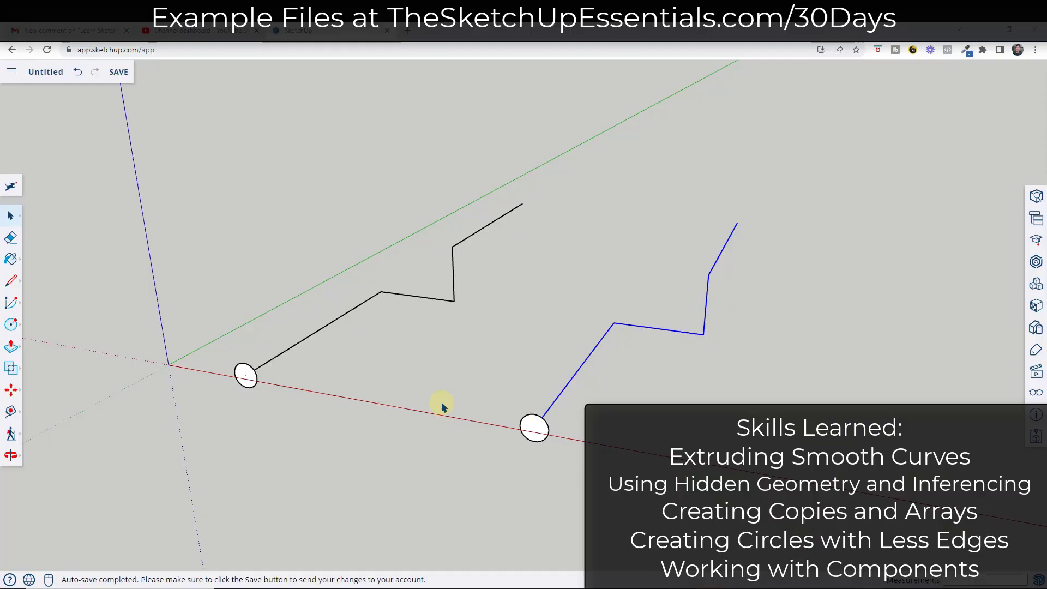
- Extrude the circle along the first angular path with the Follow Me tool
mouse_move(464, 302)
middle_down()
mouse_move(554, 289)
mouse_move(495, 287)
mouse_move(438, 308)
mouse_move(467, 323)
middle_up()
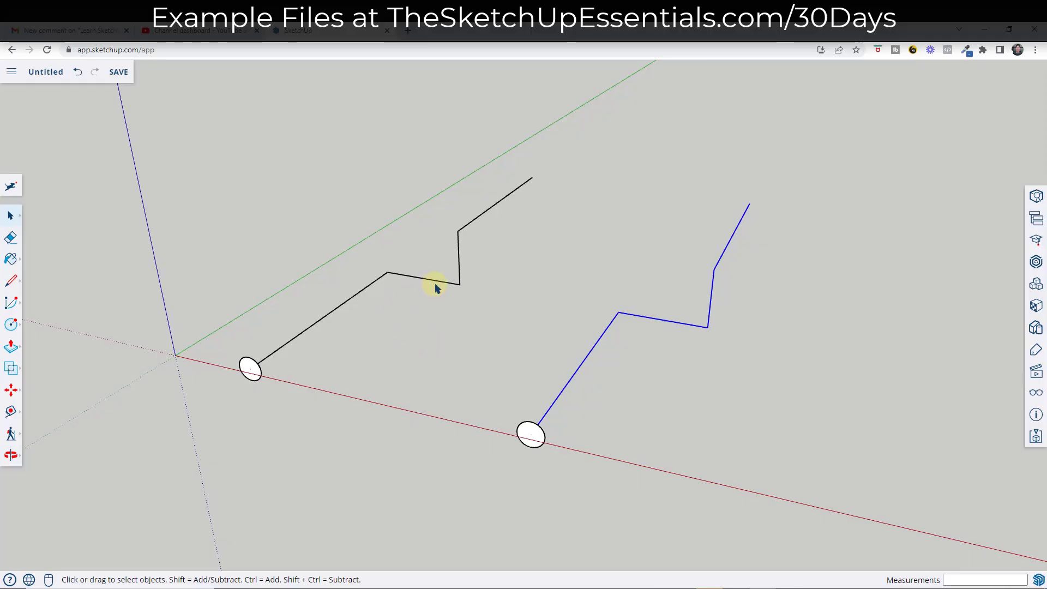
click(5, 352)
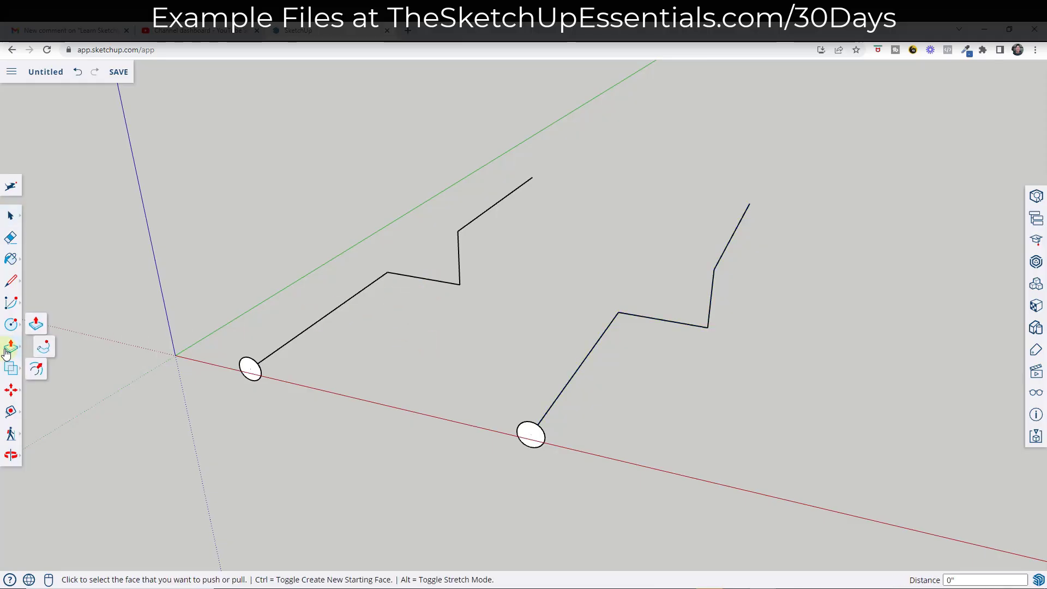
click(45, 346)
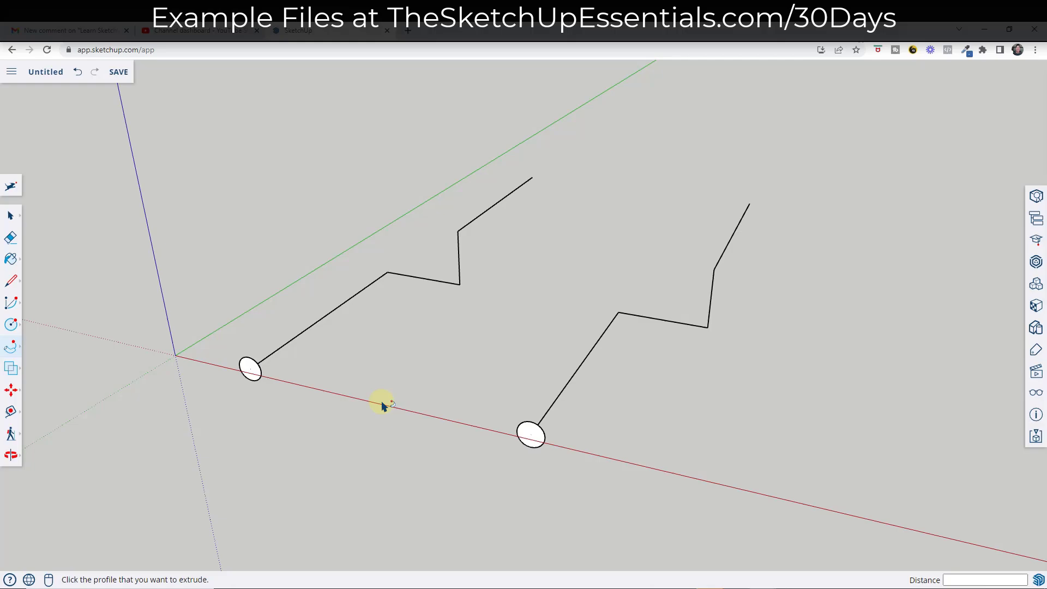
click(5, 354)
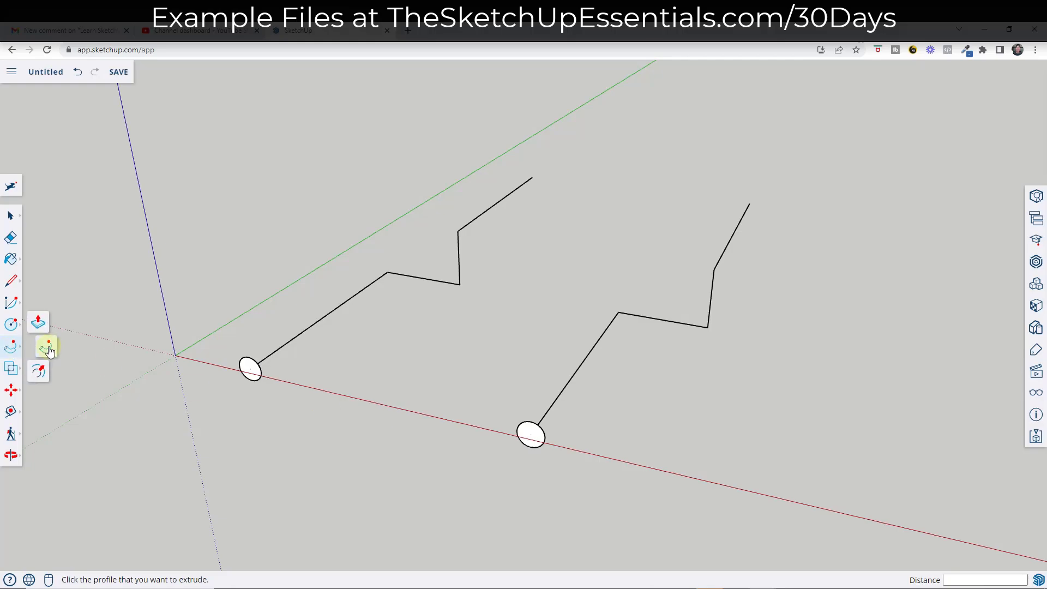
key(space)
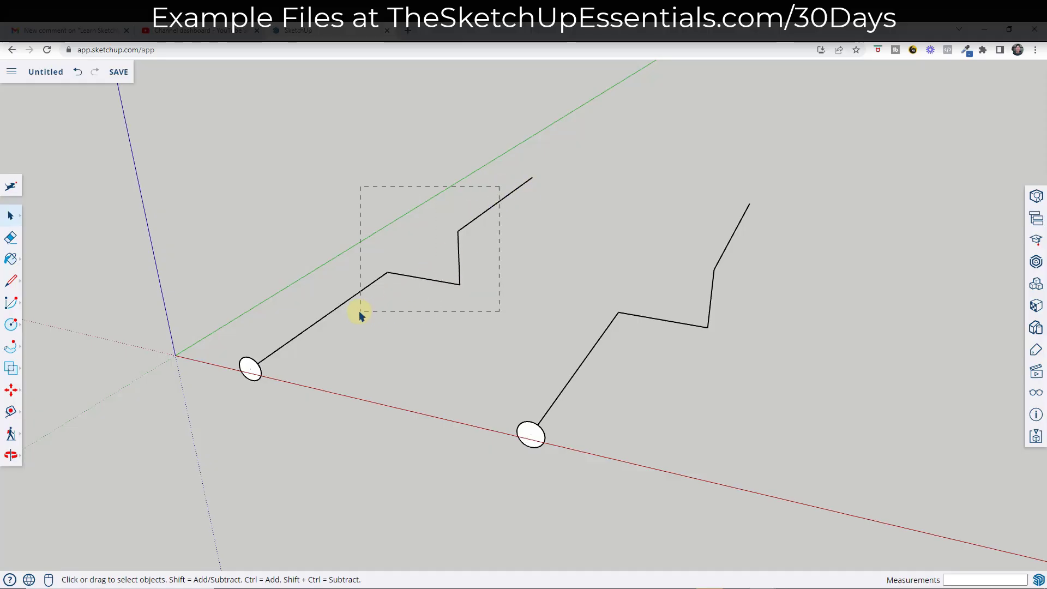
drag(360, 315, 360, 315)
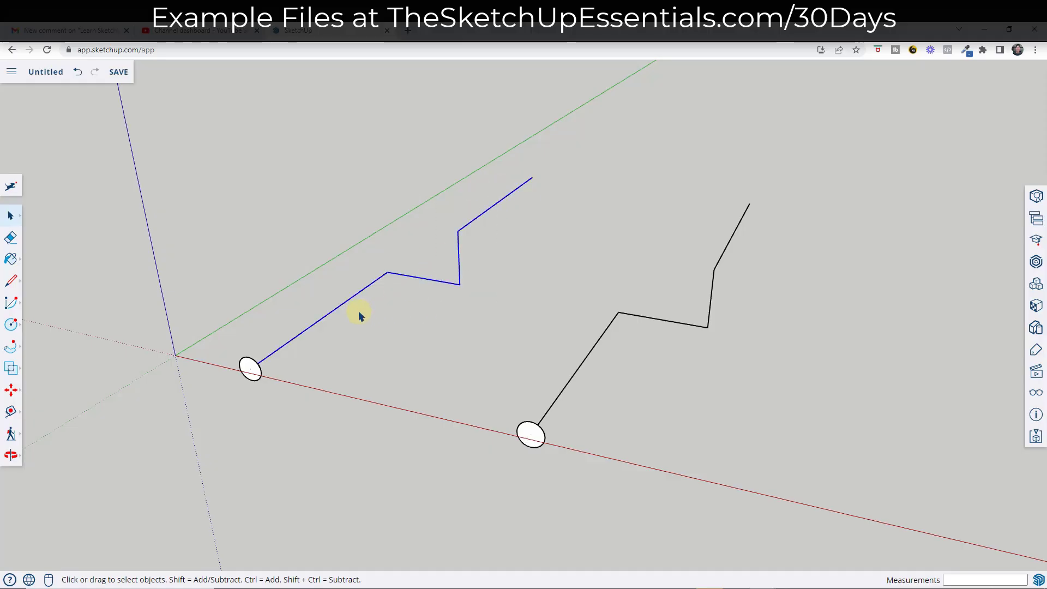
click(6, 353)
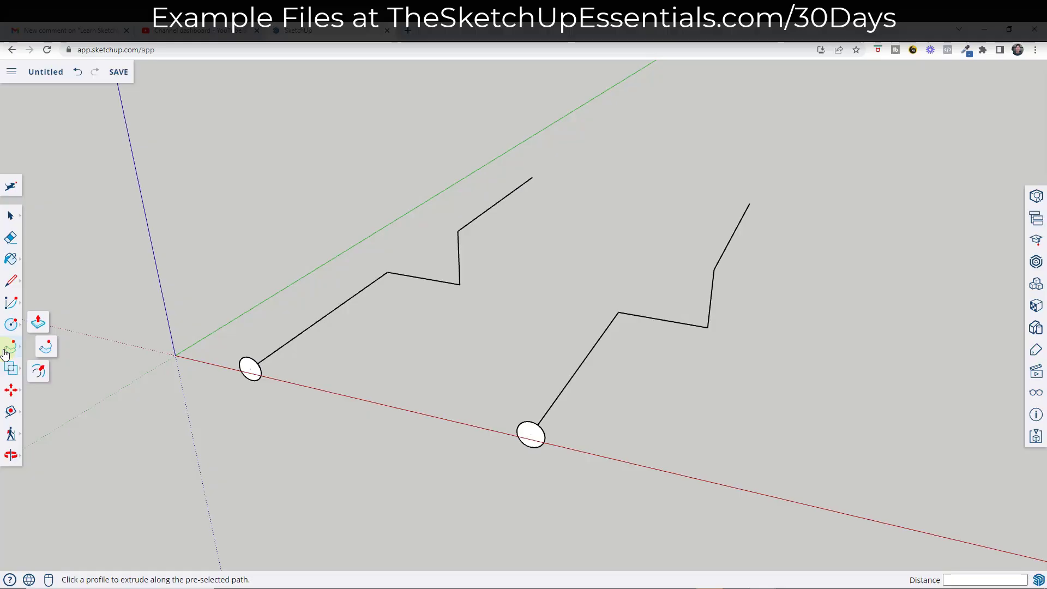
click(251, 369)
- Examine the corner joints of the extruded pipe from several angles
key(o)
drag(409, 245, 570, 248)
middle_drag(570, 248, 334, 268)
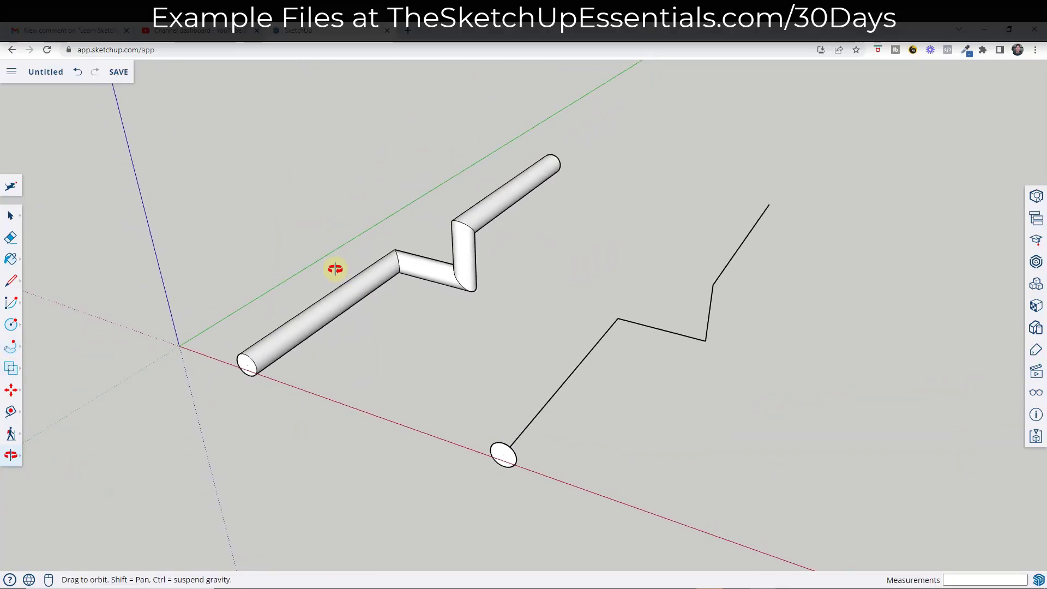
scroll(463, 227, up, 6)
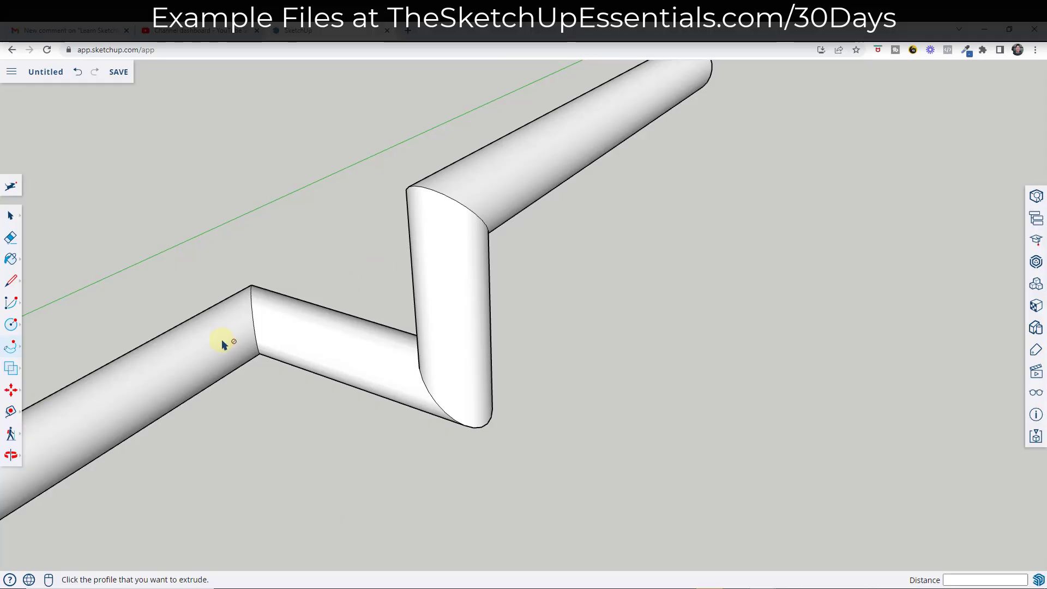
middle_drag(223, 344, 411, 334)
scroll(332, 396, down, 3)
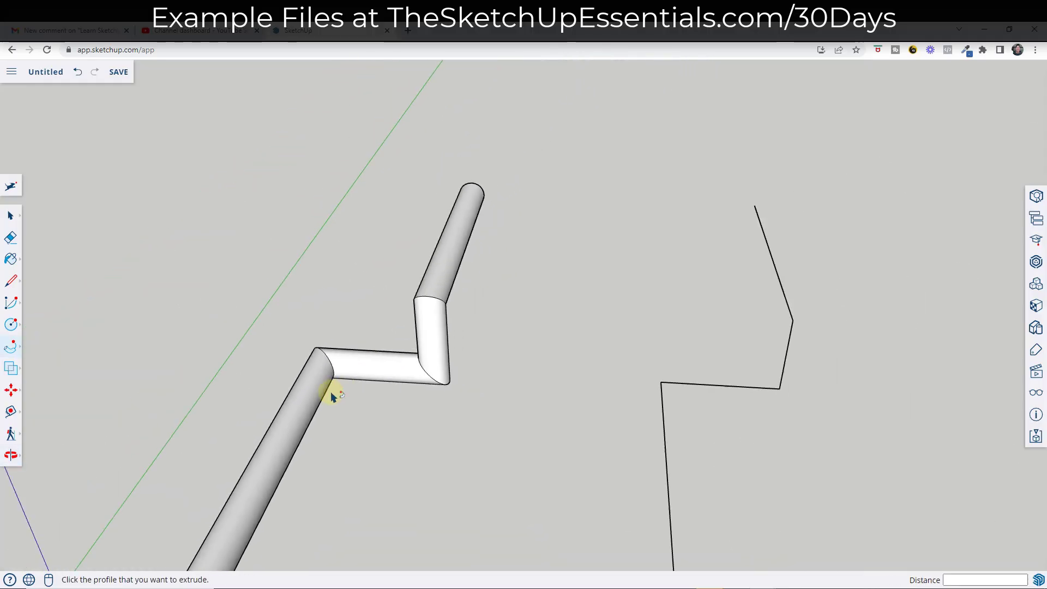
scroll(332, 395, down, 2)
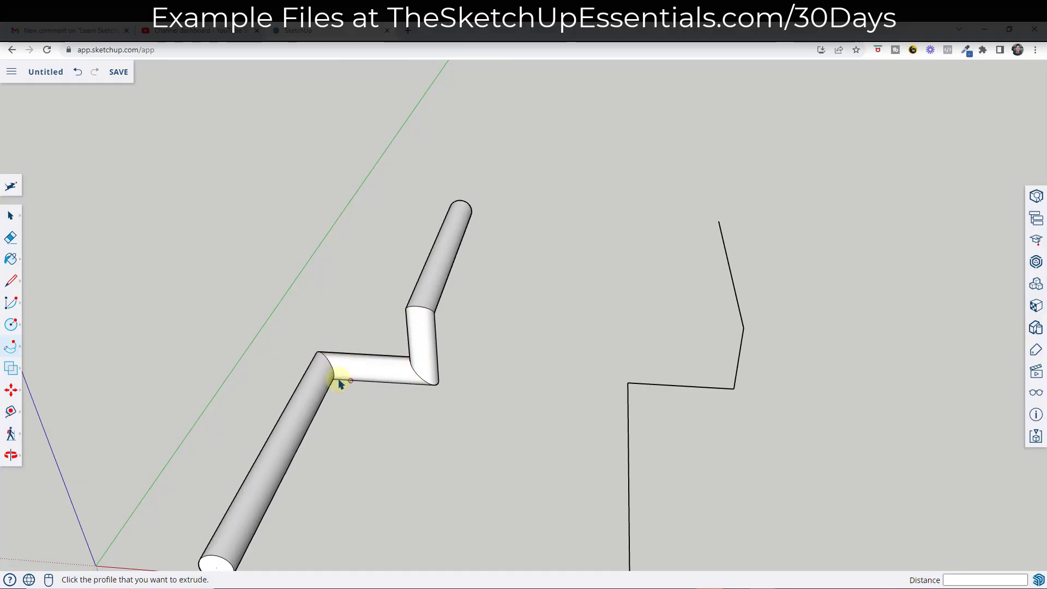
middle_drag(420, 345, 331, 324)
scroll(321, 321, up, 3)
scroll(325, 306, down, 5)
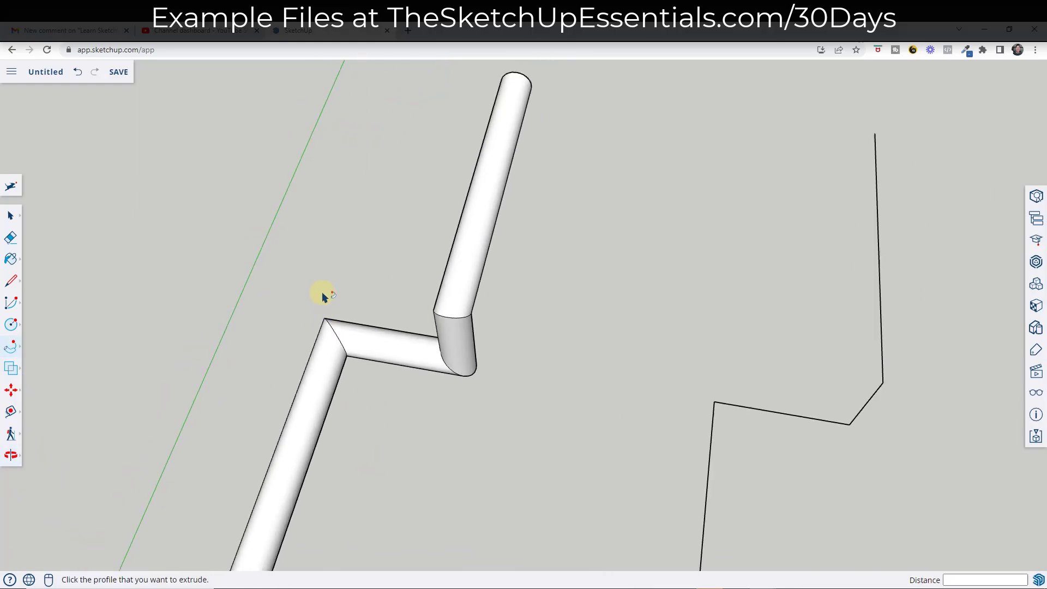
scroll(503, 382, up, 2)
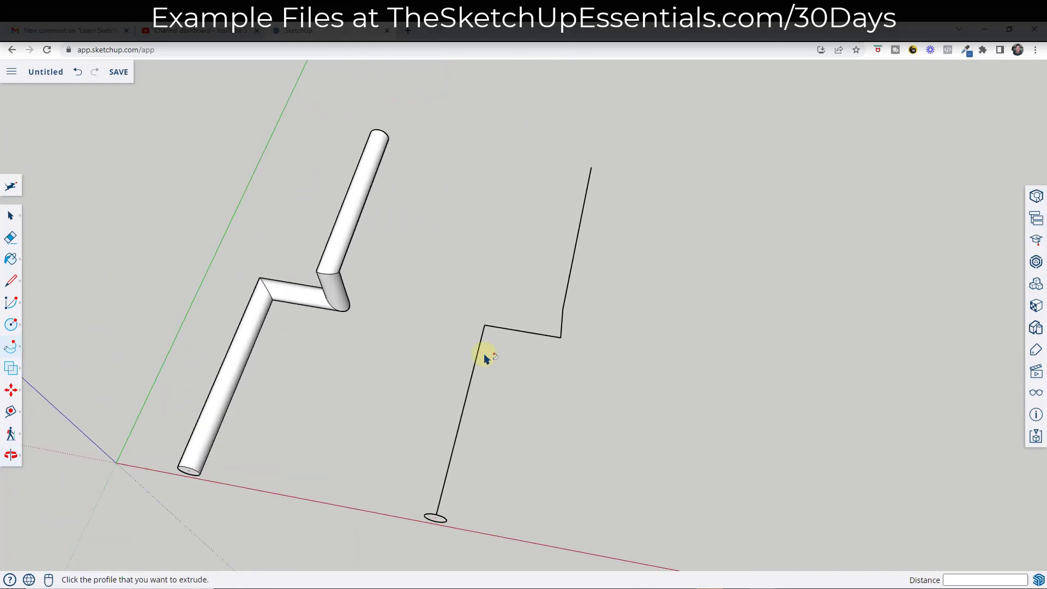
- Draw a 4" line from the second path's first corner back along its long segment to mark an arc start point
scroll(512, 341, up, 3)
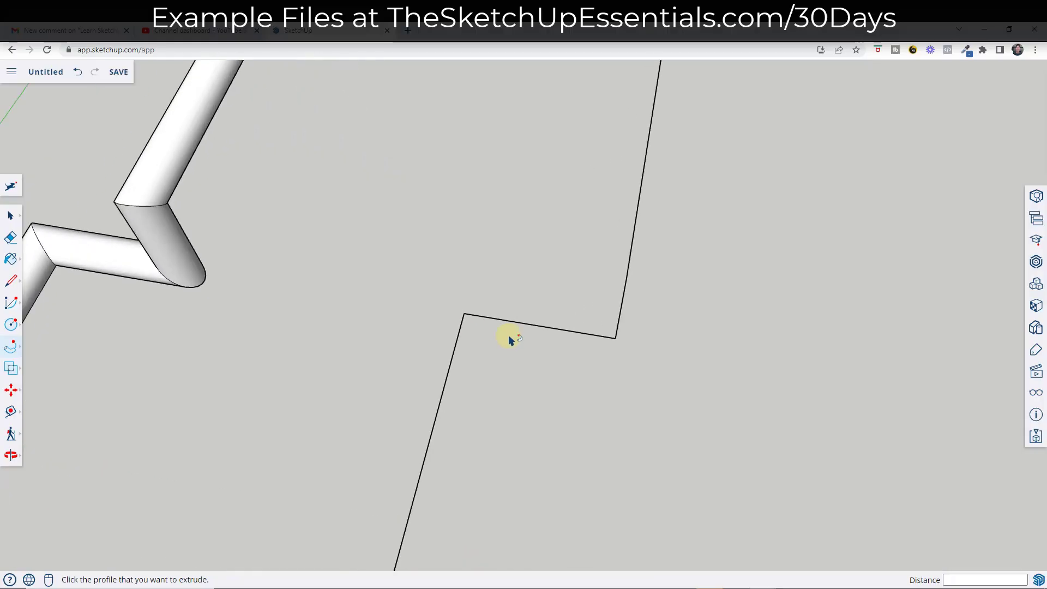
key(l)
click(464, 314)
scroll(473, 330, down, 1)
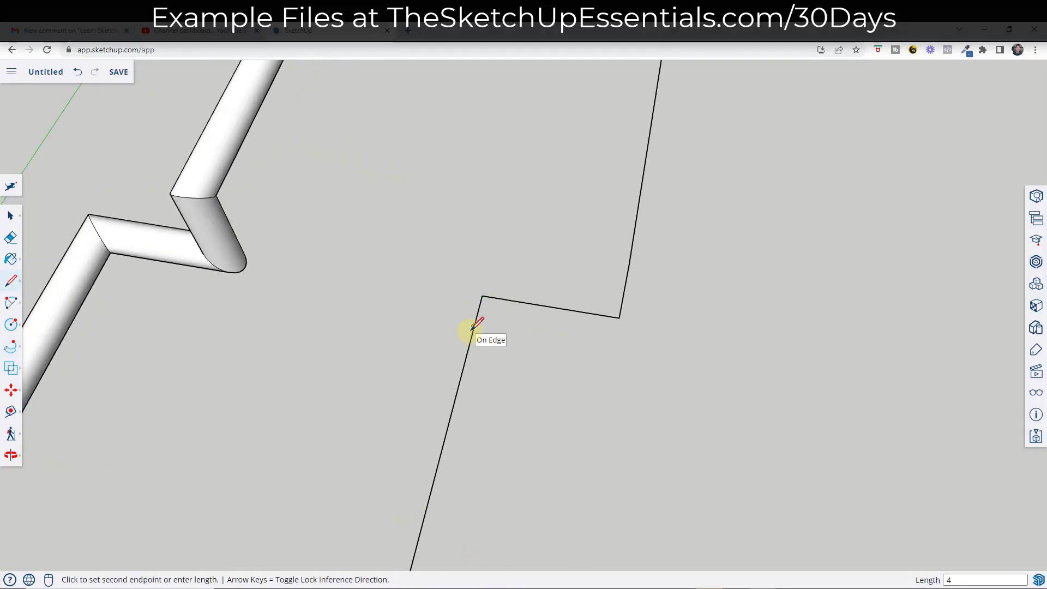
click(473, 329)
key(space)
- Round the second path's first corner with a tangent arc from the marked point and erase the leftover corner edges
key(a)
click(473, 326)
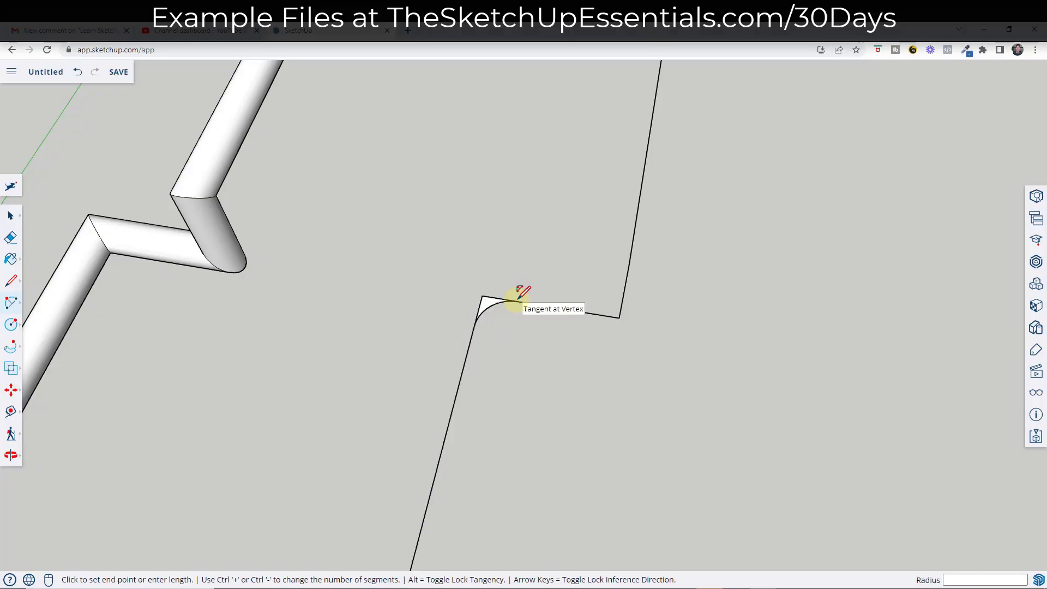
click(517, 299)
click(507, 299)
key(e)
drag(491, 293, 470, 297)
scroll(479, 305, up, 3)
scroll(480, 308, down, 5)
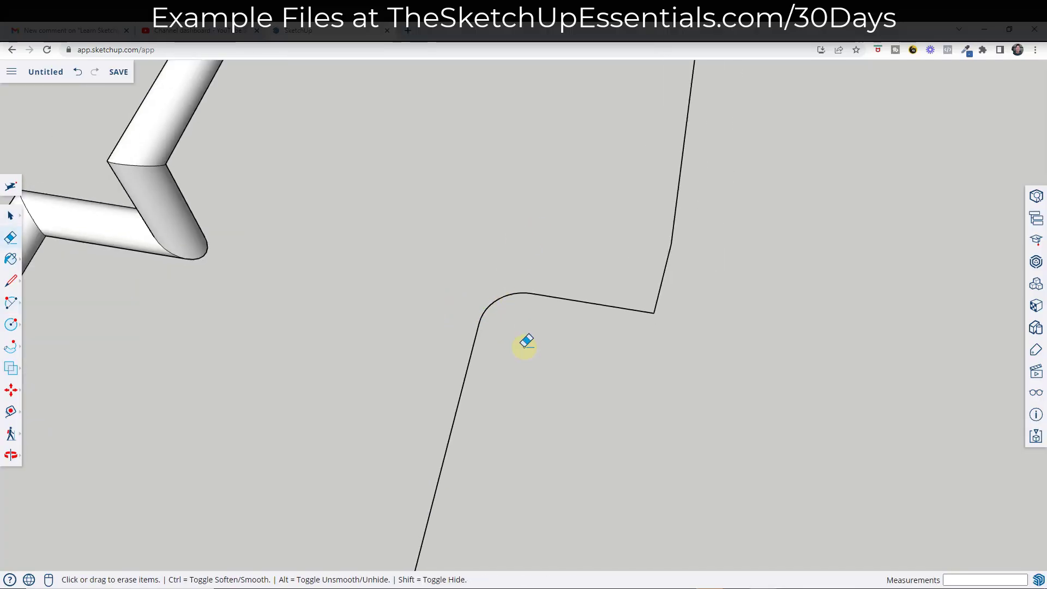
- Try extruding the second circle along the path with only its first corner rounded, using Follow Me, and undo it
middle_drag(525, 344, 443, 316)
scroll(484, 277, down, 2)
middle_drag(484, 277, 535, 293)
key(space)
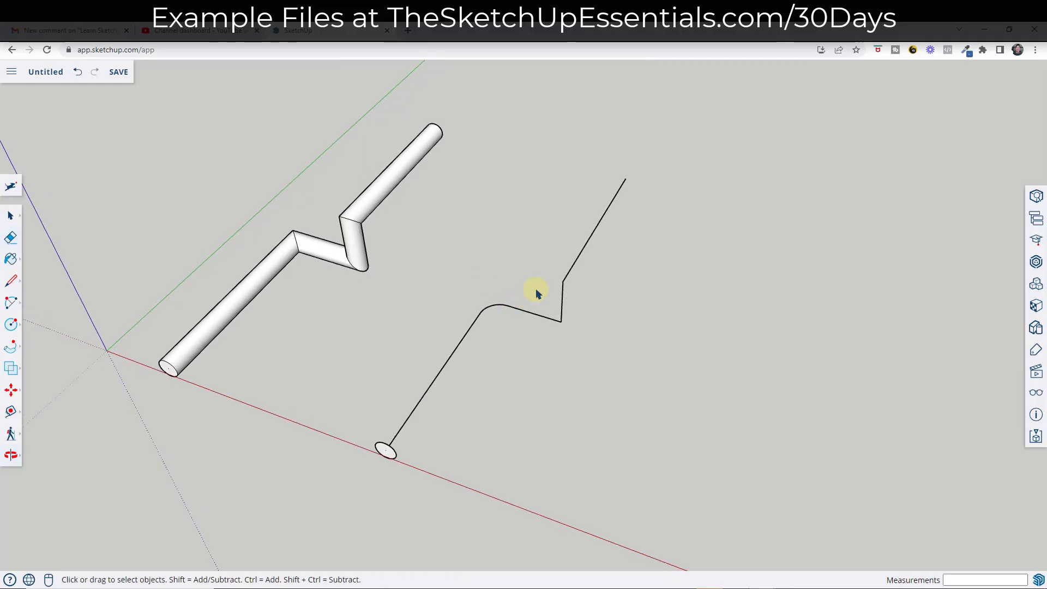
click(446, 351)
click(12, 348)
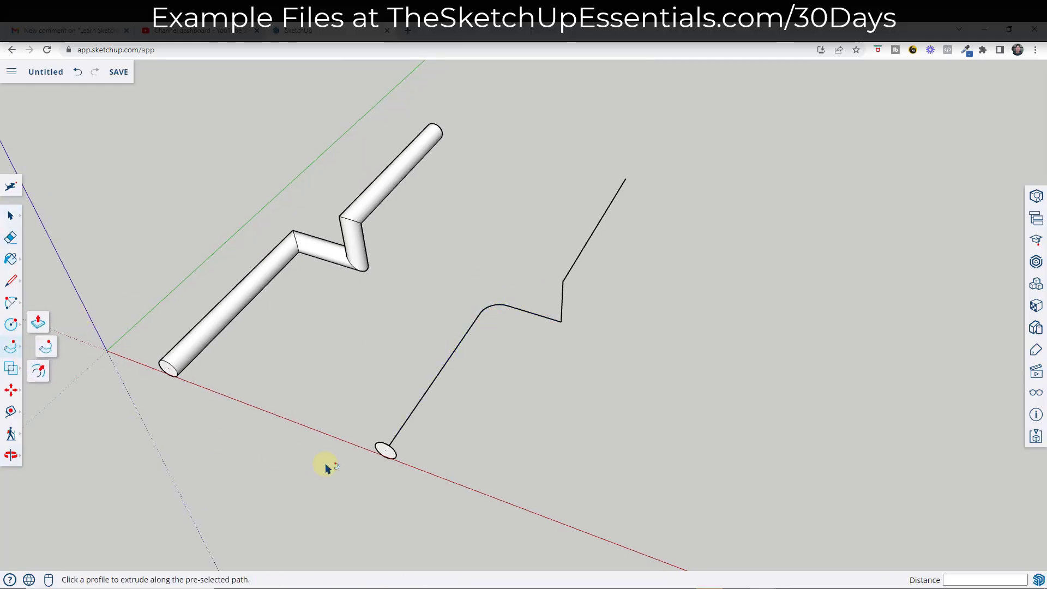
click(381, 453)
middle_drag(479, 322, 480, 334)
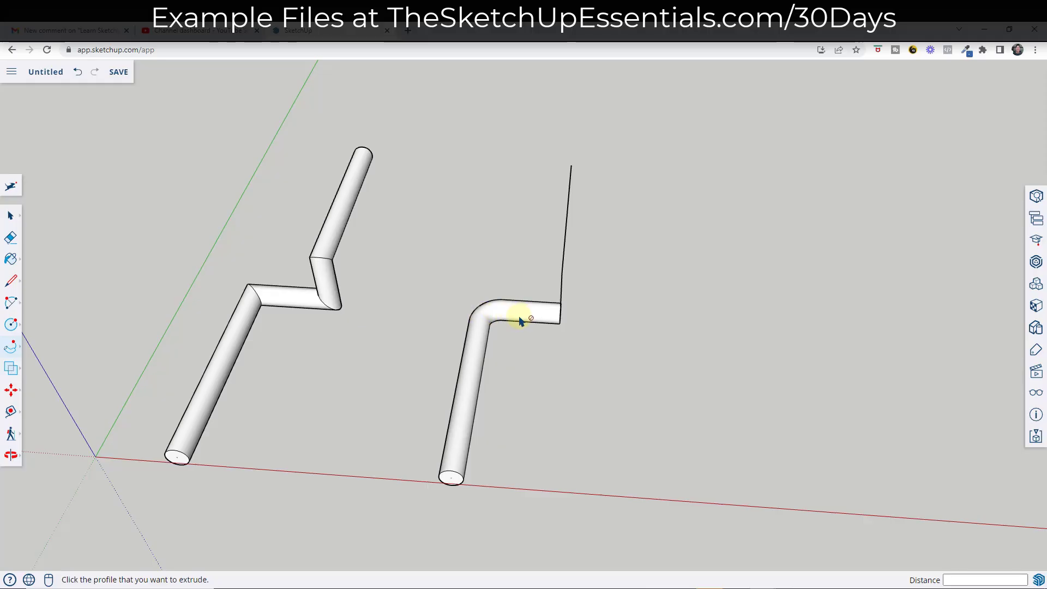
key(ctrl+z)
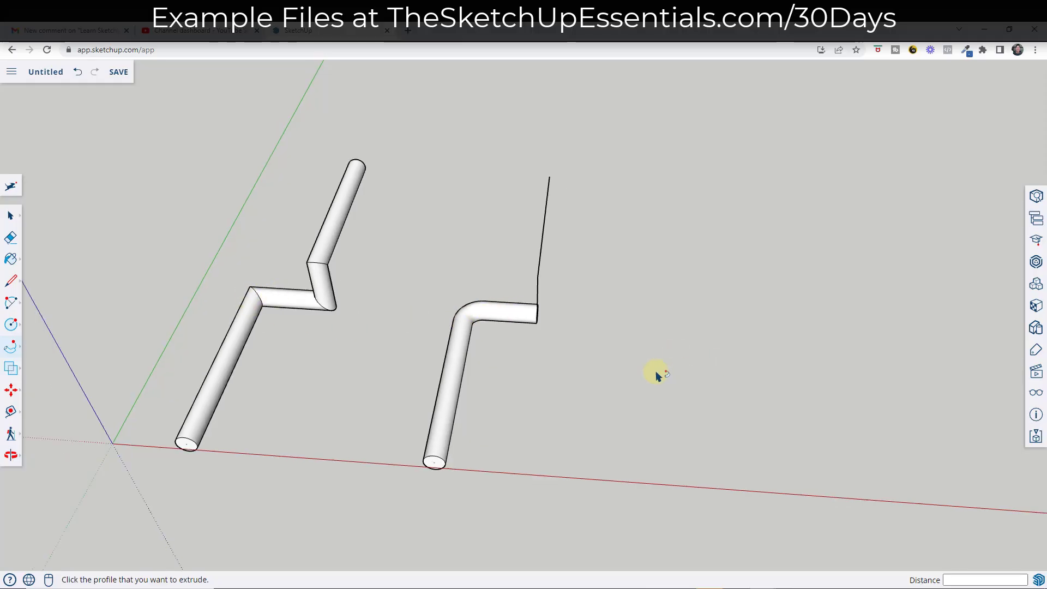
key(ctrl+z)
- Mark 4" along the final segment from the second path's upper corner and round that corner with a tangent arc
middle_drag(649, 387, 568, 325)
key(l)
click(460, 187)
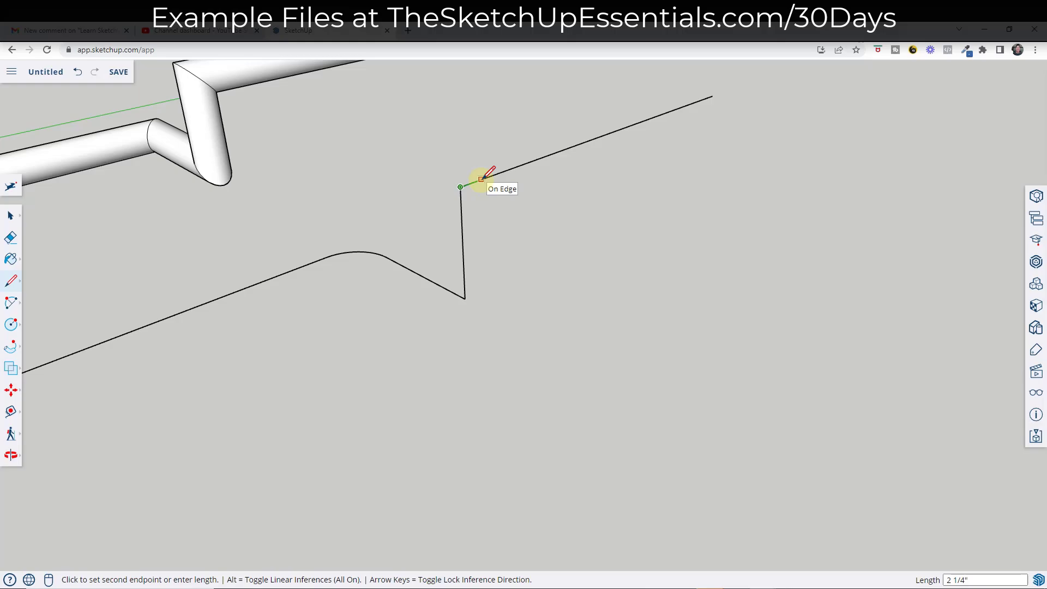
click(481, 179)
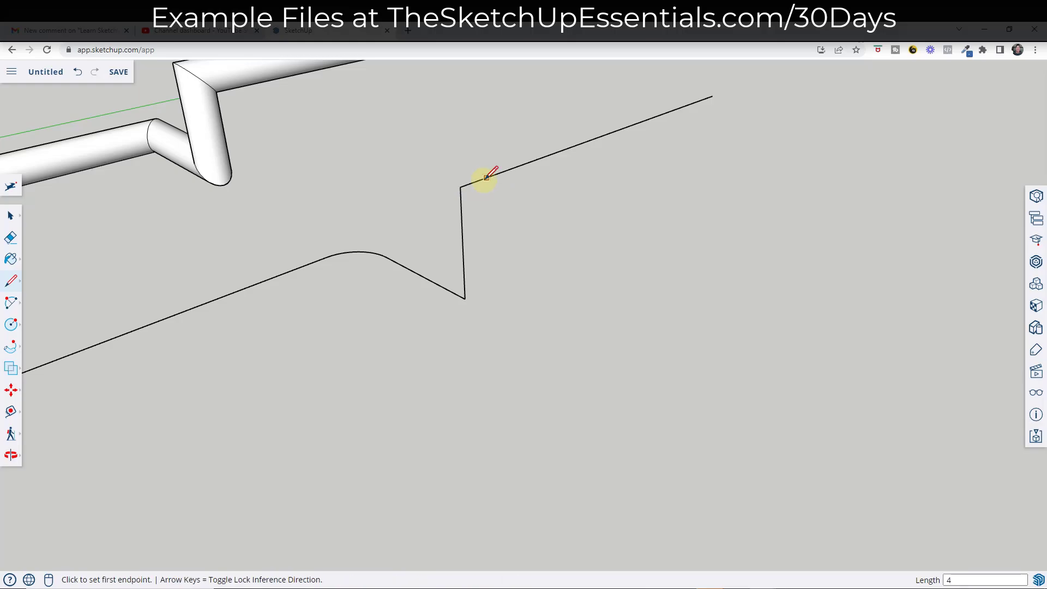
key(a)
click(495, 174)
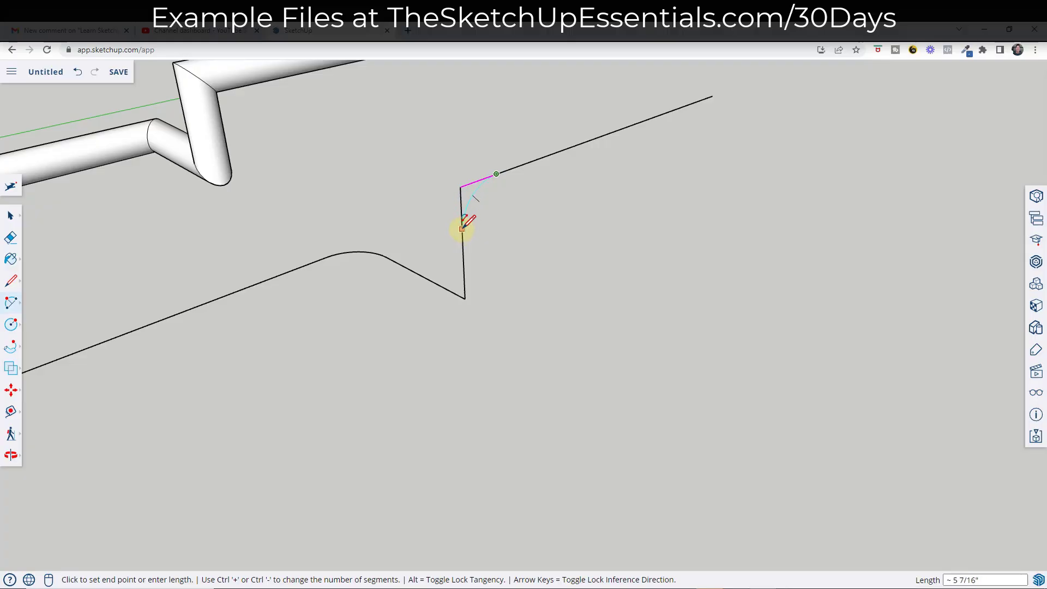
click(461, 232)
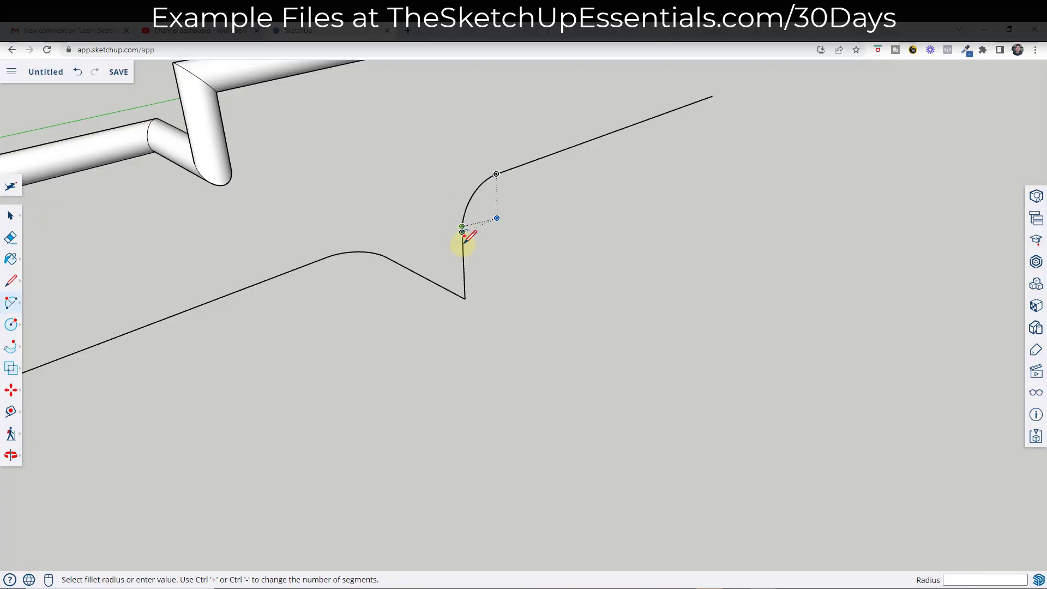
- Round the second path's remaining lower corner with a tangent arc between the horizontal and vertical segments
scroll(580, 236, down, 2)
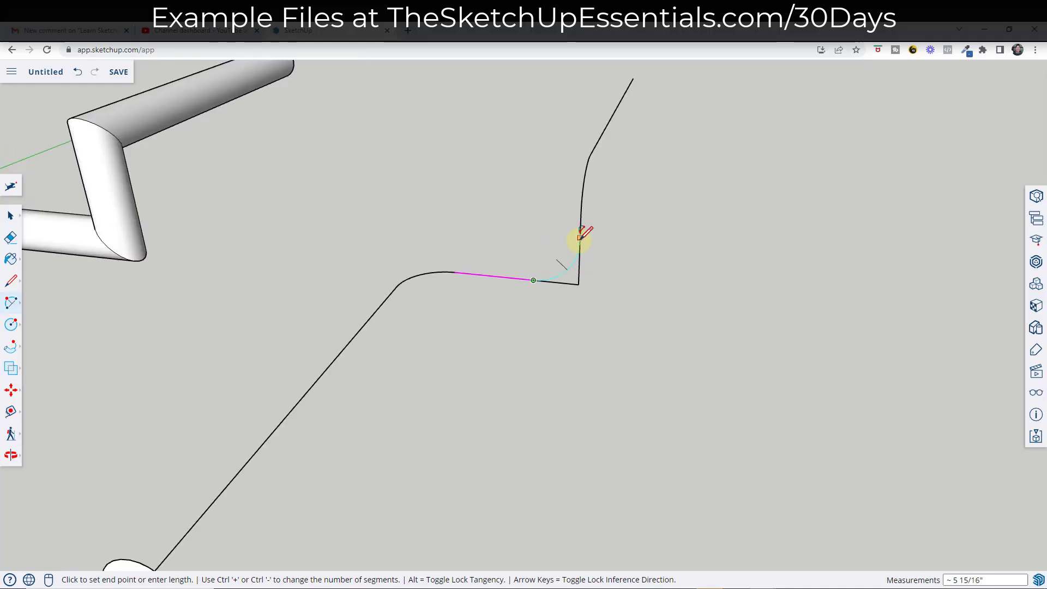
click(579, 236)
scroll(591, 297, down, 5)
scroll(470, 280, up, 2)
key(e)
- Extrude the second circle along the fully rounded path with Follow Me and inspect the smooth pipe
key(space)
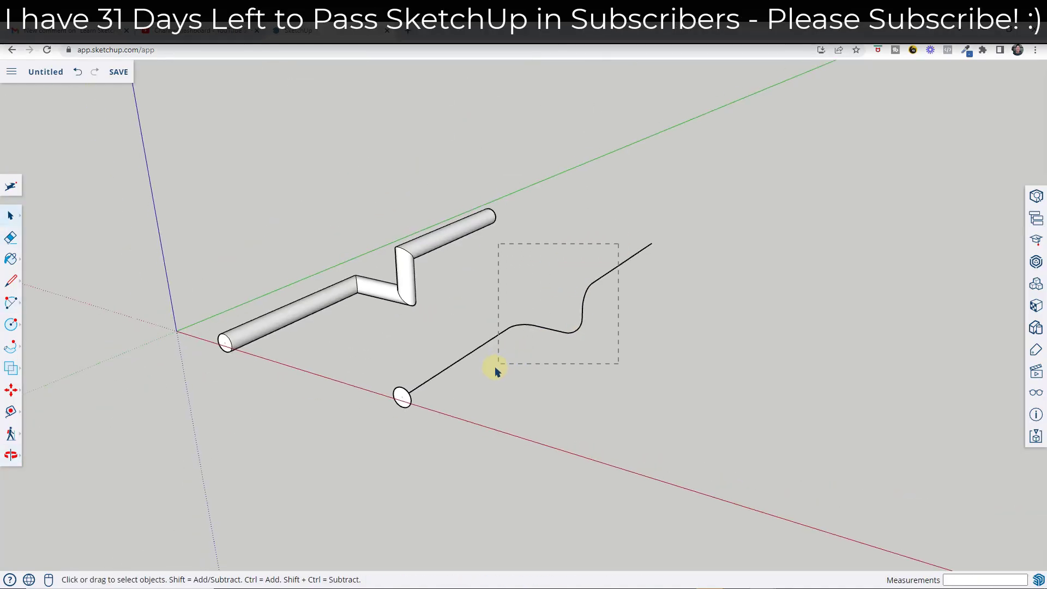
click(10, 353)
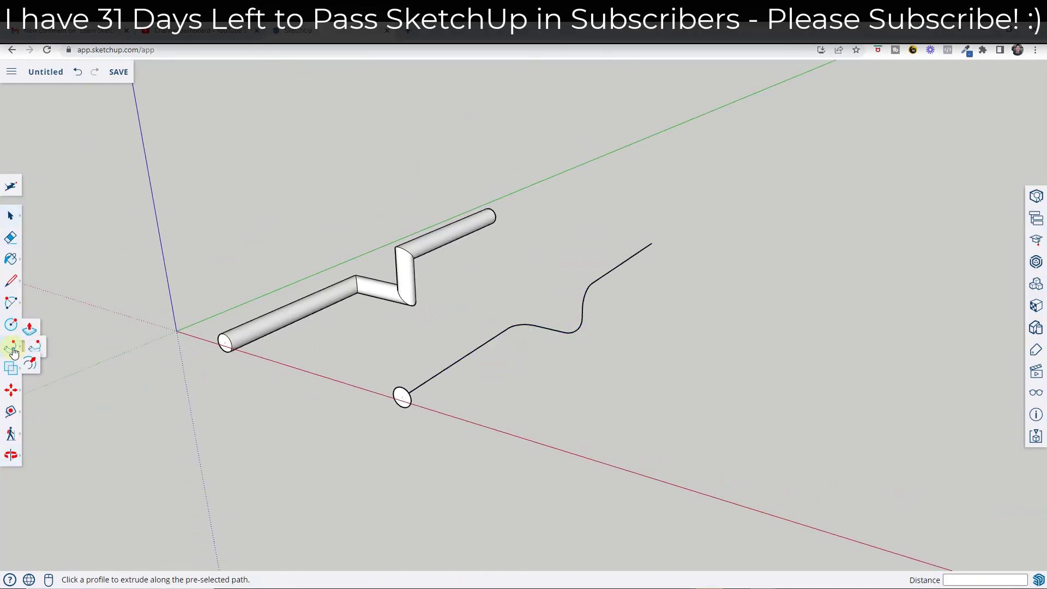
click(403, 396)
middle_drag(474, 320, 545, 292)
scroll(558, 330, up, 3)
middle_drag(557, 330, 695, 319)
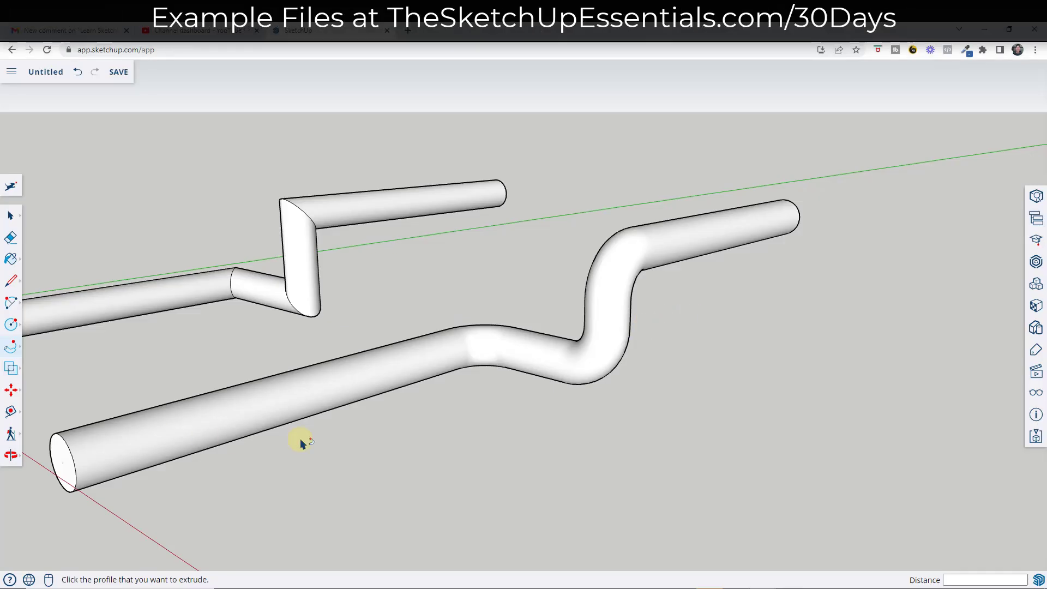
middle_drag(461, 406, 511, 401)
scroll(512, 401, down, 3)
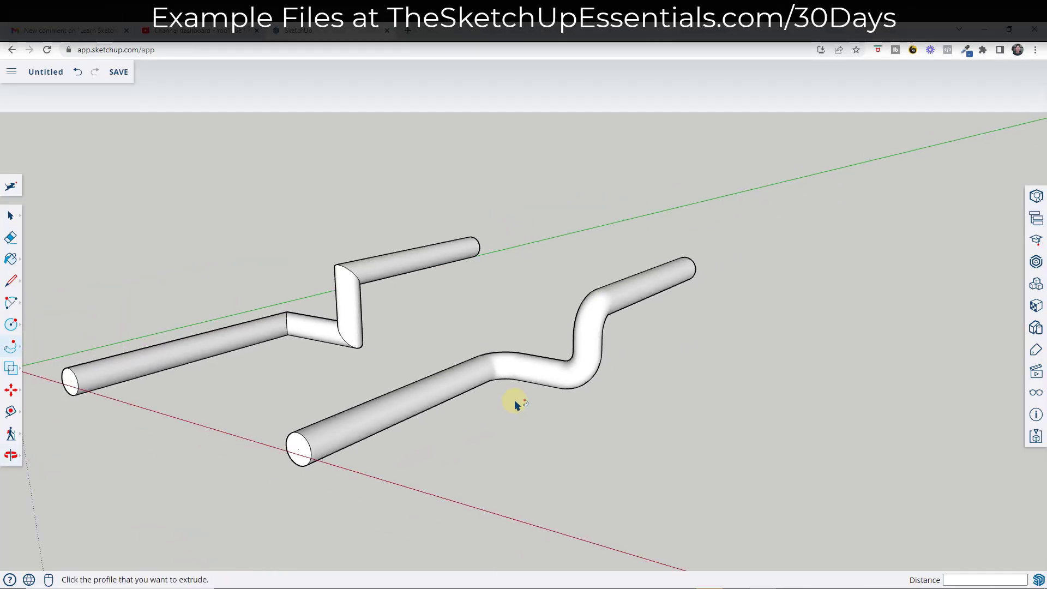
scroll(533, 420, up, 2)
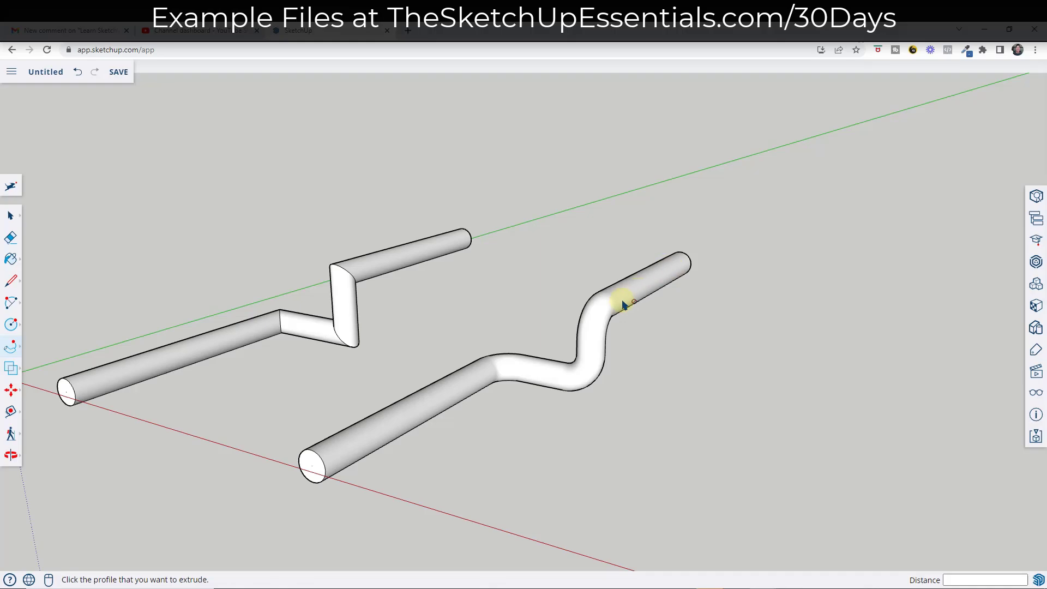
middle_drag(481, 446, 380, 434)
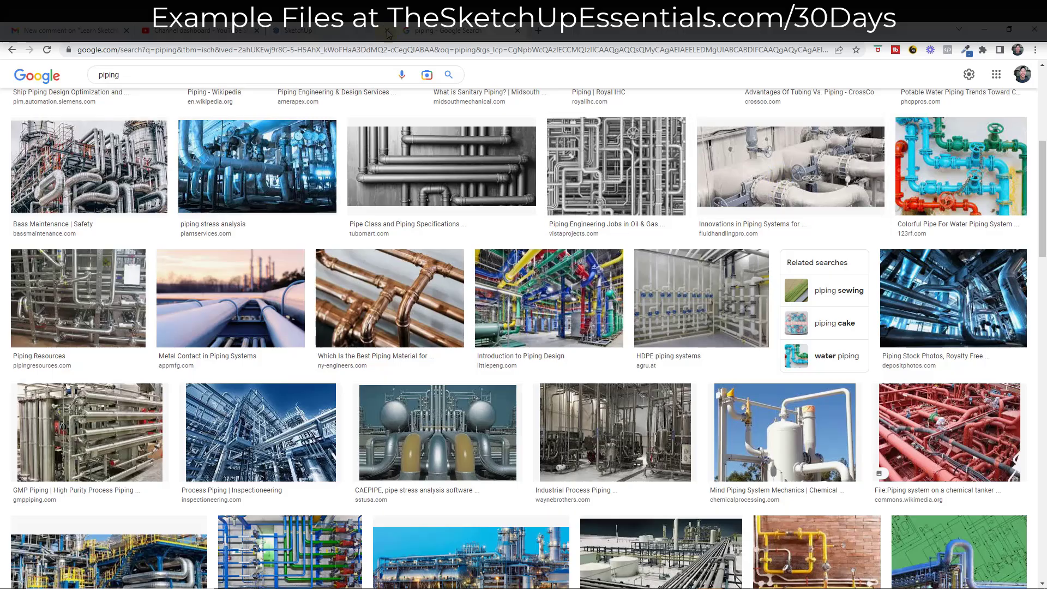
- Switch back to the SketchUp model and select the front end face of the smoothly bent pipe
click(344, 27)
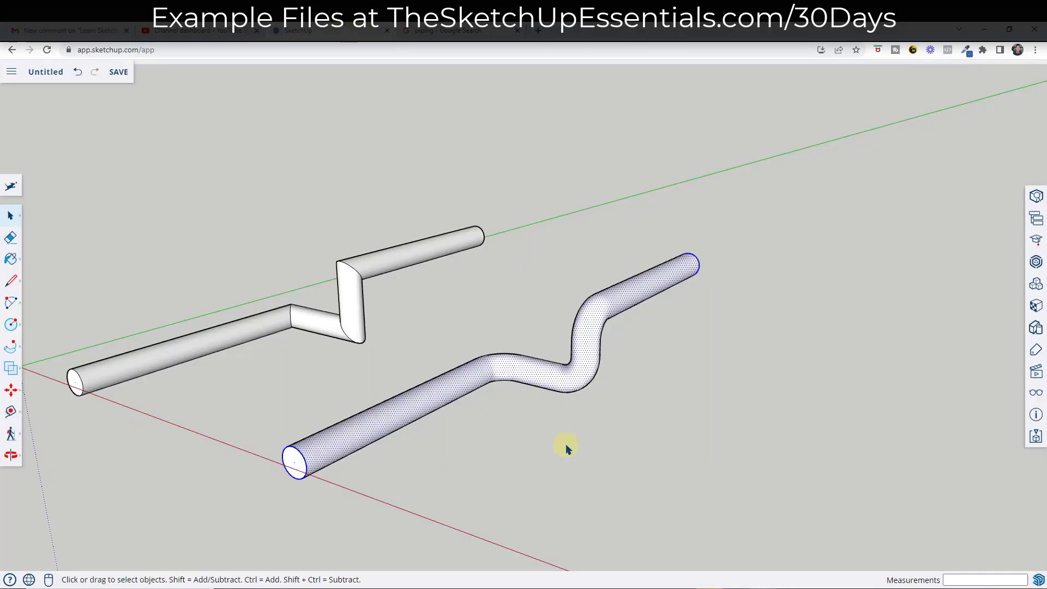
click(415, 470)
middle_drag(451, 430, 406, 429)
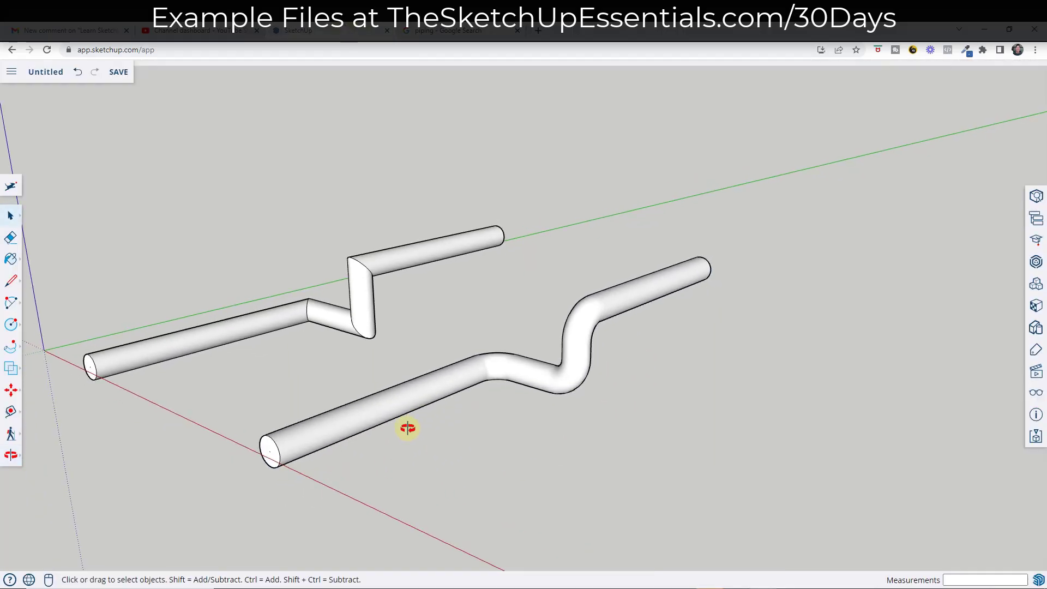
scroll(305, 455, up, 2)
middle_drag(299, 456, 364, 444)
scroll(336, 450, up, 3)
click(337, 455)
key(m)
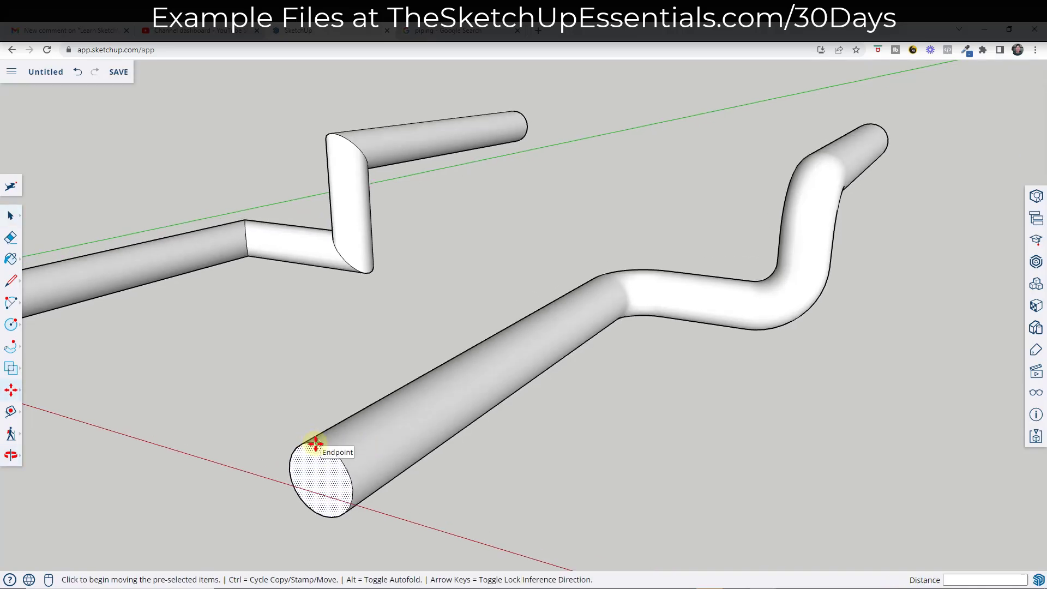
click(316, 444)
key(ctrl)
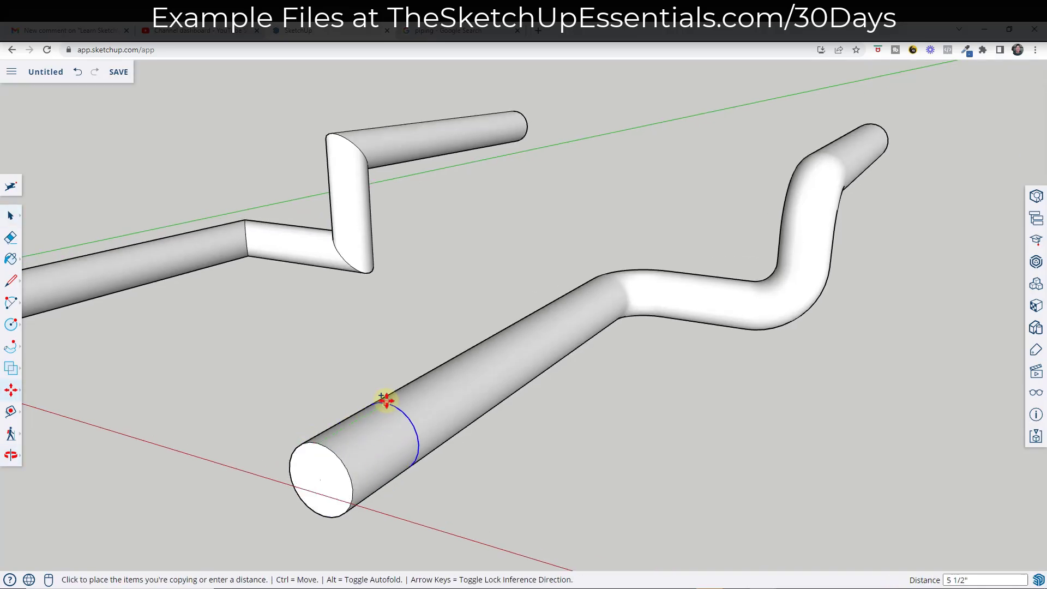
key(space)
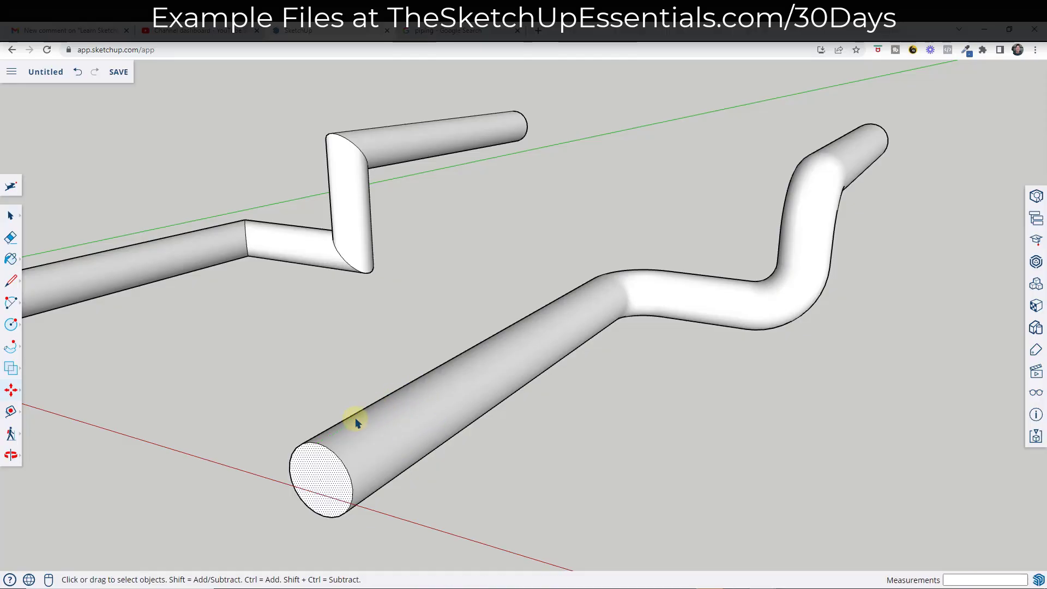
- Copy the selected end face about 8 11/16" along the pipe's straight front section
key(m)
click(314, 439)
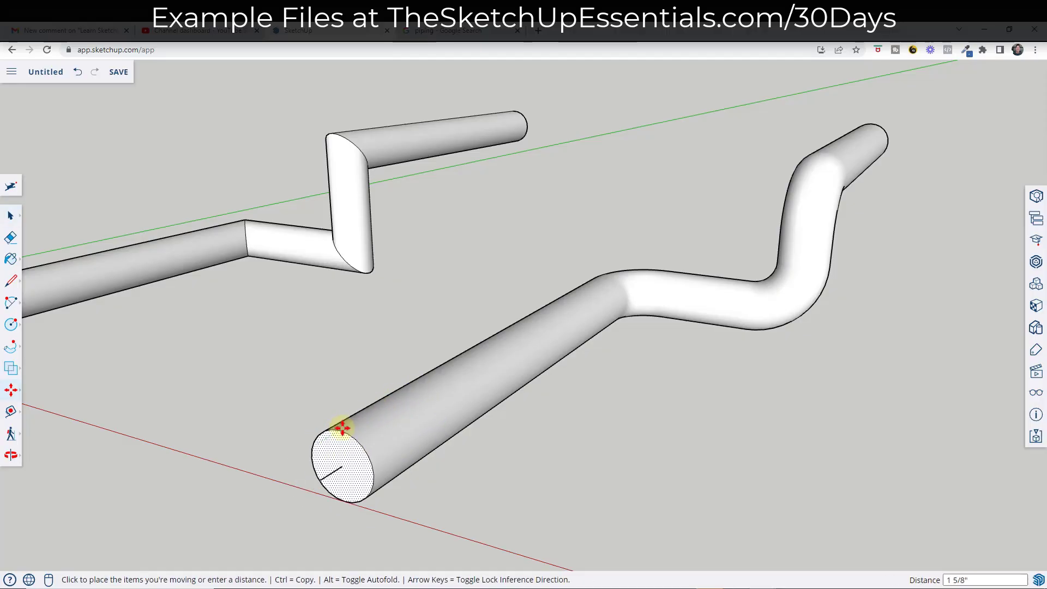
key(ctrl)
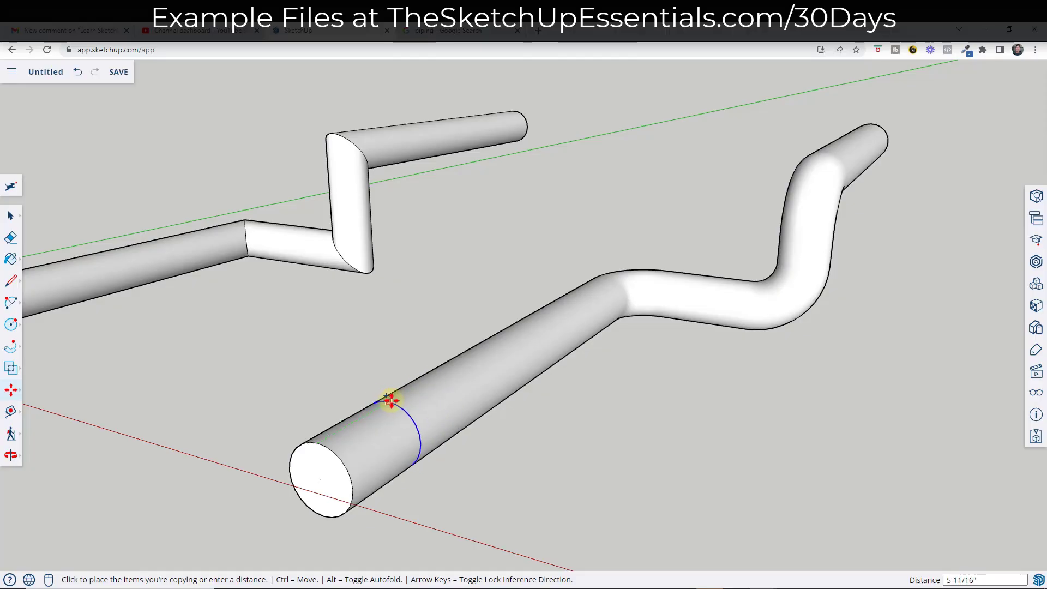
click(423, 383)
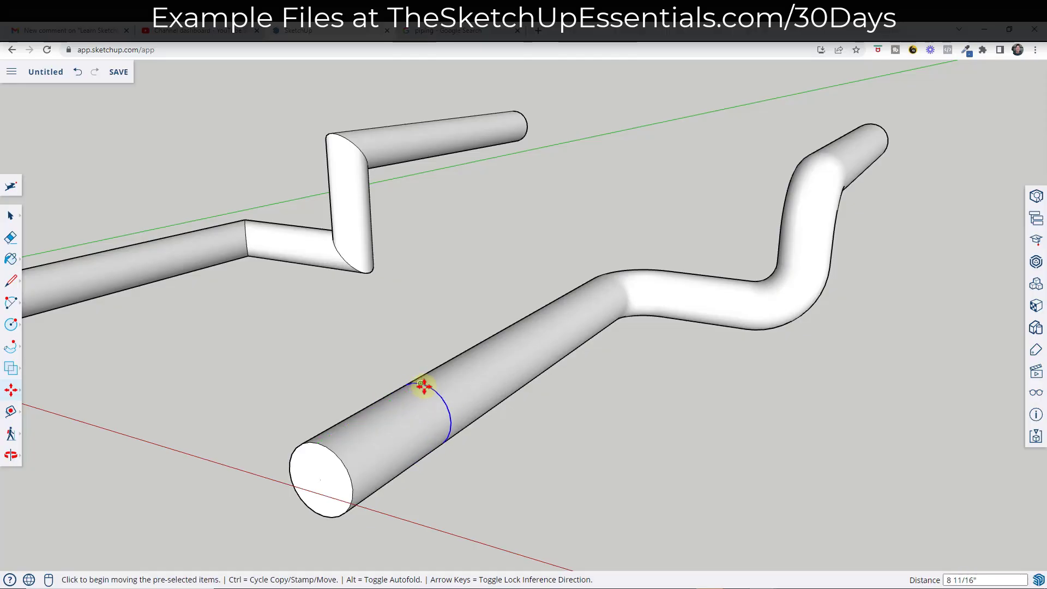
key(space)
- Offset the copied circle outward by about 1/2" to form a flat ring around the pipe
scroll(440, 400, up, 2)
middle_drag(440, 400, 423, 367)
scroll(456, 358, up, 2)
key(f)
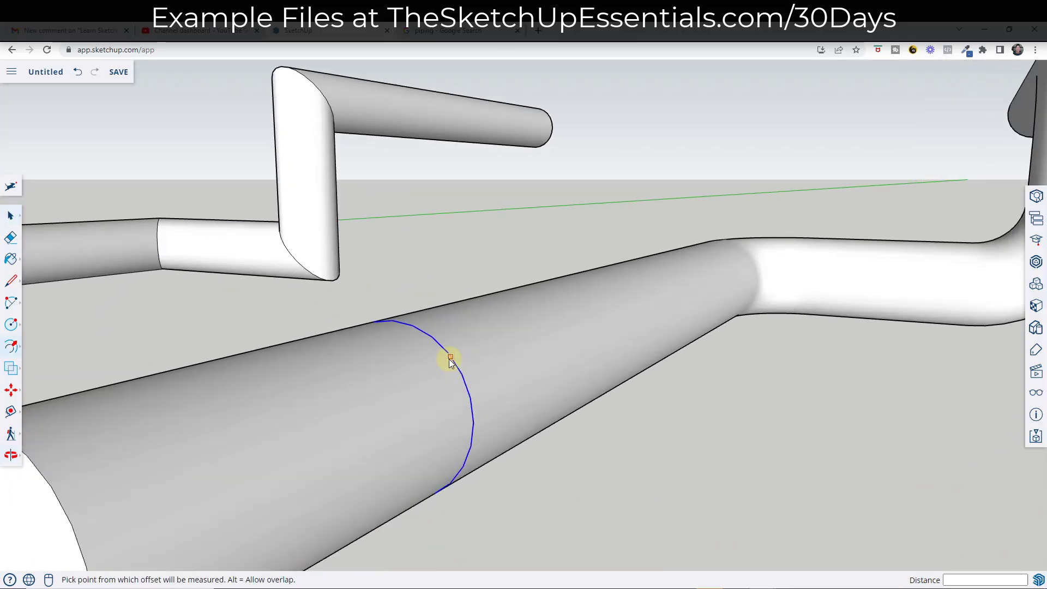
click(450, 357)
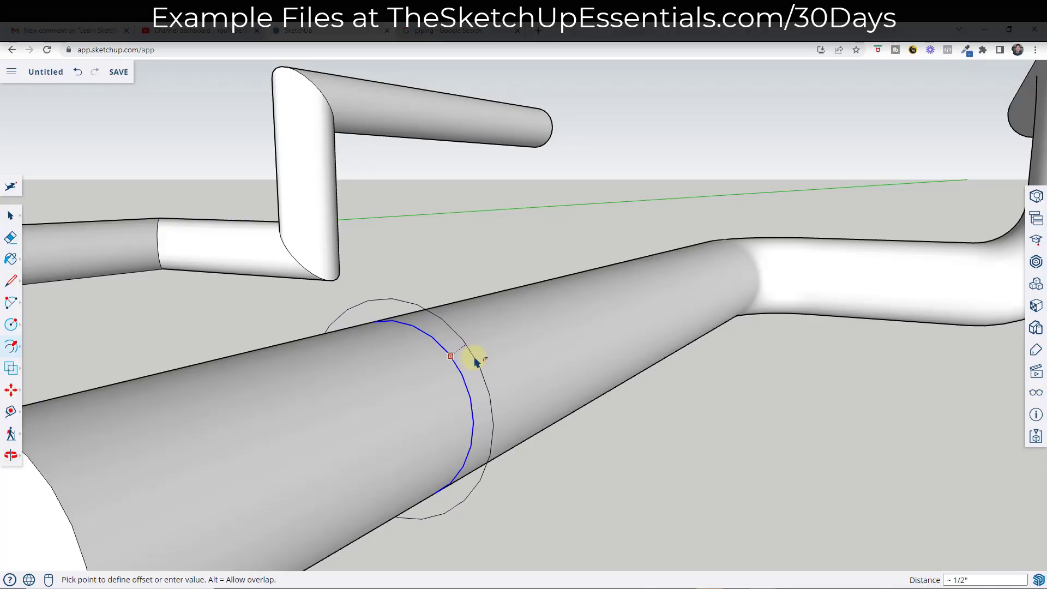
click(475, 361)
middle_drag(534, 402, 473, 397)
key(space)
key(p)
key(space)
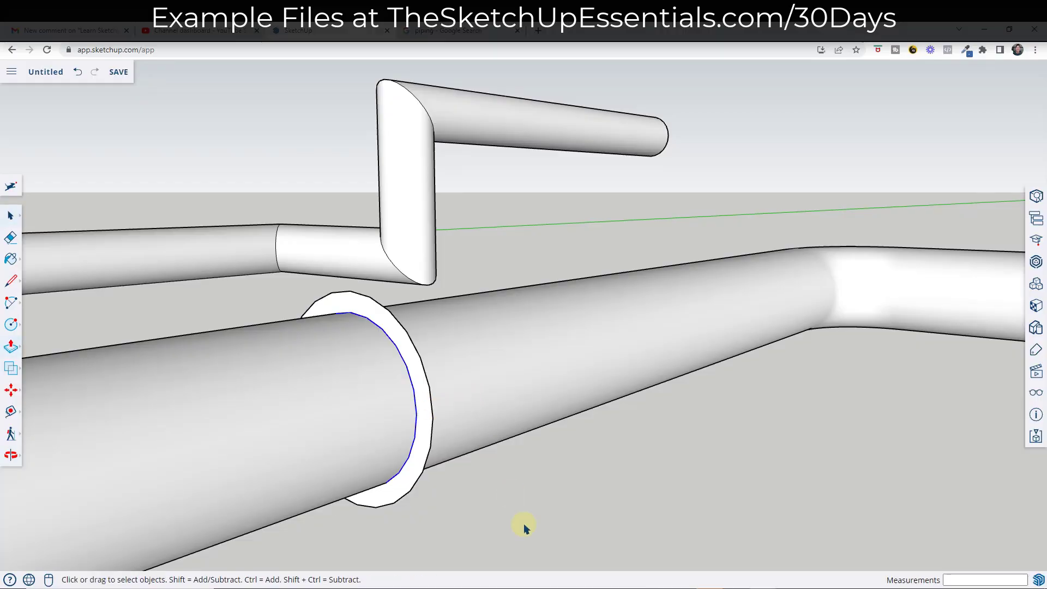
click(526, 526)
- Try extruding the flat ring about 9/16" along the pipe with its unwelded edges, and undo it
key(p)
click(419, 442)
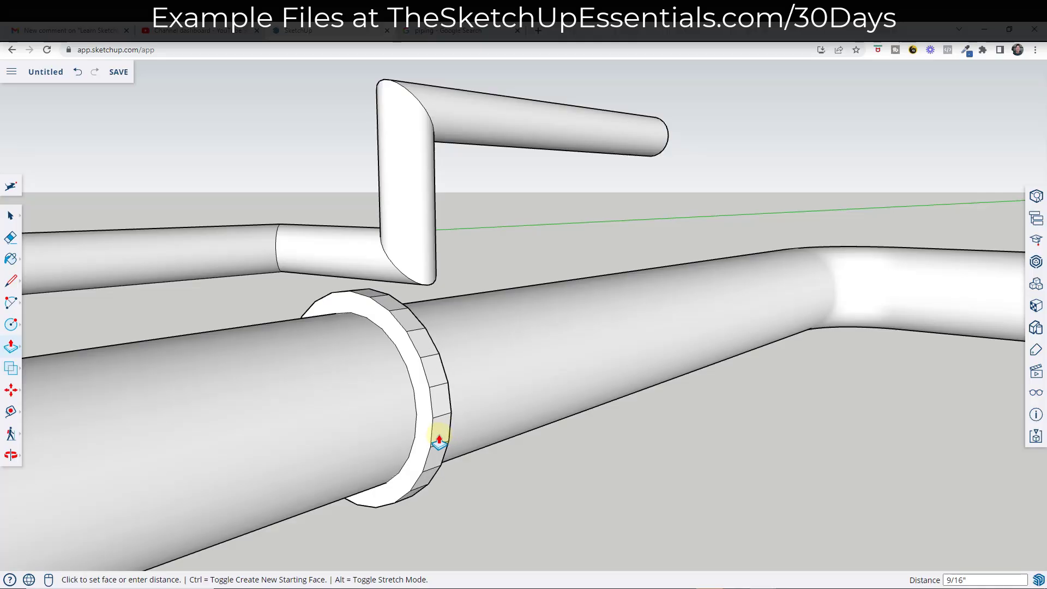
click(439, 441)
key(space)
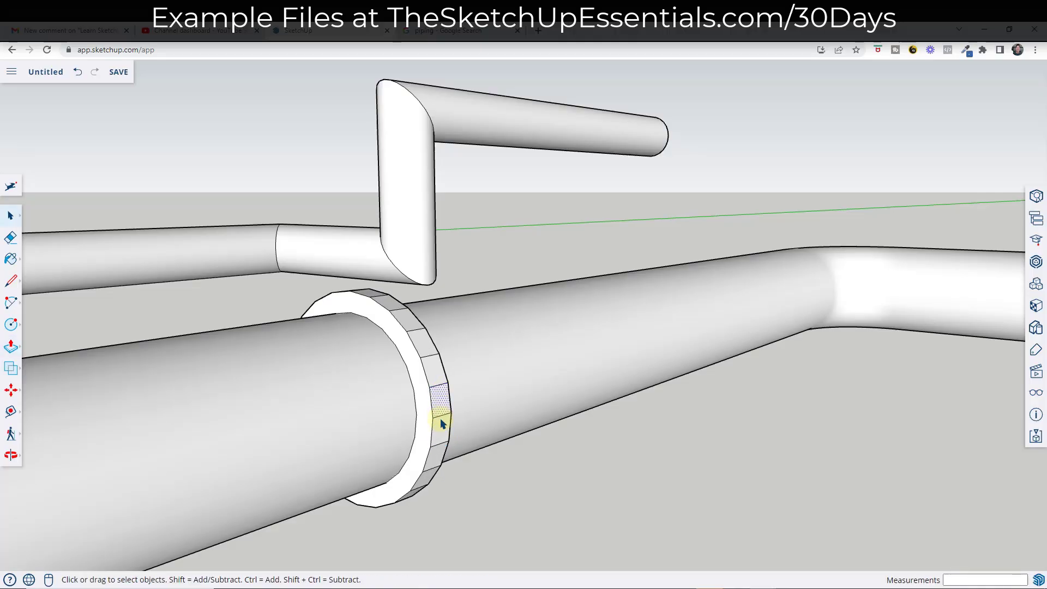
click(439, 444)
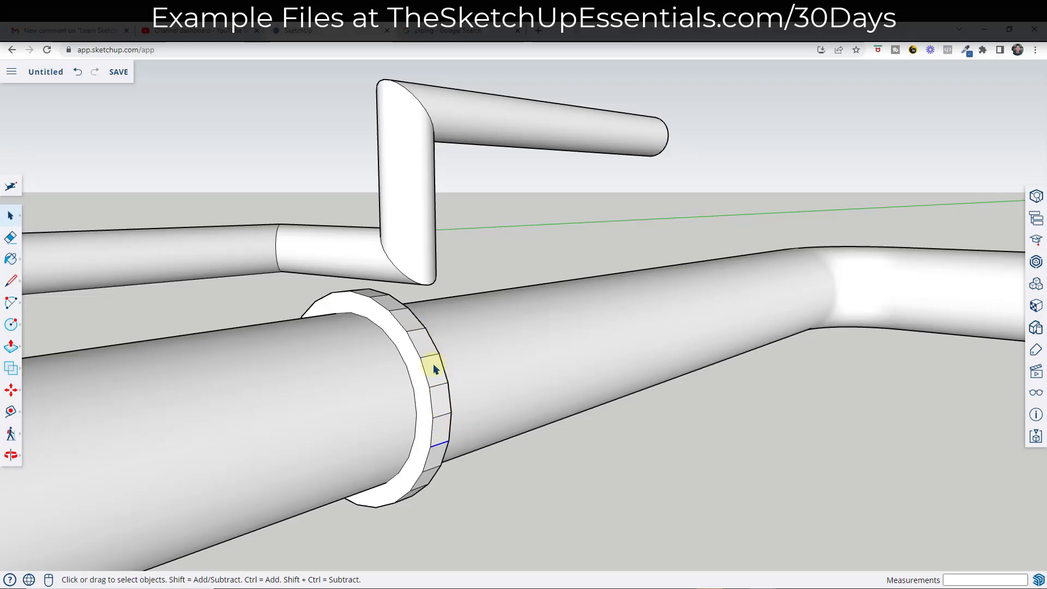
key(ctrl+z)
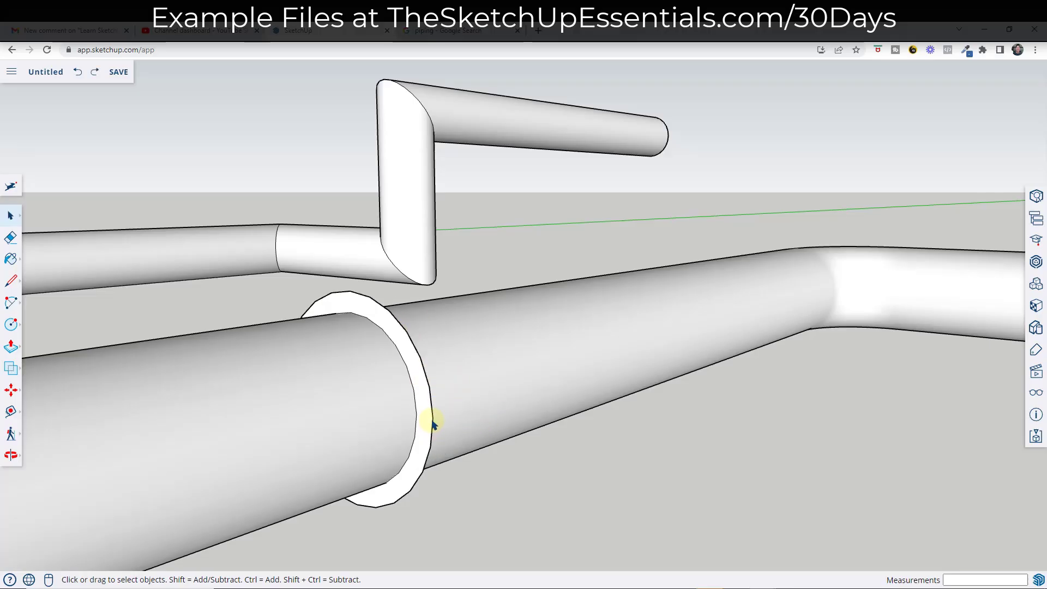
- Weld the edges of the ring's outline into continuous curves
middle_drag(432, 423, 457, 408)
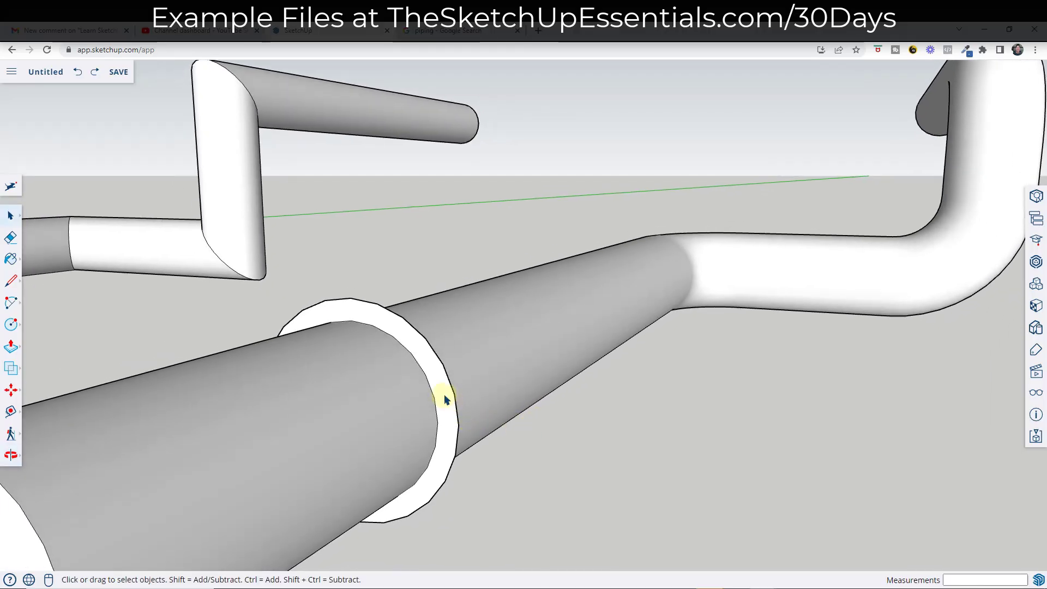
click(444, 400)
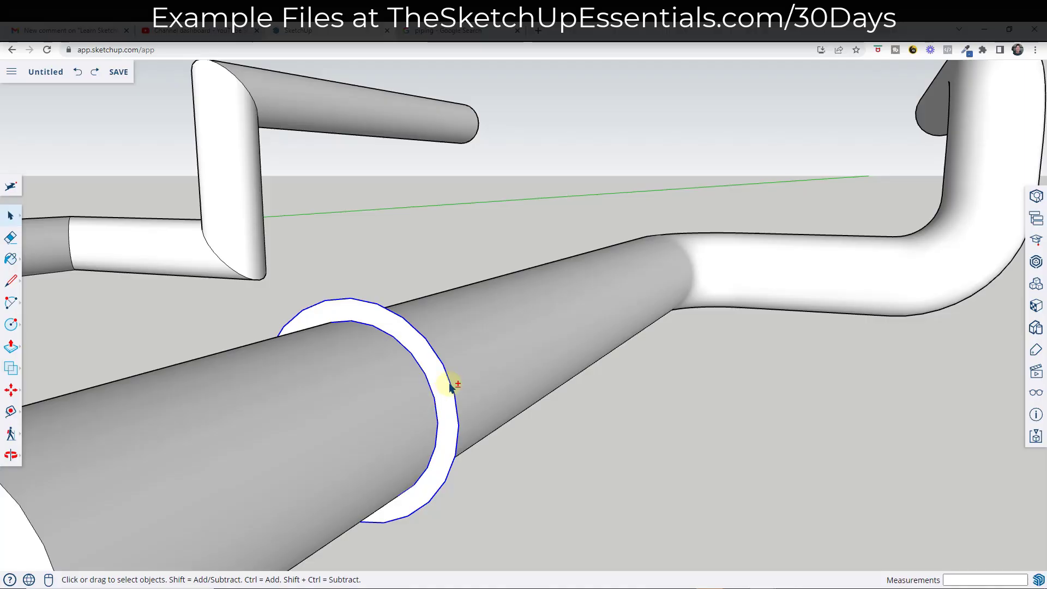
right_click(450, 386)
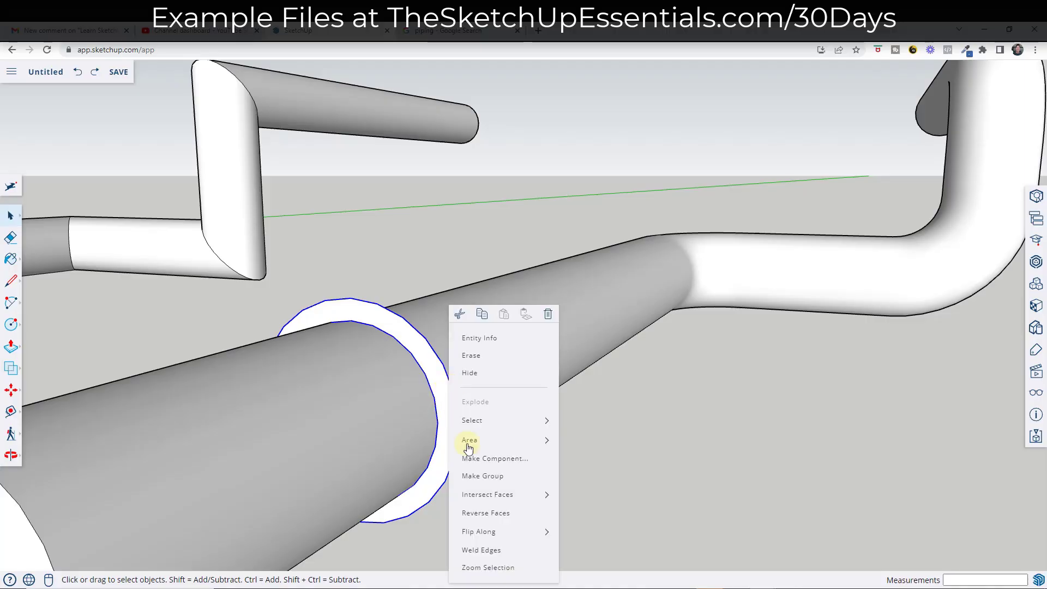
click(482, 553)
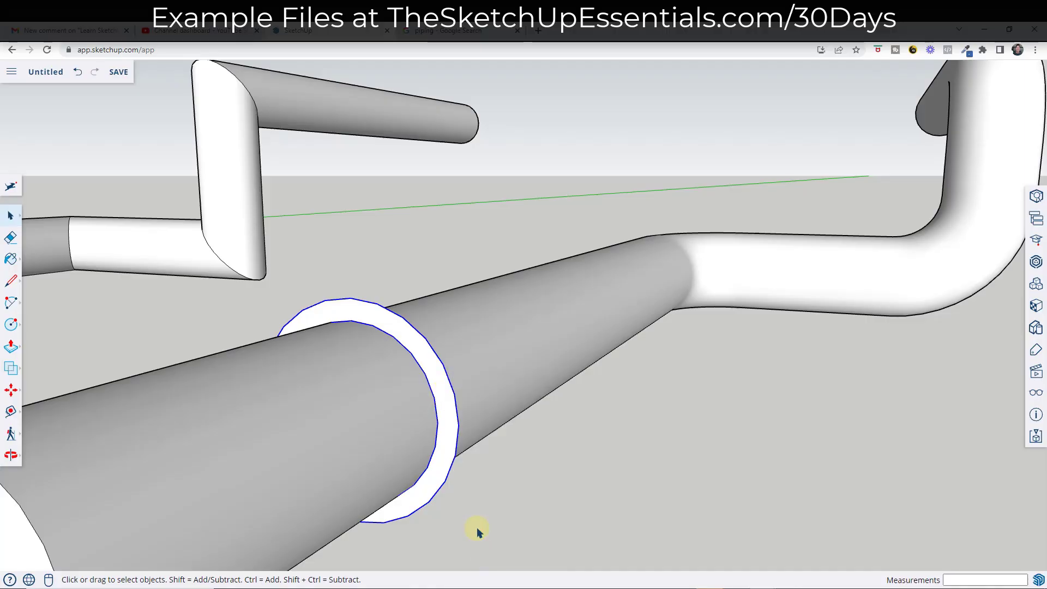
click(458, 422)
scroll(296, 433, down, 4)
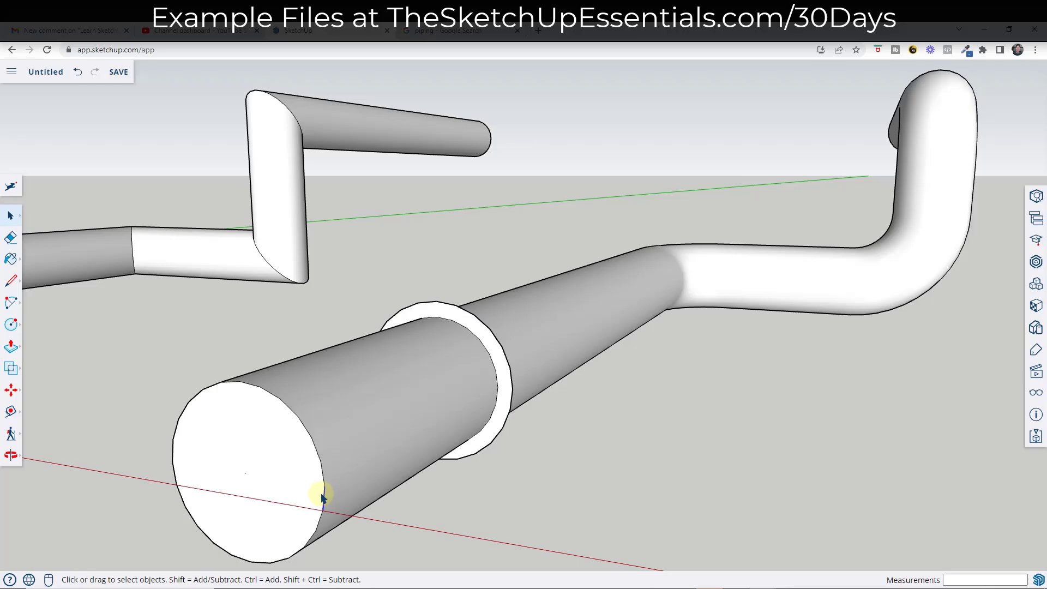
key(p)
click(301, 477)
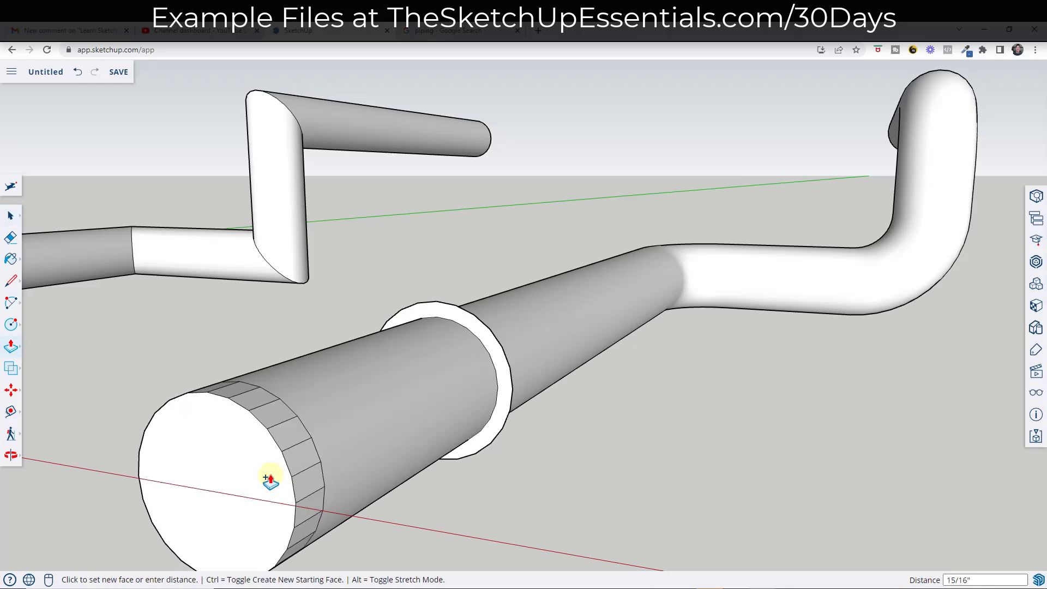
key(space)
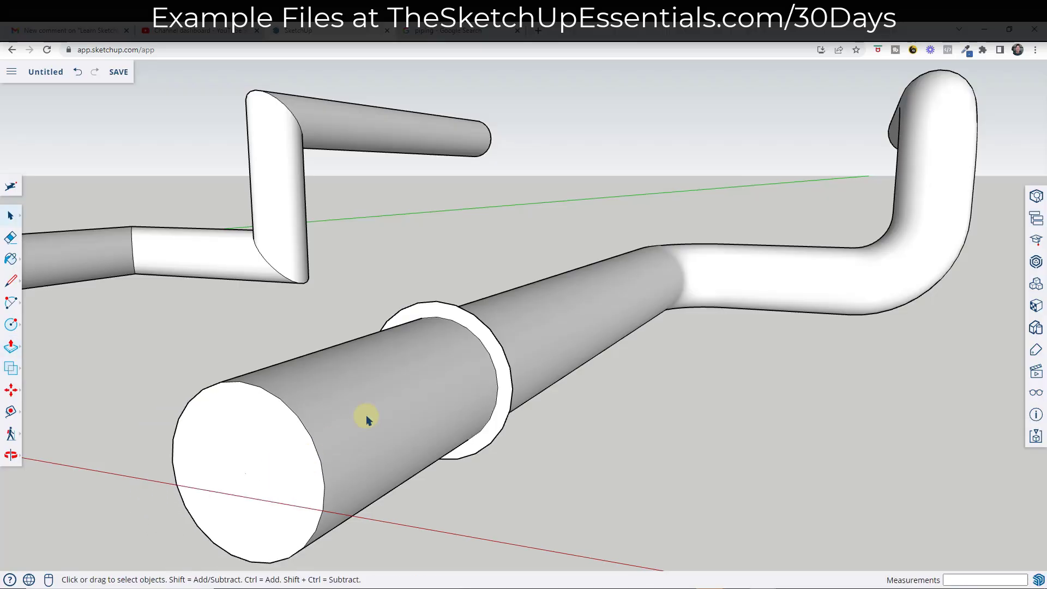
- Extrude the welded ring face about 3/16" along the pipe to make a thin collar
scroll(517, 351, up, 2)
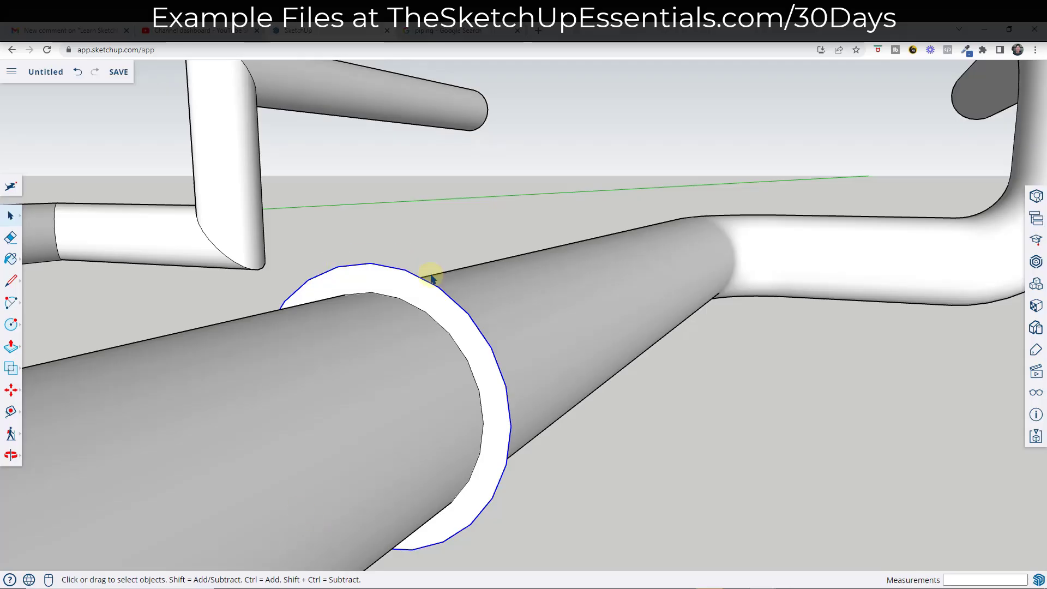
scroll(507, 419, down, 3)
middle_drag(603, 427, 561, 427)
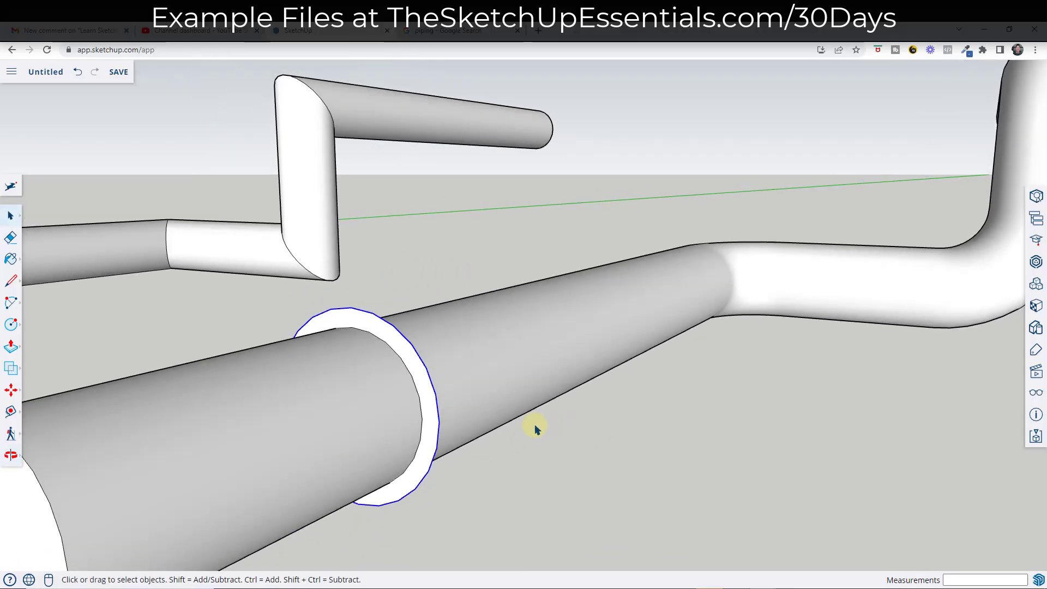
key(p)
click(431, 390)
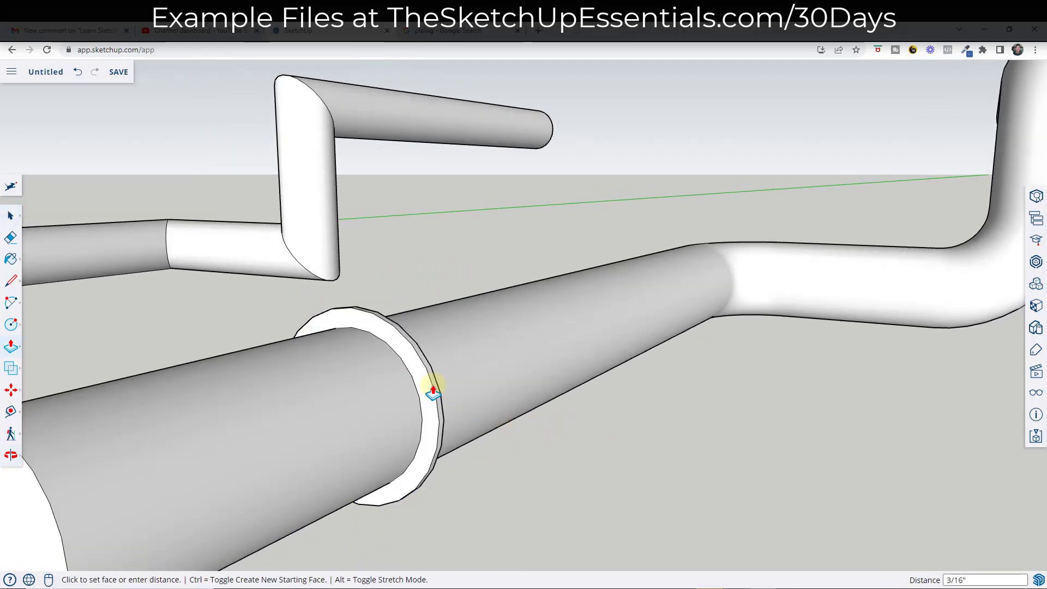
click(433, 390)
middle_drag(435, 390, 334, 360)
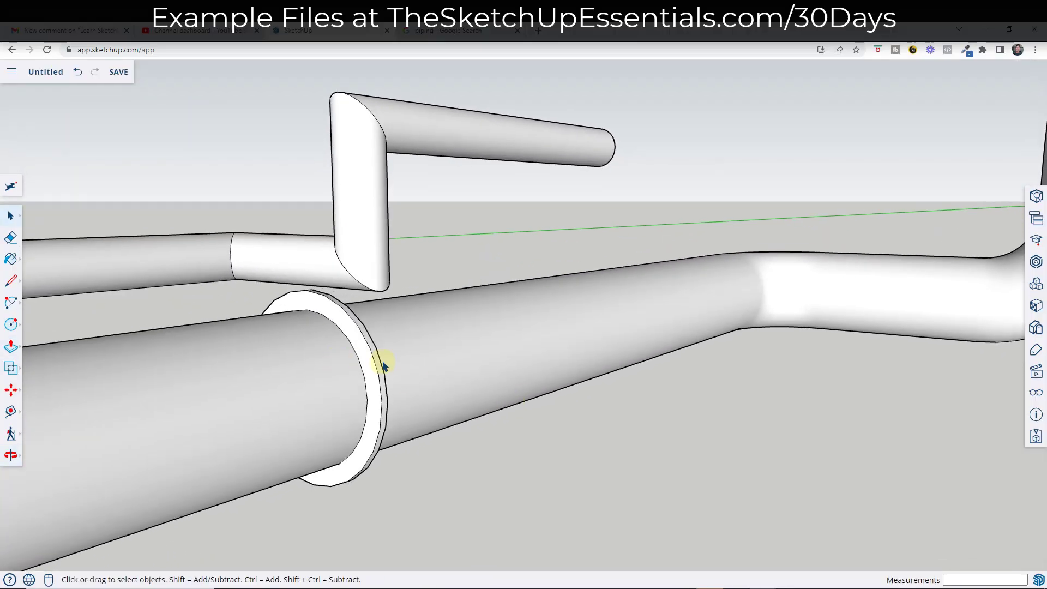
scroll(415, 380, down, 5)
middle_drag(402, 367, 252, 304)
scroll(397, 386, up, 3)
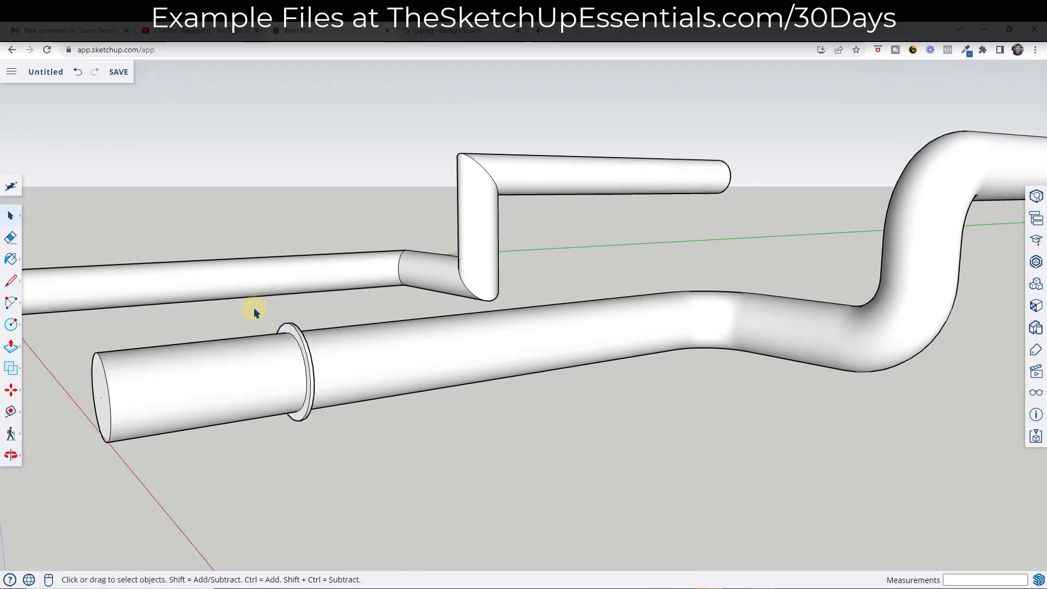
- Select all the collar geometry around the pipe and make it a group
click(301, 372)
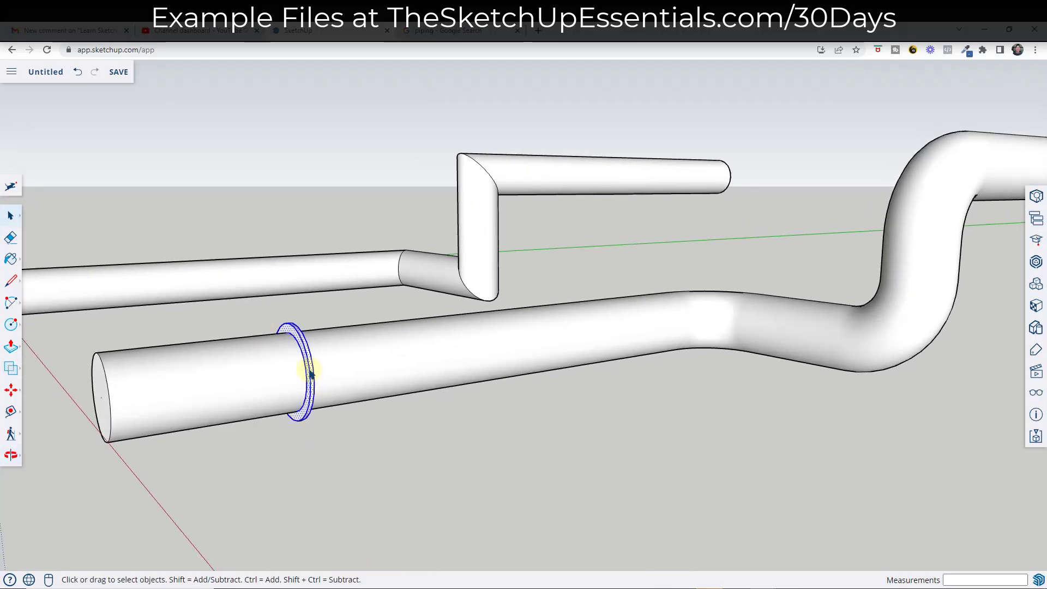
right_click(309, 372)
click(351, 431)
middle_drag(352, 430, 339, 392)
key(m)
click(271, 380)
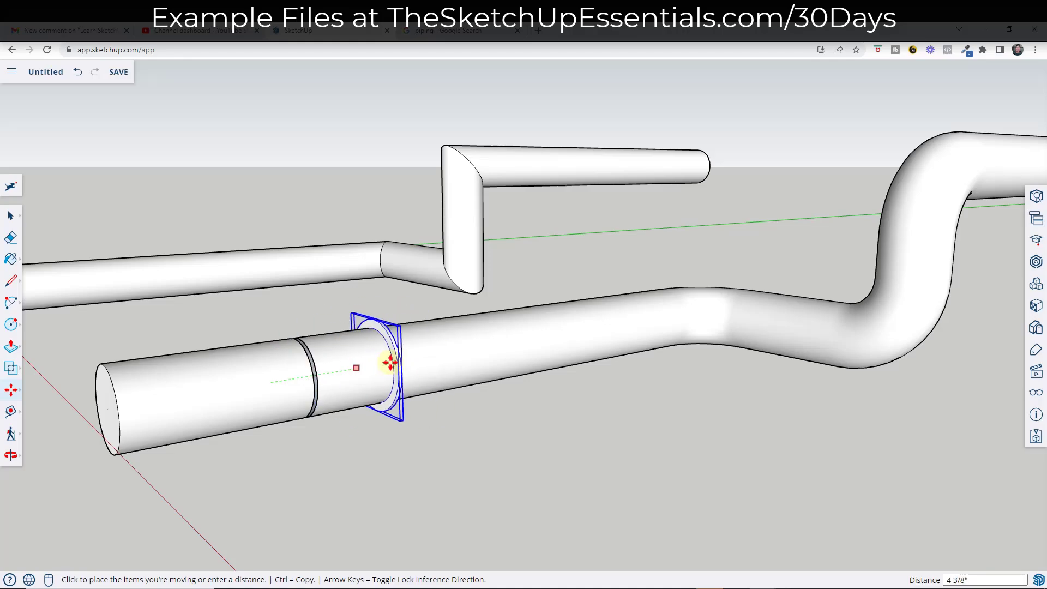
key(space)
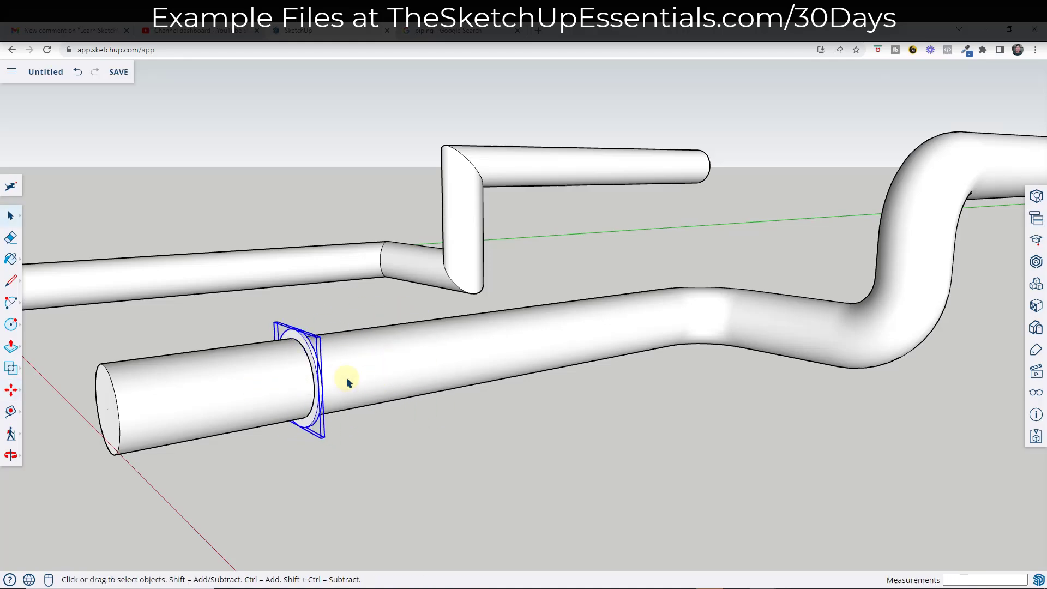
- Move the collar group a short distance along the pipe, away from the cut where it was made
middle_drag(405, 375, 318, 362)
scroll(320, 366, up, 2)
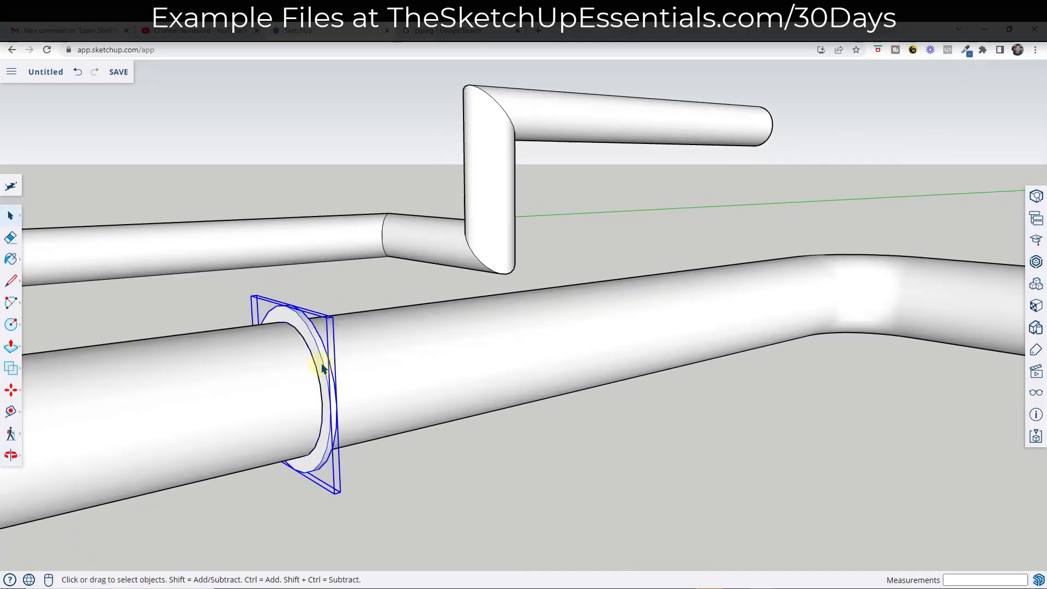
key(m)
click(345, 348)
click(367, 350)
key(space)
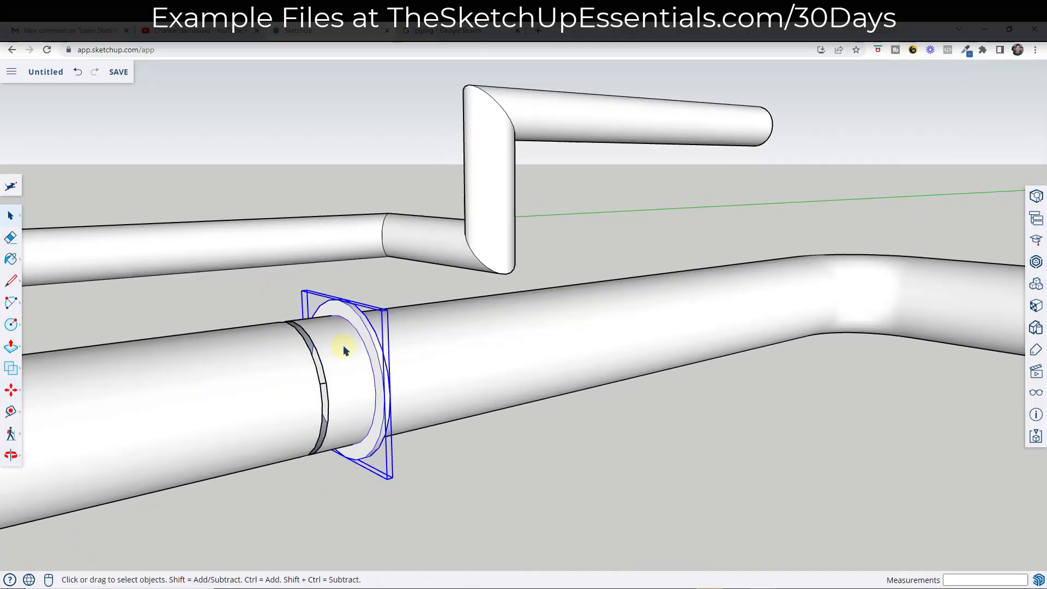
- Trace a line over one edge segment of the gap in the pipe to fill it with a face
middle_drag(344, 350, 247, 397)
click(331, 364)
scroll(263, 423, up, 6)
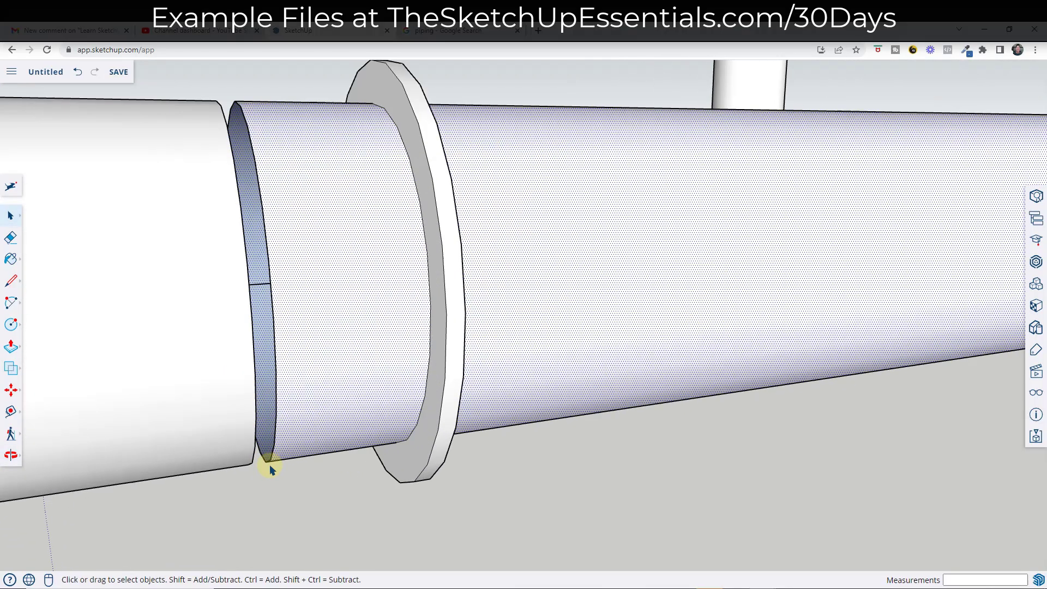
mouse_move(269, 466)
middle_down()
mouse_move(311, 460)
mouse_move(277, 461)
middle_up()
key(l)
click(287, 458)
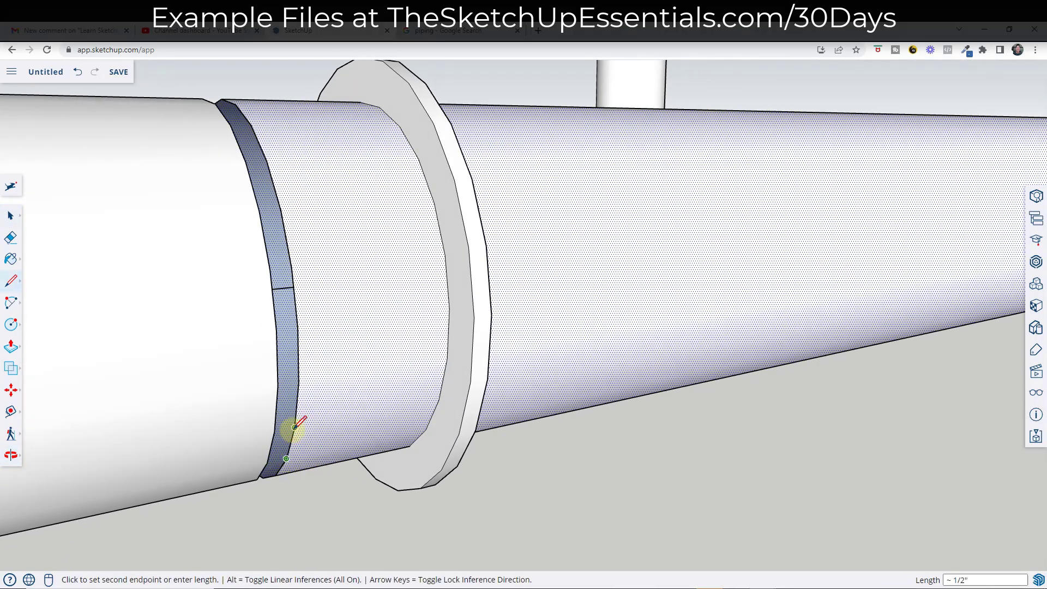
click(292, 432)
key(space)
- Push/pull the recessed fill face in the pipe's gap out until it is flush with the pipe surface
scroll(346, 414, down, 3)
key(p)
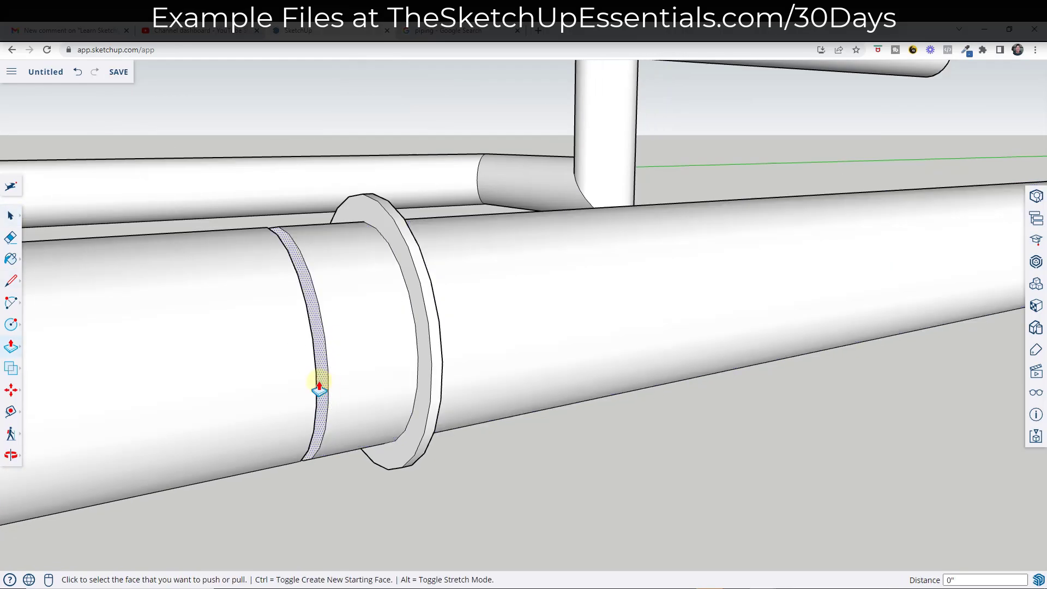
click(316, 376)
click(310, 369)
key(space)
- Erase the leftover seam edges around the pipe where the gap was filled
scroll(324, 365, down, 2)
key(e)
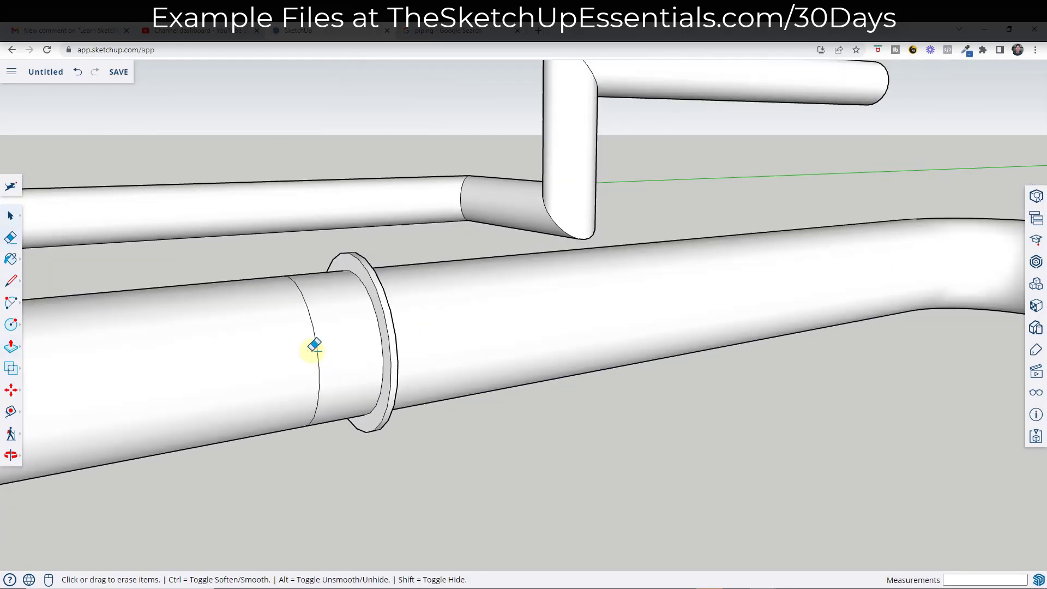
click(317, 325)
middle_drag(310, 346, 215, 280)
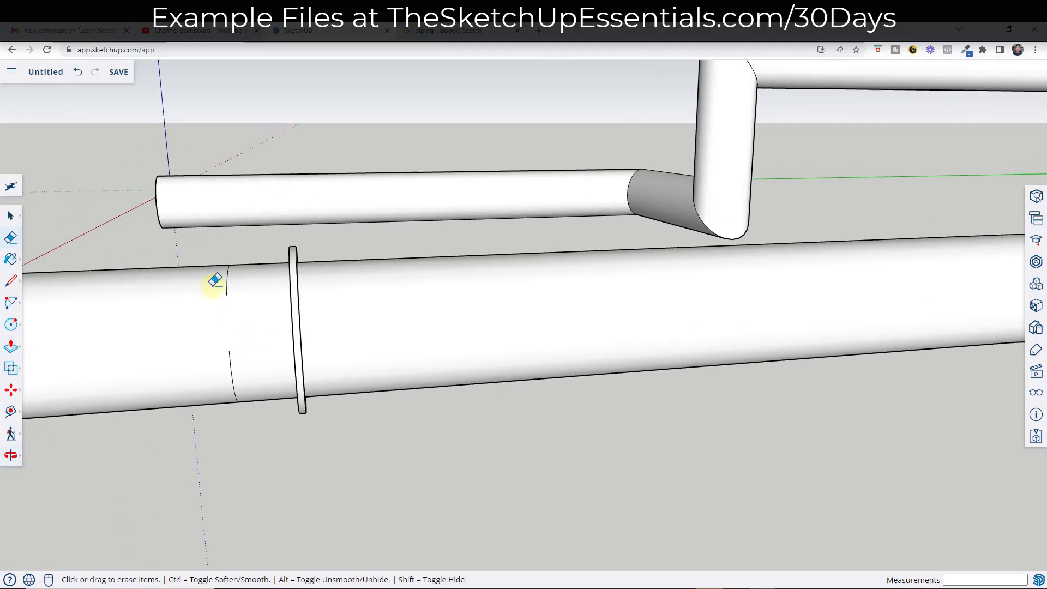
key(space)
click(238, 399)
- Move the collar group along the straight section, back toward the pipe's open end
middle_drag(246, 465, 449, 327)
click(451, 327)
key(m)
click(457, 330)
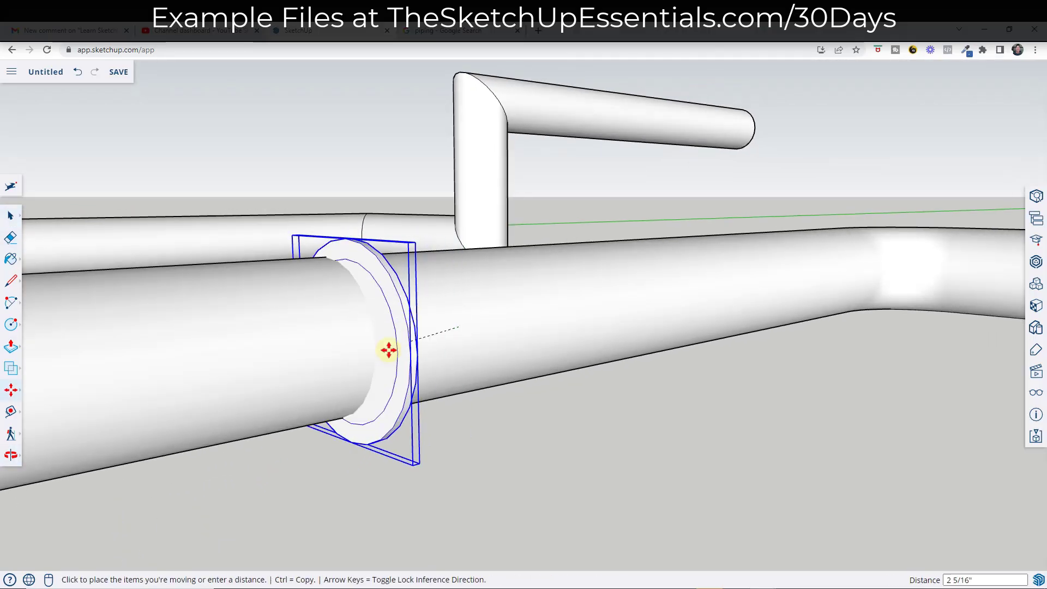
click(421, 330)
- Copy the collar group about 1/4" along the pipe so the two collars sit side by side as a pair
middle_drag(489, 333, 321, 334)
key(ctrl)
click(292, 343)
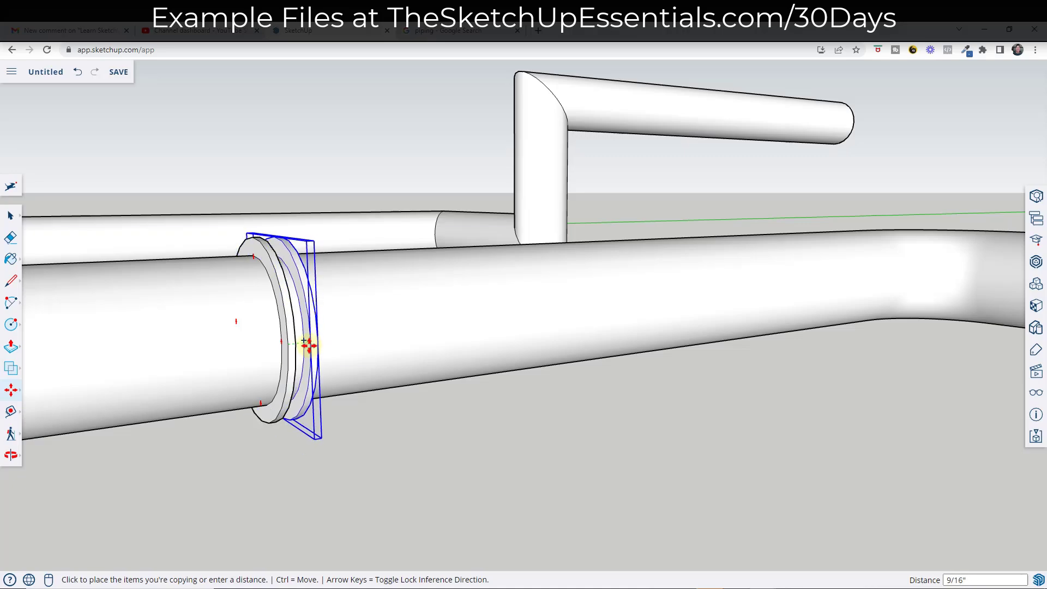
scroll(303, 340, up, 4)
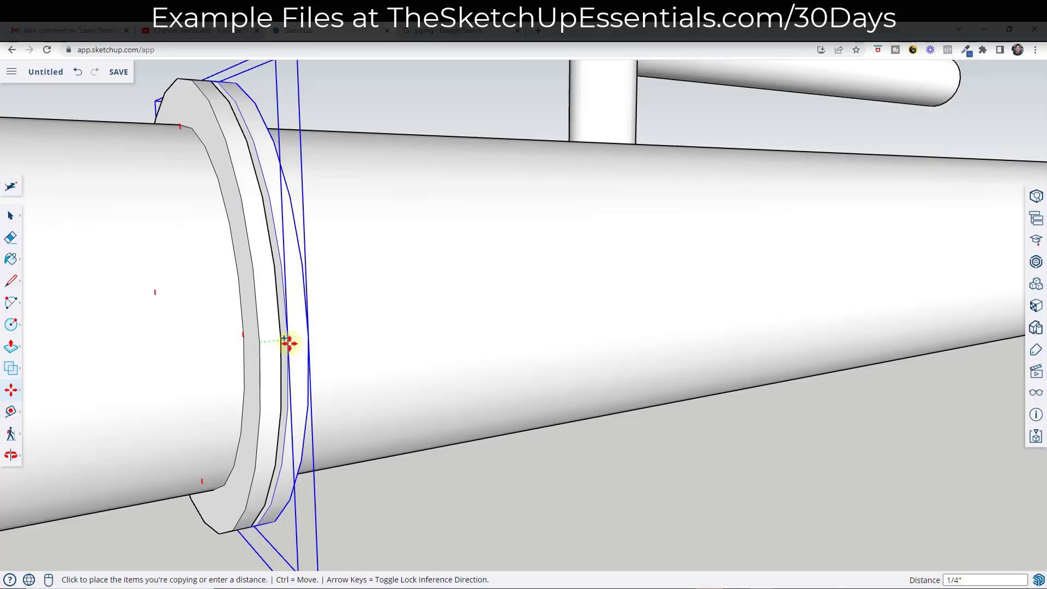
key(space)
- Examine the paired collars and the whole pipe run from several angles
scroll(289, 343, down, 5)
scroll(472, 428, down, 2)
key(o)
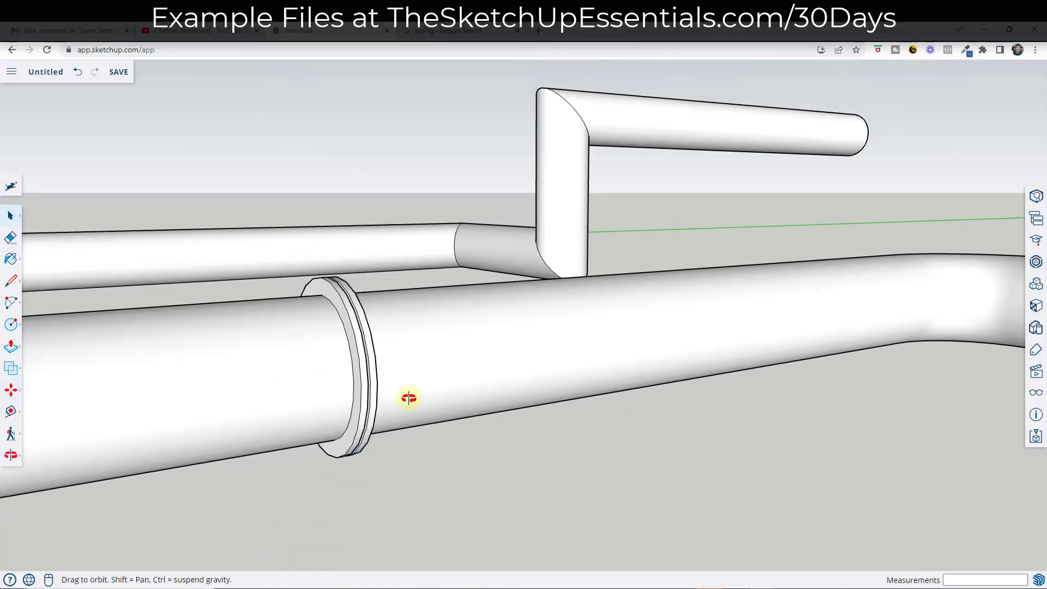
drag(409, 402, 322, 434)
scroll(420, 399, down, 2)
key(space)
scroll(406, 402, down, 5)
key(o)
key(space)
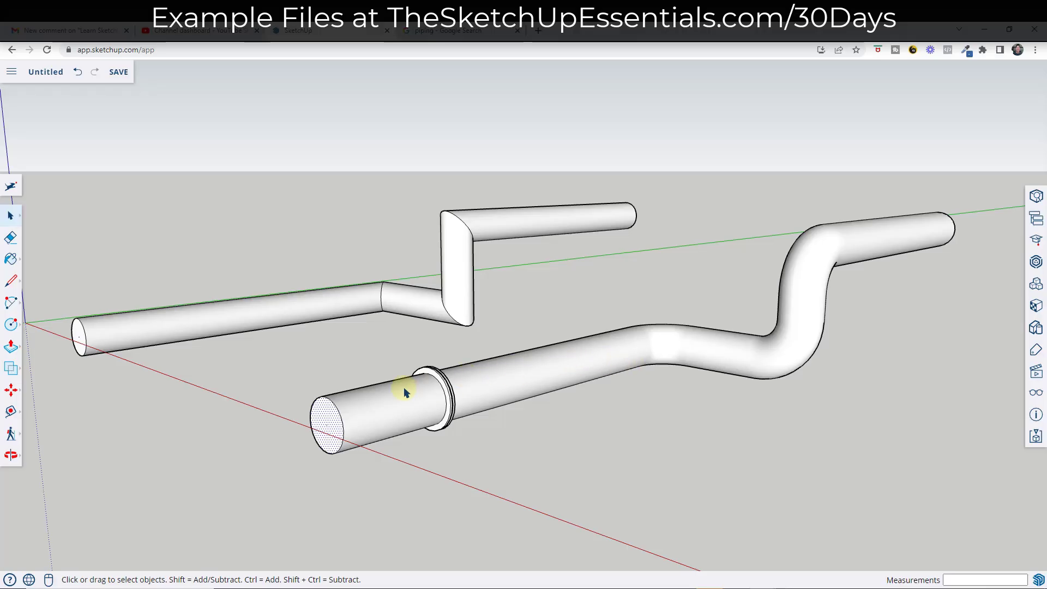
- Copy both collars together about 8 11/16" along the straight section, toward the first bend
middle_drag(531, 375, 315, 355)
click(341, 379)
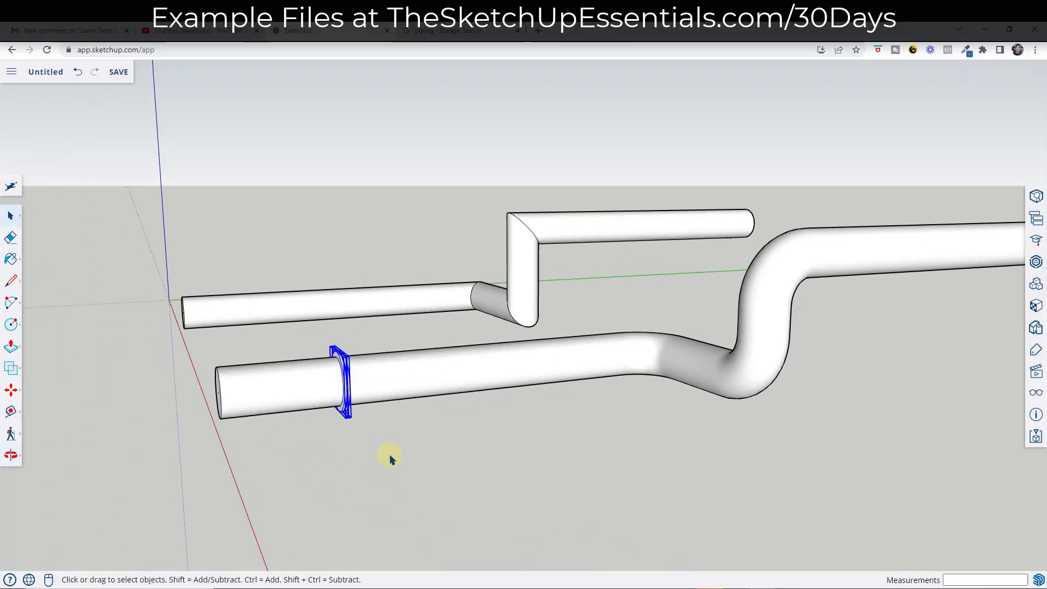
key(m)
key(ctrl)
click(349, 388)
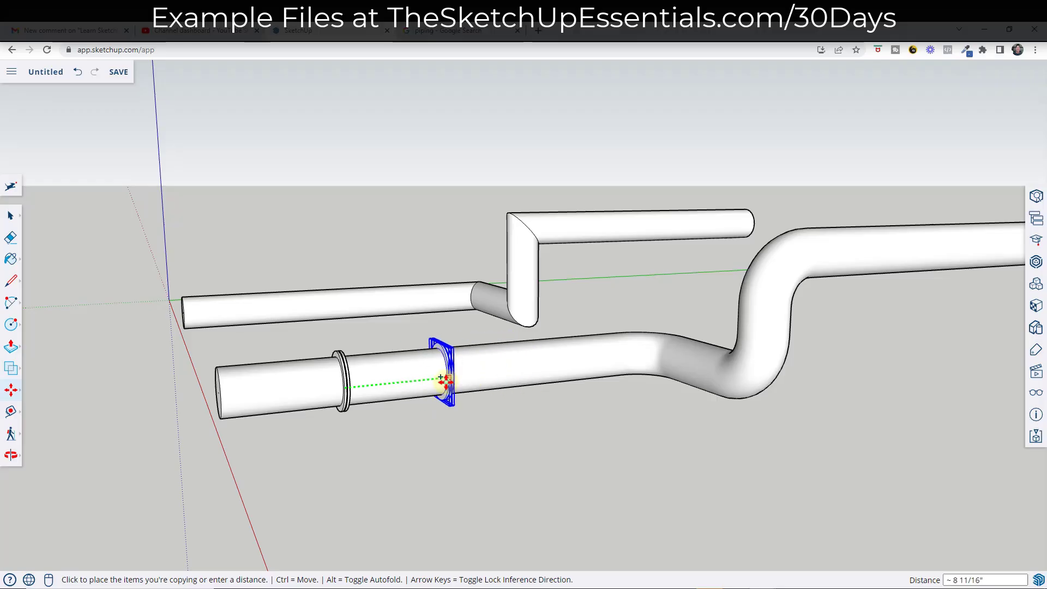
click(453, 382)
key(space)
- Examine the angled pipe section between the first and second bends
middle_drag(473, 391, 670, 302)
scroll(825, 342, up, 3)
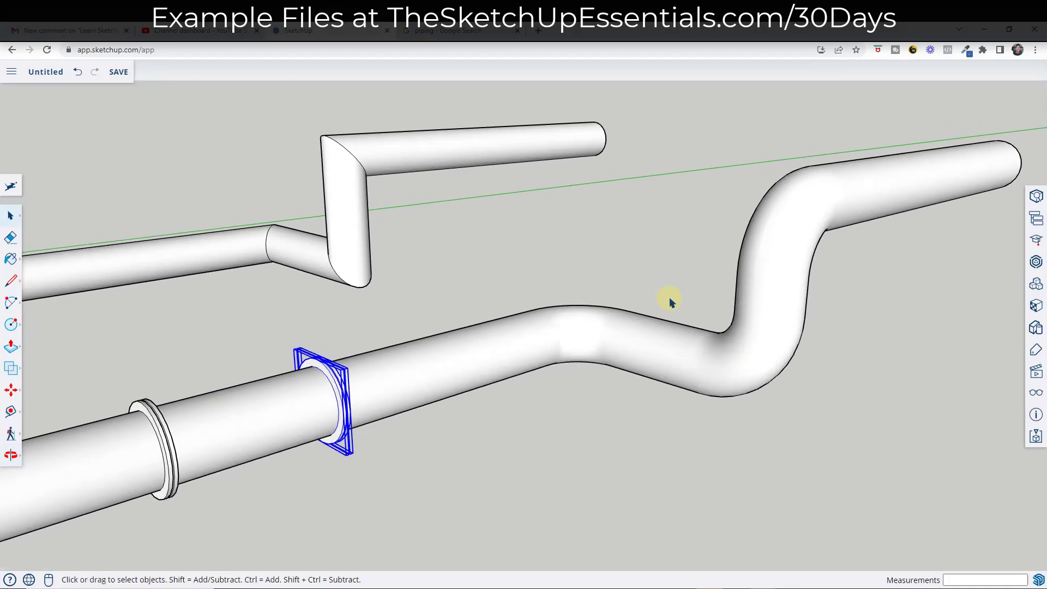
middle_drag(631, 342, 631, 439)
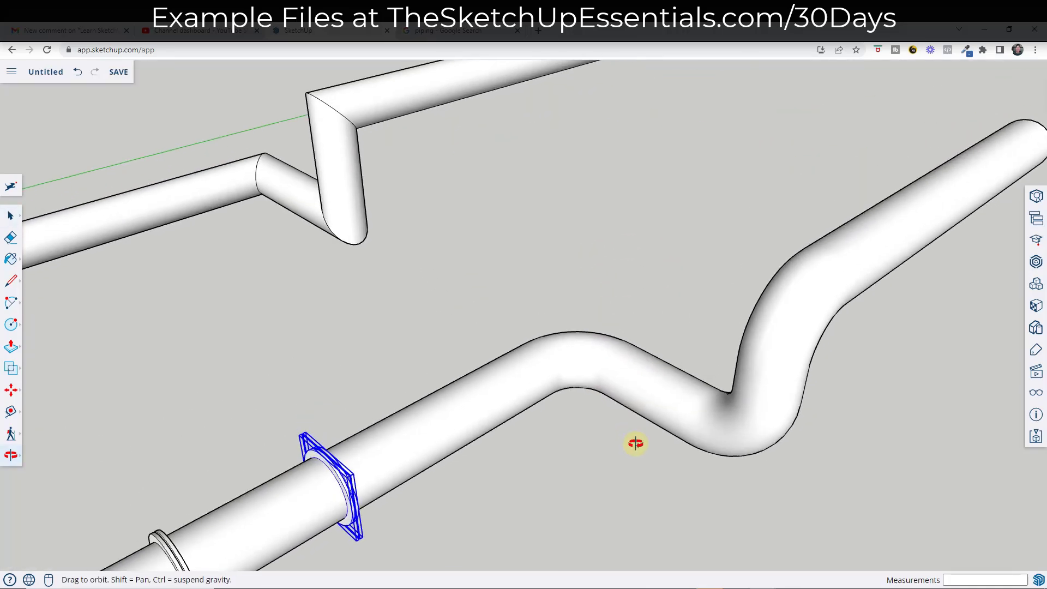
scroll(701, 444, up, 3)
scroll(614, 326, up, 2)
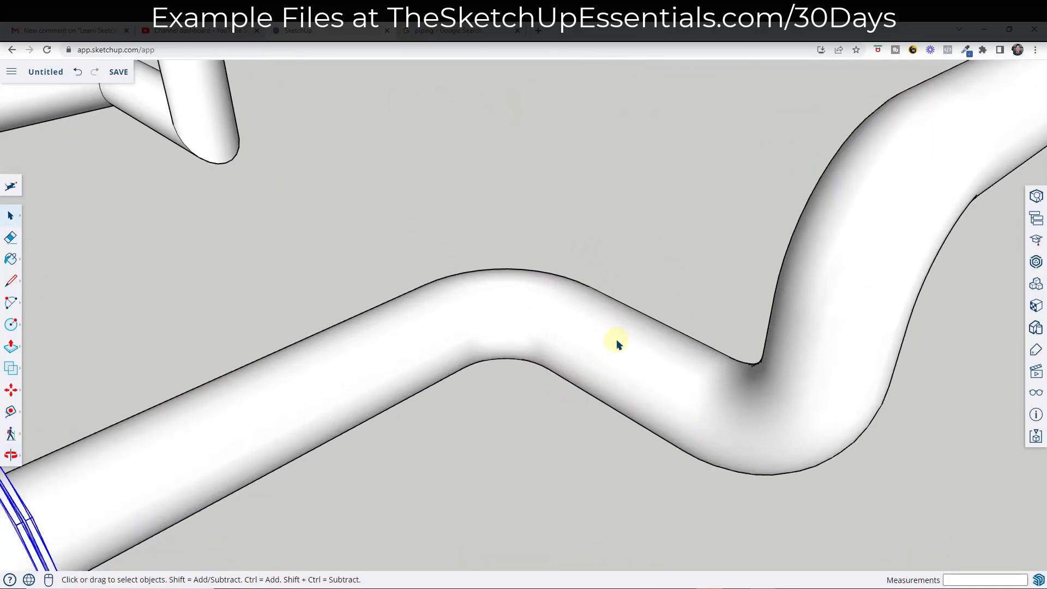
scroll(642, 354, down, 2)
middle_drag(688, 393, 602, 337)
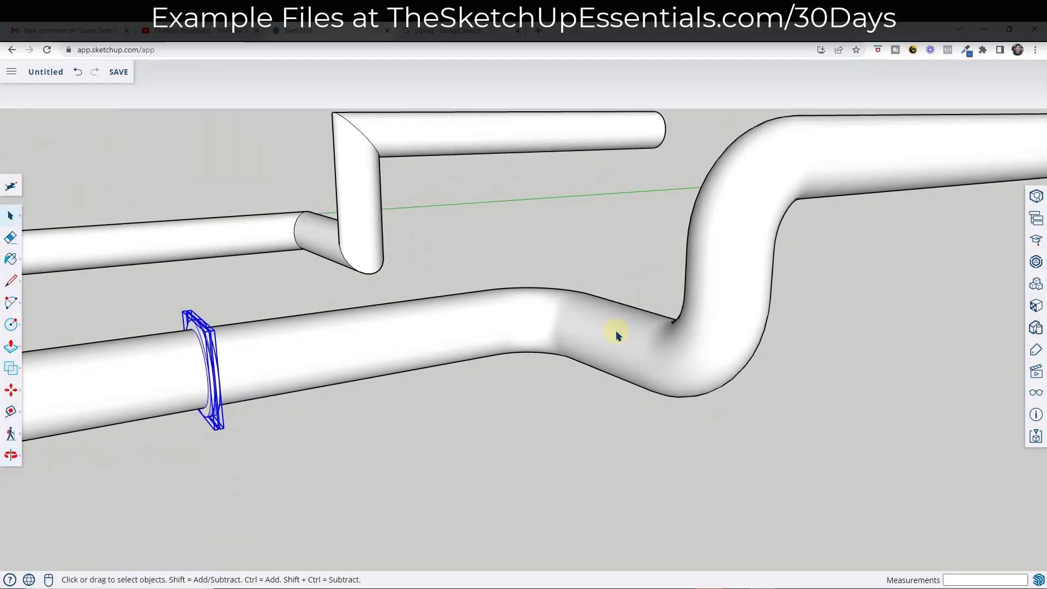
key(r)
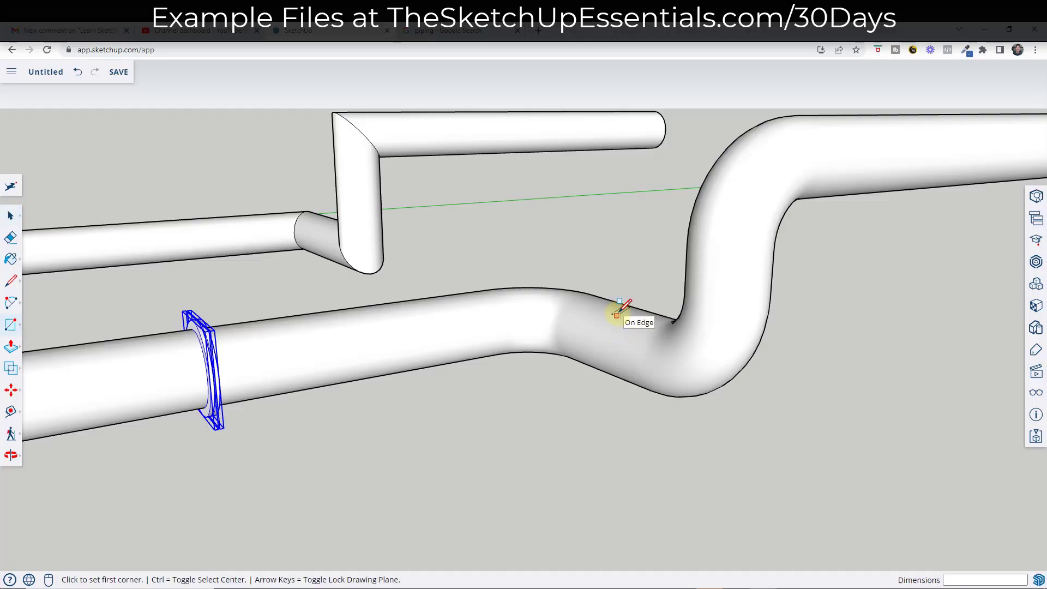
middle_drag(594, 308, 616, 335)
key(space)
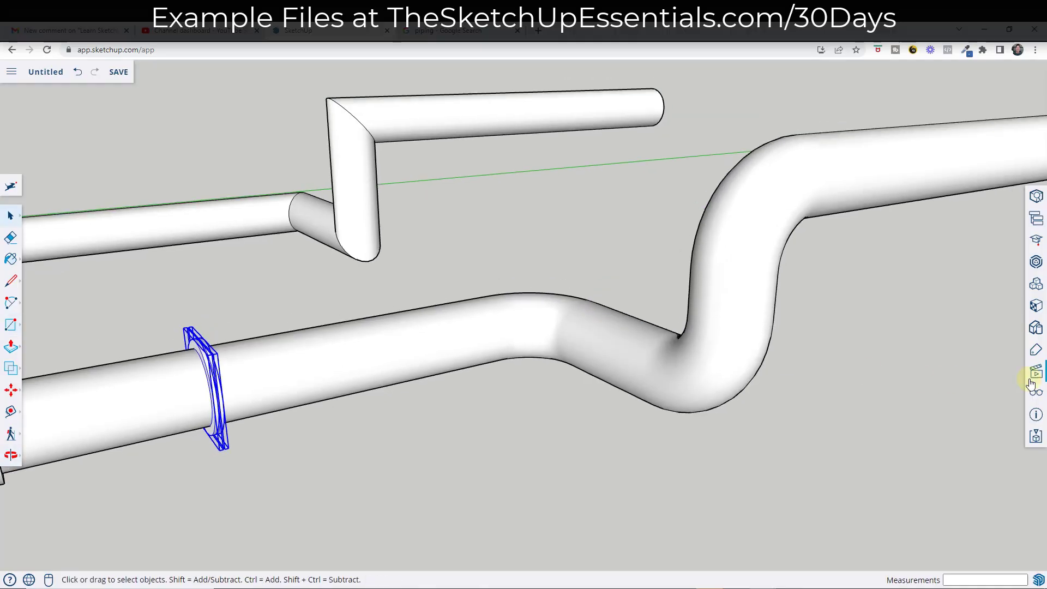
- Turn on the display of hidden geometry
click(1035, 394)
scroll(971, 402, down, 3)
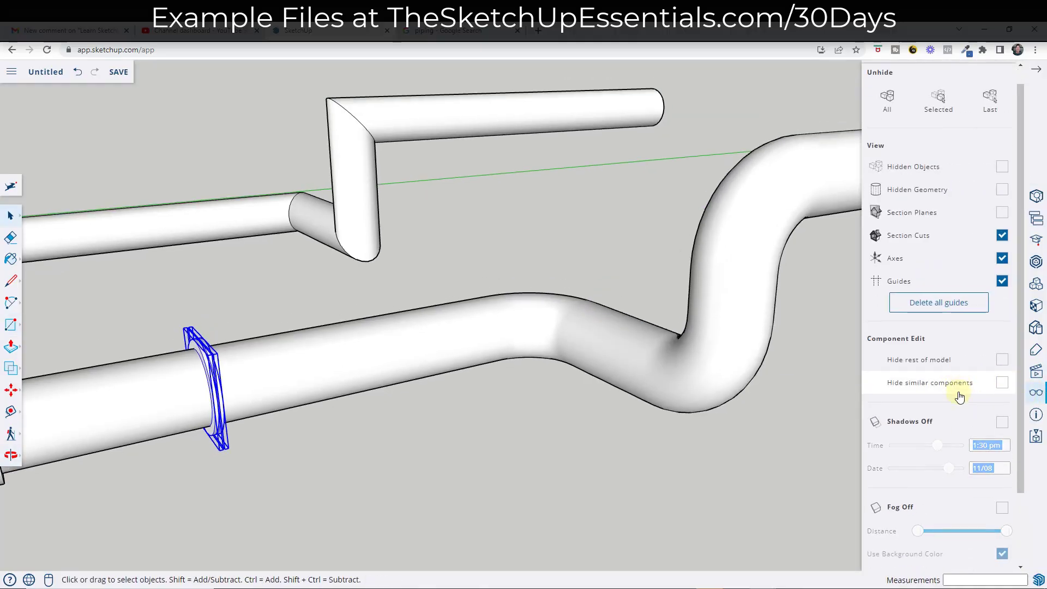
scroll(967, 433, up, 3)
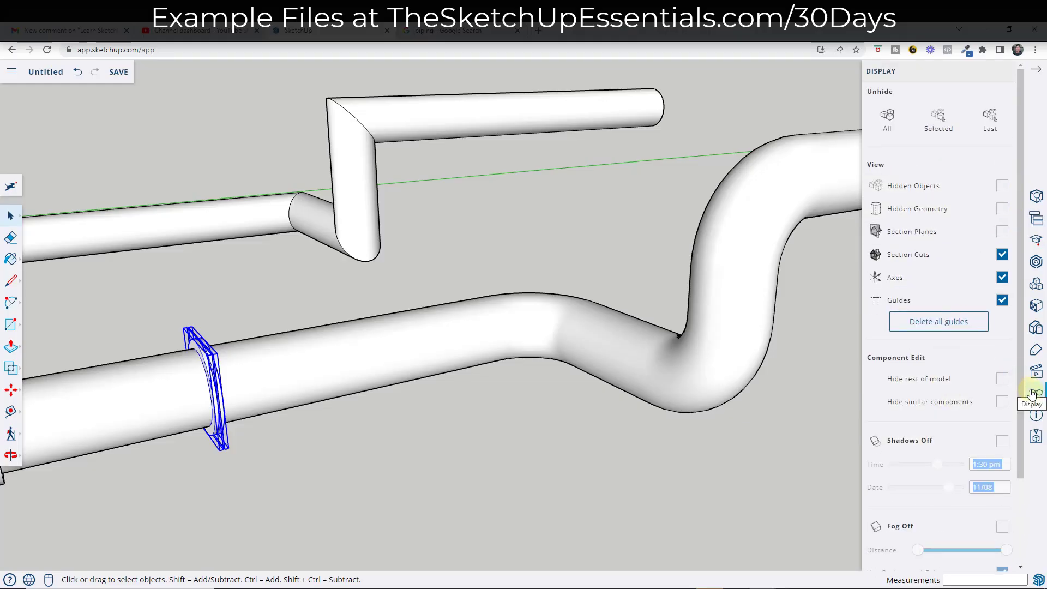
click(1002, 208)
- Select the ring of hidden edges where the bend meets the angled straight section, and switch the camera to parallel projection
scroll(600, 381, up, 6)
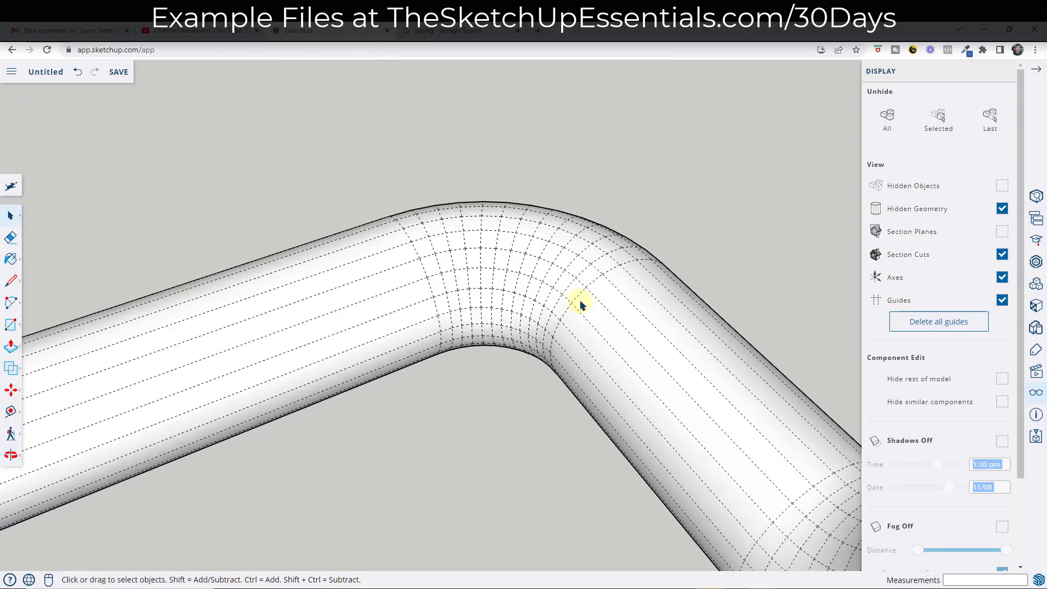
middle_drag(580, 299, 467, 286)
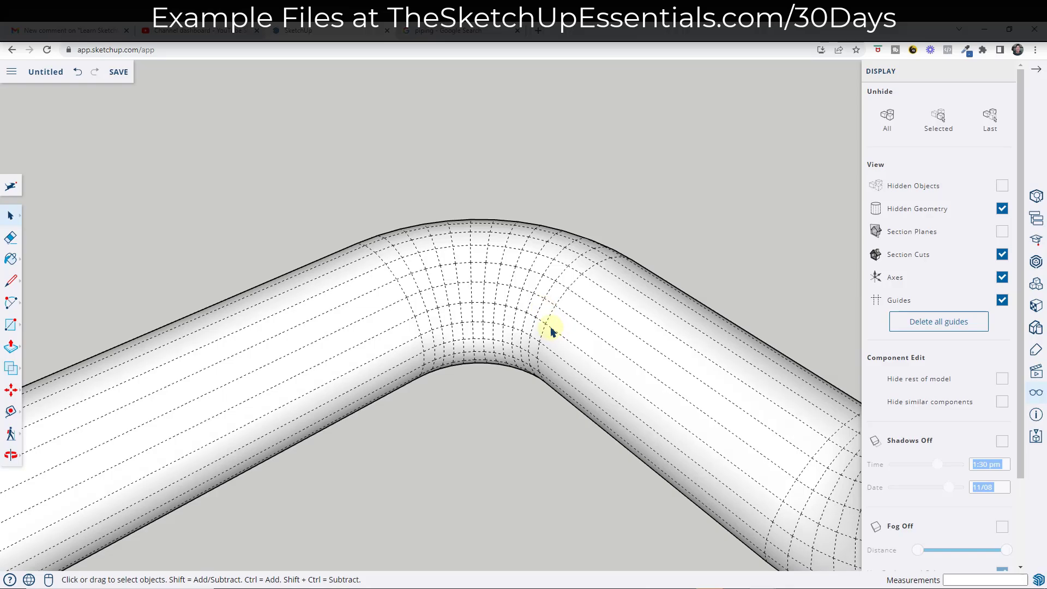
middle_drag(560, 297, 521, 250)
drag(520, 227, 604, 513)
drag(527, 240, 592, 489)
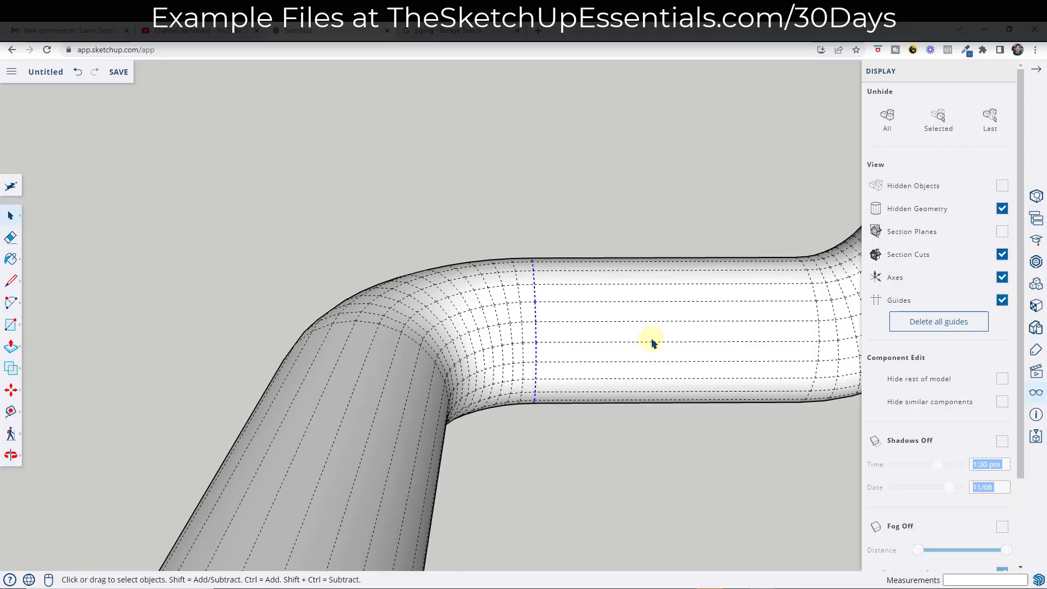
click(1036, 376)
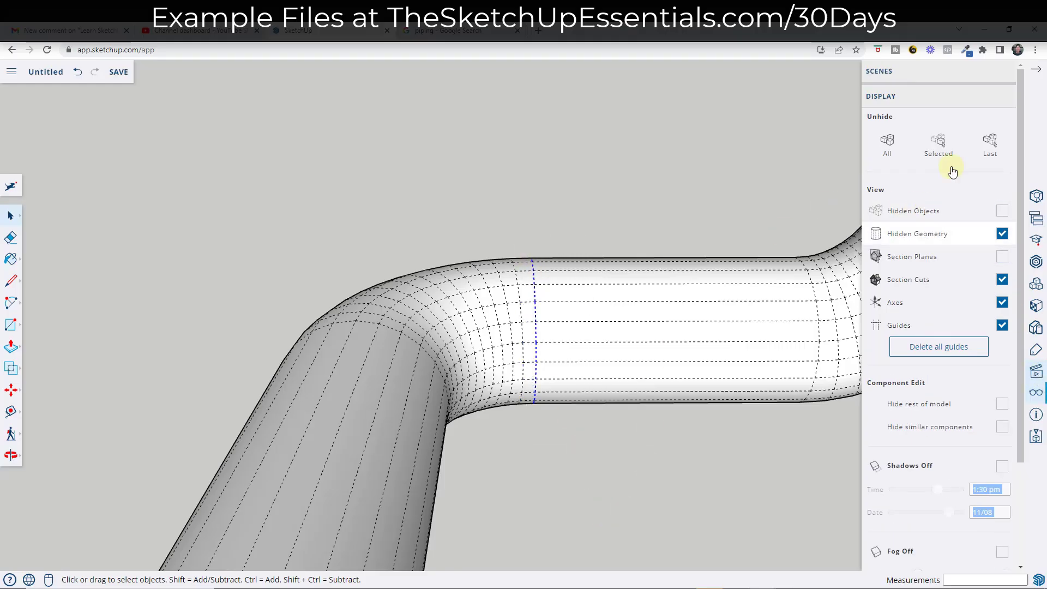
click(883, 133)
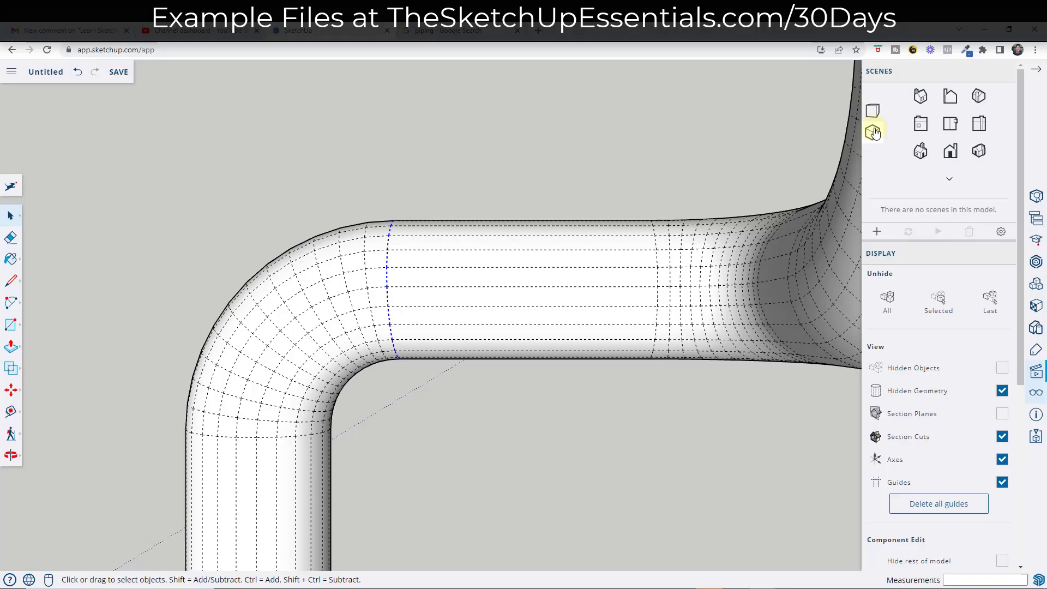
drag(352, 176, 415, 431)
drag(359, 175, 416, 391)
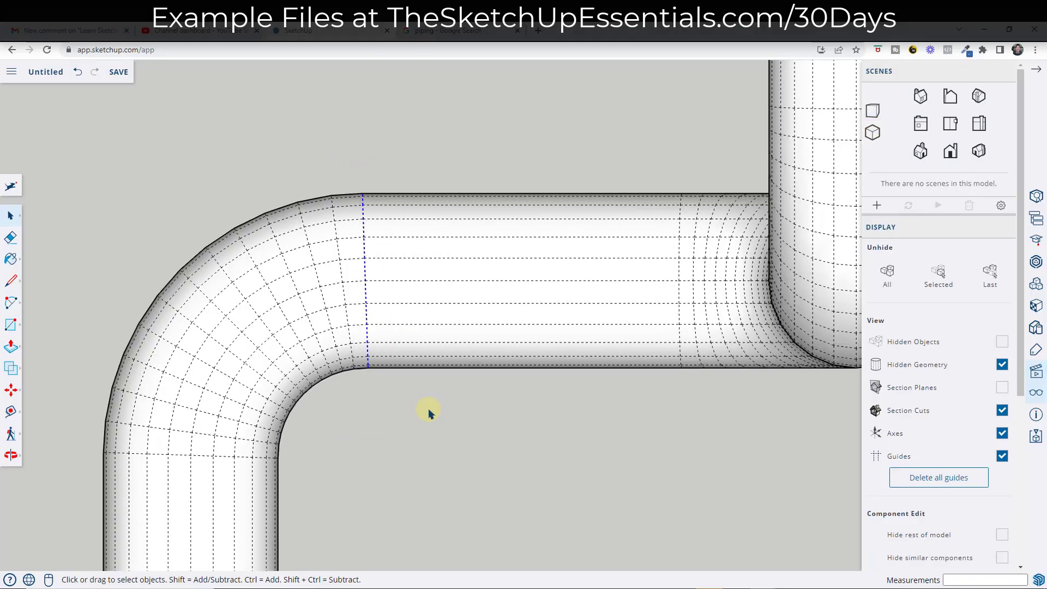
key(m)
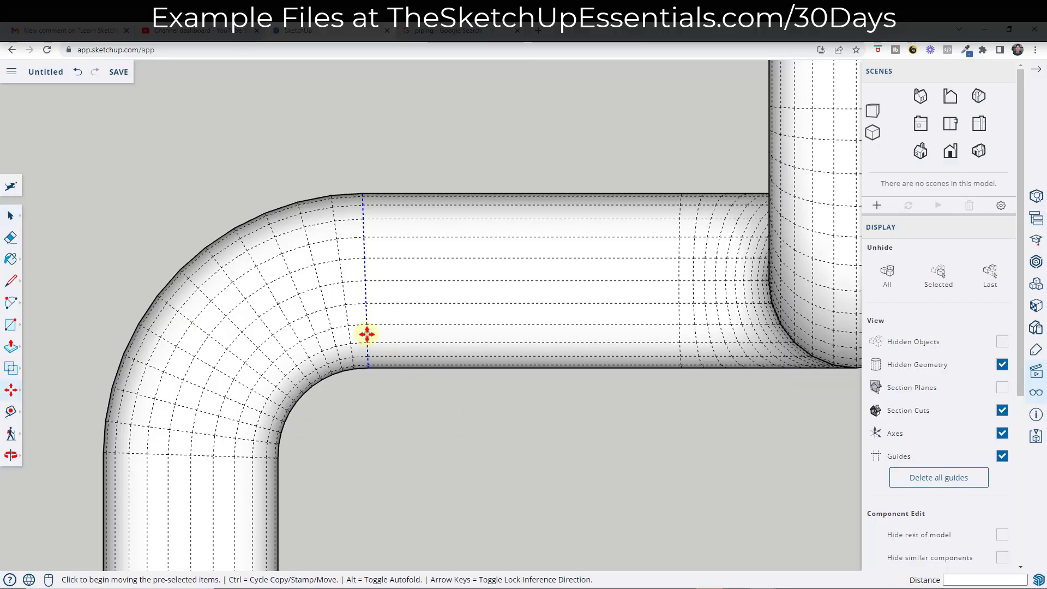
key(ctrl)
click(366, 334)
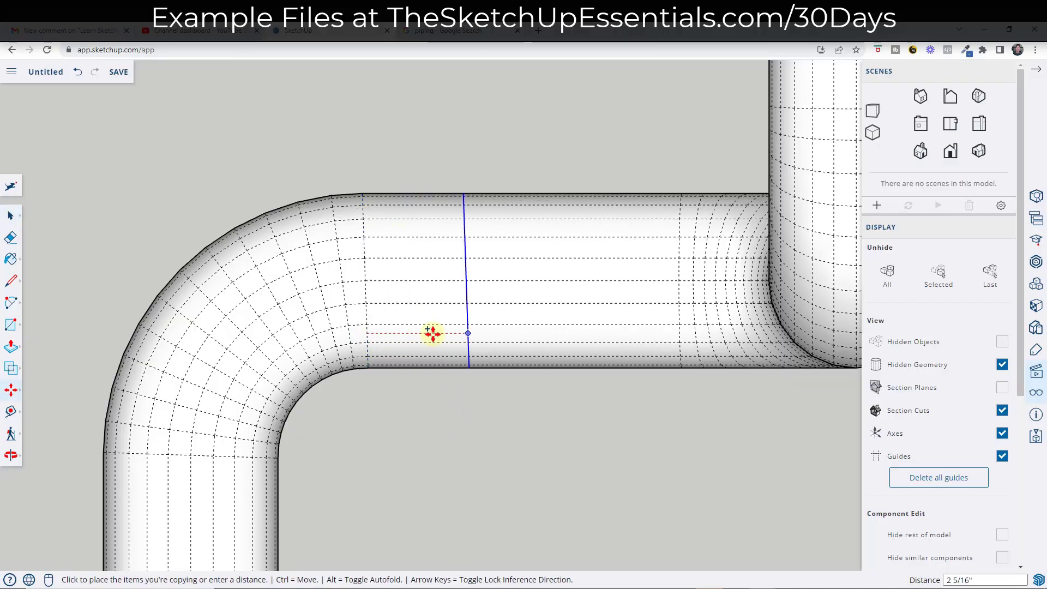
key(space)
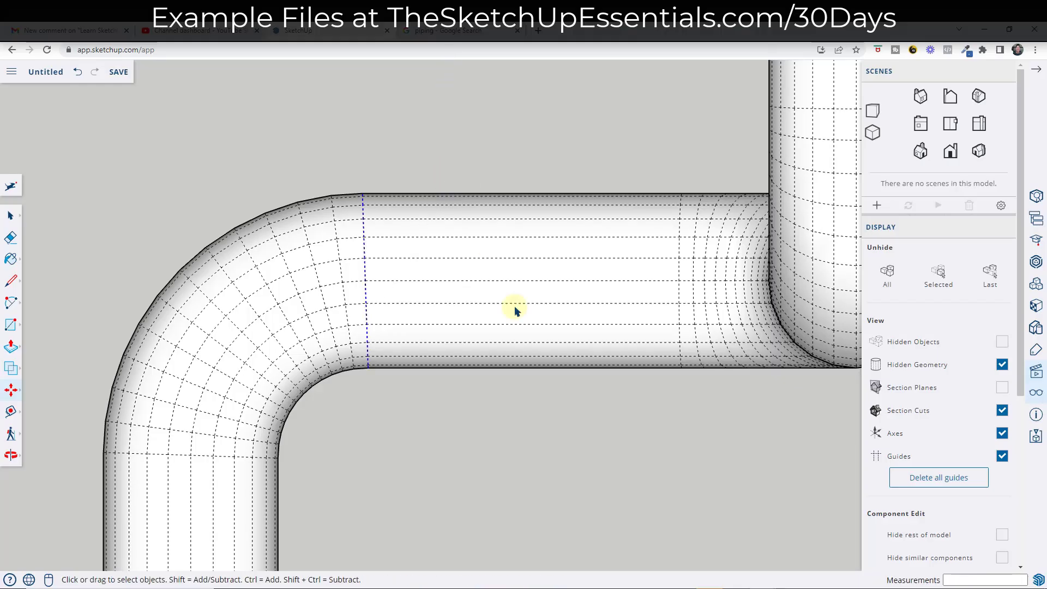
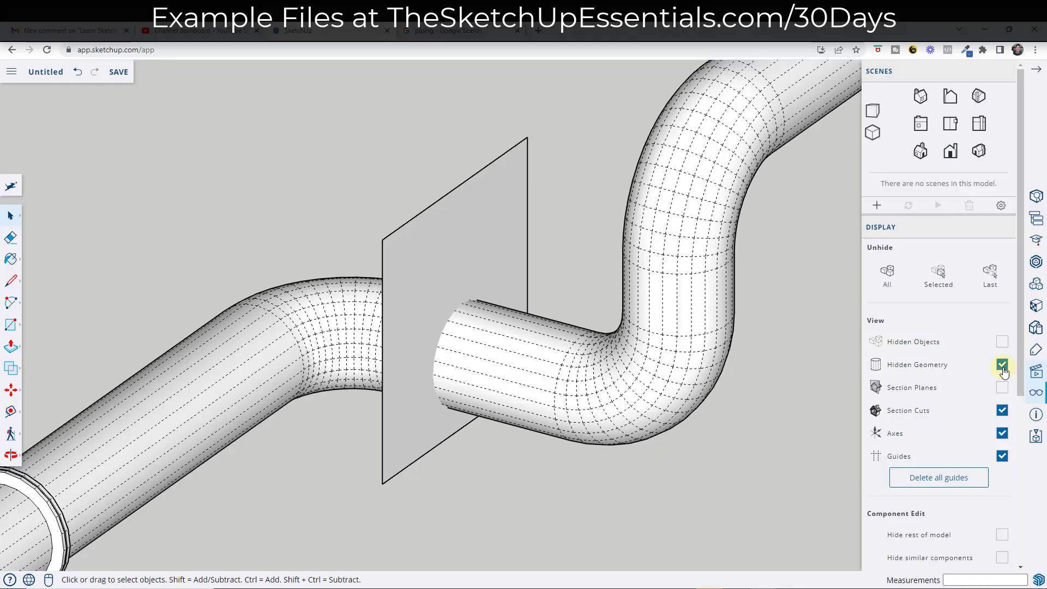
- Turn off hidden geometry and intersect the pipe's faces with the model where the rectangle cuts through the pipe
mouse_move(491, 402)
middle_down()
mouse_move(724, 381)
mouse_move(542, 387)
mouse_move(441, 369)
mouse_move(480, 374)
middle_up()
click(543, 387)
right_click(480, 374)
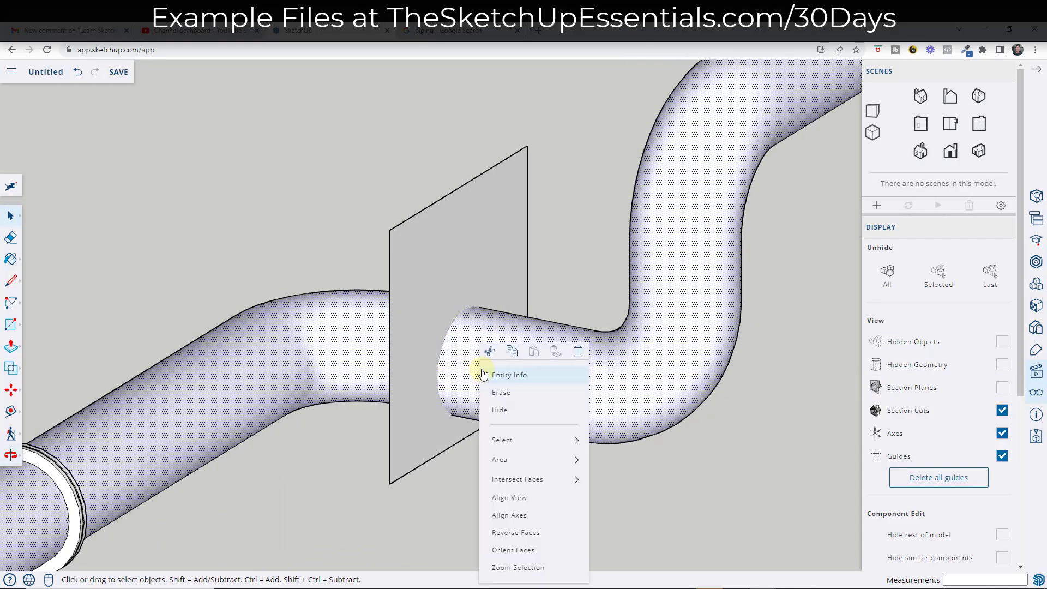
mouse_move(524, 480)
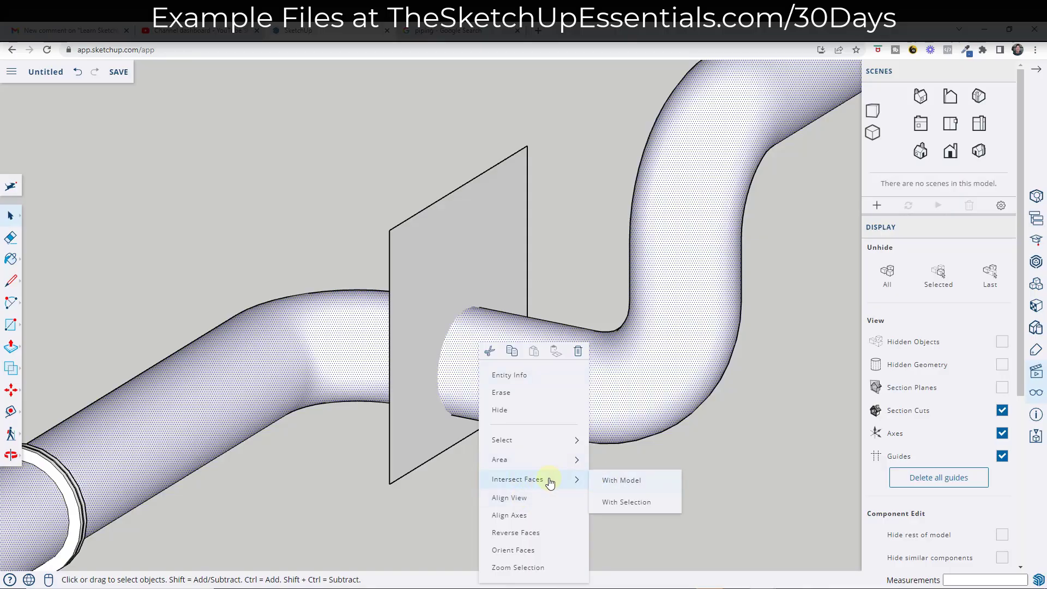
click(620, 480)
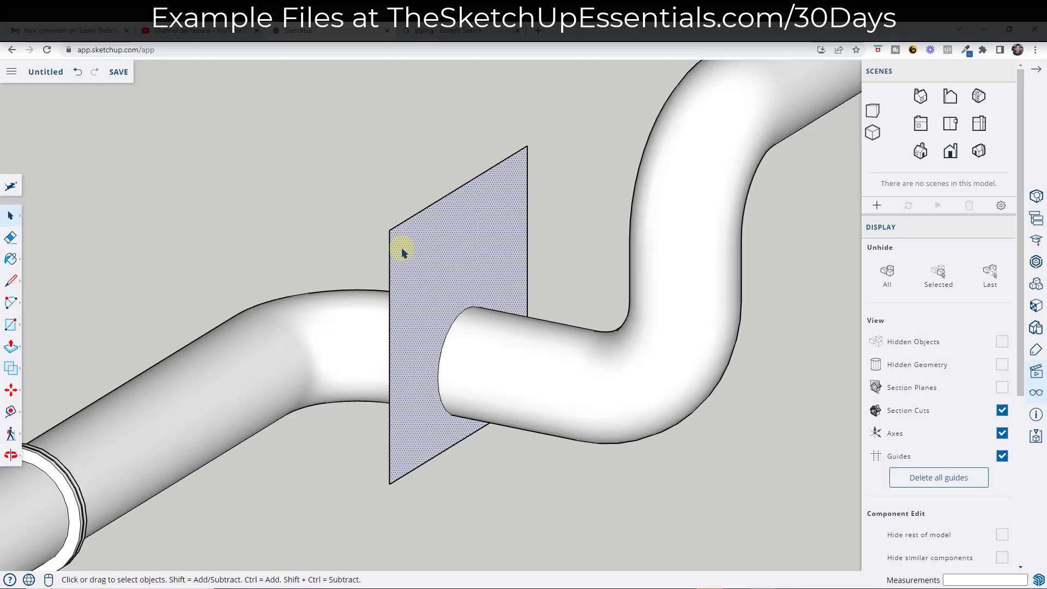
- Erase all the edges of the cutting rectangle, keeping the intersection line on the pipe
key(e)
drag(413, 214, 463, 205)
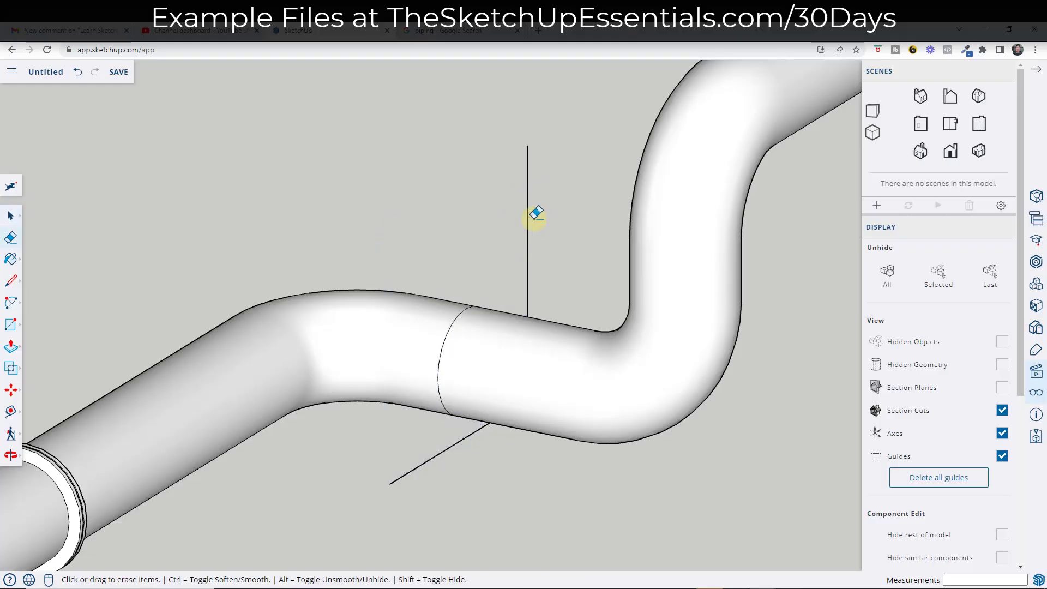
click(528, 223)
click(431, 458)
- Offset the intersection loop outward about 7/16" from the pipe, and select the new ring face with its edges
key(space)
click(455, 399)
scroll(458, 397, up, 4)
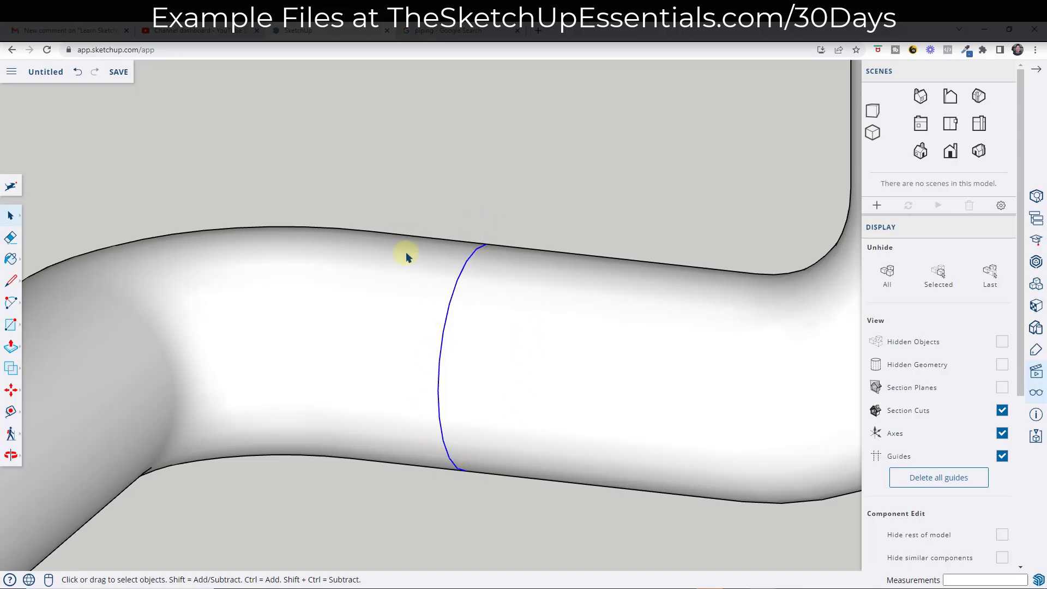
key(f)
click(468, 259)
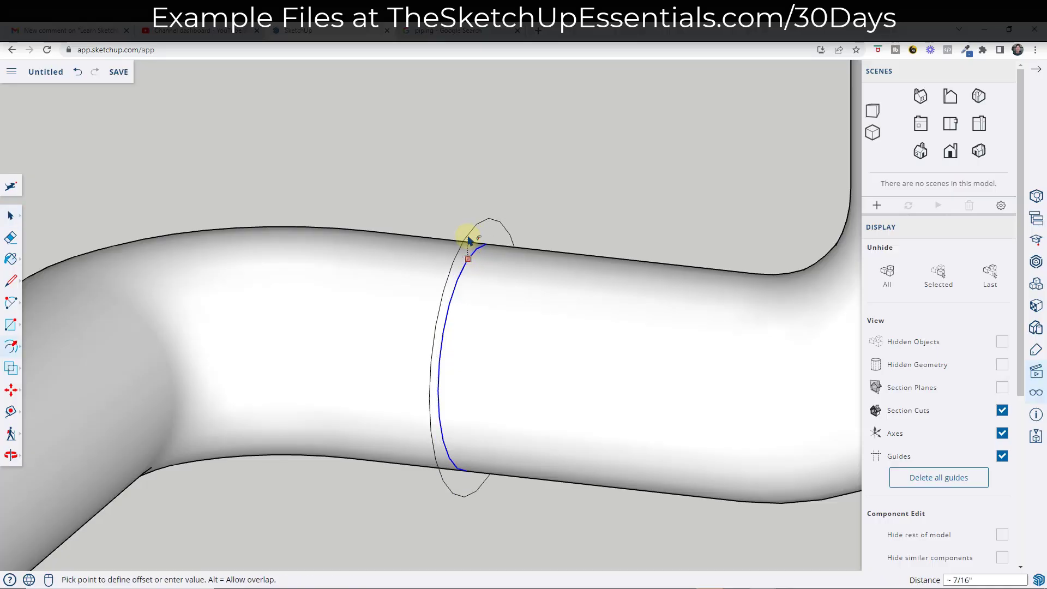
click(471, 237)
key(space)
click(478, 235)
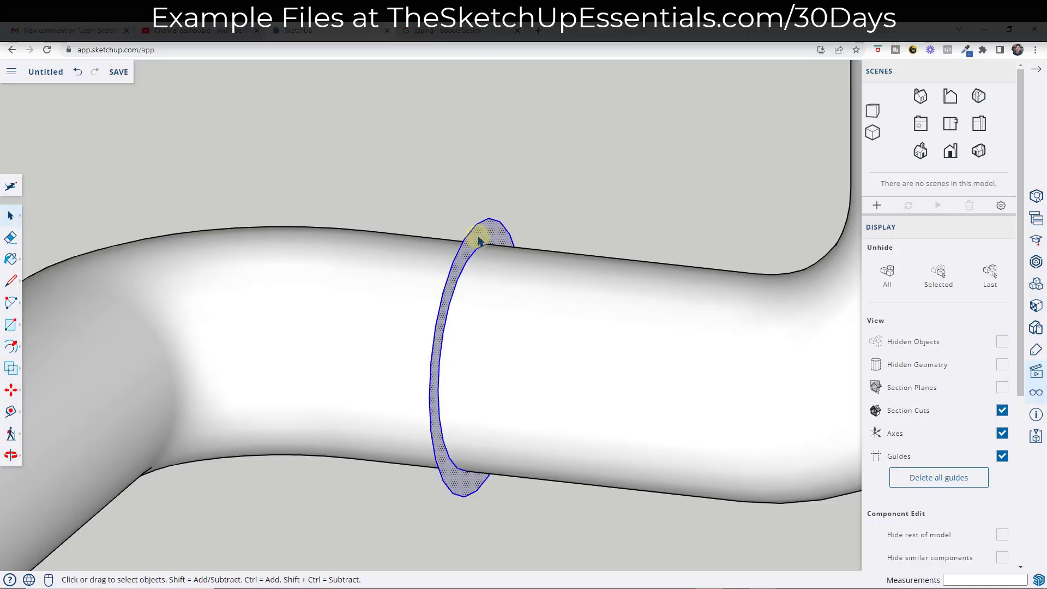
- Group the ring face with its edges on the angled pipe section, and open the group for editing
shift+click(478, 240)
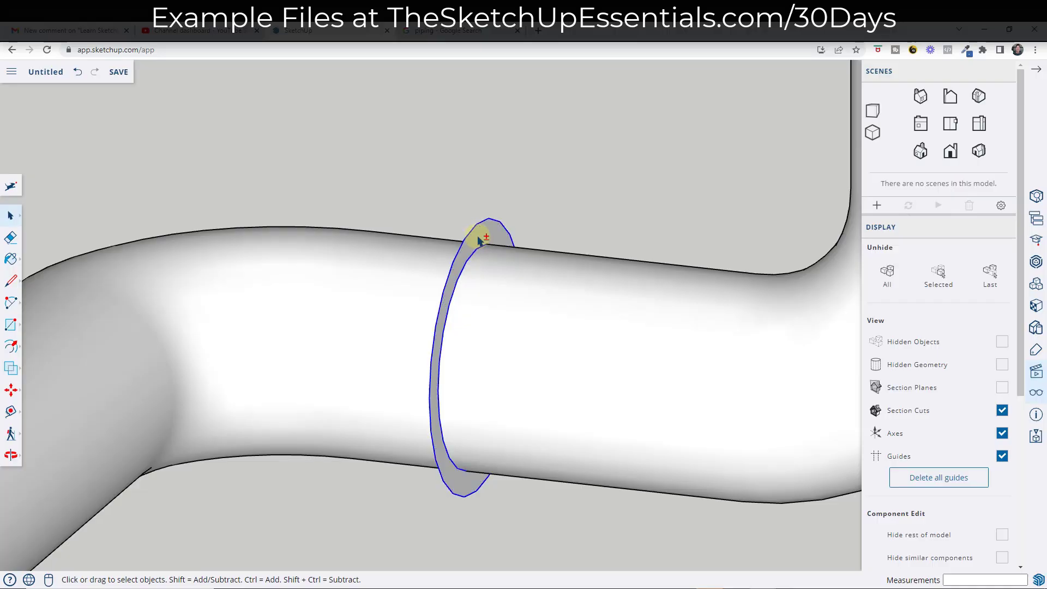
middle_drag(518, 467, 420, 357)
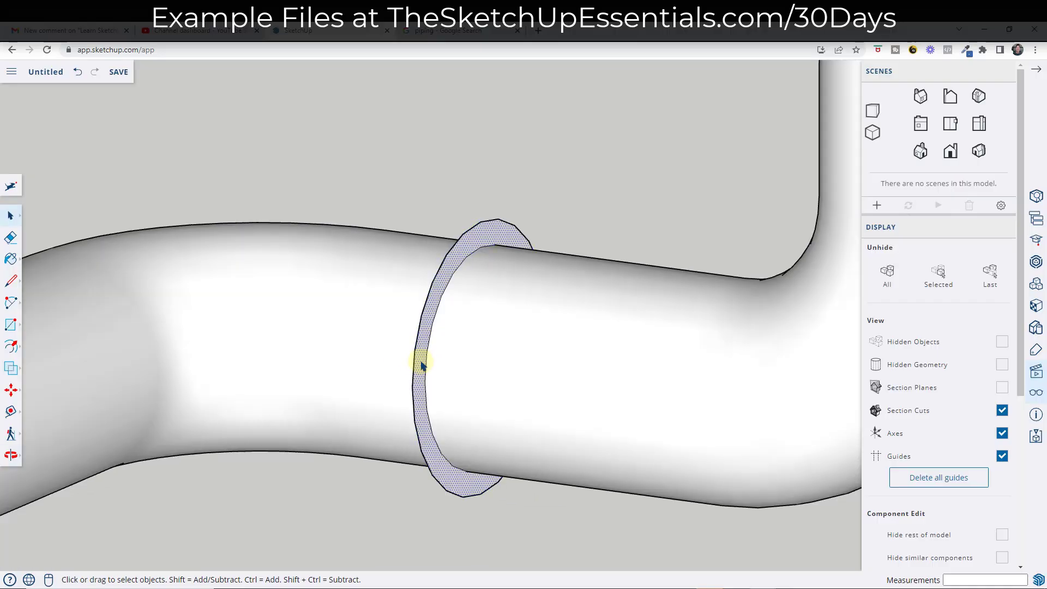
right_click(420, 357)
click(460, 439)
double_click(421, 360)
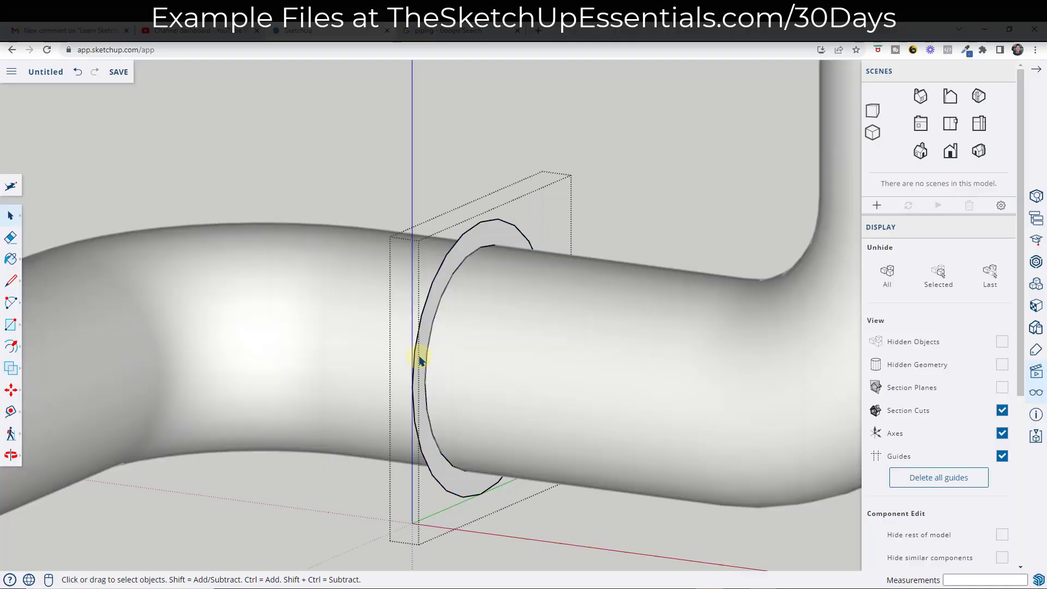
- Extrude the ring face about 3/16" along the pipe with Push/Pull, and close the group
key(p)
click(421, 360)
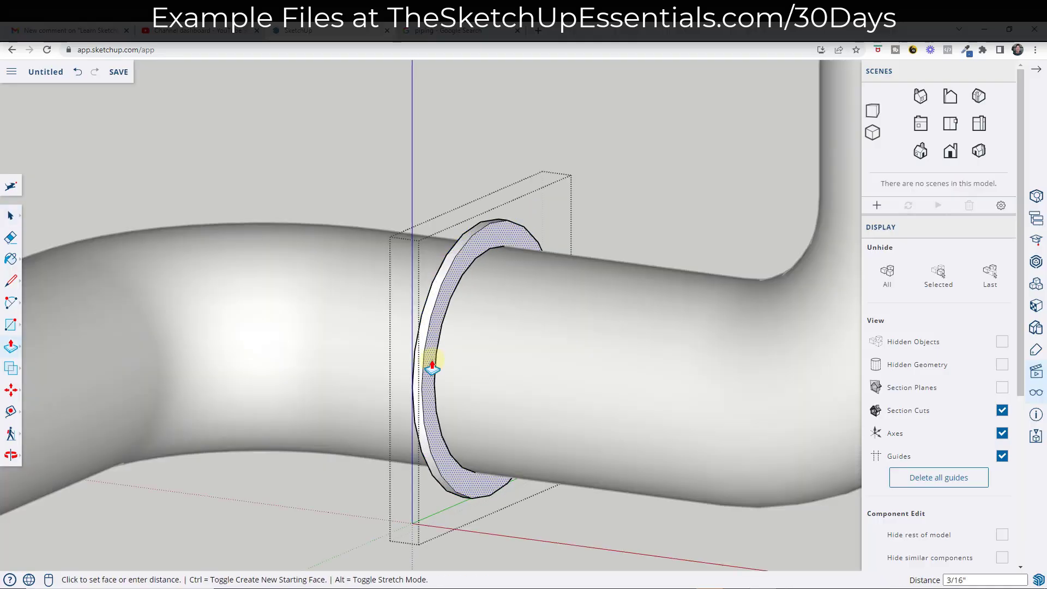
click(433, 362)
key(space)
click(542, 515)
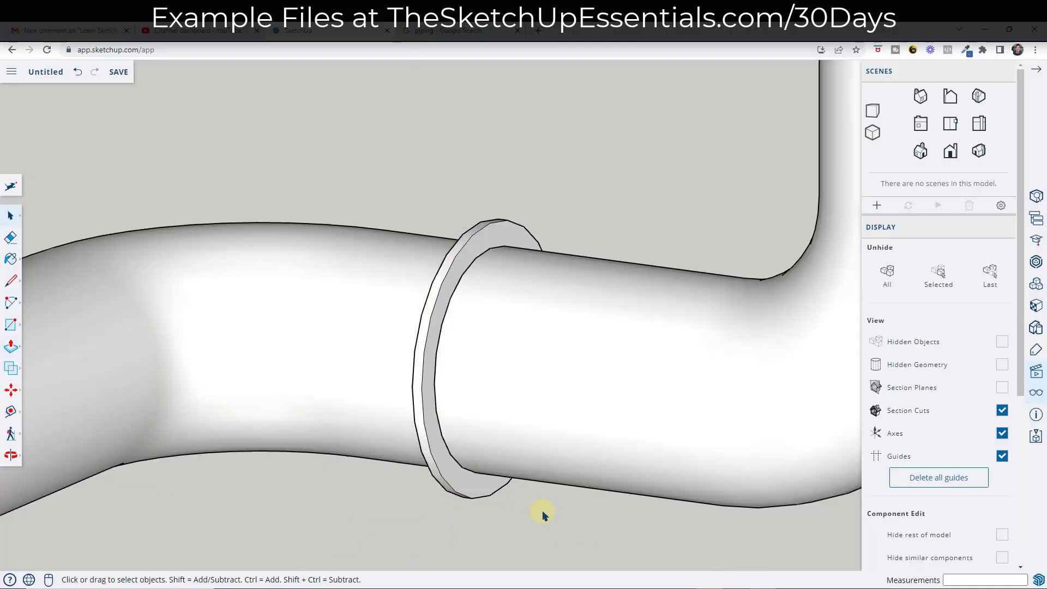
- Copy the new collar alongside itself to form a pair on the angled section, and switch the camera back to perspective
key(m)
key(space)
scroll(692, 469, down, 5)
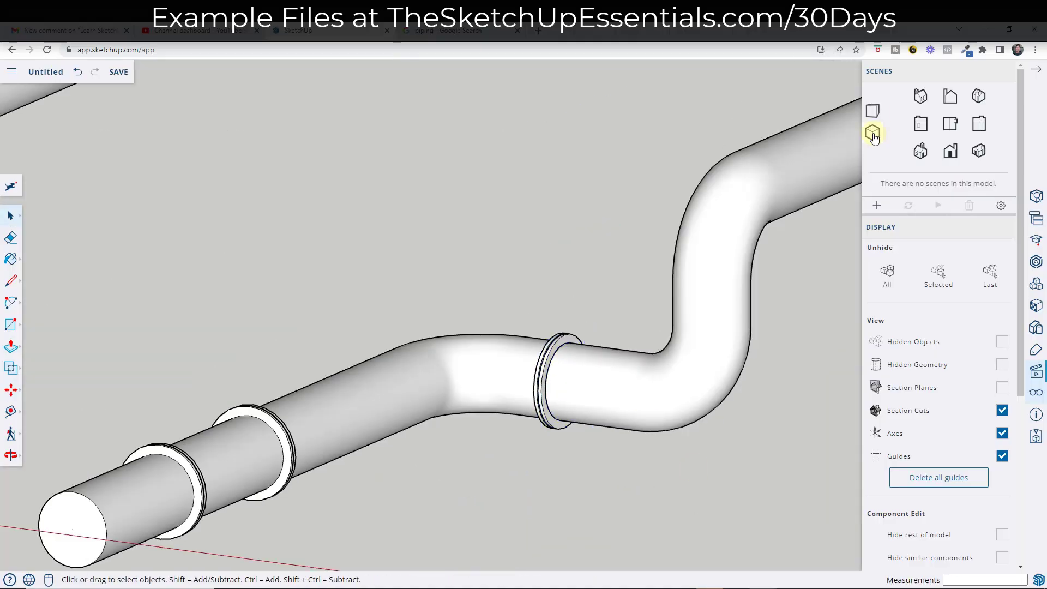
click(872, 110)
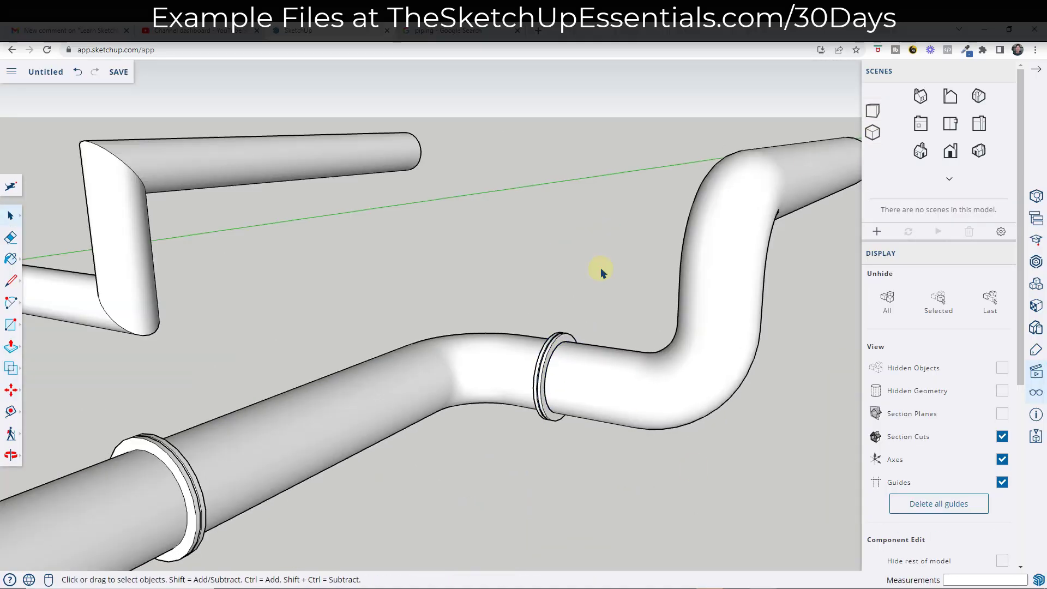
- Examine the paired collars along the straight and angled pipe sections from several sides
scroll(646, 349, up, 2)
scroll(607, 355, down, 3)
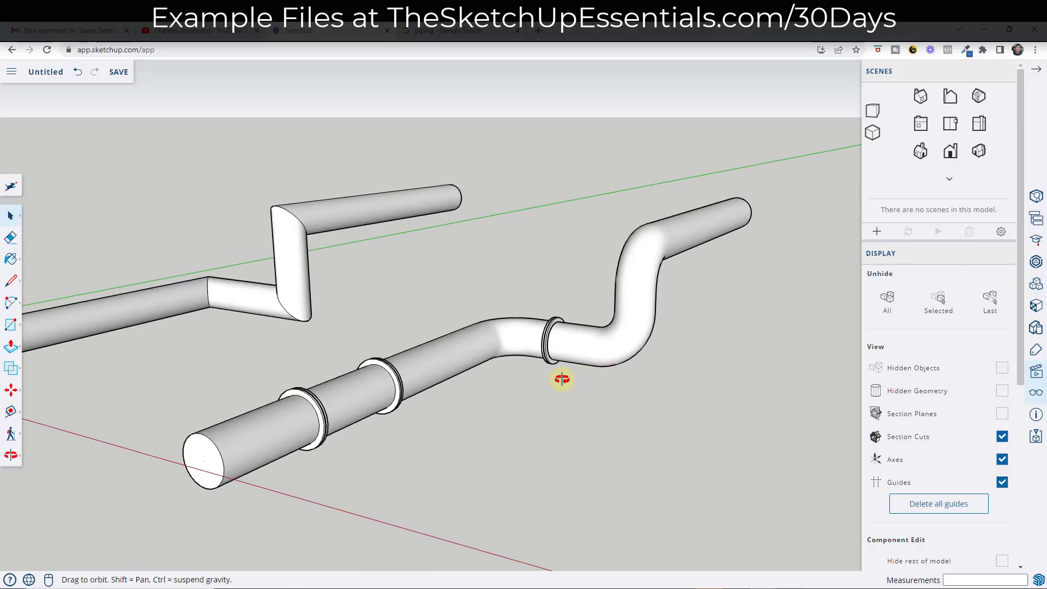
middle_drag(560, 374, 598, 374)
scroll(551, 334, up, 4)
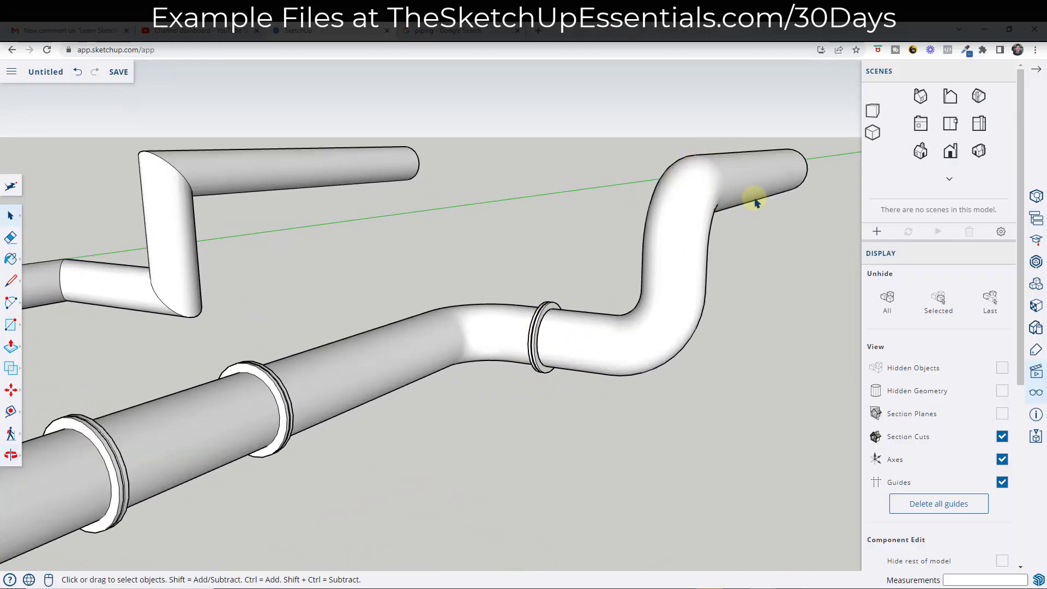
middle_drag(537, 353, 472, 347)
scroll(452, 347, down, 3)
scroll(362, 362, up, 6)
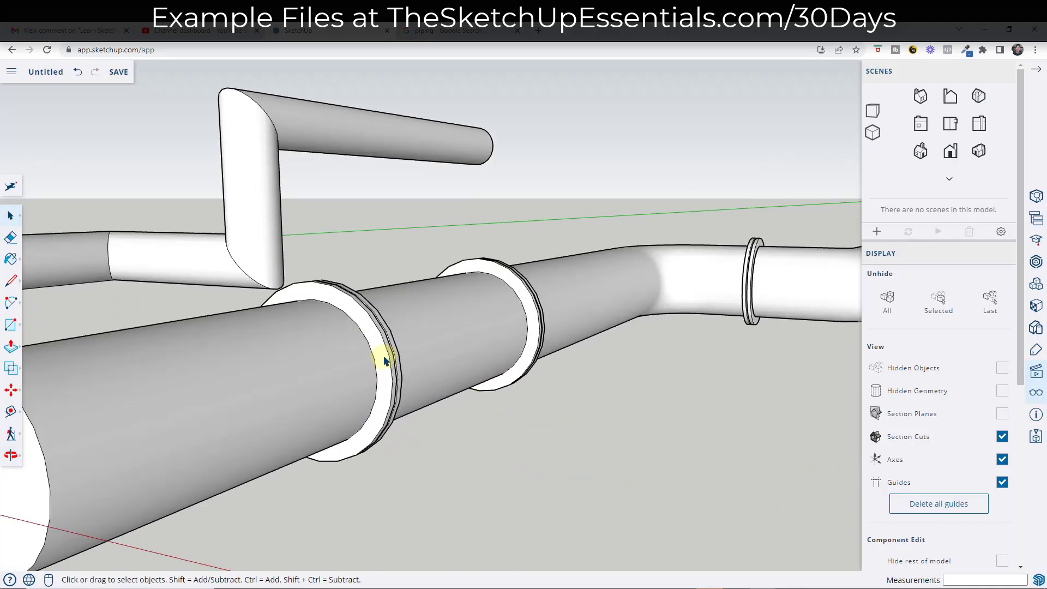
middle_drag(381, 357, 484, 341)
scroll(463, 362, up, 5)
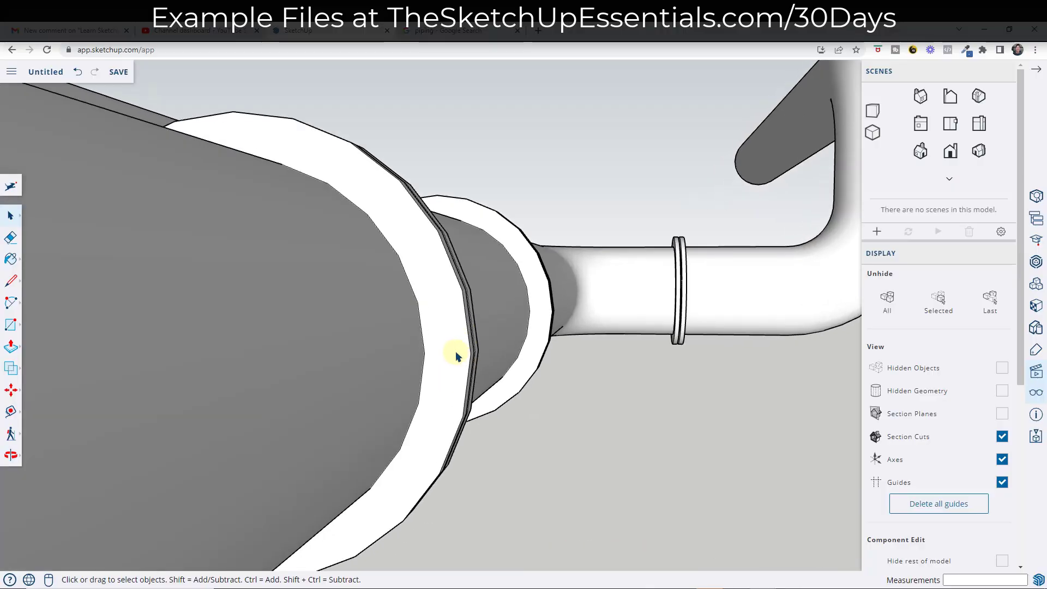
scroll(508, 355, down, 5)
middle_drag(311, 357, 393, 355)
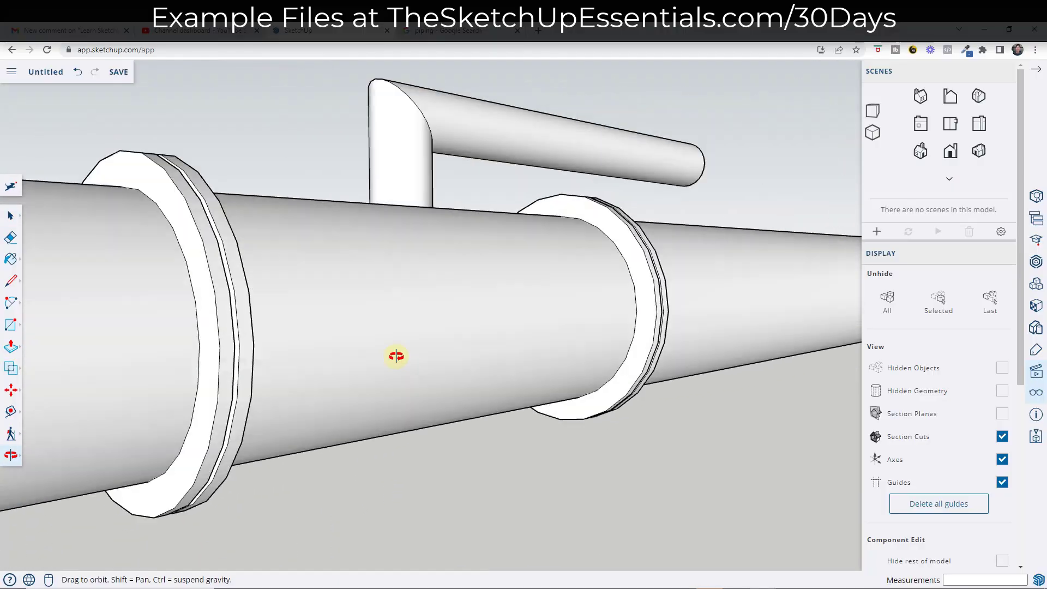
scroll(392, 354, up, 5)
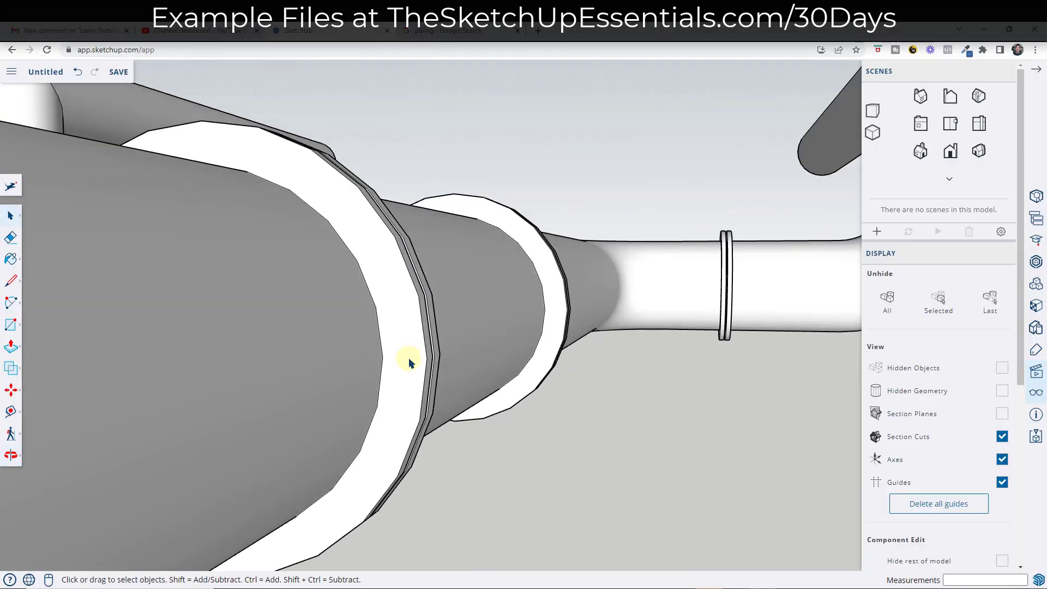
scroll(407, 358, down, 5)
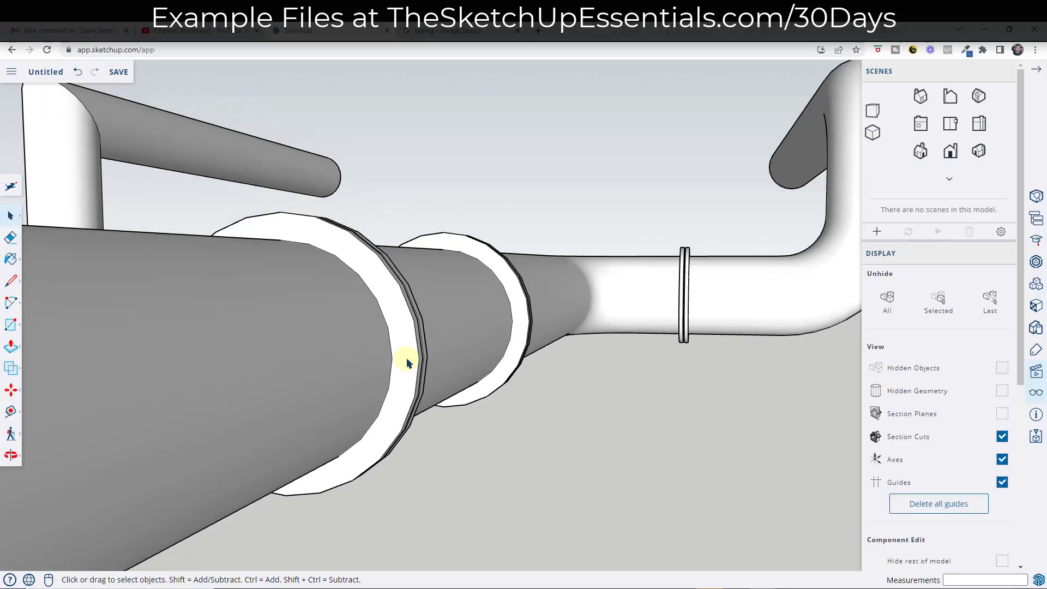
- Draw a 6-sided circle with a radius of about 3/16" on the front face of the collar nearest the pipe's open end
key(c)
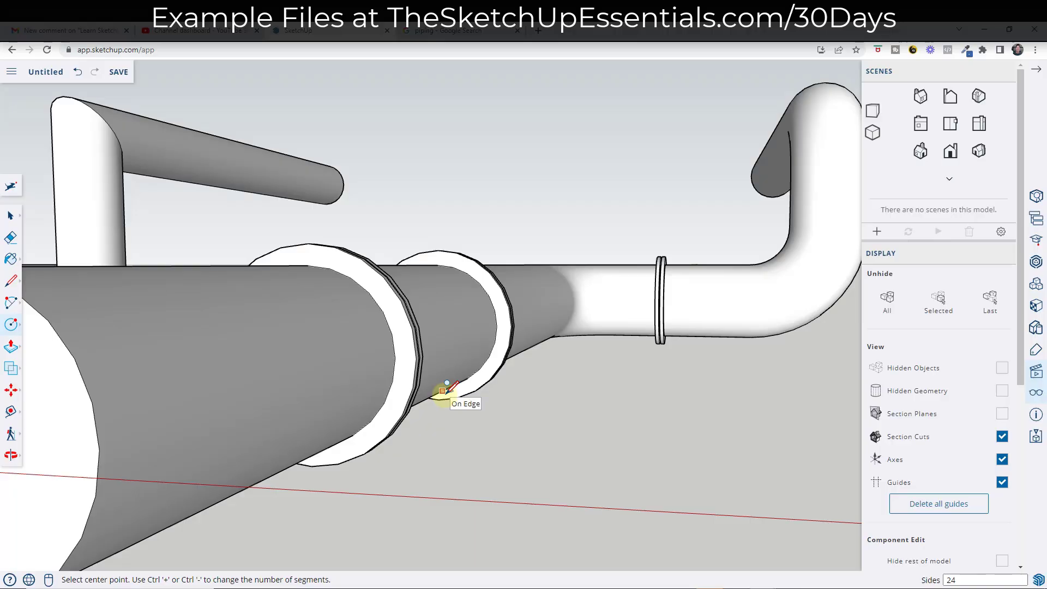
scroll(406, 367, up, 5)
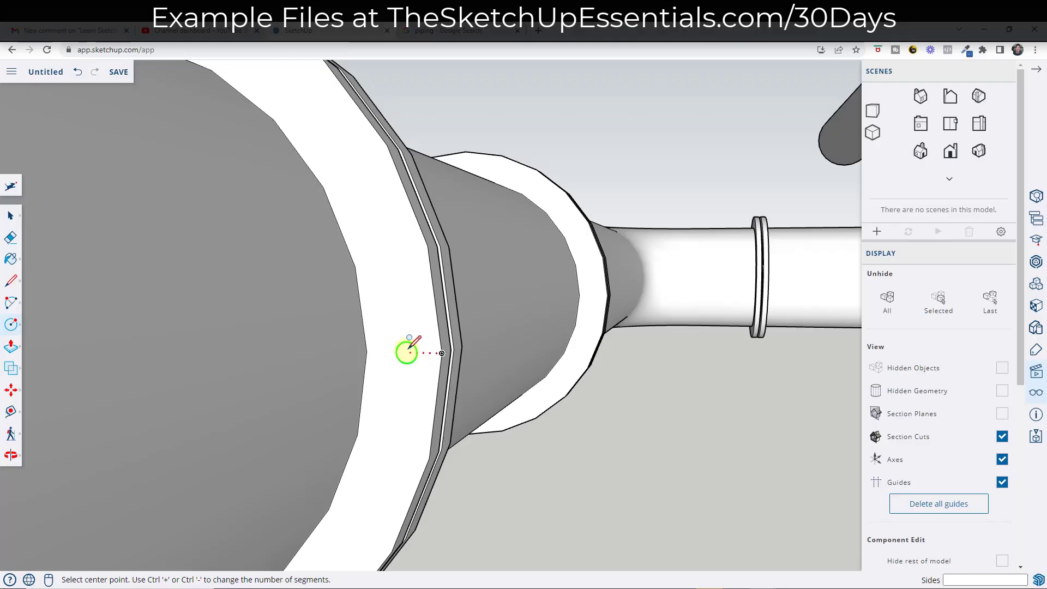
key(space)
key(c)
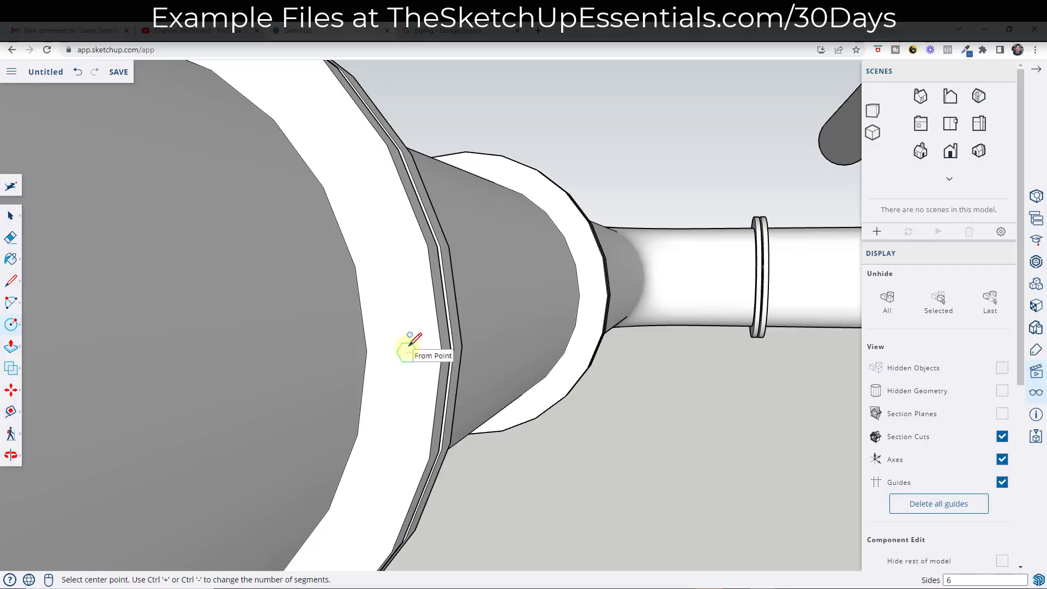
click(406, 352)
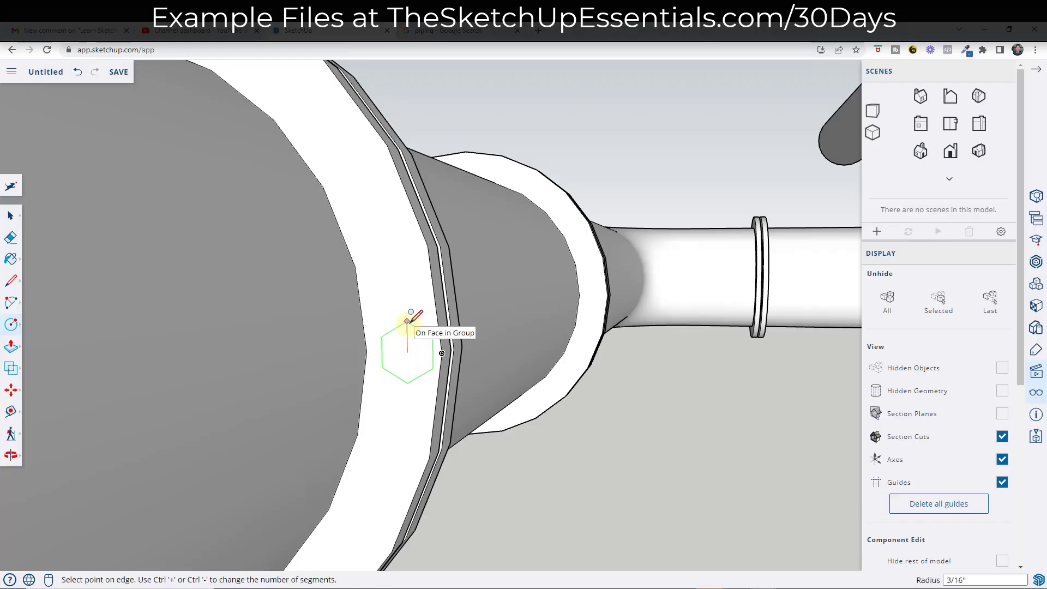
click(407, 321)
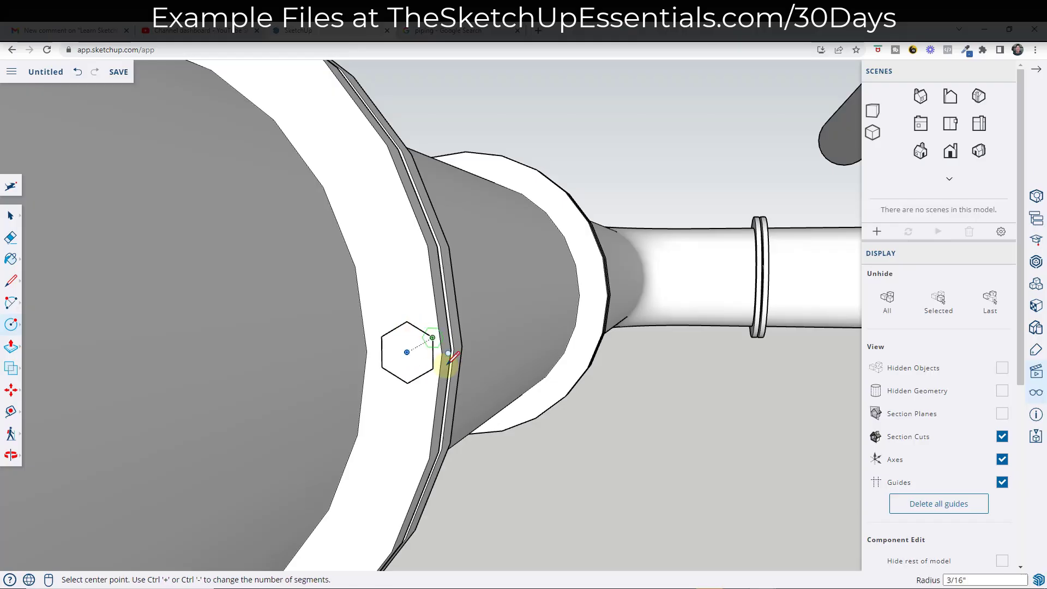
- Extrude the hexagon about 1/16" out from the collar face with Push/Pull
scroll(495, 430, up, 2)
key(p)
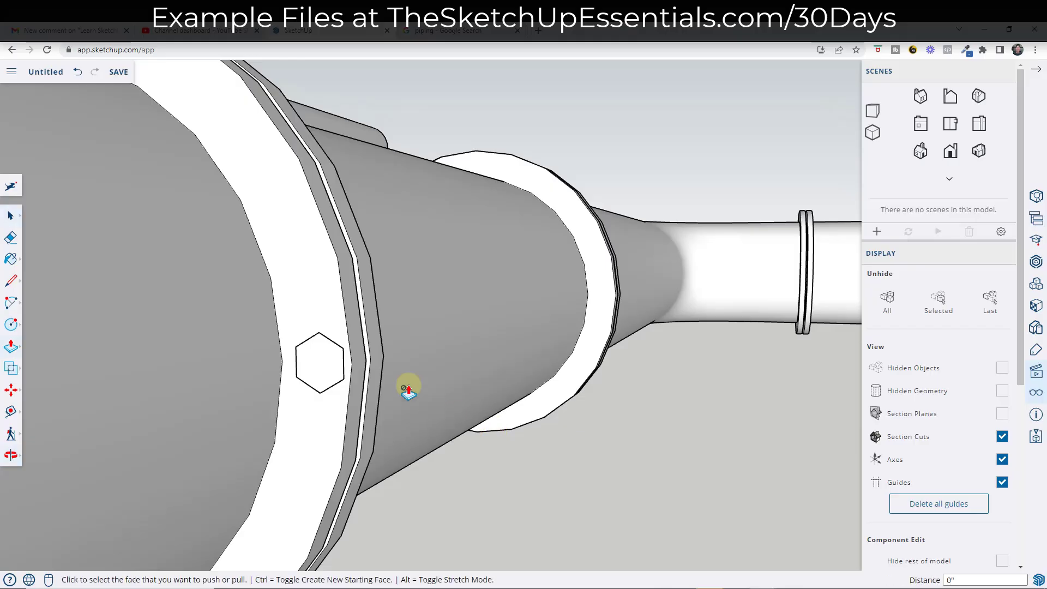
click(313, 366)
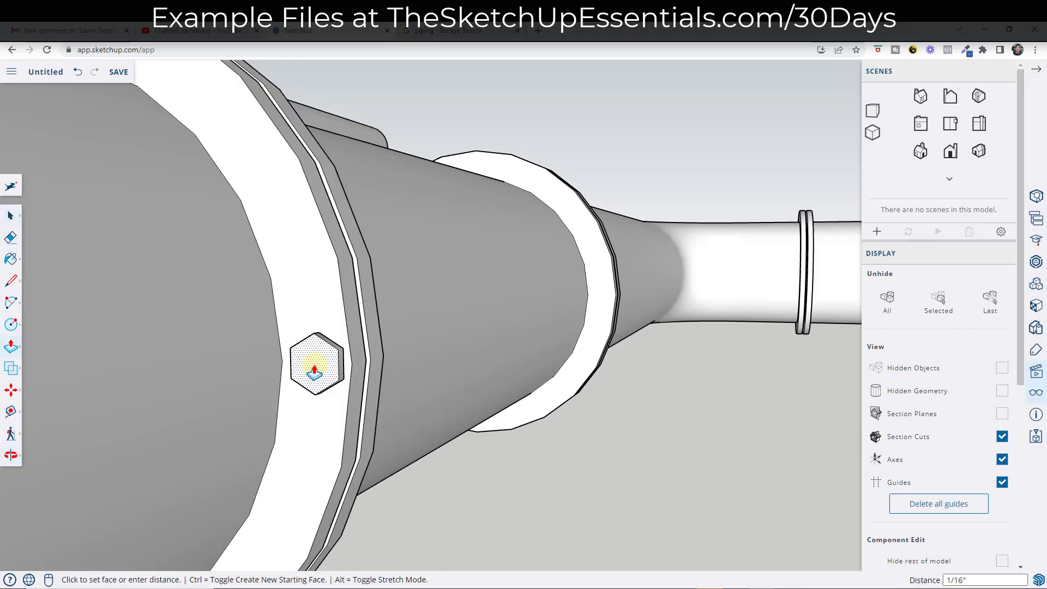
click(313, 372)
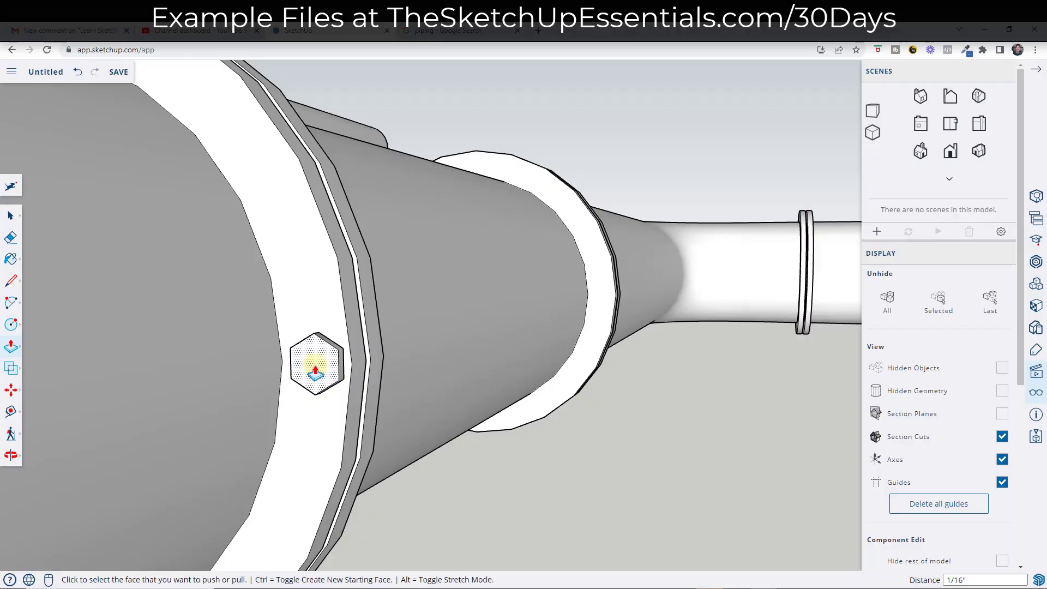
key(space)
- Select the hexagonal bolt head and make it a component named Bolt
middle_drag(314, 363, 353, 372)
click(366, 368)
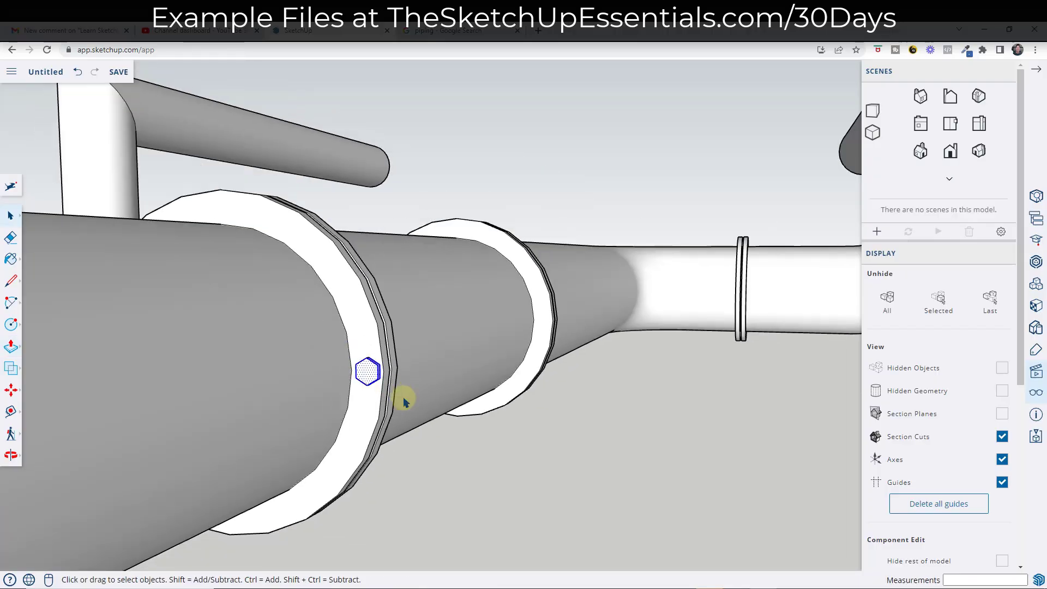
scroll(376, 373, up, 3)
right_click(374, 371)
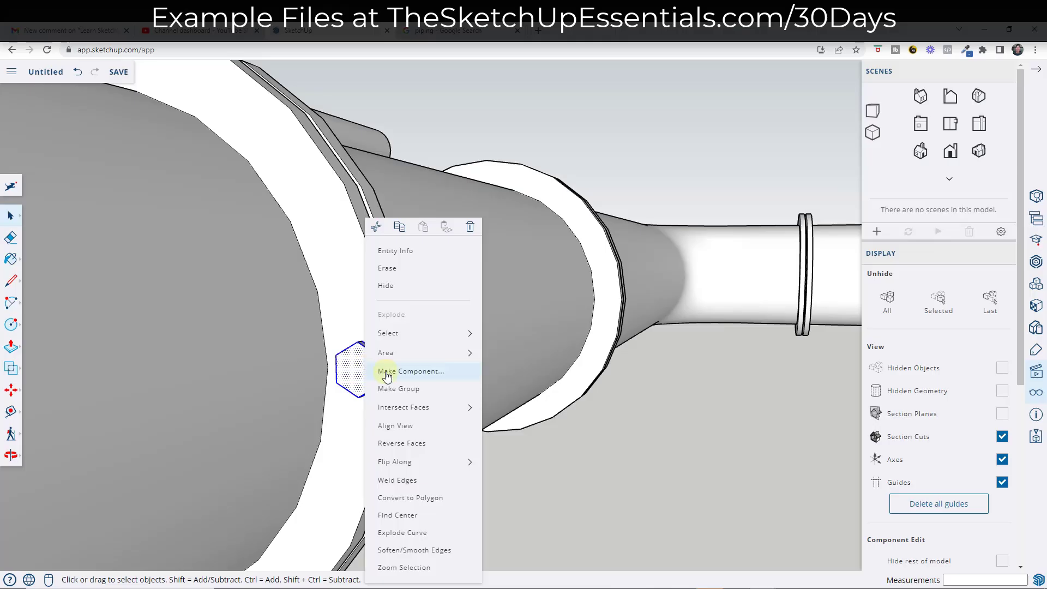
click(403, 367)
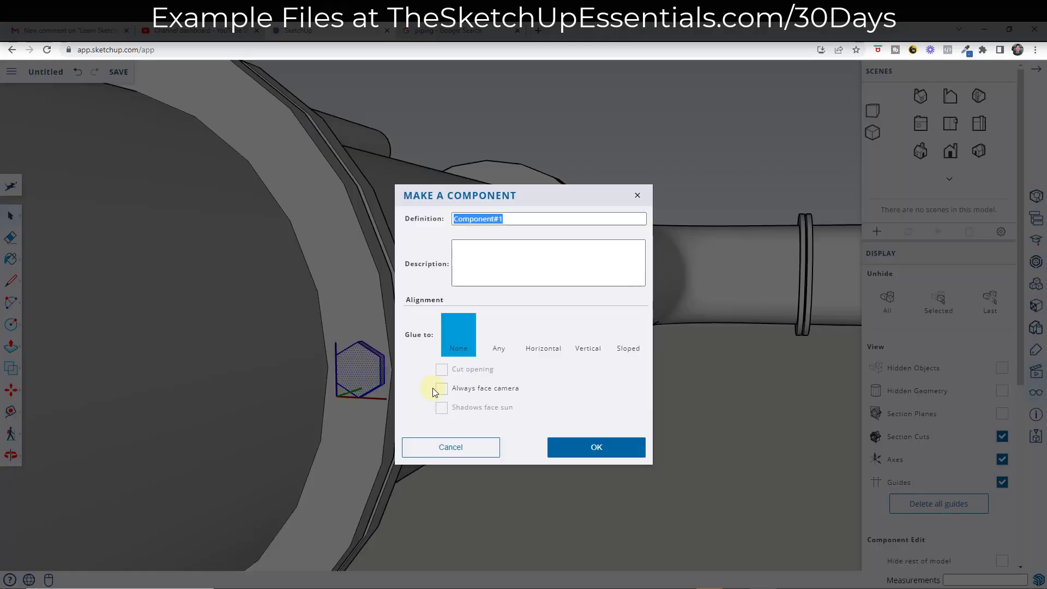
text(Bolt)
click(582, 451)
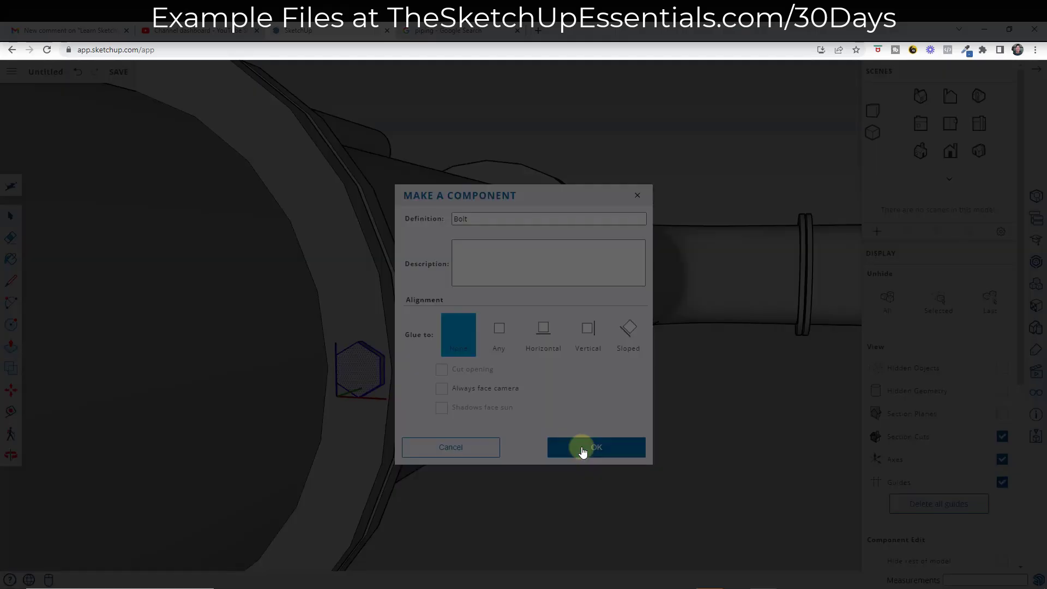
- Rotate a copy of the bolt 45° about the centre of the pipe's end face, and multiply it with *8 around the collar
scroll(578, 389, down, 5)
middle_drag(596, 369, 427, 392)
key(c)
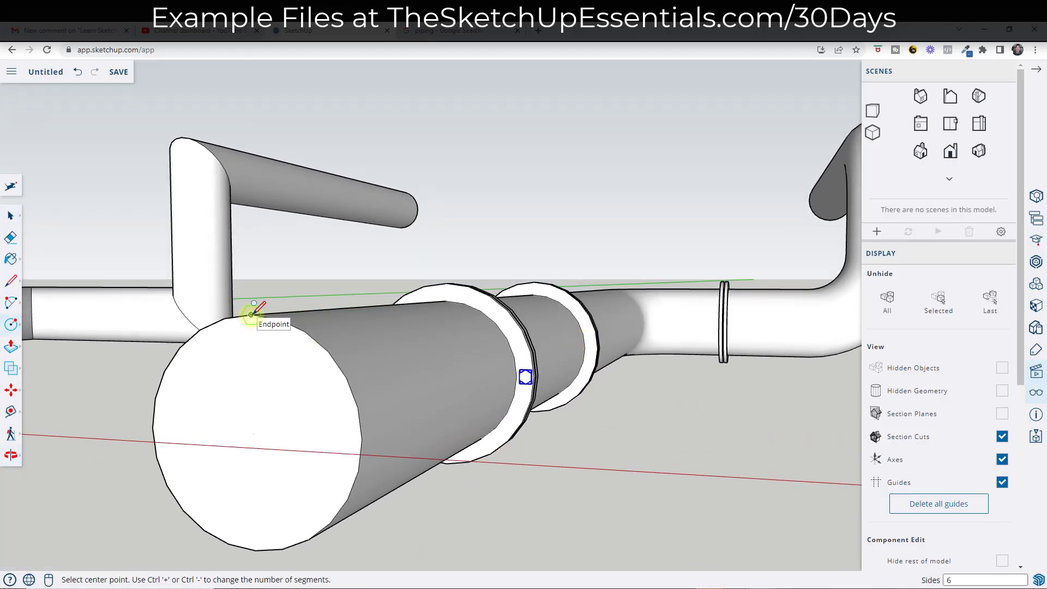
key(q)
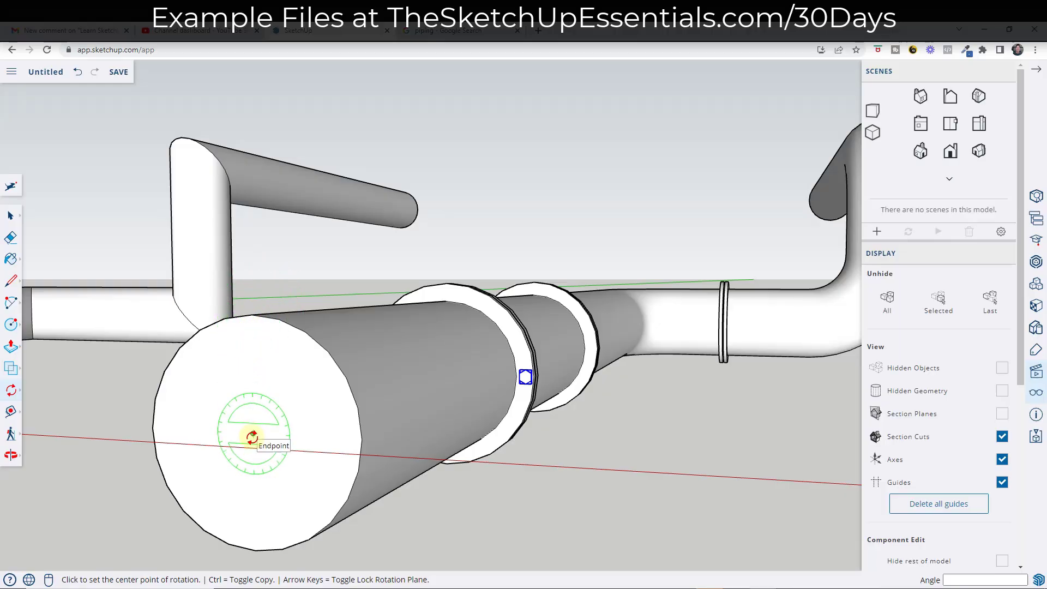
key(Up)
key(Left)
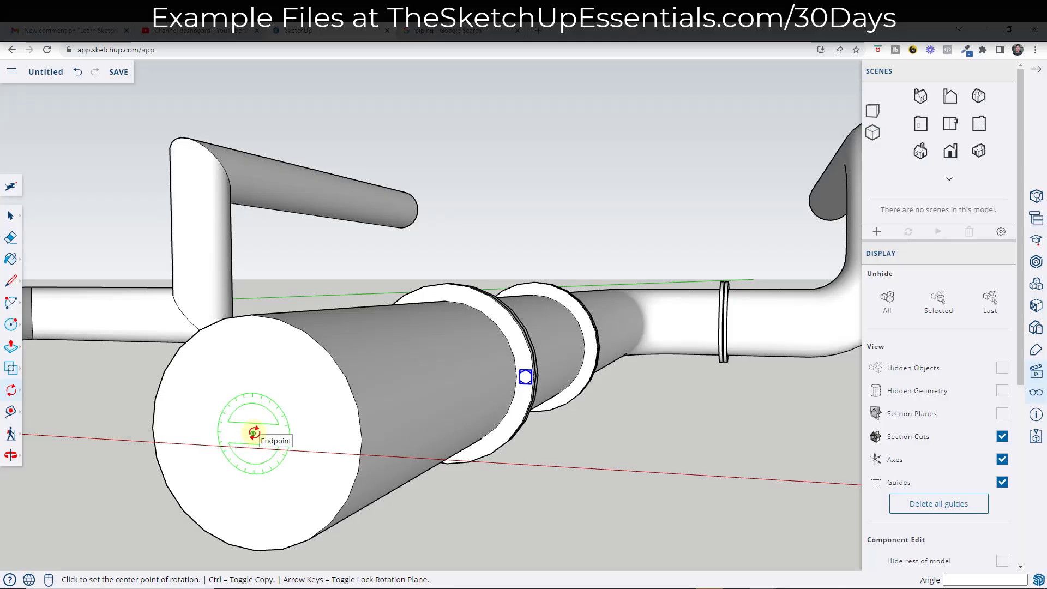
click(254, 432)
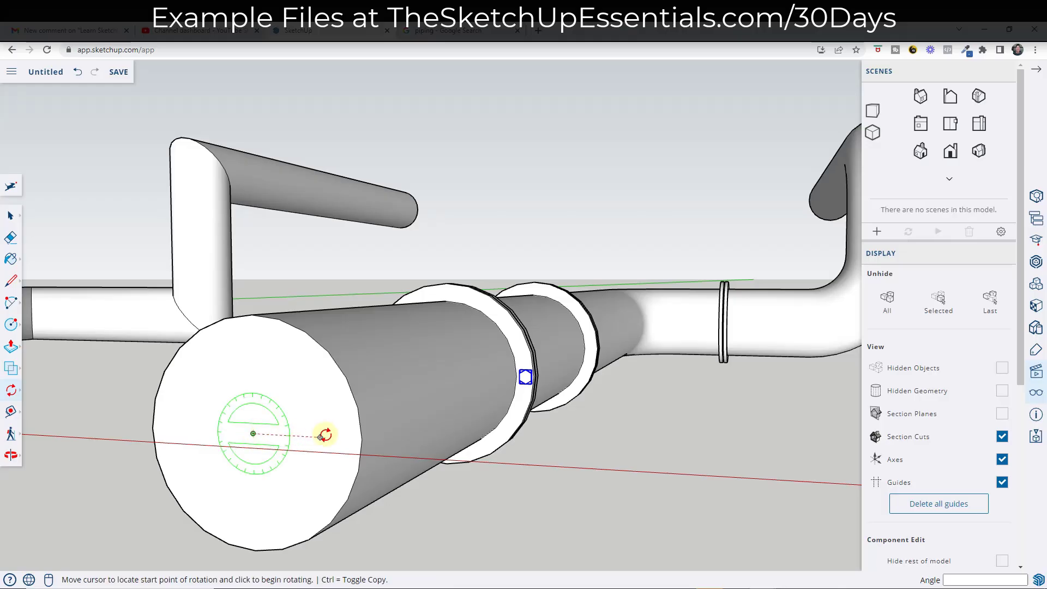
click(361, 437)
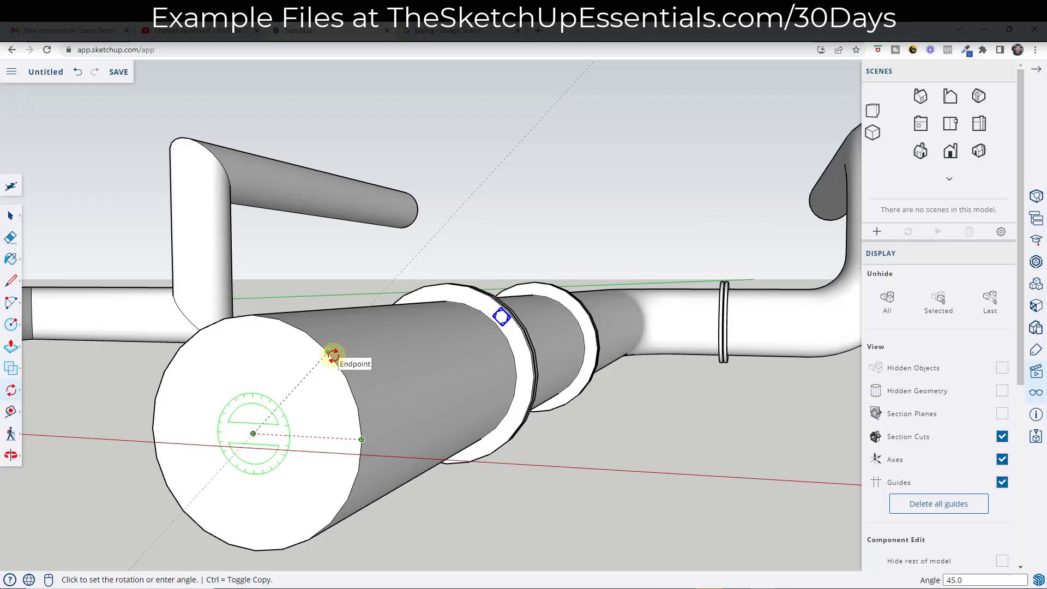
key(ctrl)
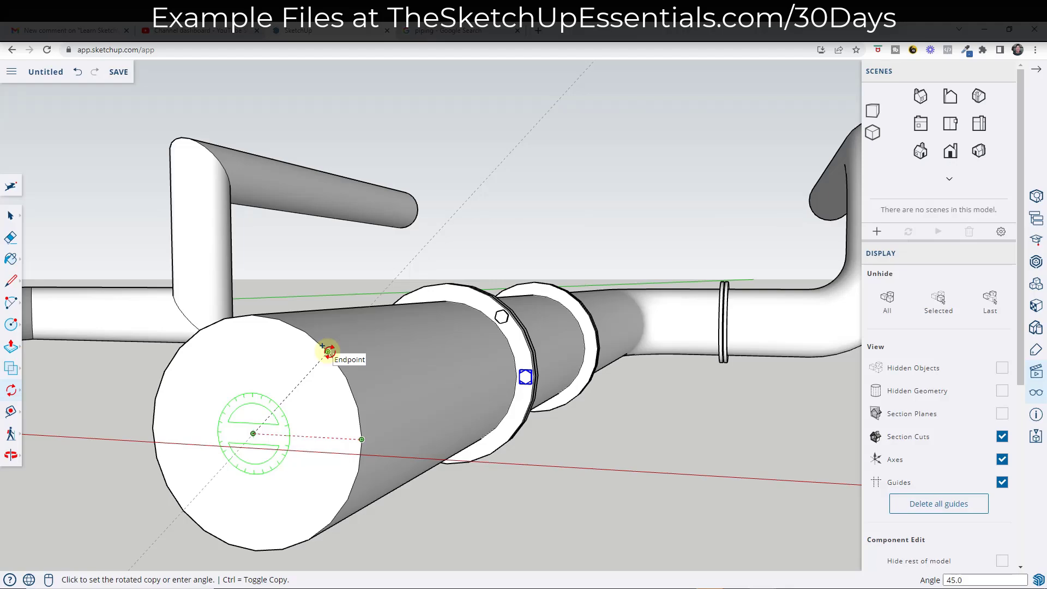
click(328, 351)
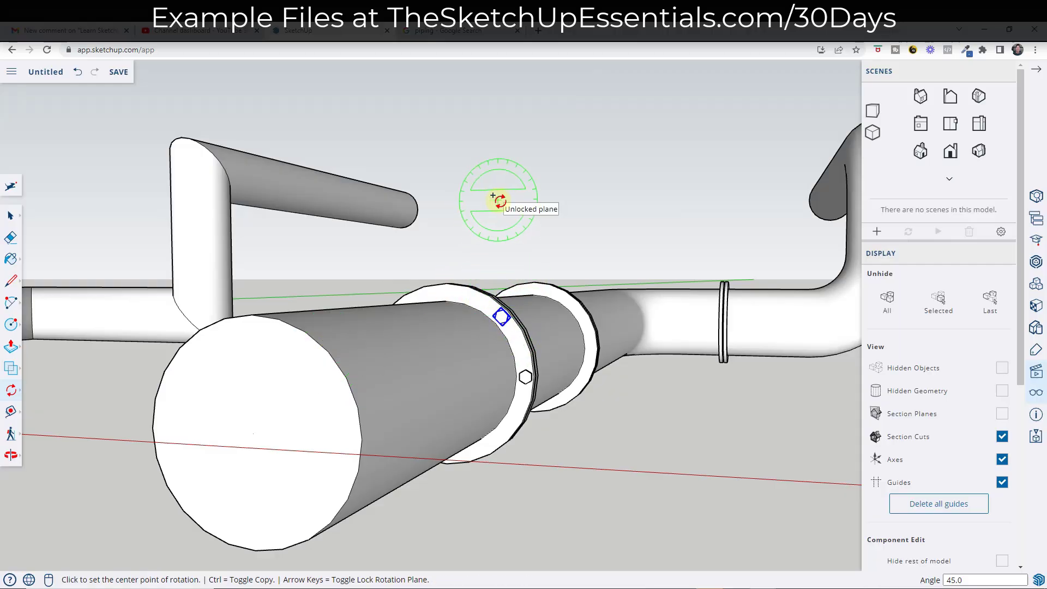
text(*)
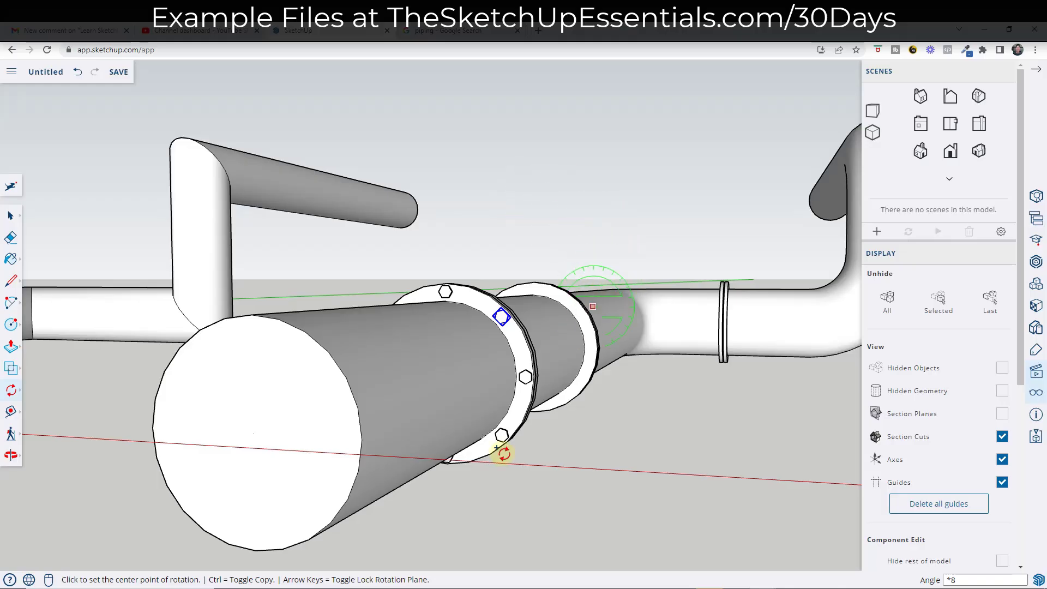
middle_drag(526, 443, 332, 447)
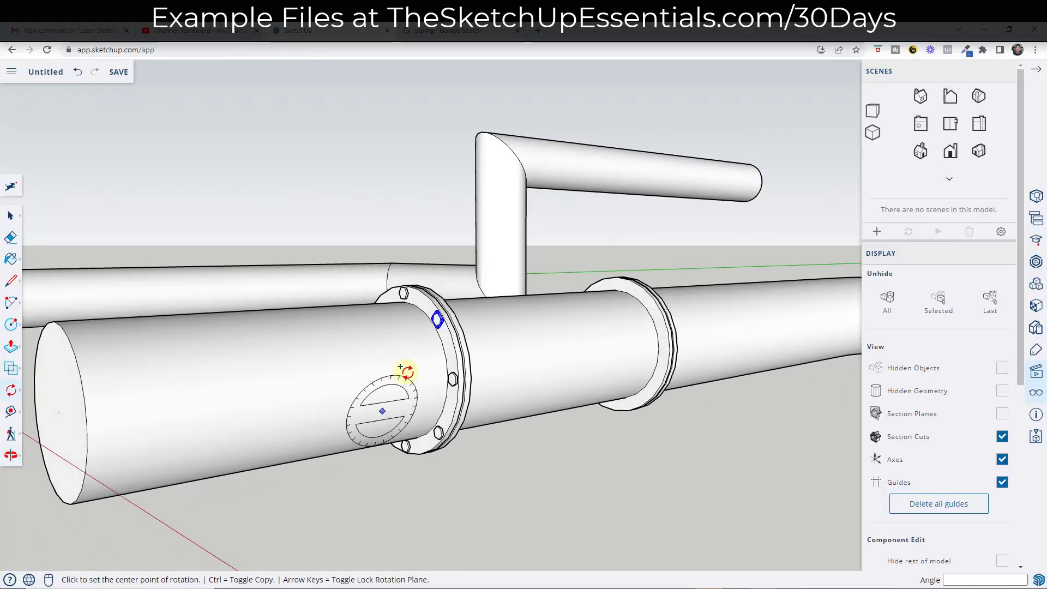
- Select the full ring of hexagonal bolts on the collar nearest the pipe's open end
middle_drag(500, 396, 296, 303)
drag(302, 217, 360, 505)
middle_drag(383, 393, 368, 420)
key(m)
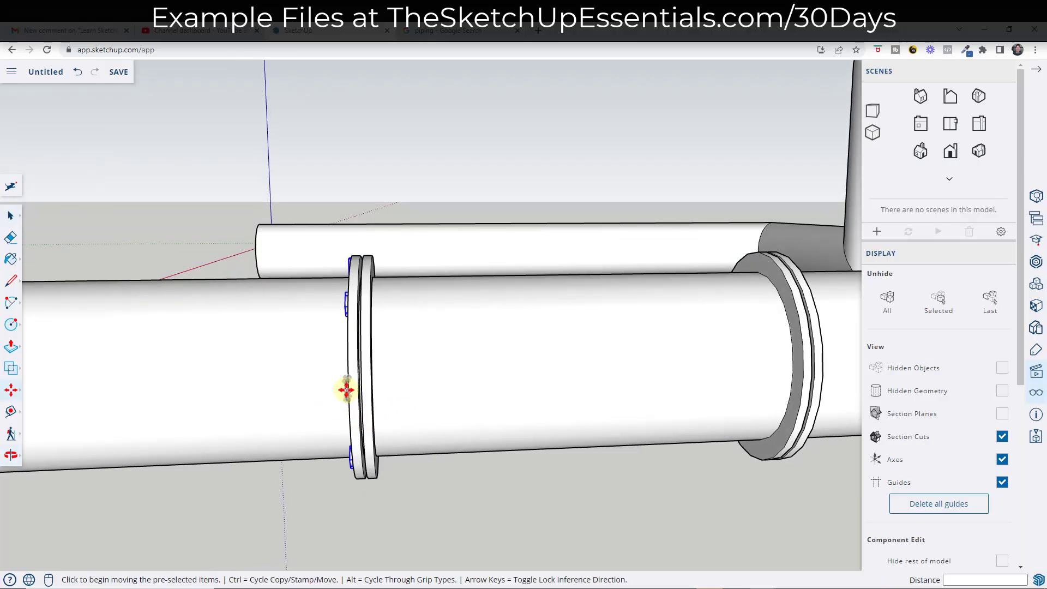
click(376, 386)
key(ctrl)
click(376, 386)
key(space)
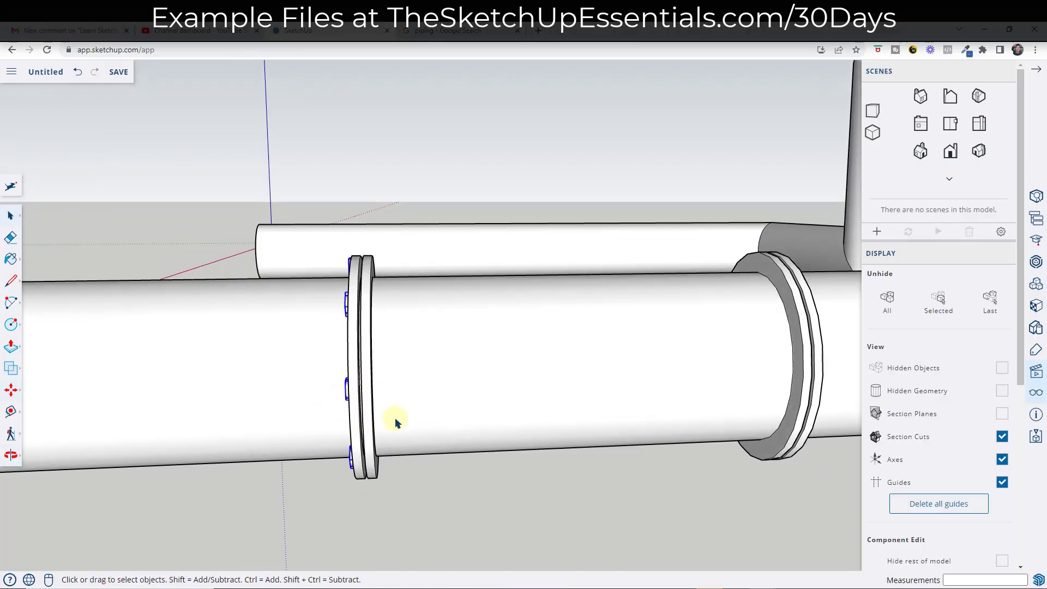
- Cut the selected bolts and paste them in place inside the front collar's group
middle_drag(392, 421, 489, 399)
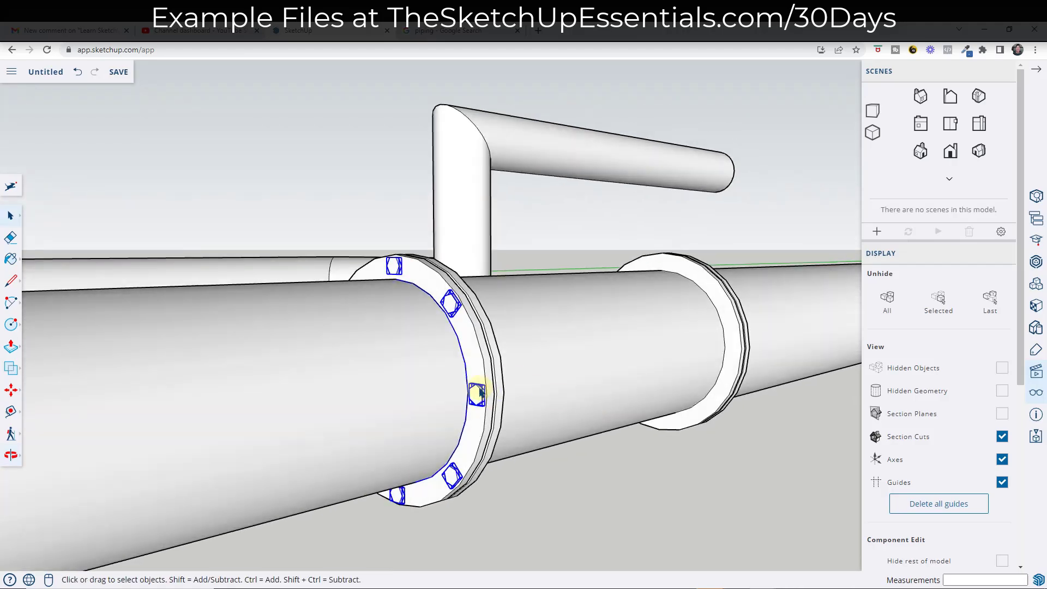
key(Delete)
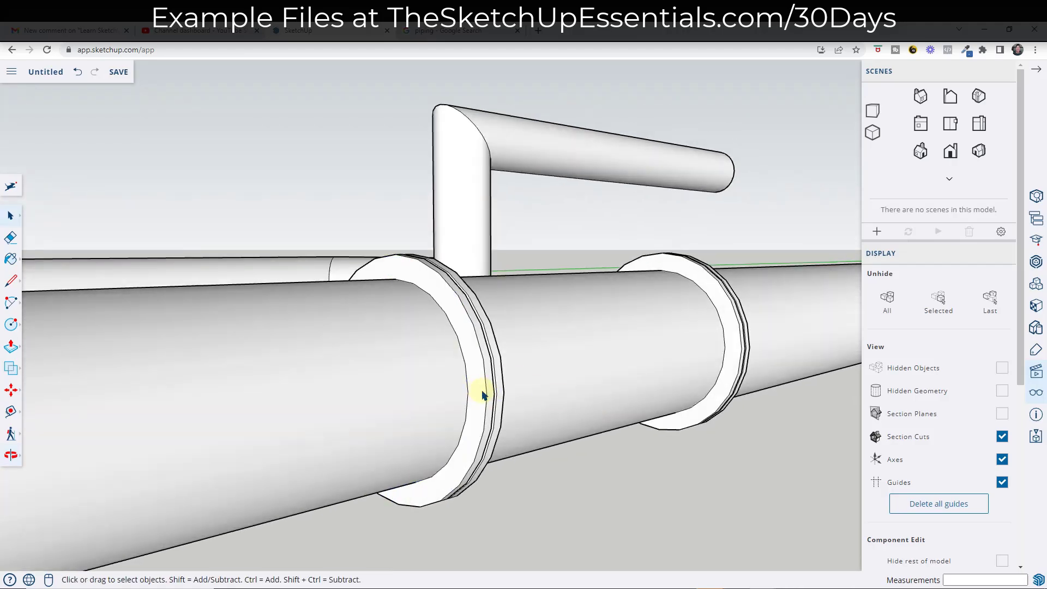
double_click(479, 389)
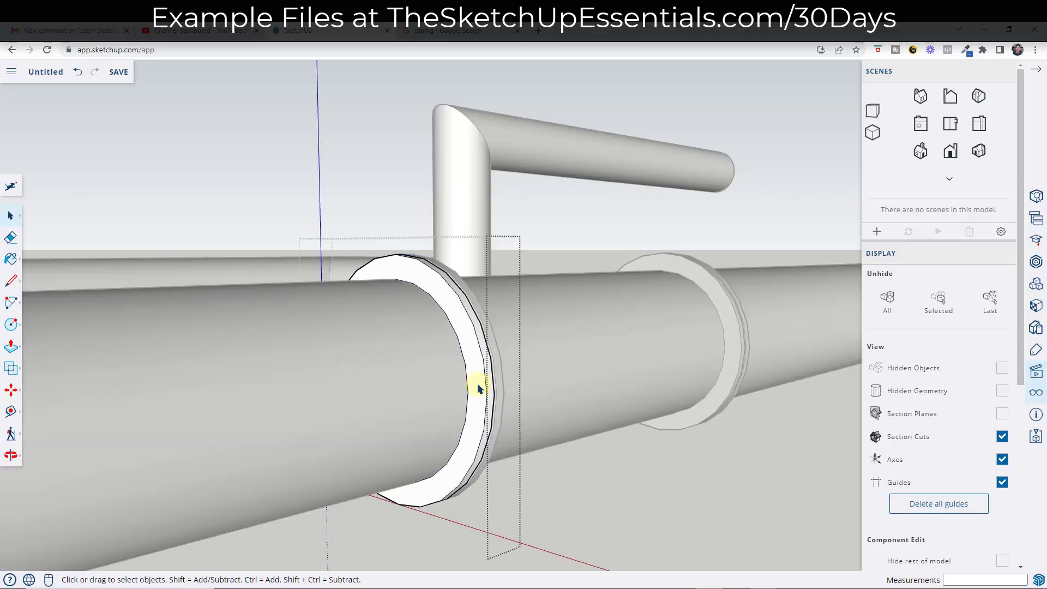
right_click(478, 388)
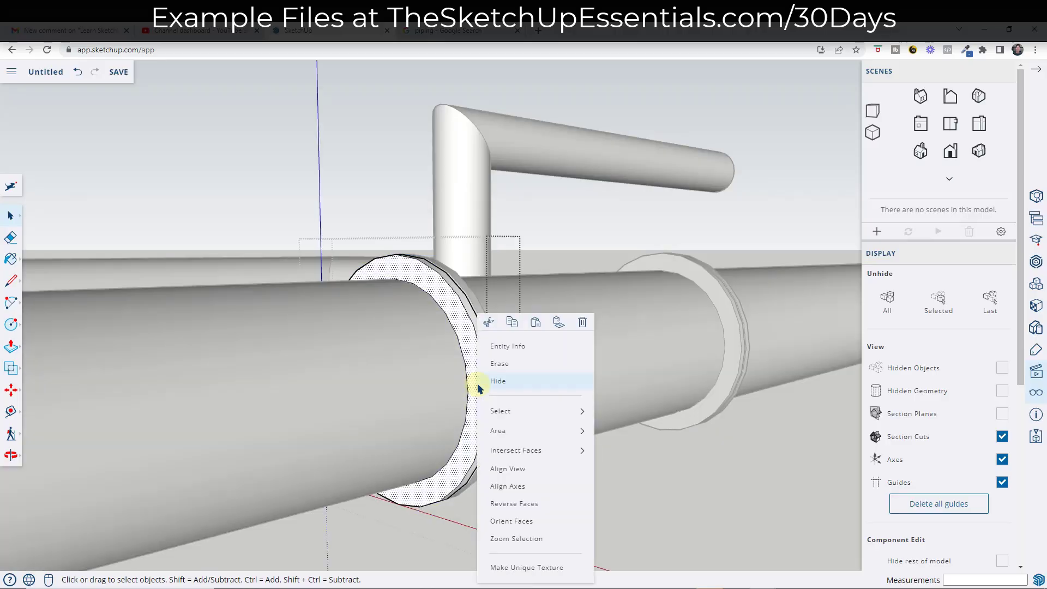
click(557, 323)
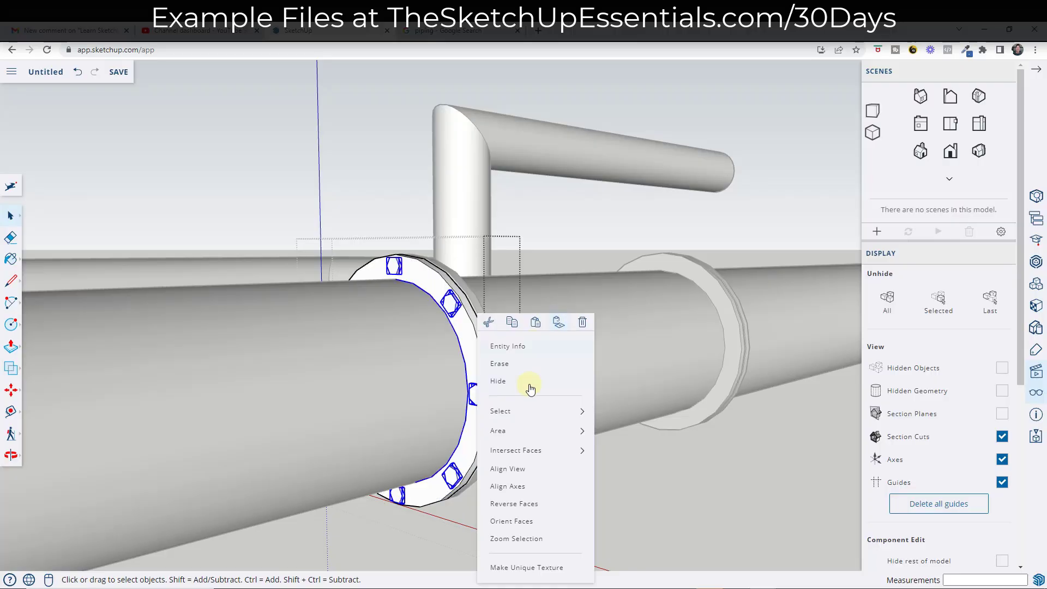
click(647, 486)
- Delete the plain collar directly behind the bolted collar
middle_drag(609, 464, 513, 418)
scroll(456, 365, up, 2)
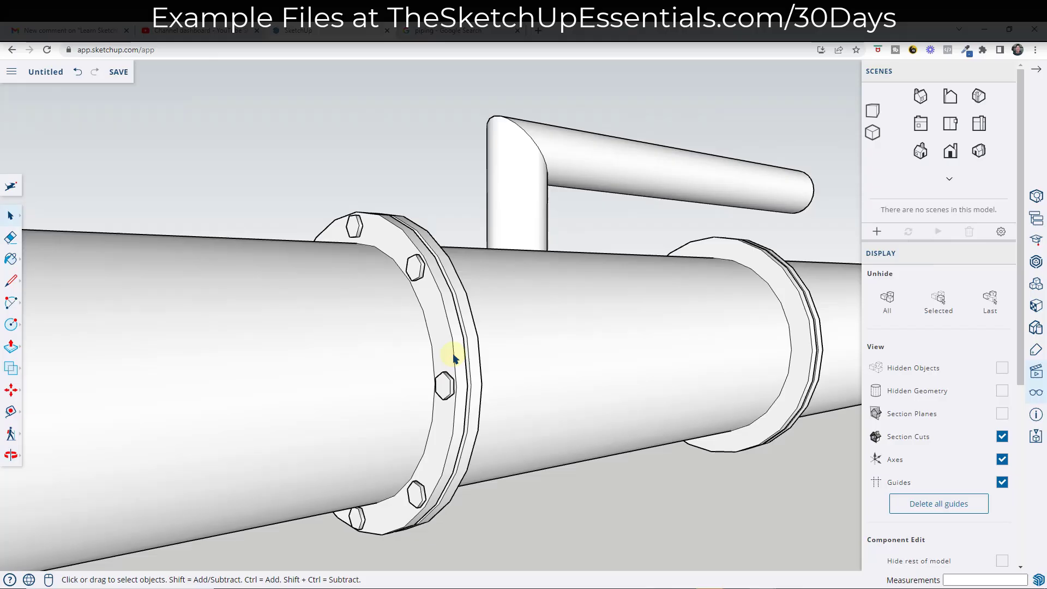
click(453, 358)
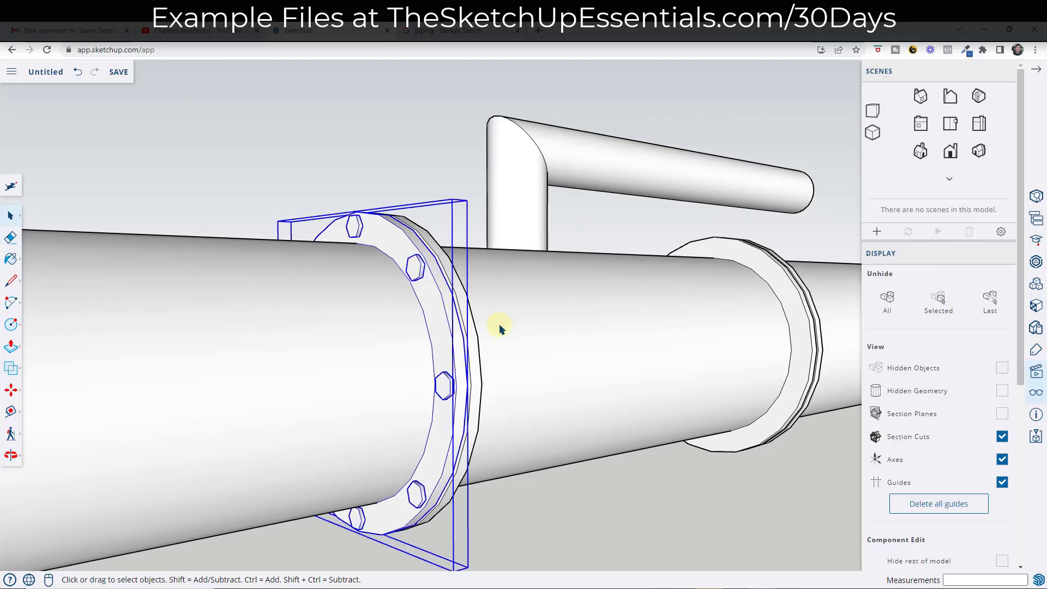
middle_drag(428, 333, 431, 338)
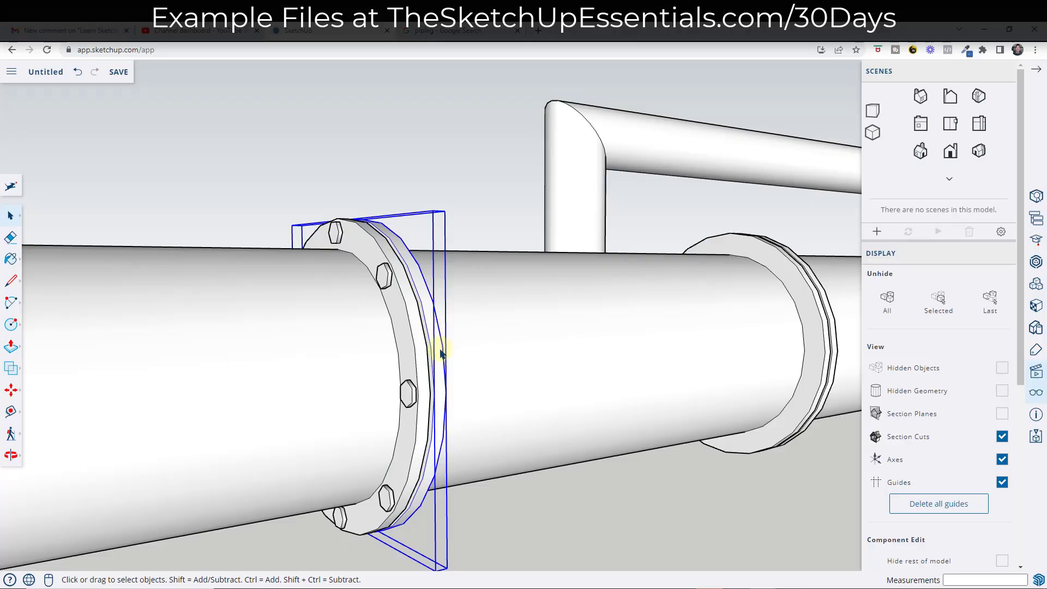
mouse_move(437, 357)
middle_down()
mouse_move(331, 355)
mouse_move(329, 345)
mouse_move(486, 355)
mouse_move(454, 357)
middle_up()
key(Escape)
- Make the bolted collar group a component named Flange
click(416, 335)
right_click(417, 336)
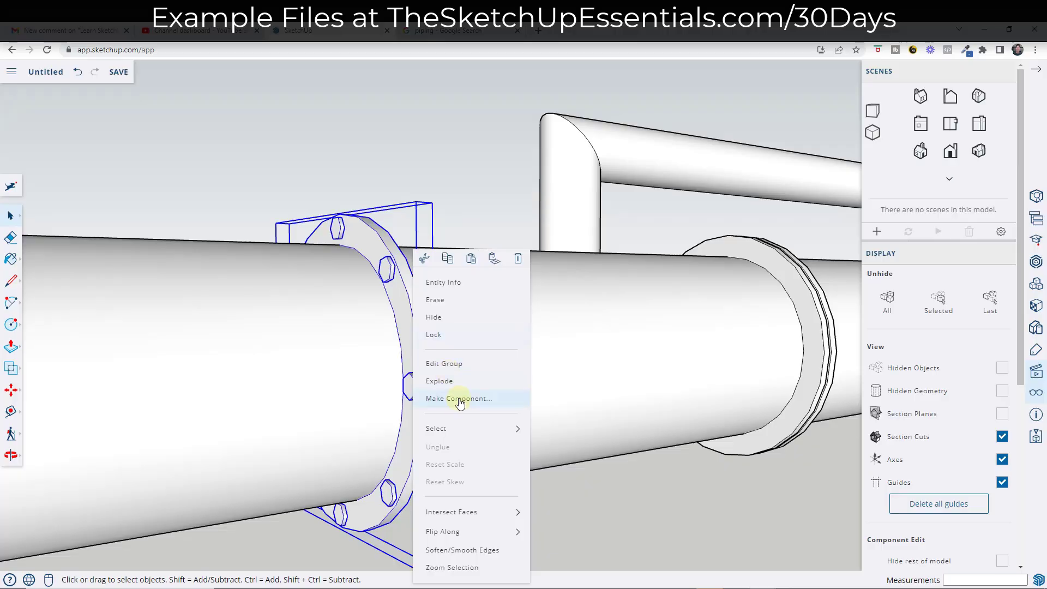
click(457, 399)
text(Flange)
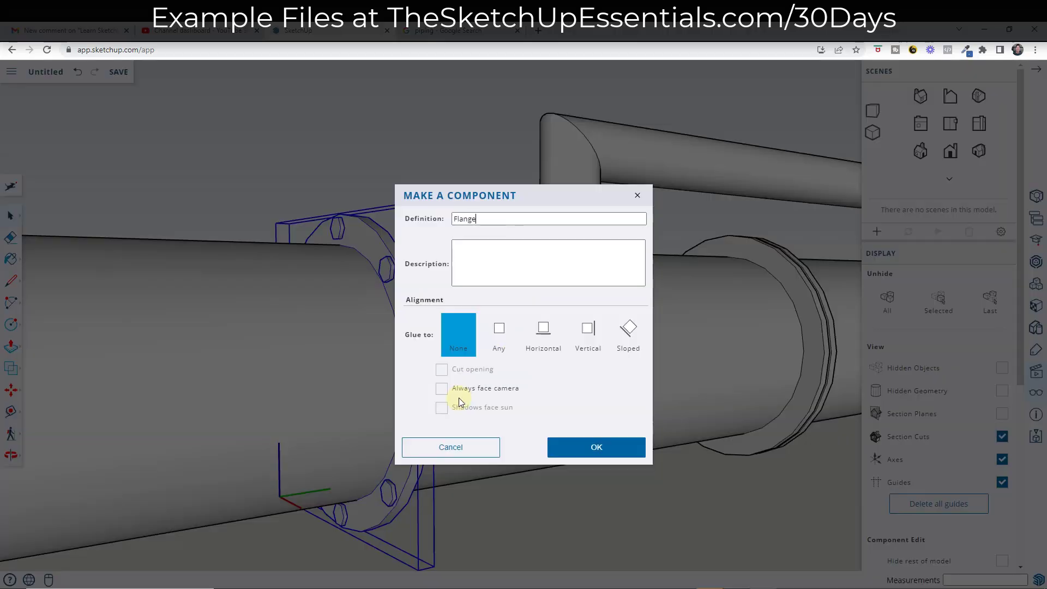
key(Return)
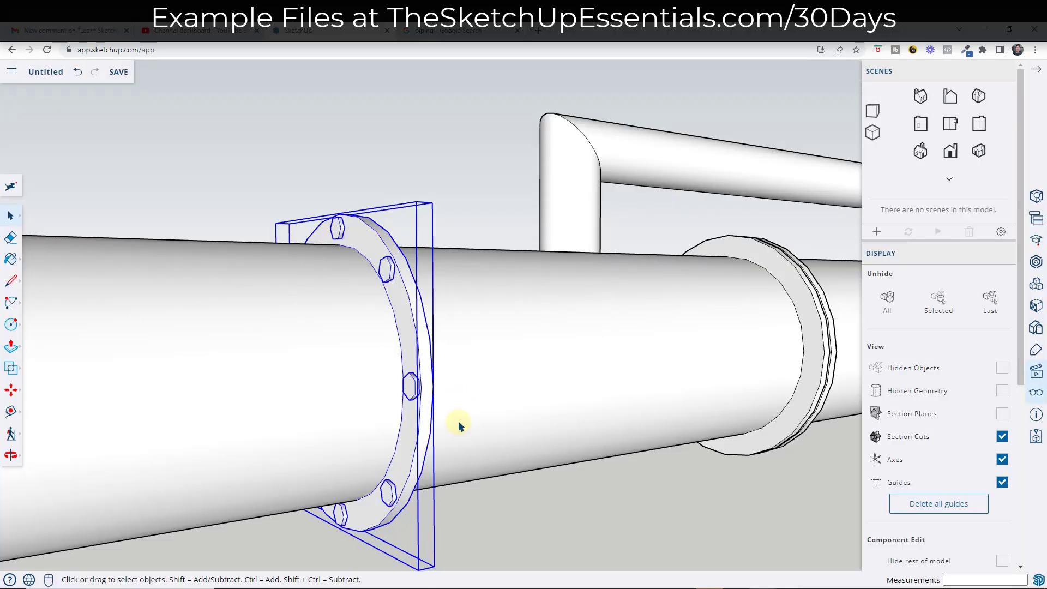
- Copy the Flange component about 9/16" along the green axis, farther from the pipe's open end
key(m)
click(420, 386)
key(ctrl)
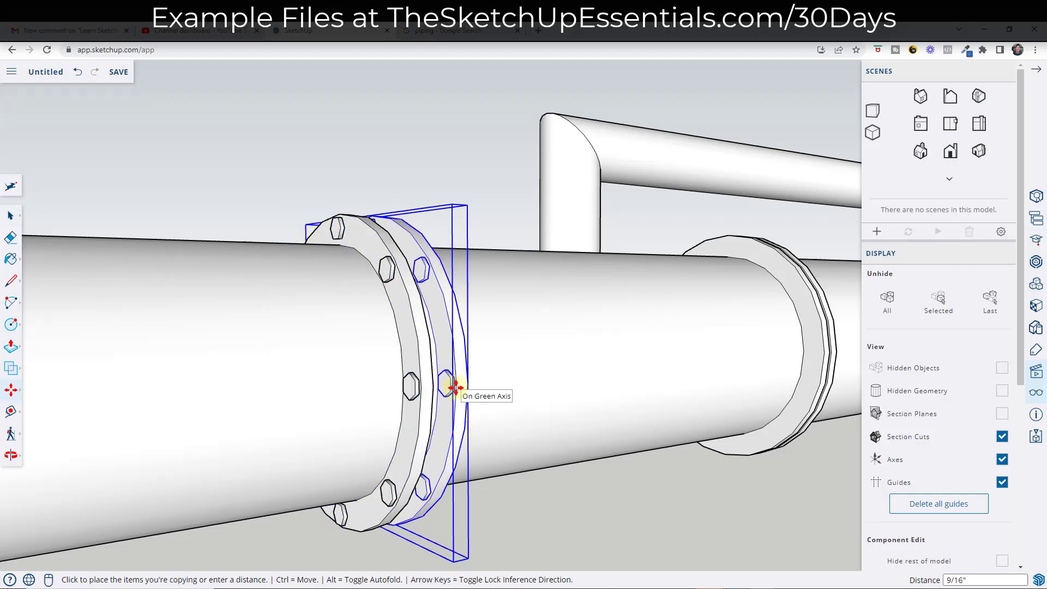
click(452, 387)
- Mirror the copied flange with a green-axis scale of -1, and move it about 7/16" back toward the original flange
middle_drag(452, 388, 426, 388)
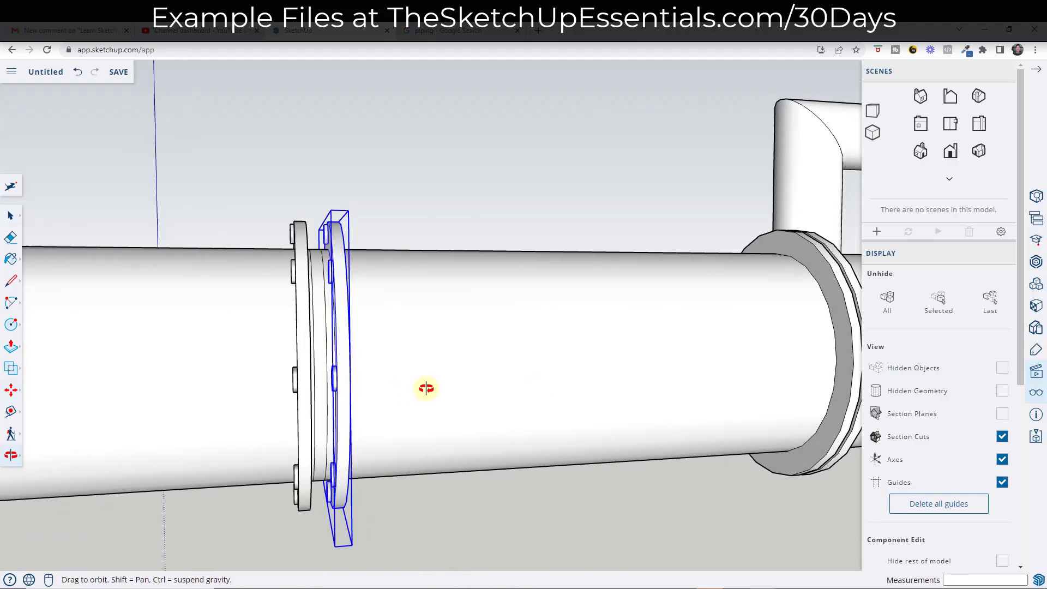
click(328, 364)
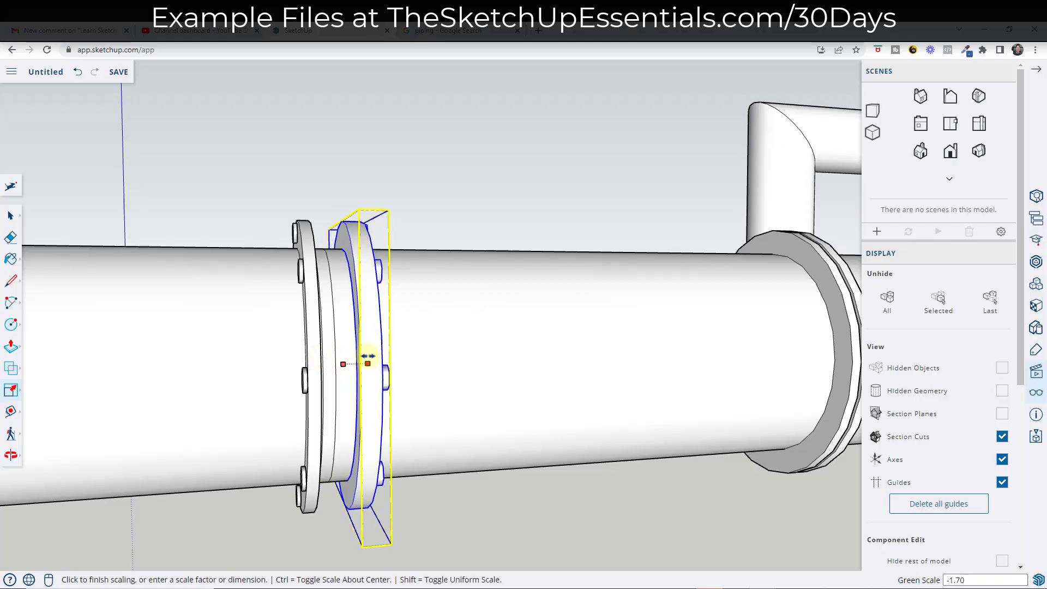
text(-1)
key(Return)
key(m)
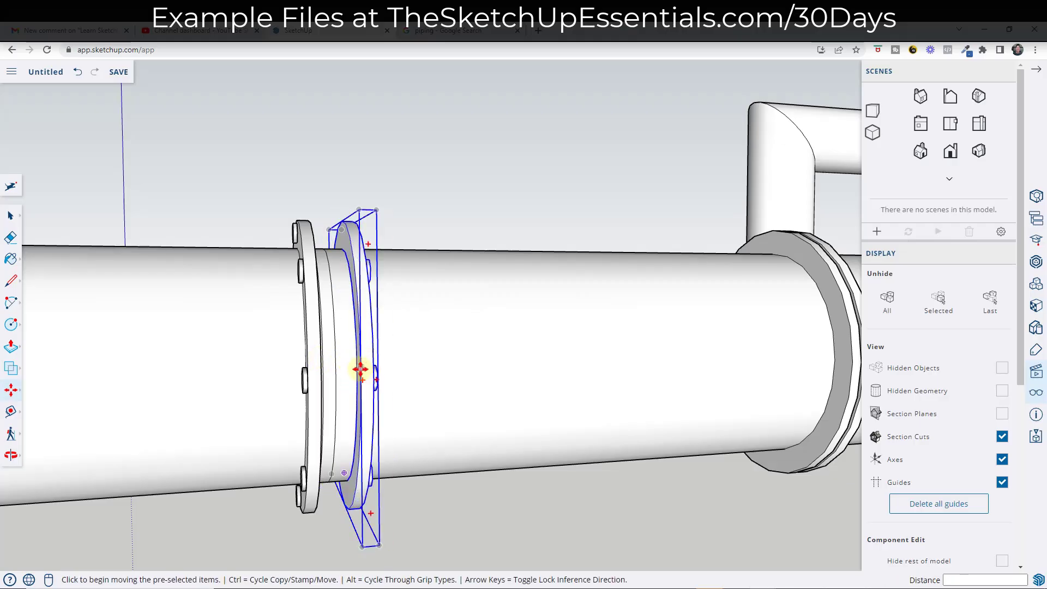
click(358, 326)
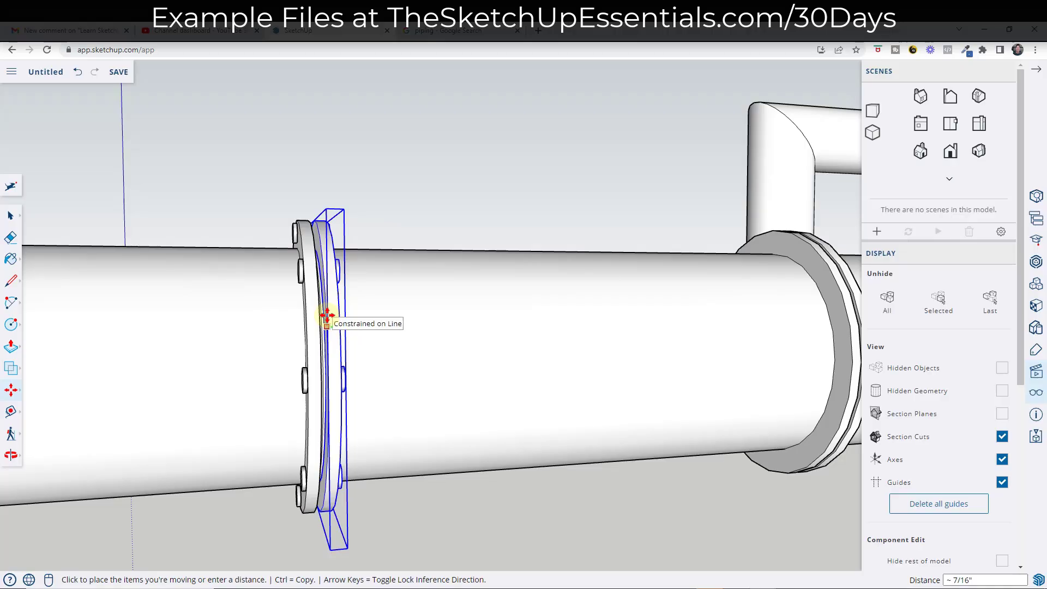
click(325, 314)
- Delete the second pair of plain collars on the straight run and the leftover ring edges around the pipe there
middle_drag(366, 354, 603, 385)
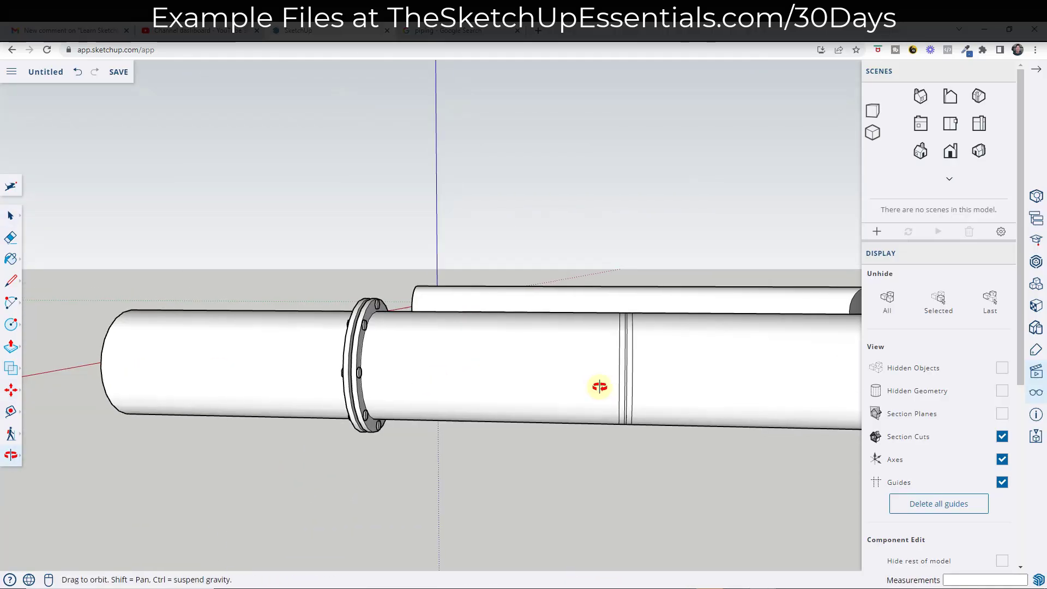
key(space)
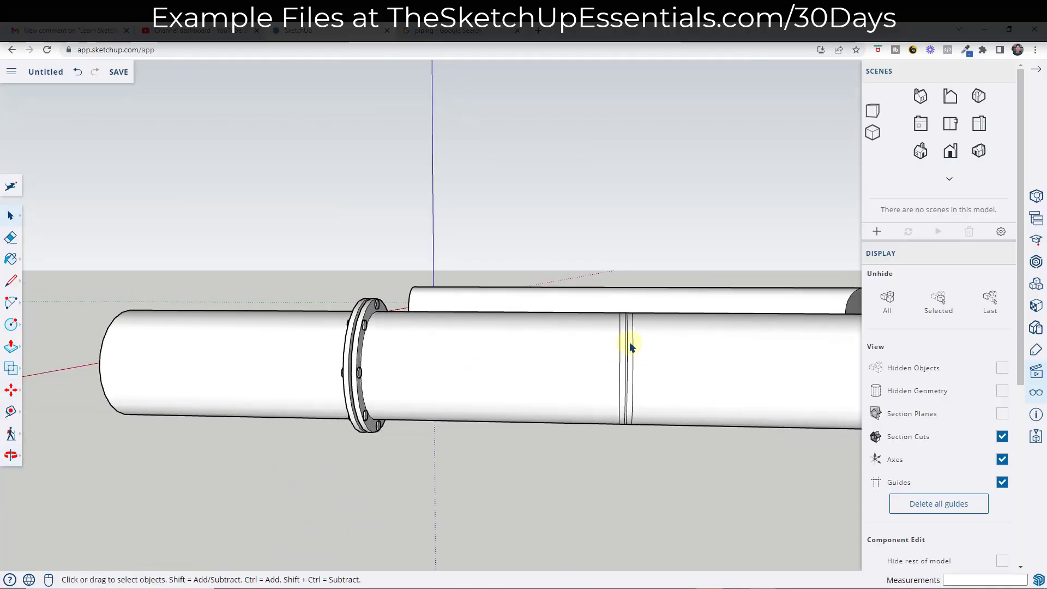
scroll(629, 347, up, 1)
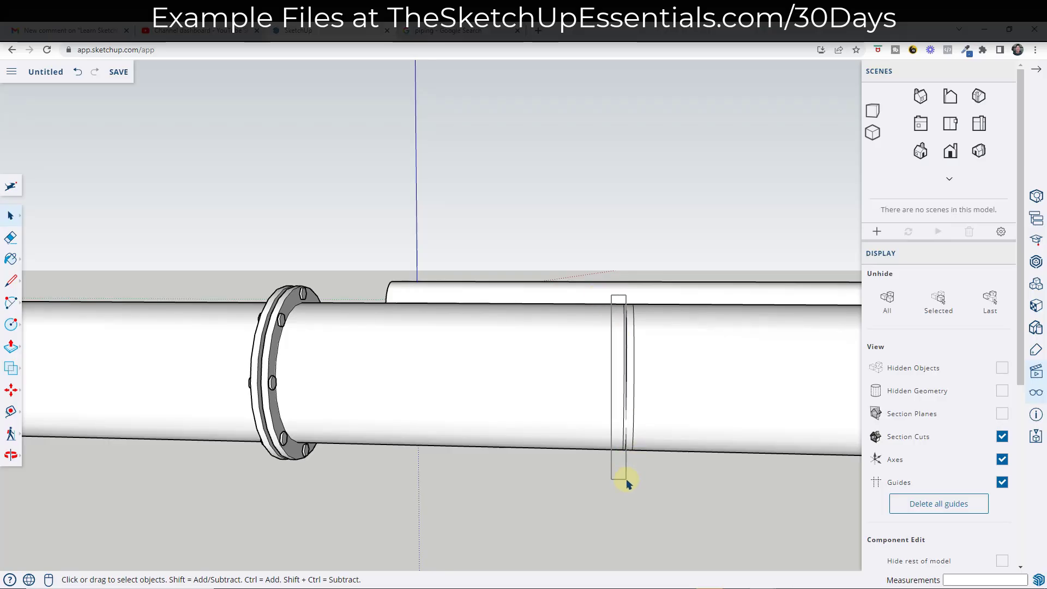
scroll(626, 483, up, 2)
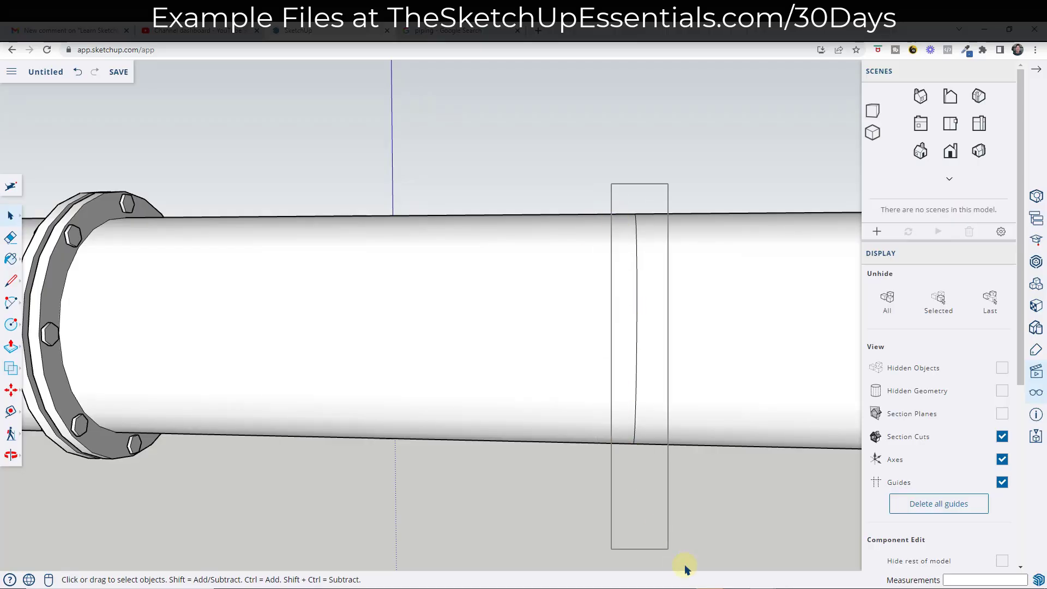
scroll(575, 369, down, 4)
middle_drag(574, 369, 927, 368)
middle_drag(894, 336, 351, 358)
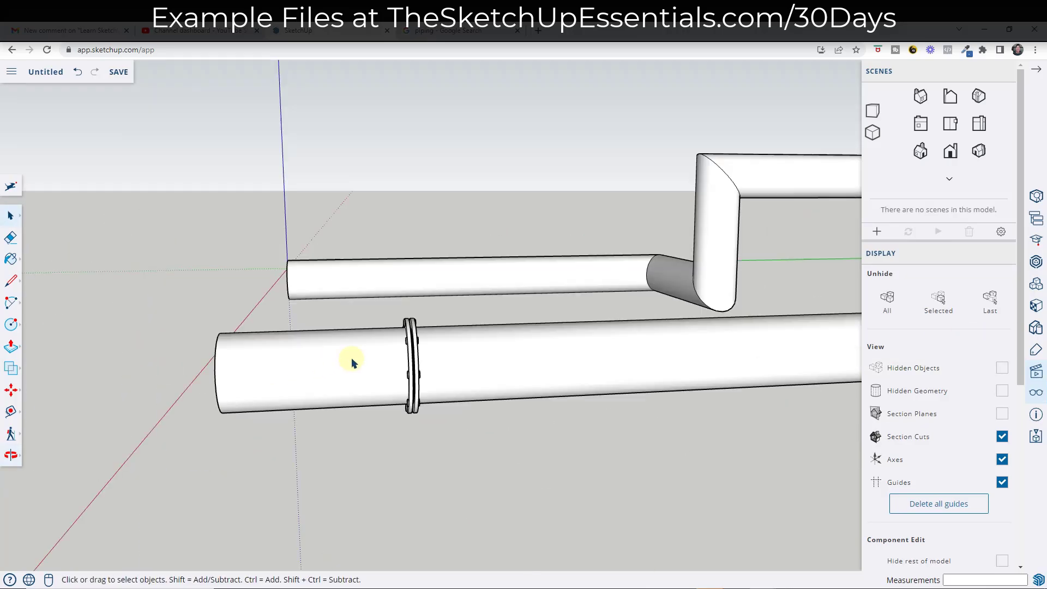
- Select both bolted flanges and copy the pair about 7 1/16" along the straight pipe, away from its open end
scroll(360, 349, down, 2)
click(392, 355)
scroll(400, 343, up, 3)
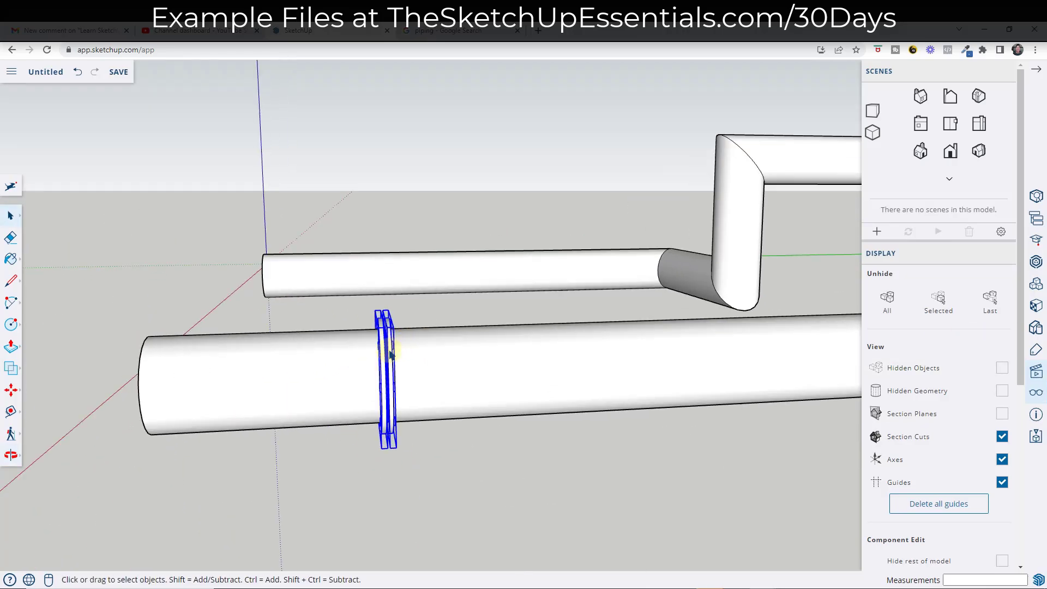
key(m)
key(ctrl)
click(386, 330)
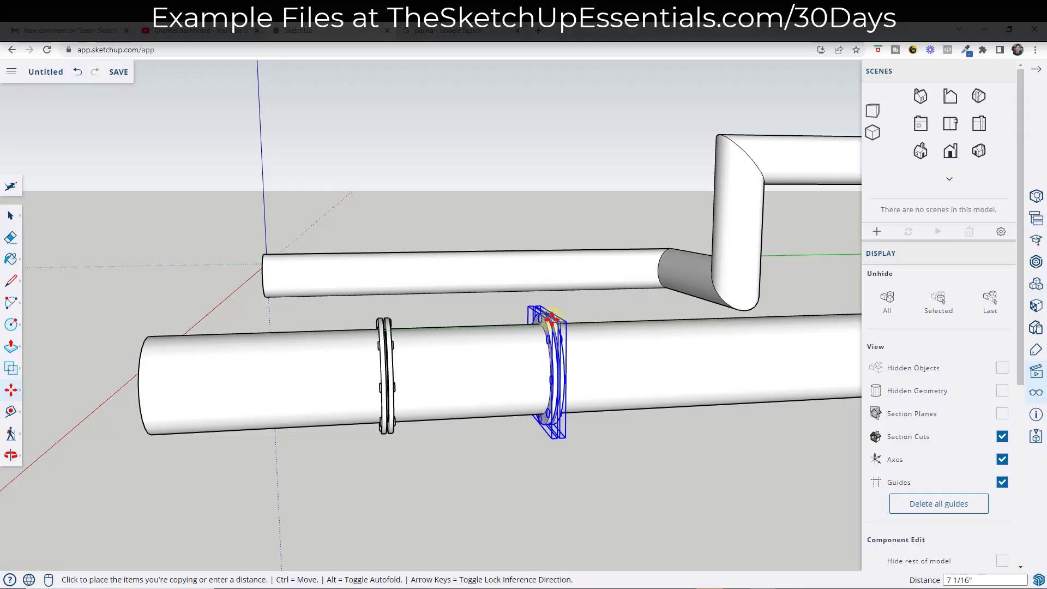
click(545, 322)
- Move the copied flange pair about 1 7/16" back along the pipe toward the original pair
middle_drag(545, 321, 598, 315)
scroll(518, 333, up, 3)
scroll(575, 339, up, 3)
click(573, 340)
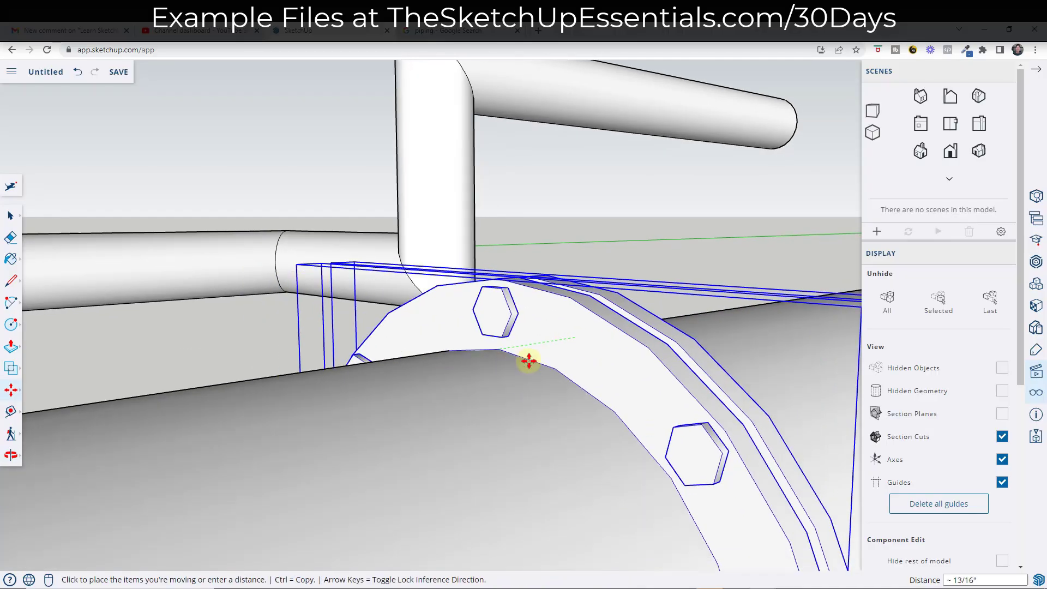
click(493, 371)
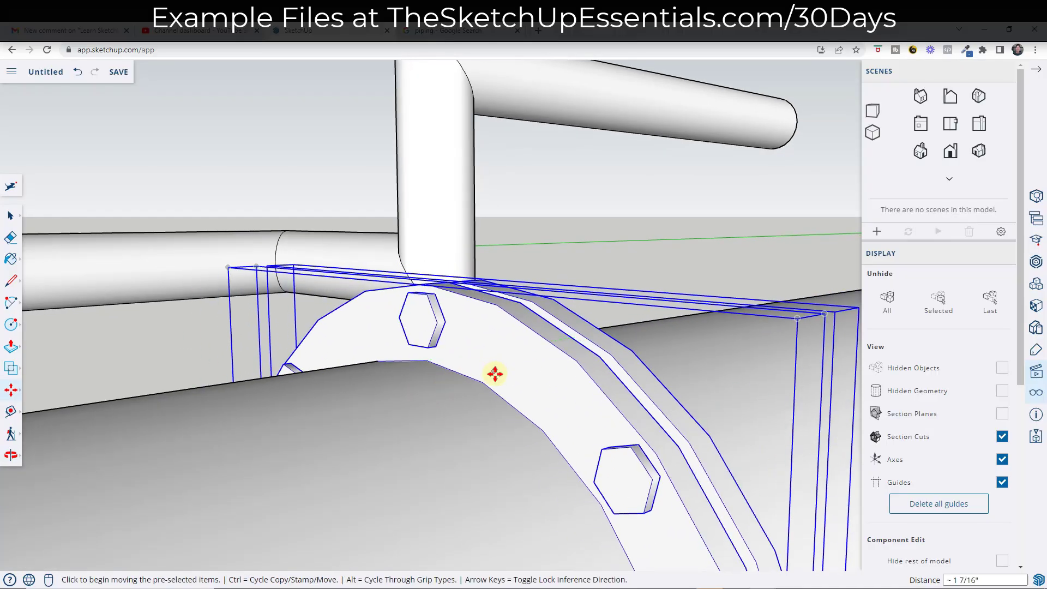
scroll(496, 382, down, 5)
middle_drag(498, 390, 335, 429)
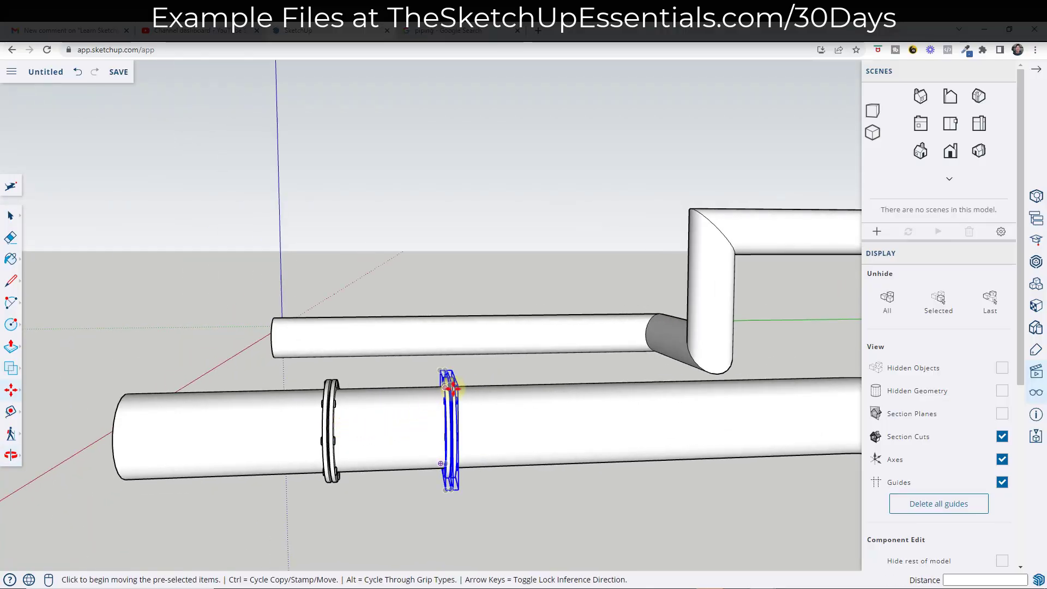
middle_drag(443, 381, 425, 435)
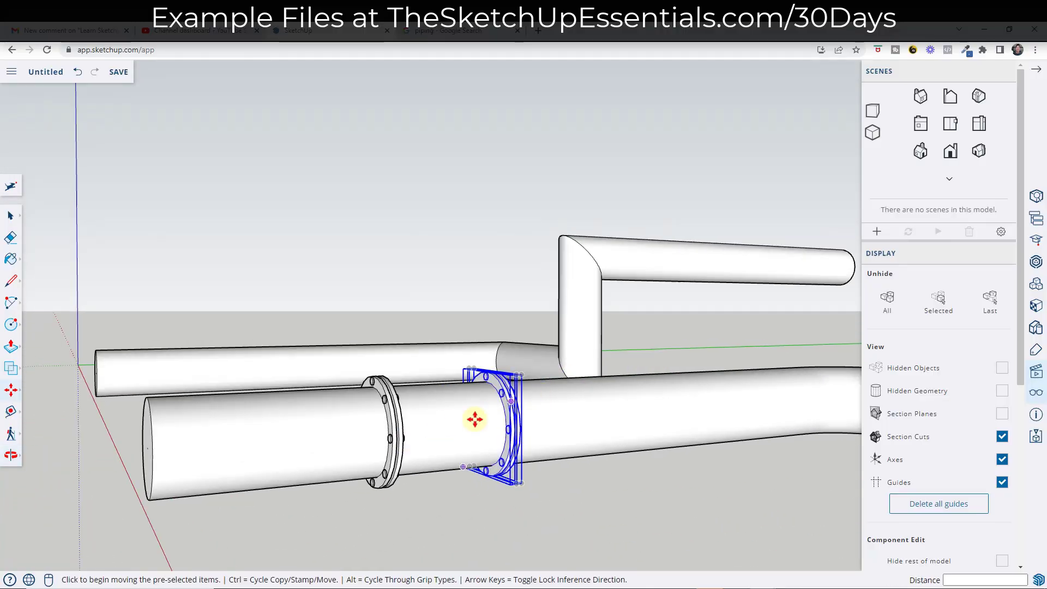
scroll(451, 423, down, 5)
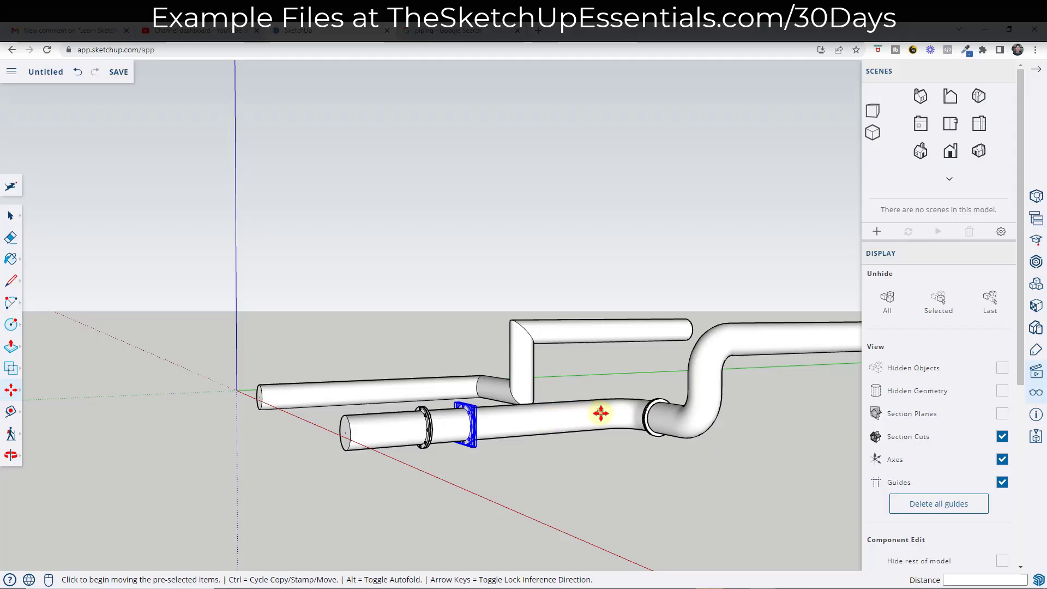
middle_drag(584, 418, 558, 450)
key(space)
middle_drag(433, 432, 467, 433)
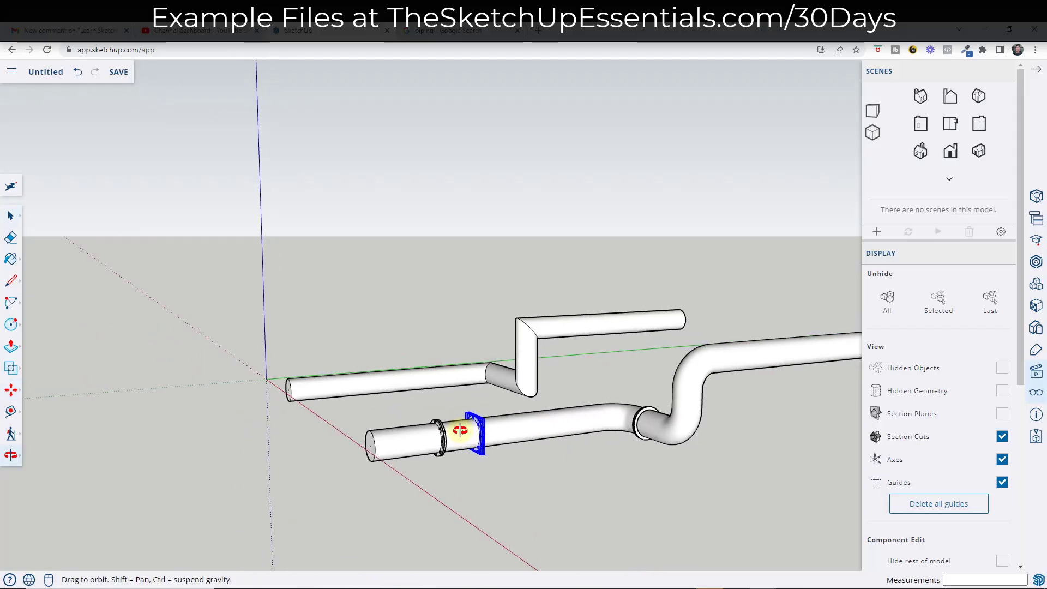
scroll(369, 439, up, 2)
click(369, 446)
key(m)
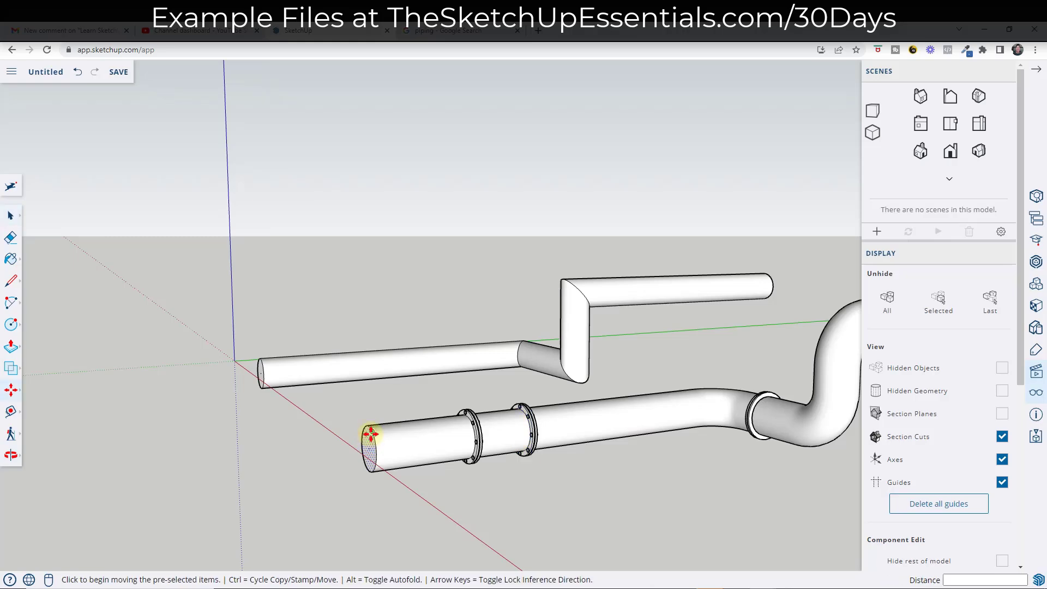
click(369, 425)
key(ctrl)
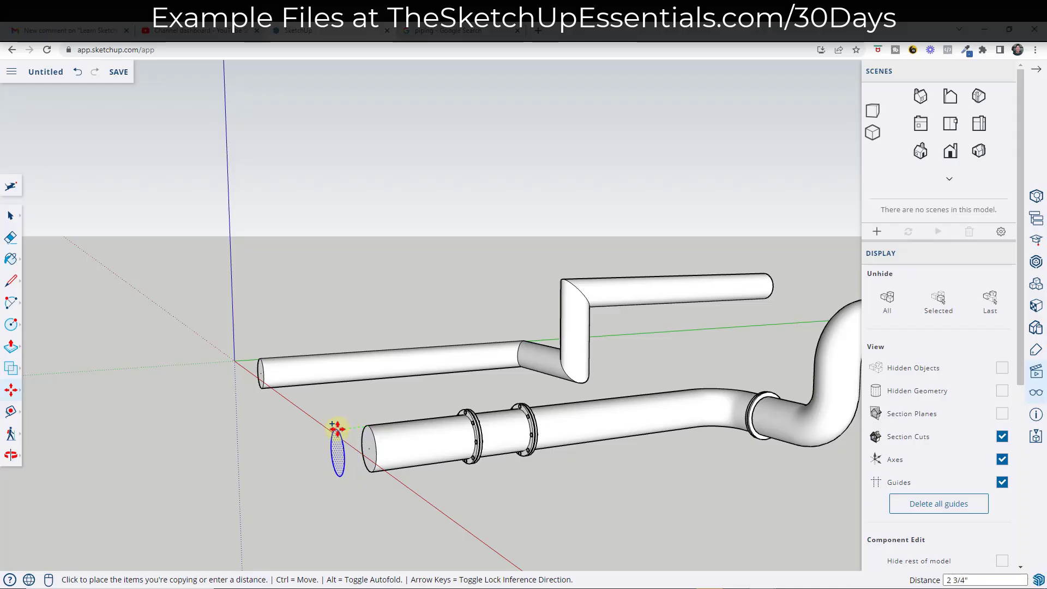
key(space)
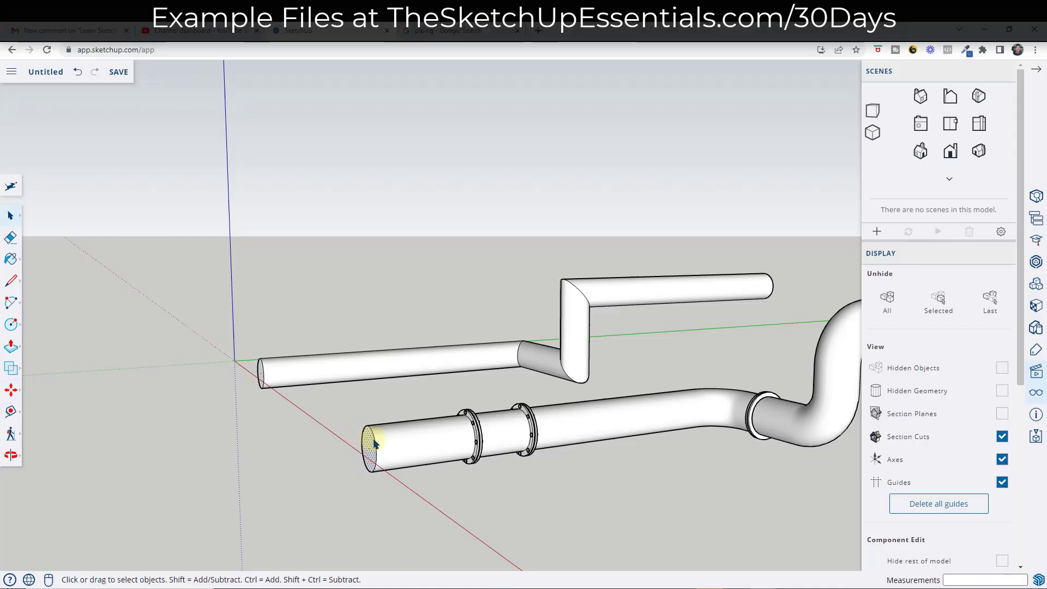
middle_drag(367, 440, 366, 499)
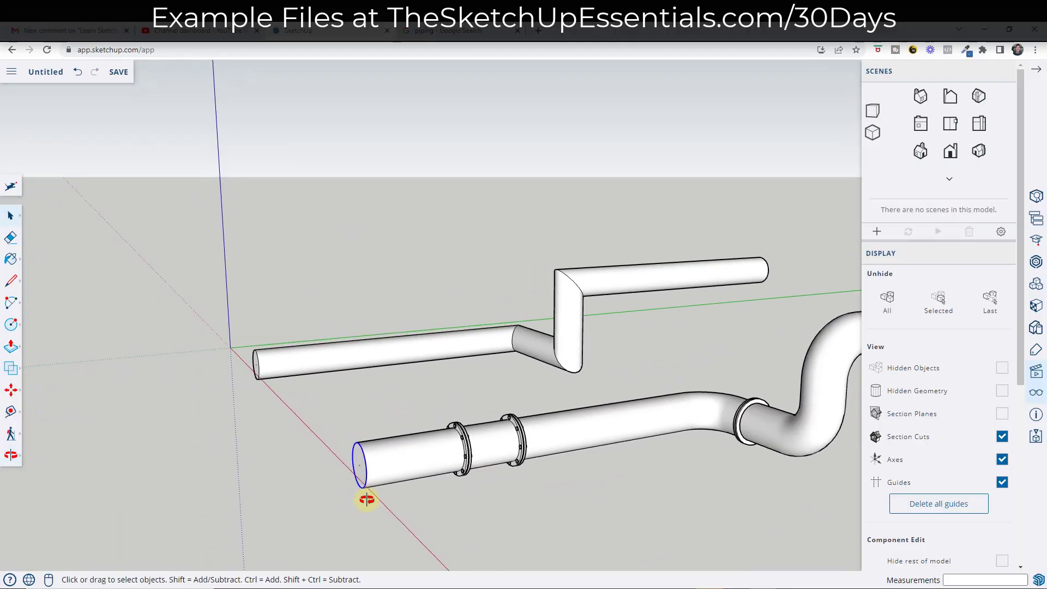
- Copy the circular edge at the pipe's open end about 2' 3/4" along the straight run, past the two bolted flange pairs
scroll(364, 460, up, 3)
key(m)
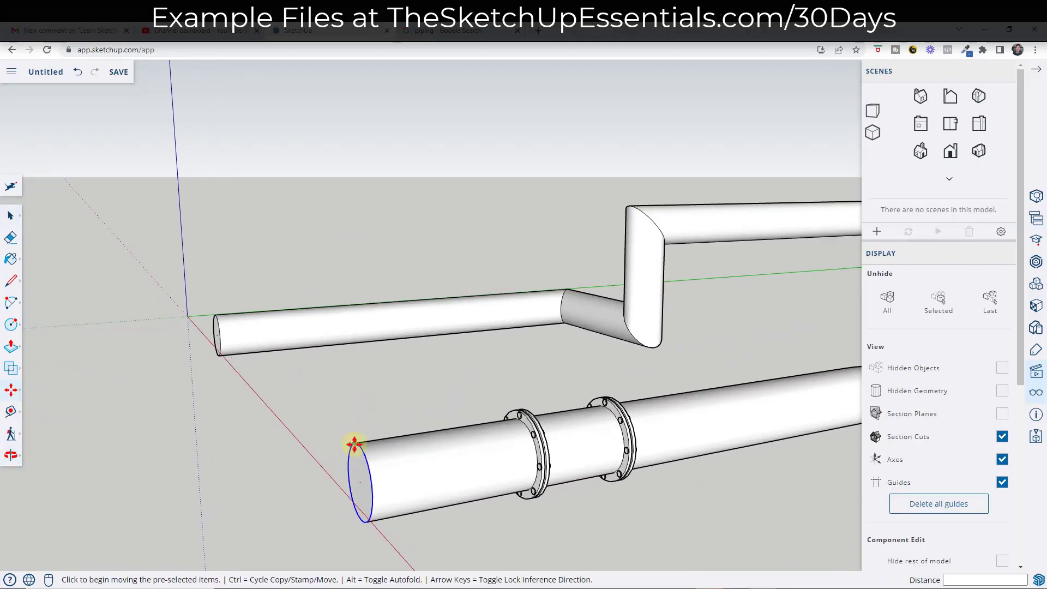
key(ctrl)
click(361, 442)
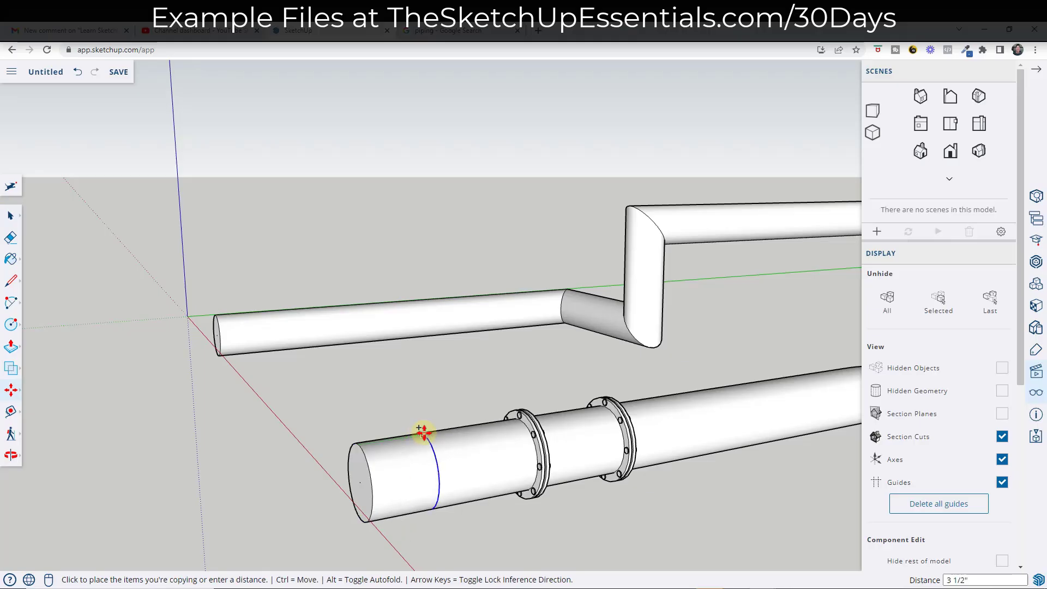
click(739, 391)
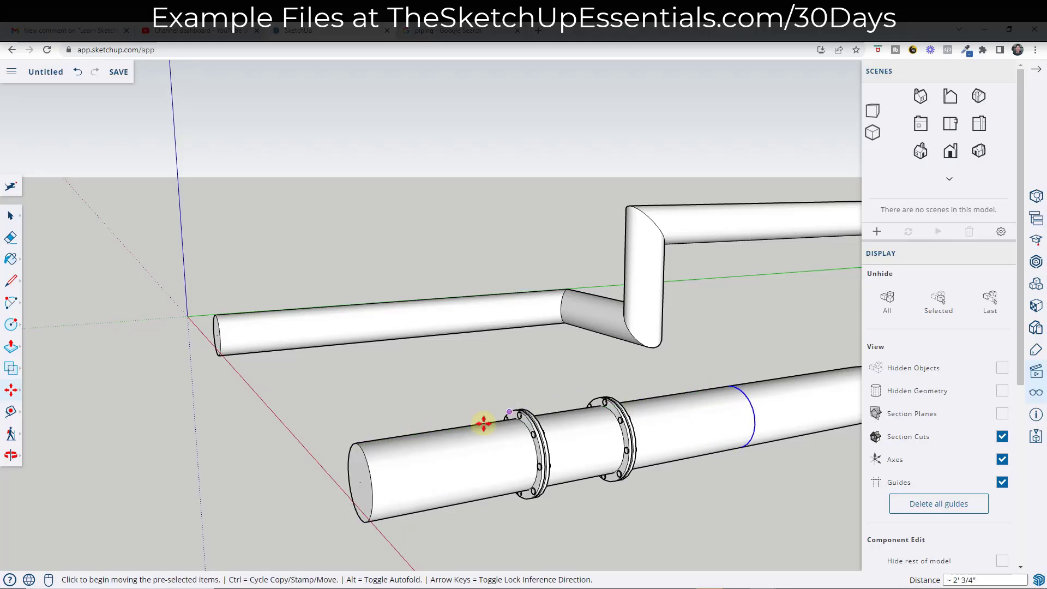
- Move the copied ring edge about 3 5/8" along the green axis, back toward the bolted flanges
scroll(479, 423, down, 5)
scroll(479, 407, up, 8)
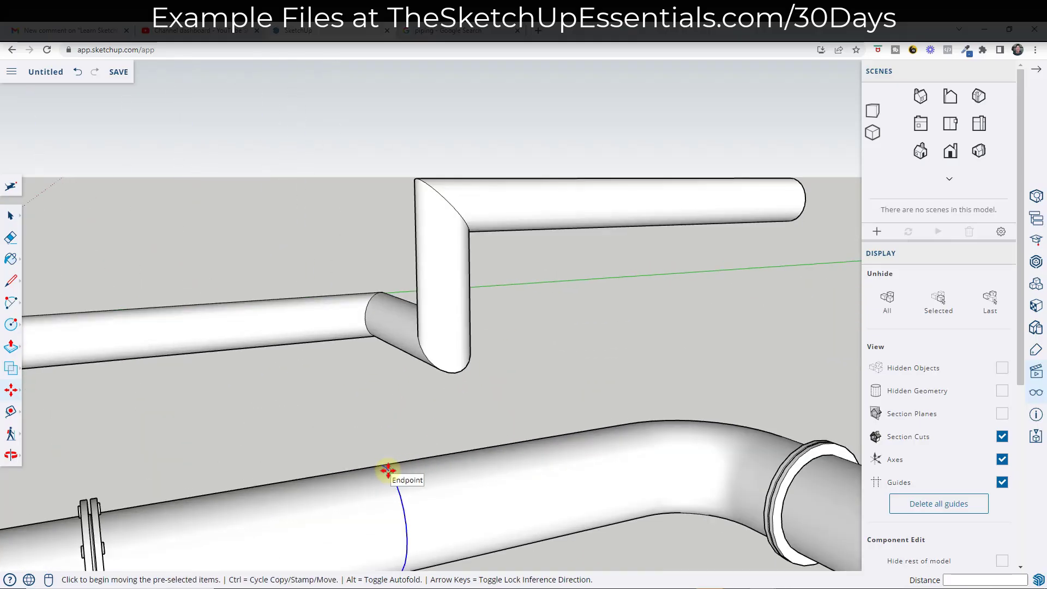
click(398, 468)
scroll(390, 472, up, 1)
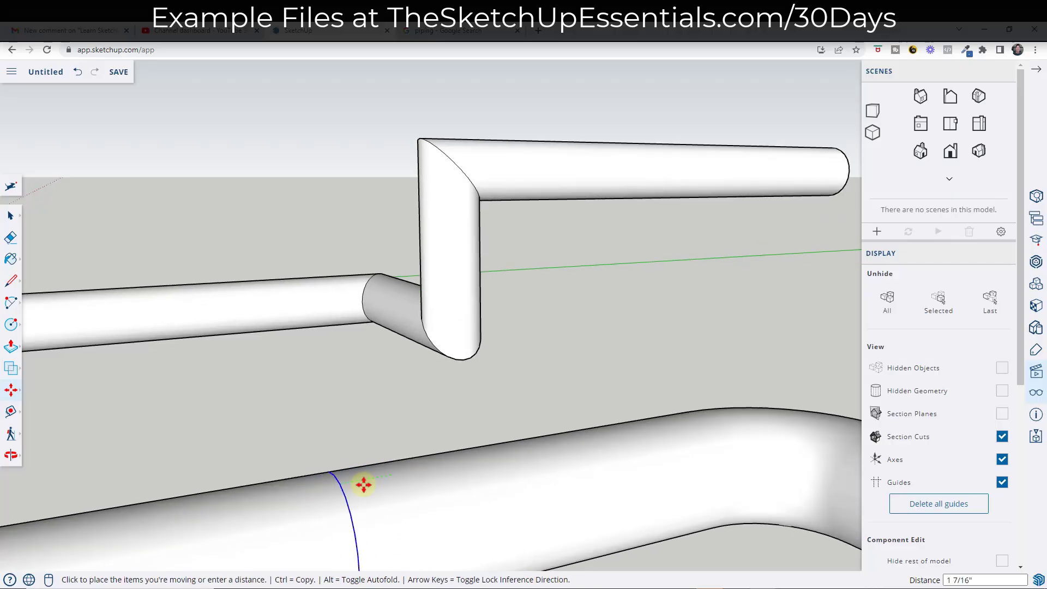
scroll(245, 501, down, 1)
scroll(243, 501, down, 1)
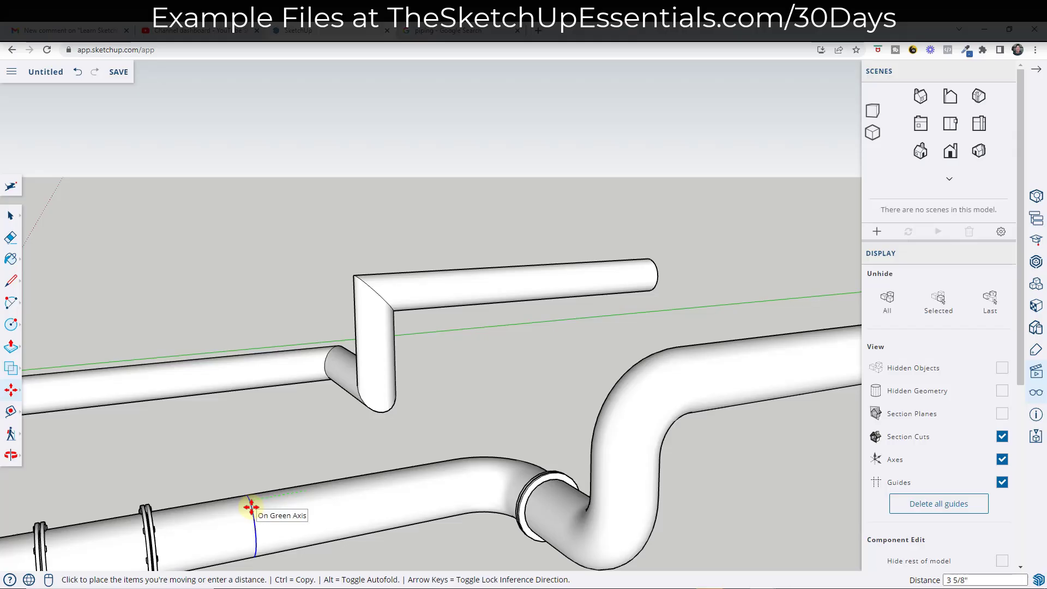
click(251, 507)
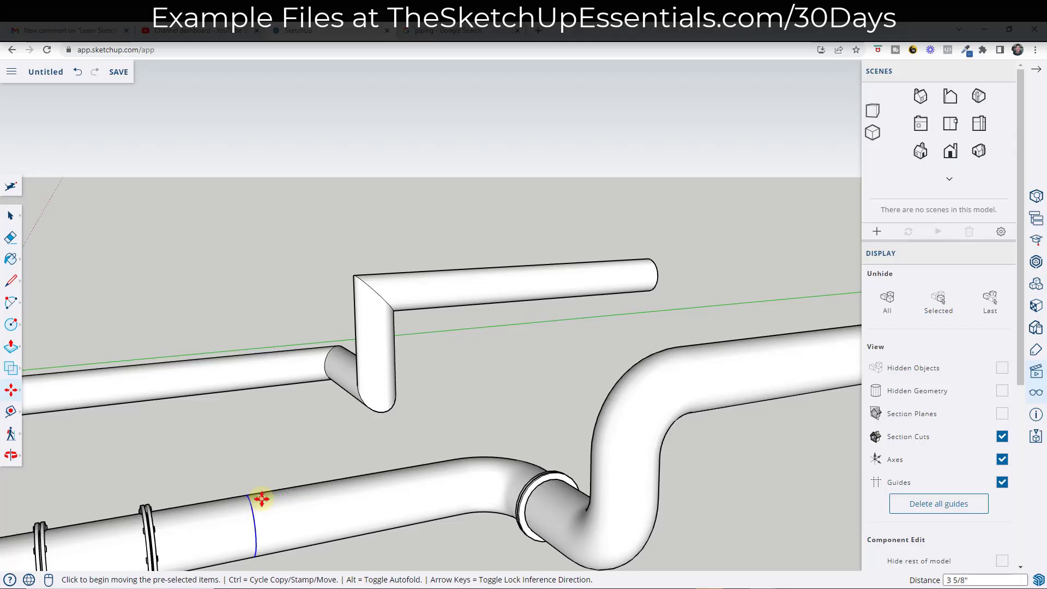
- Copy the ring edge once more farther along the straight run, toward the first bend
middle_drag(262, 495, 272, 404)
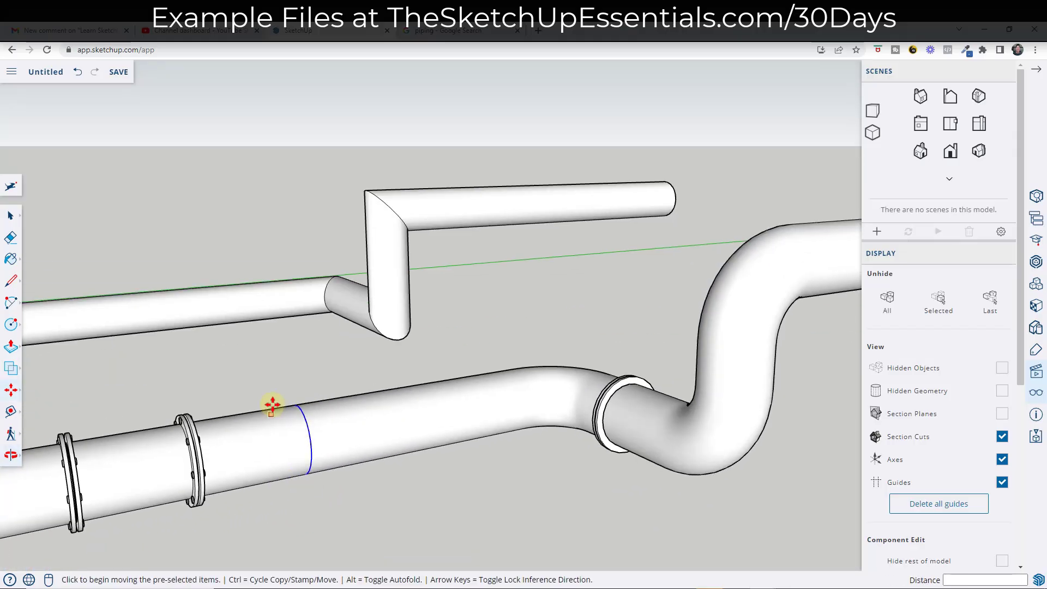
key(ctrl)
click(313, 407)
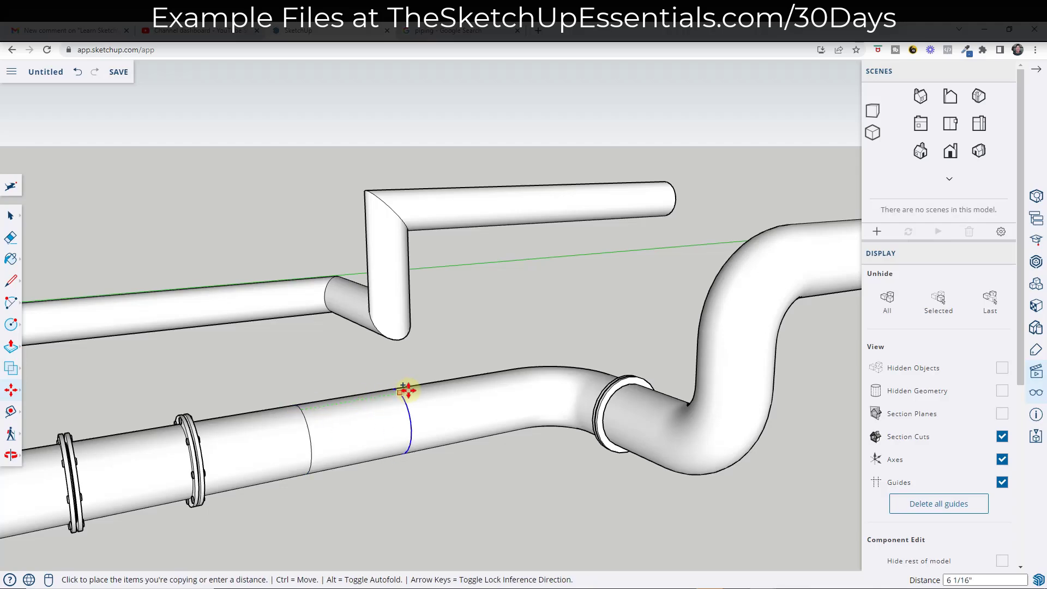
click(460, 389)
- Delete the pipe surface between the two ring edges to open a gap in the straight run
key(space)
click(414, 412)
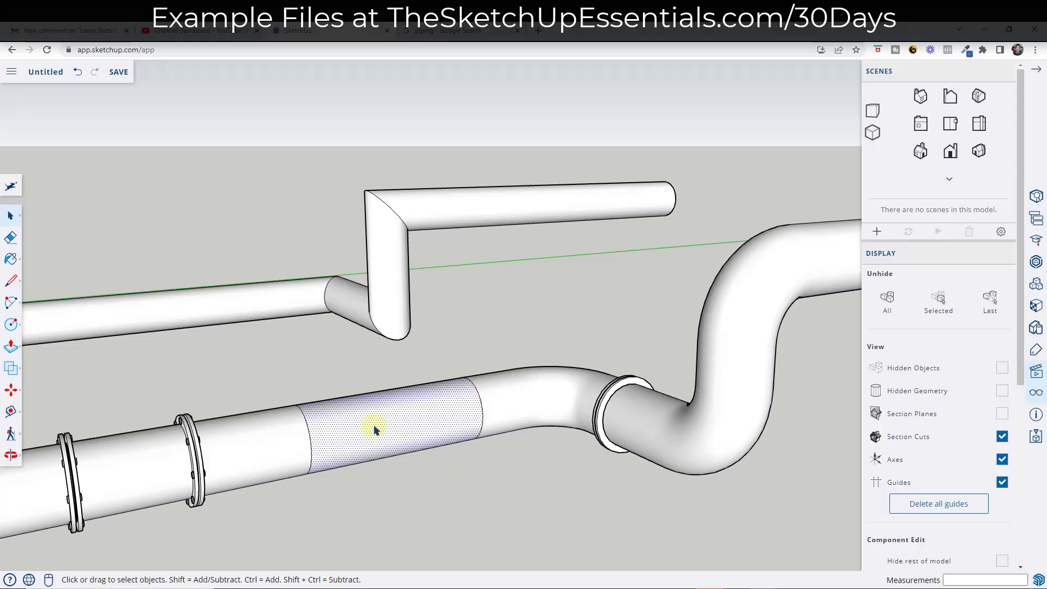
key(Delete)
middle_drag(432, 432, 469, 418)
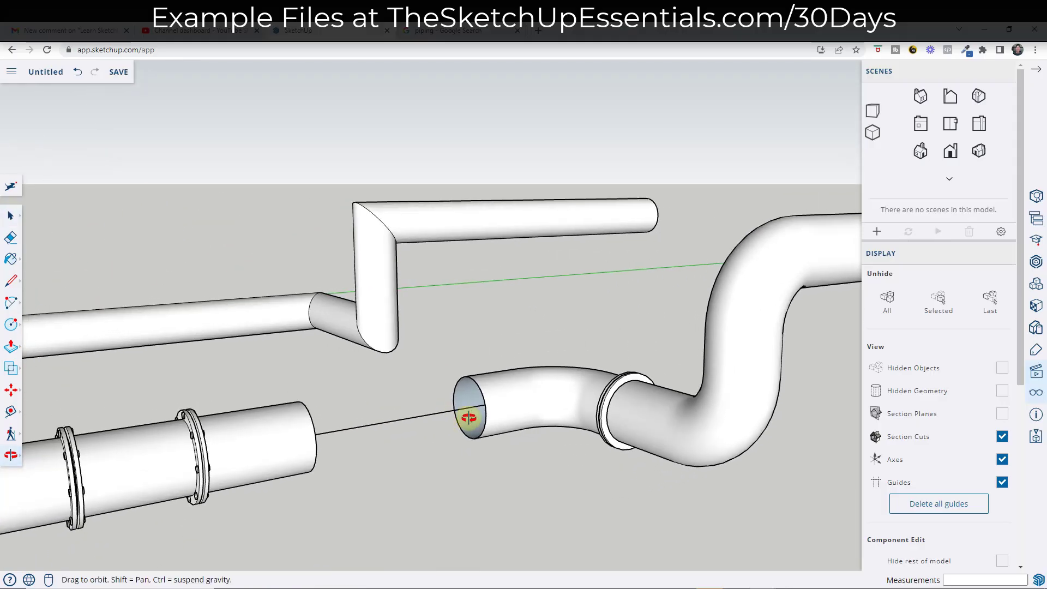
- Close the open pipe end on the bend side by drawing a line across its rim, and erase the dividing line
scroll(475, 415, up, 3)
scroll(478, 417, down, 2)
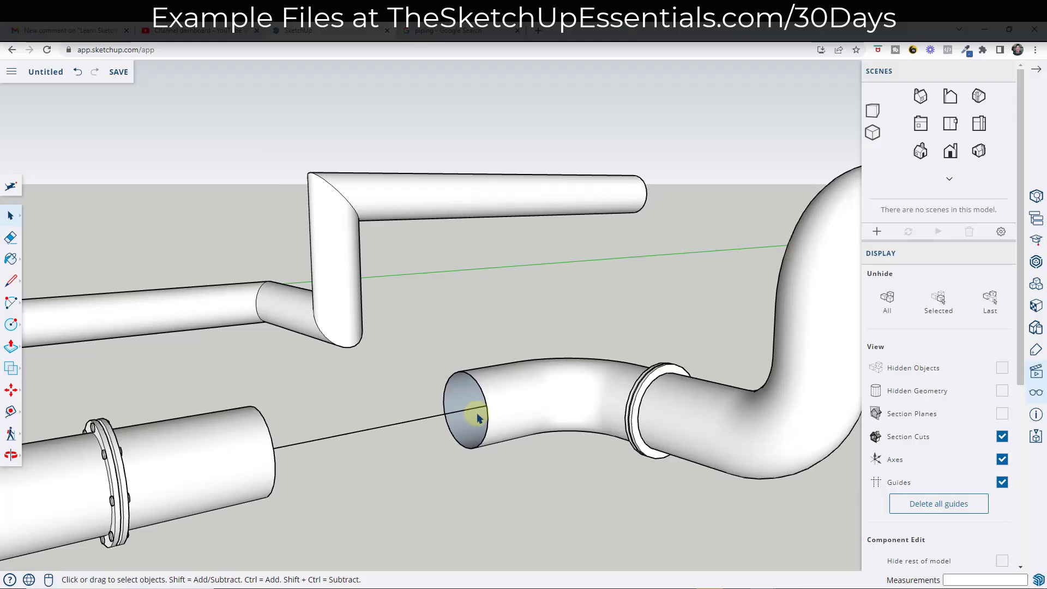
key(l)
scroll(447, 415, up, 3)
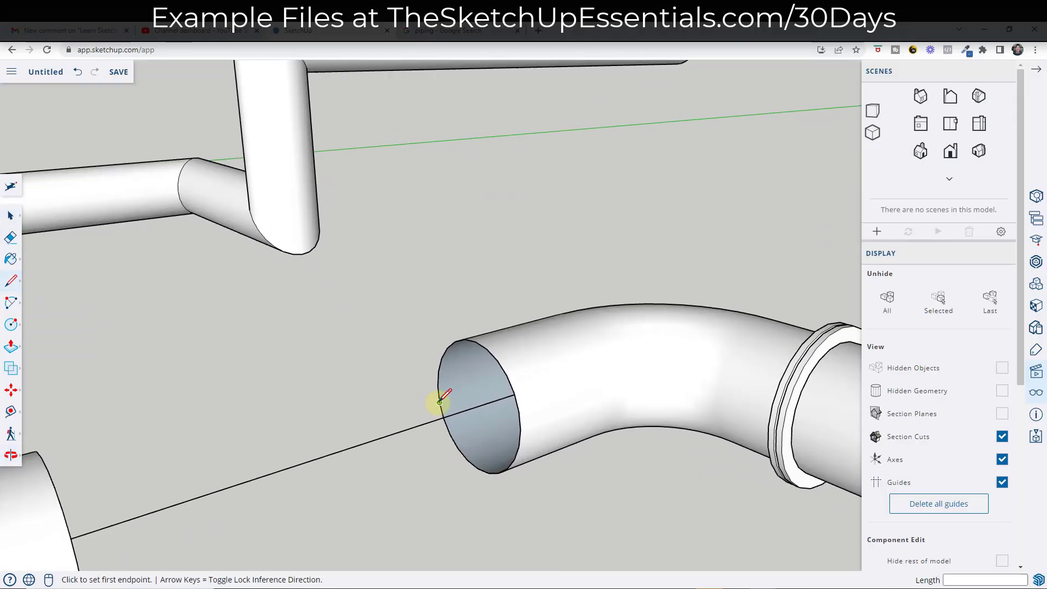
click(440, 402)
click(520, 430)
key(space)
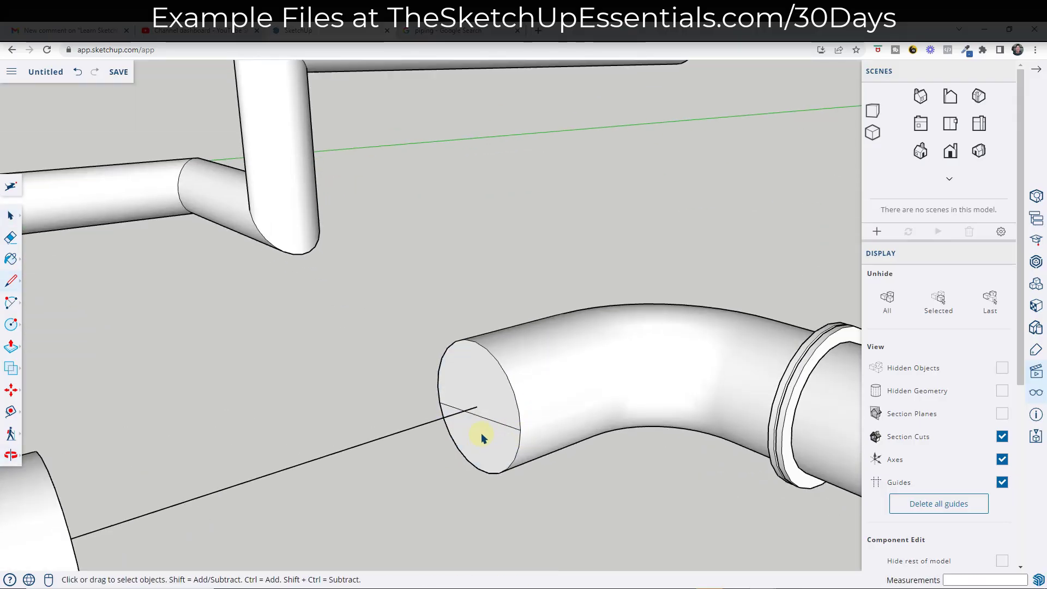
key(e)
mouse_move(516, 409)
middle_down()
mouse_move(472, 434)
mouse_move(163, 430)
middle_up()
key(space)
- Close the open end of the flanged straight pipe by drawing a line between two neighbouring points on its rim
scroll(82, 371, up, 3)
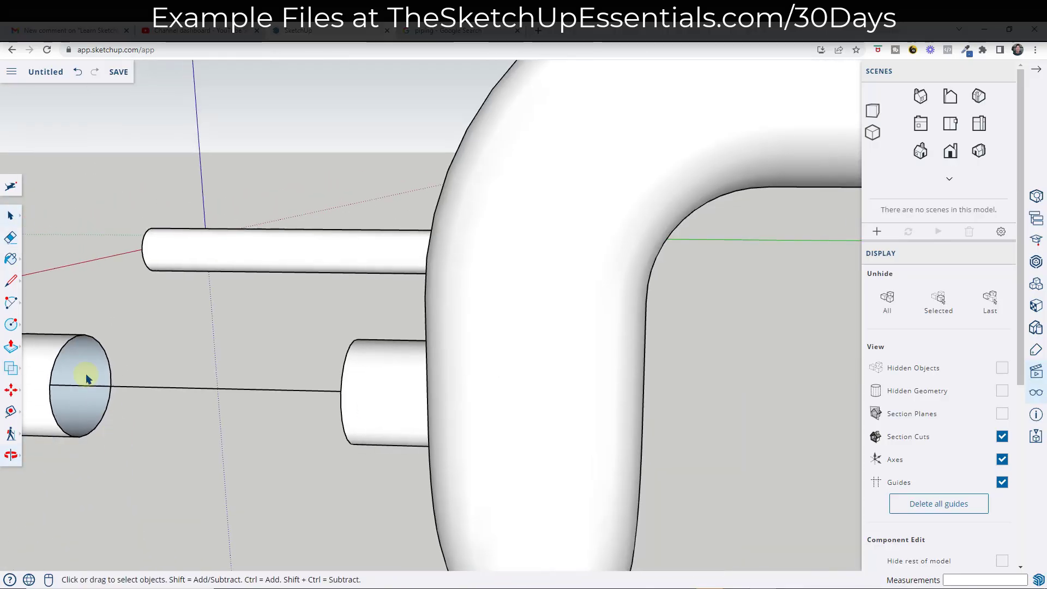
scroll(70, 351, down, 3)
scroll(60, 343, up, 3)
key(l)
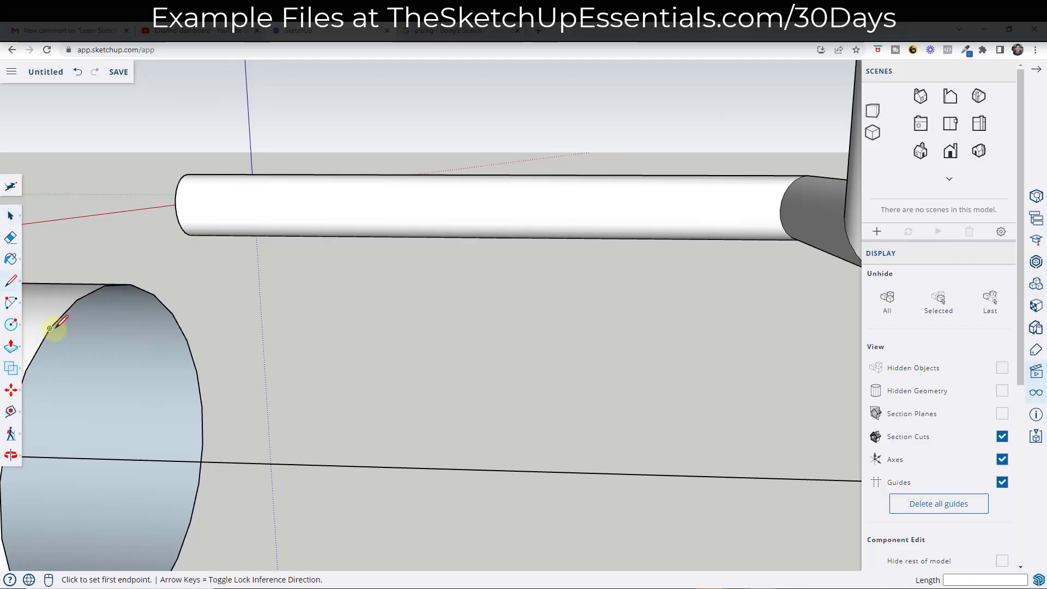
click(49, 328)
click(83, 299)
key(space)
- Offset the capped end face on the bend side inward by about 3/8"
mouse_move(136, 321)
middle_down()
mouse_move(208, 322)
mouse_move(175, 354)
mouse_move(467, 402)
mouse_move(701, 369)
middle_up()
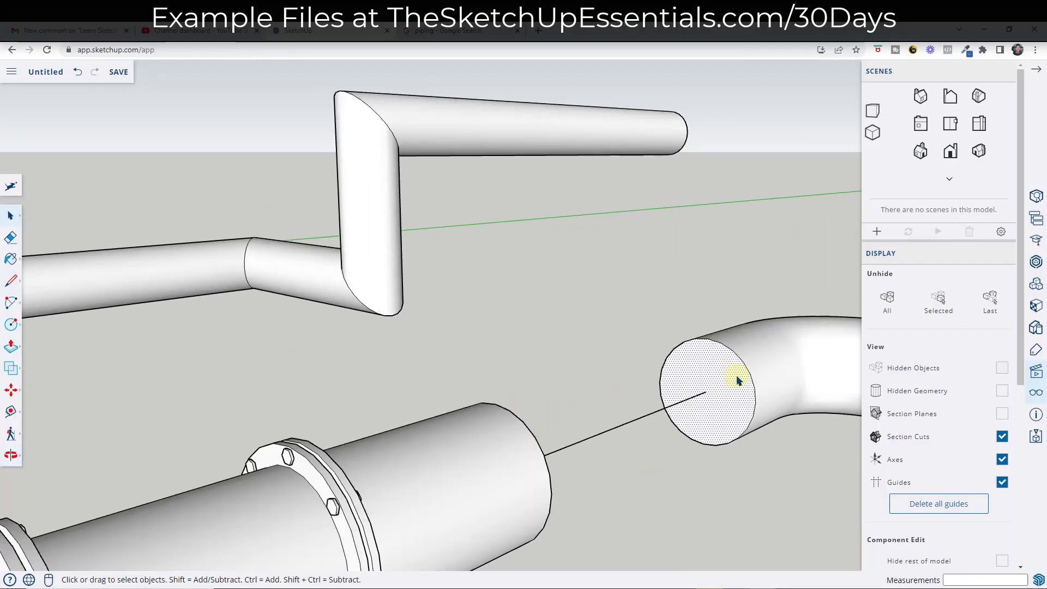
key(f)
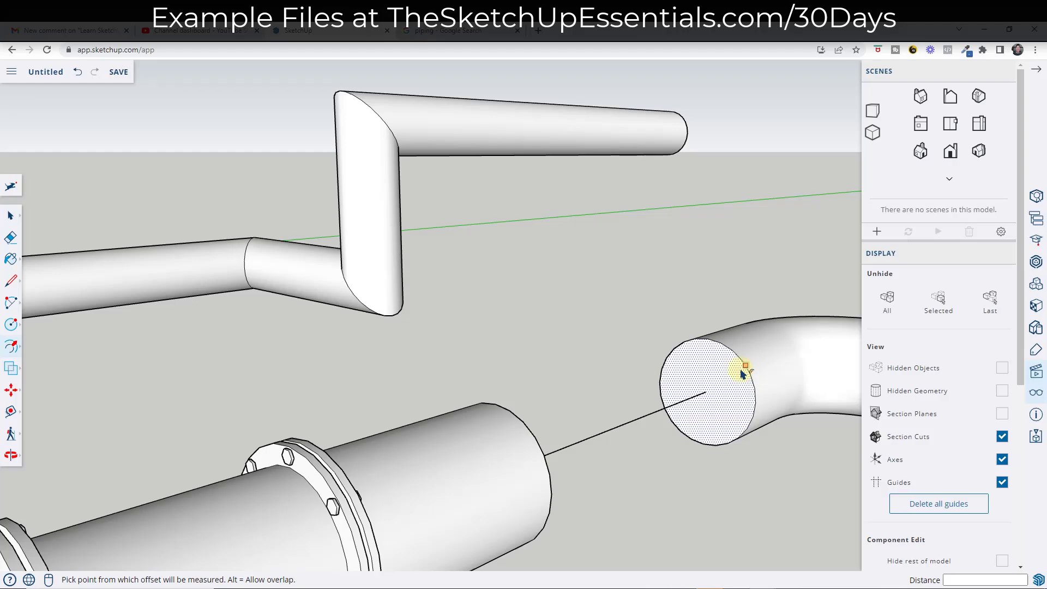
click(739, 364)
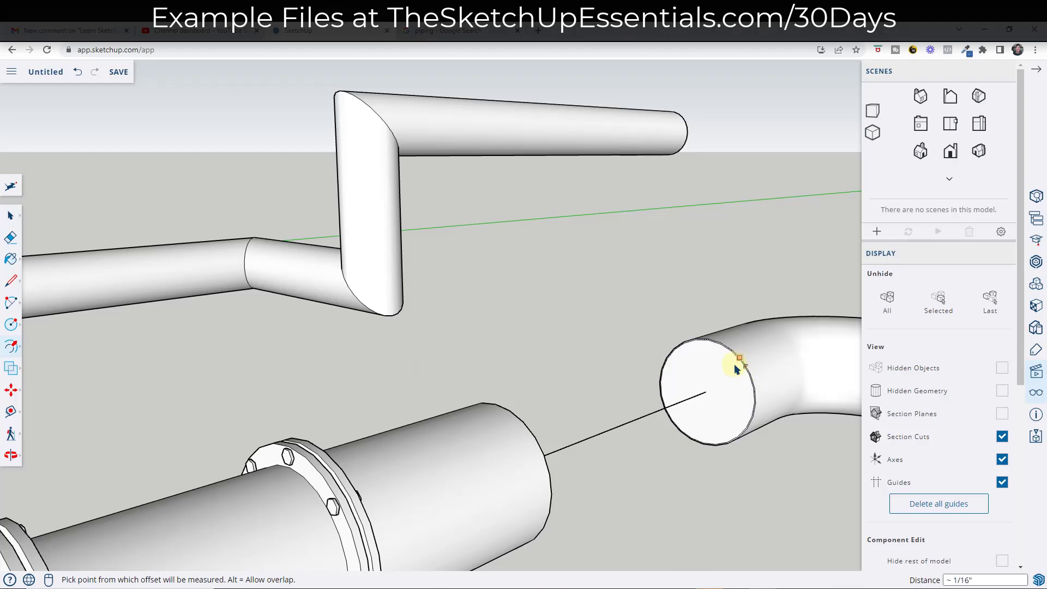
key(Escape)
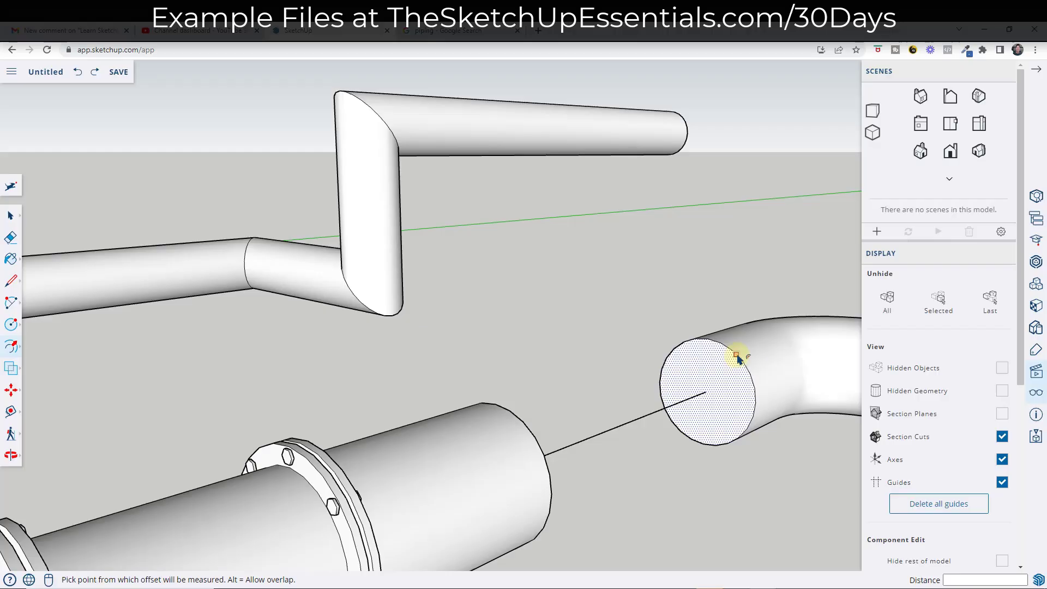
click(734, 356)
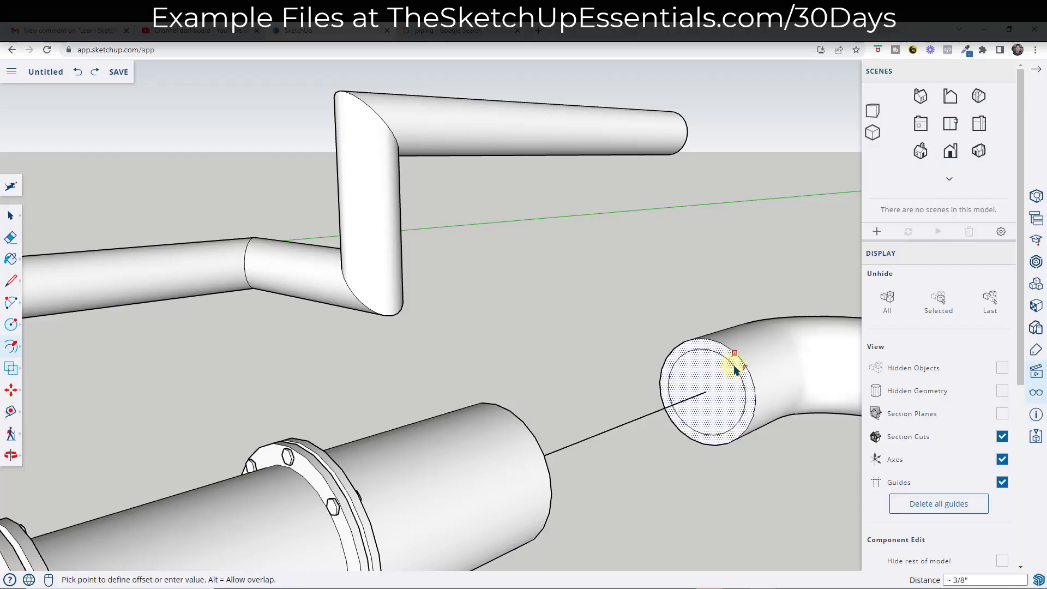
click(733, 370)
key(space)
key(p)
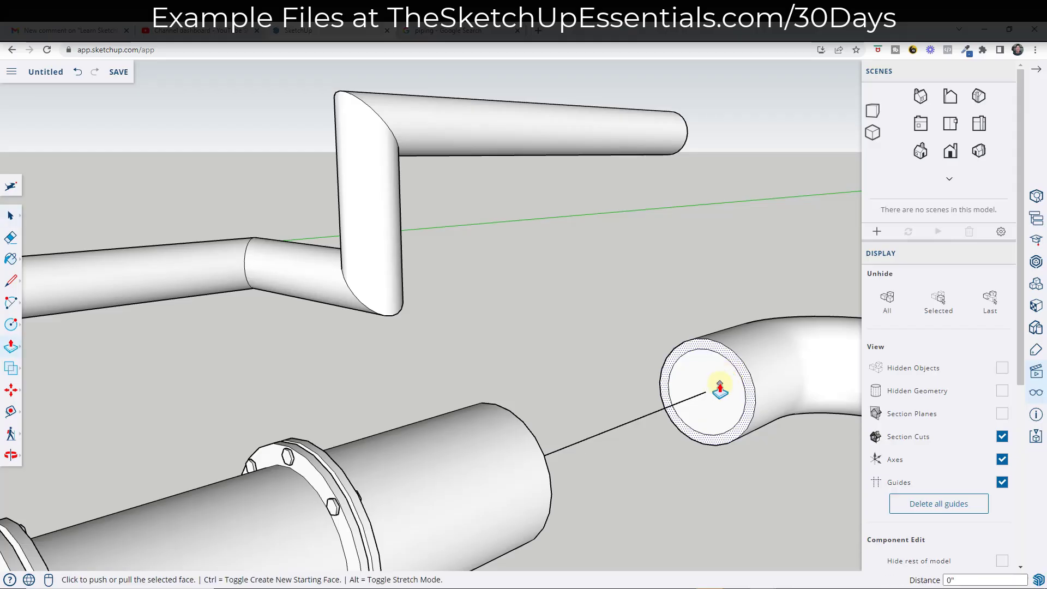
key(space)
key(p)
click(696, 413)
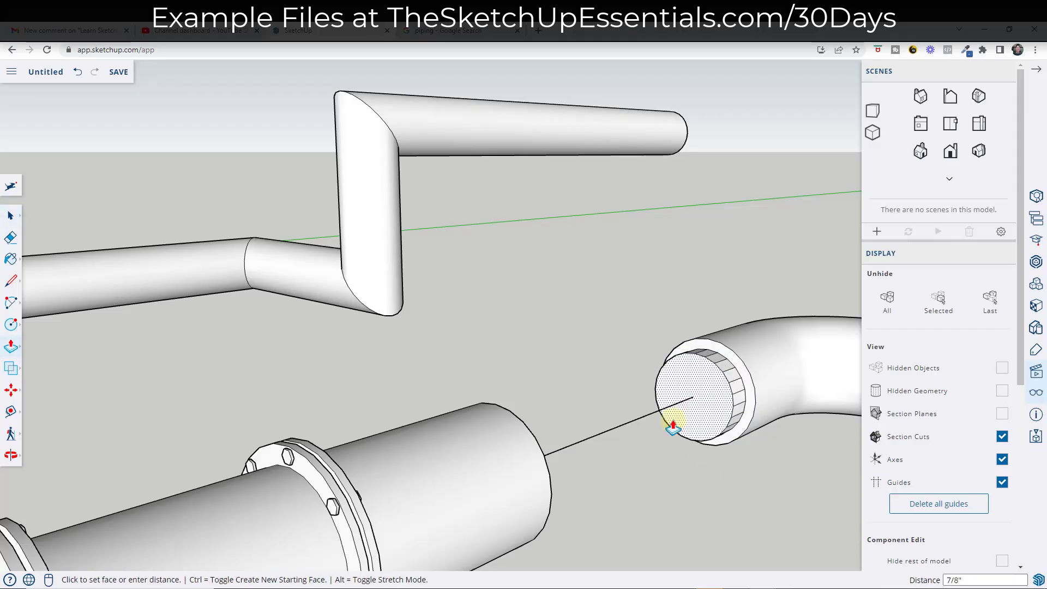
click(698, 408)
key(space)
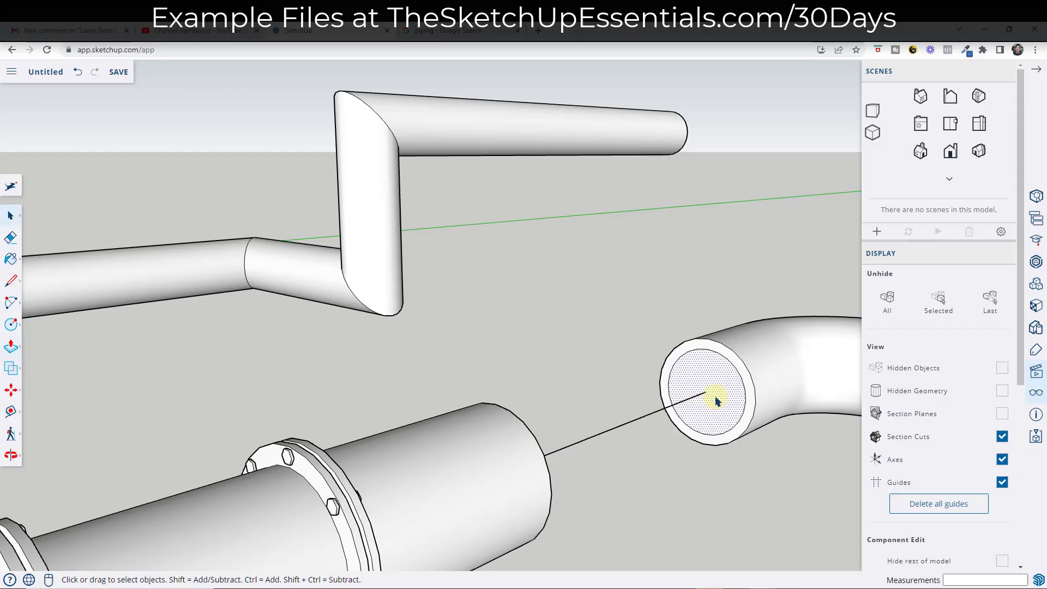
- Weld the edges of the inner offset circle on the bend-side end face
click(744, 388)
right_click(743, 388)
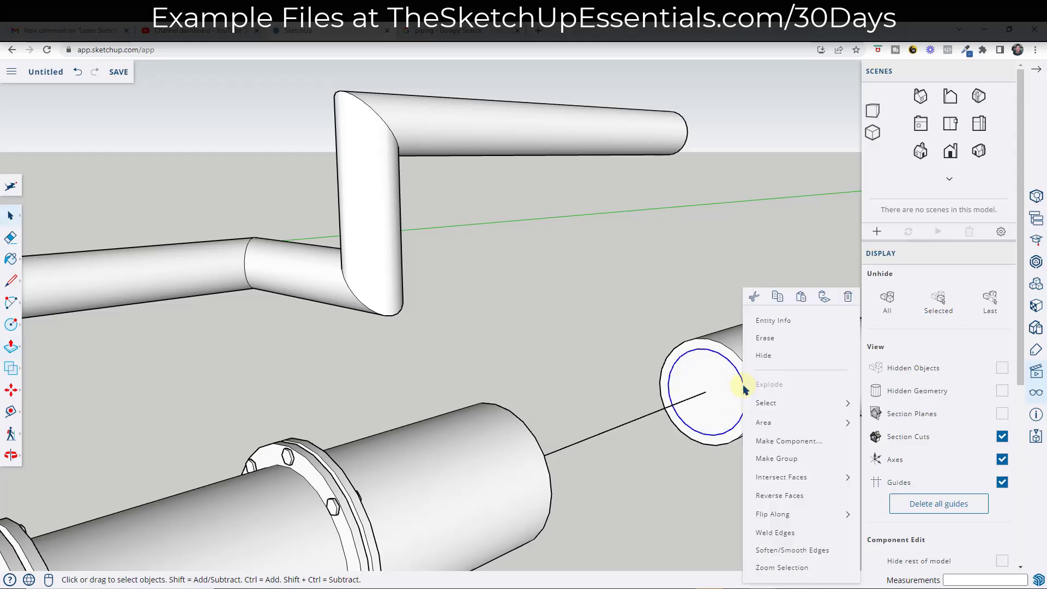
click(780, 539)
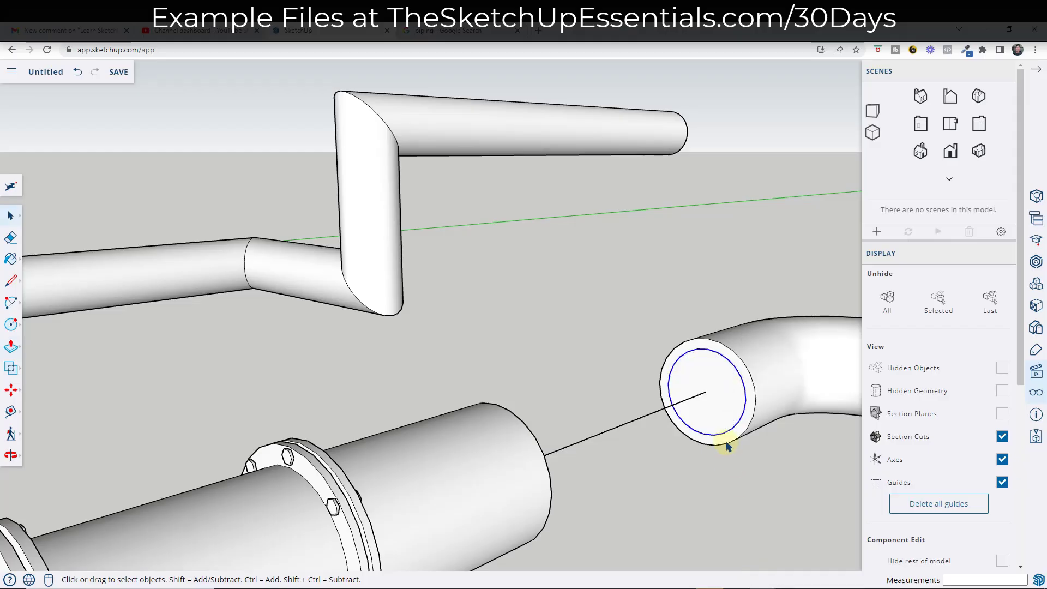
- Extrude the inner circular face about 2 5/16" into the gap, and offset its new end face inward by about 7/16"
key(p)
click(730, 412)
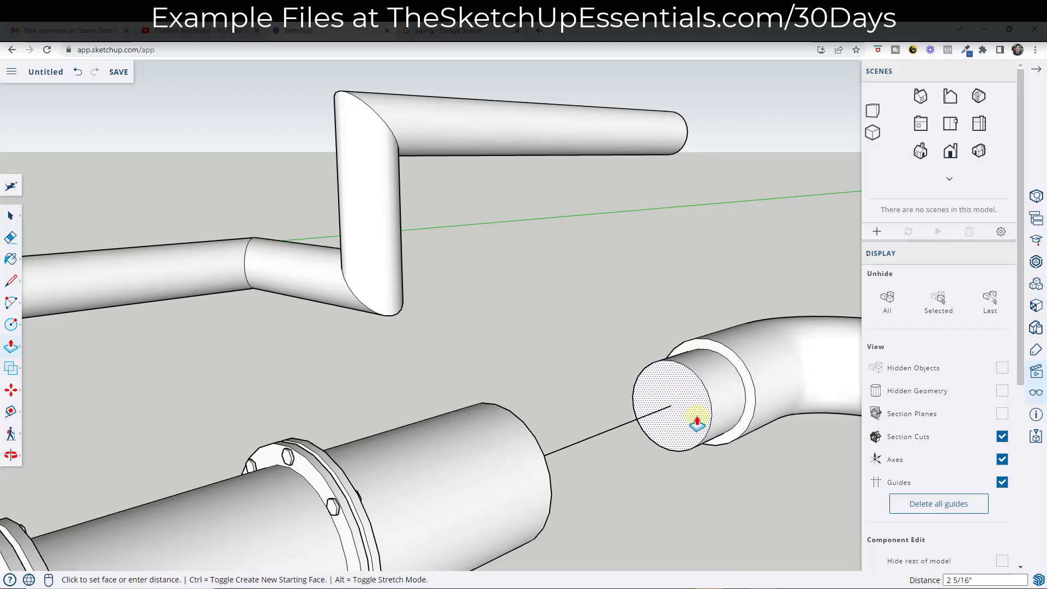
key(f)
click(706, 396)
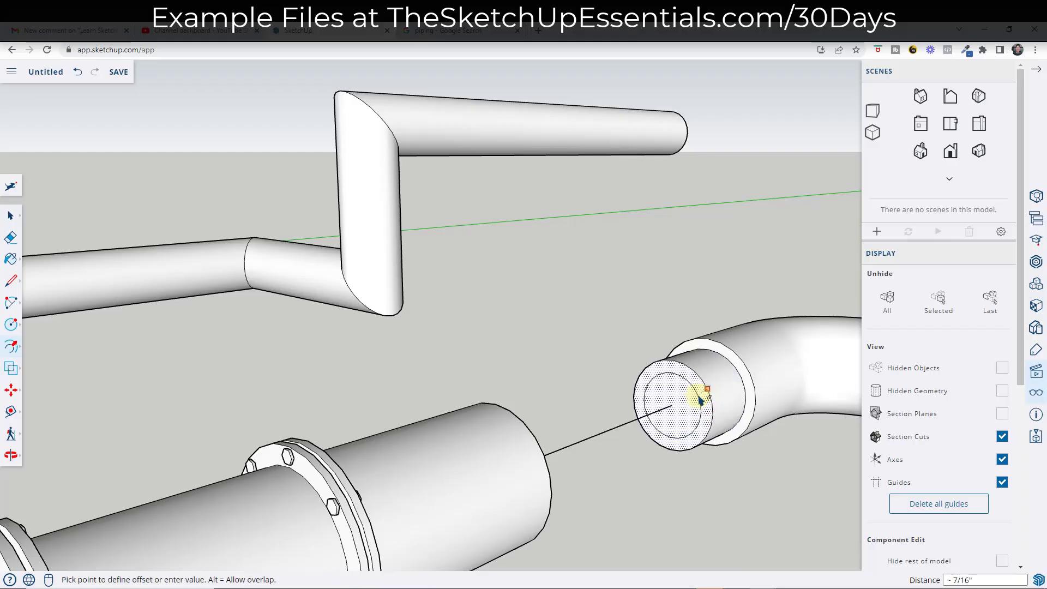
click(694, 398)
key(space)
- Extrude the innermost circular face about 1 15/16" to form the second, narrower step of the reducer
key(p)
click(682, 404)
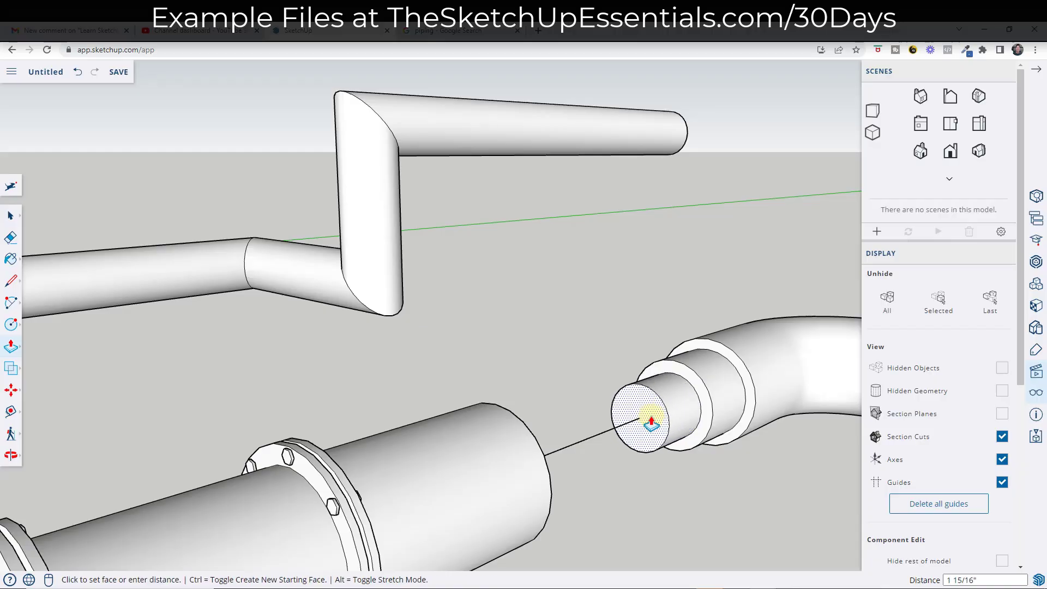
click(652, 417)
- Select the stepped reducer and copy it about 7 1/2" along the red axis, off to the side of the pipe
middle_drag(717, 444, 480, 396)
key(space)
drag(456, 345, 607, 479)
middle_drag(527, 416, 480, 346)
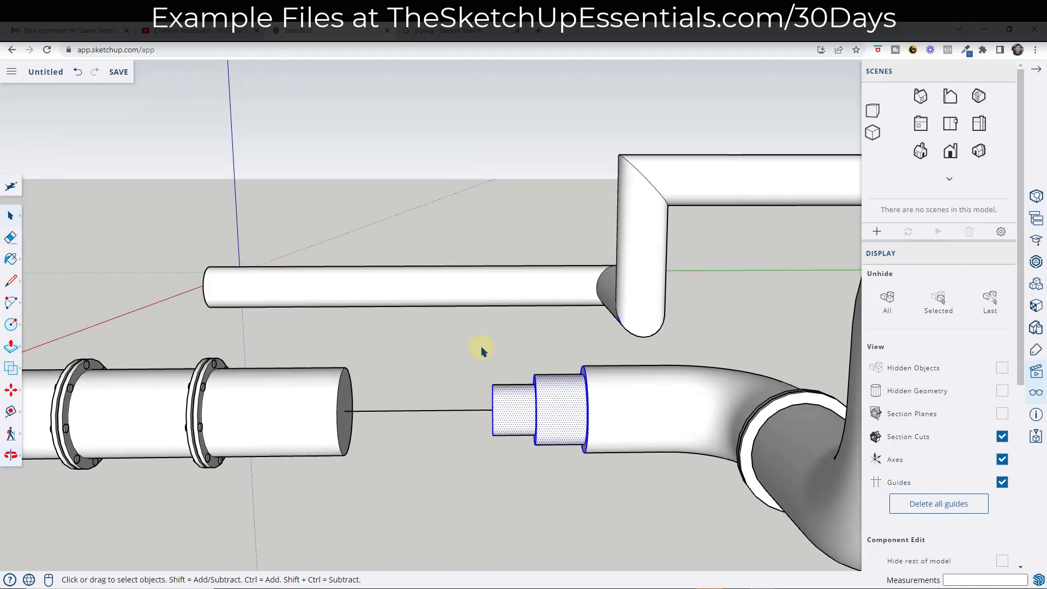
drag(462, 330, 605, 494)
key(m)
middle_drag(478, 420, 528, 438)
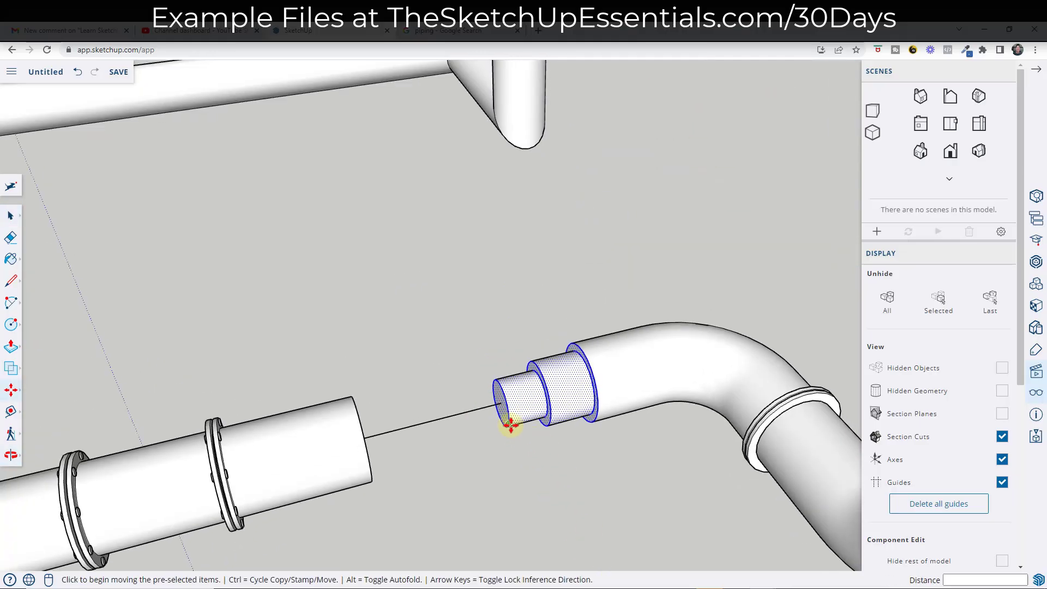
click(510, 425)
key(ctrl)
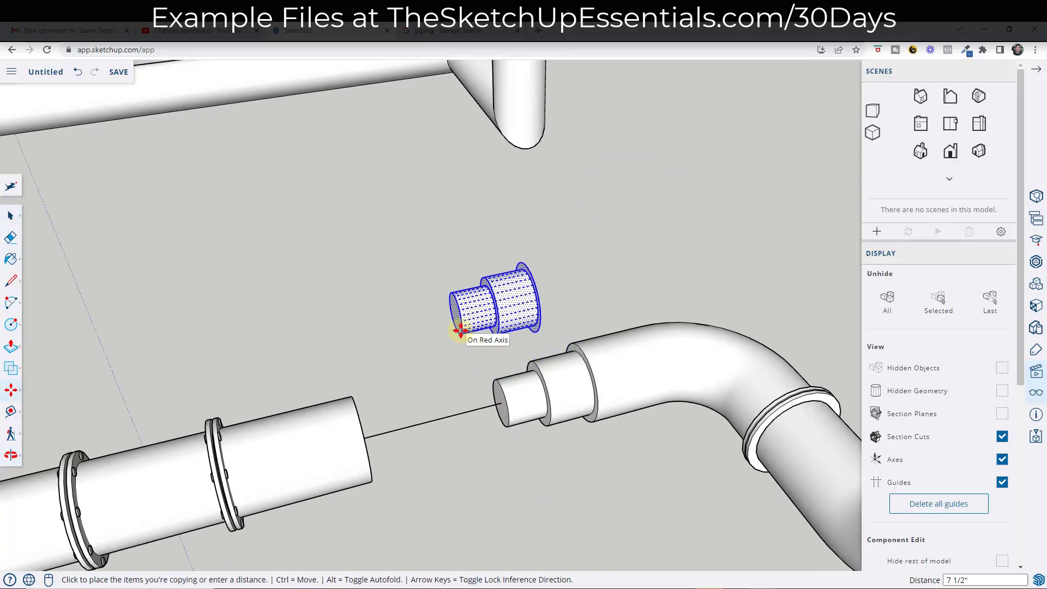
click(460, 330)
- Mirror the copied reducer with a green-axis scale of -1
key(s)
click(460, 298)
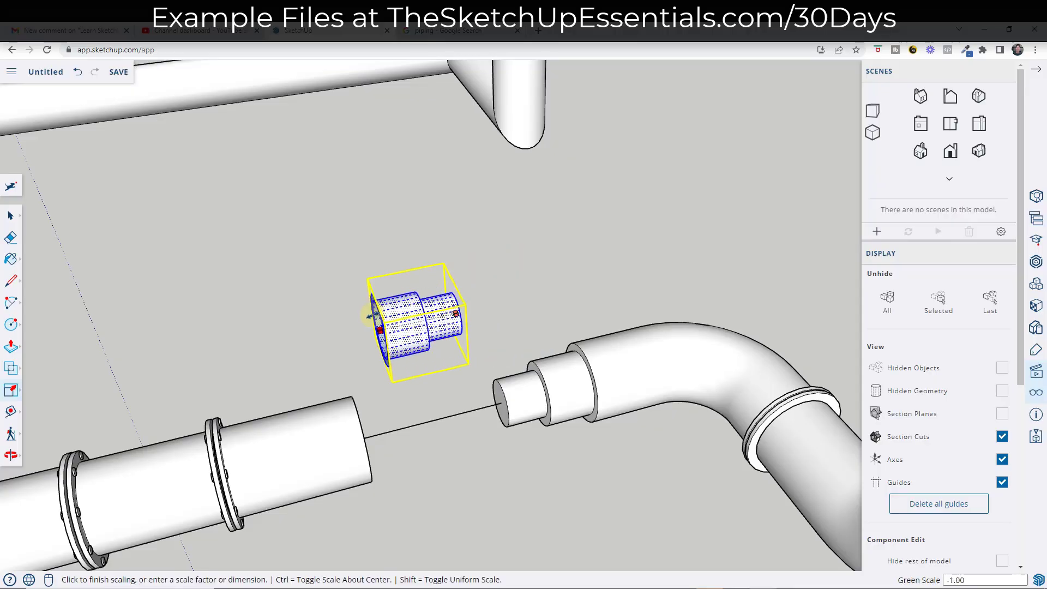
text(-1)
key(Return)
- Move the mirrored reducer from its flange rim onto the matching rim of the open pipe end across the gap
middle_drag(365, 319, 537, 302)
key(m)
scroll(518, 278, up, 5)
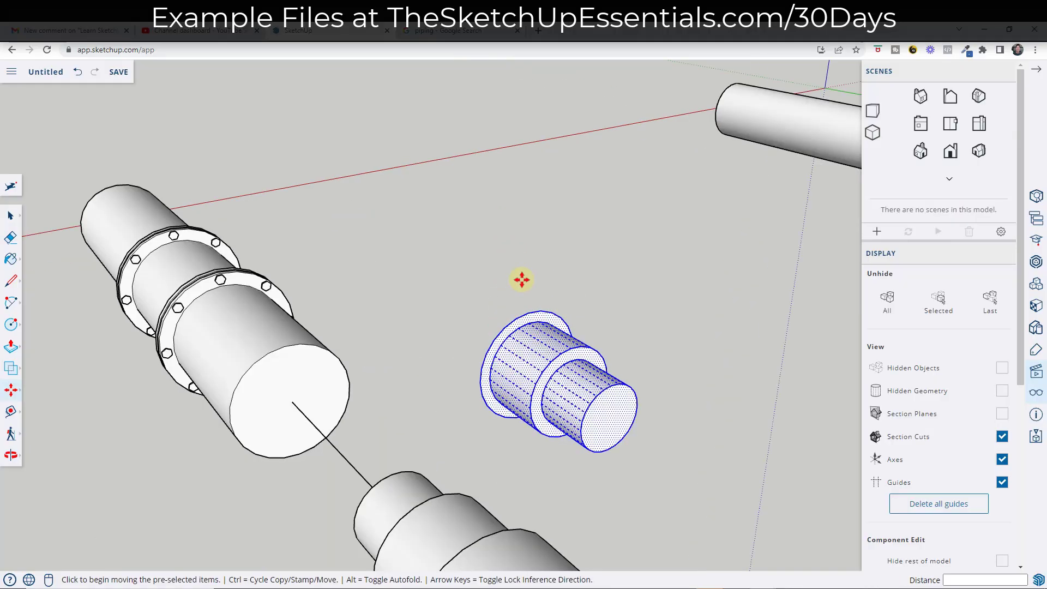
click(532, 317)
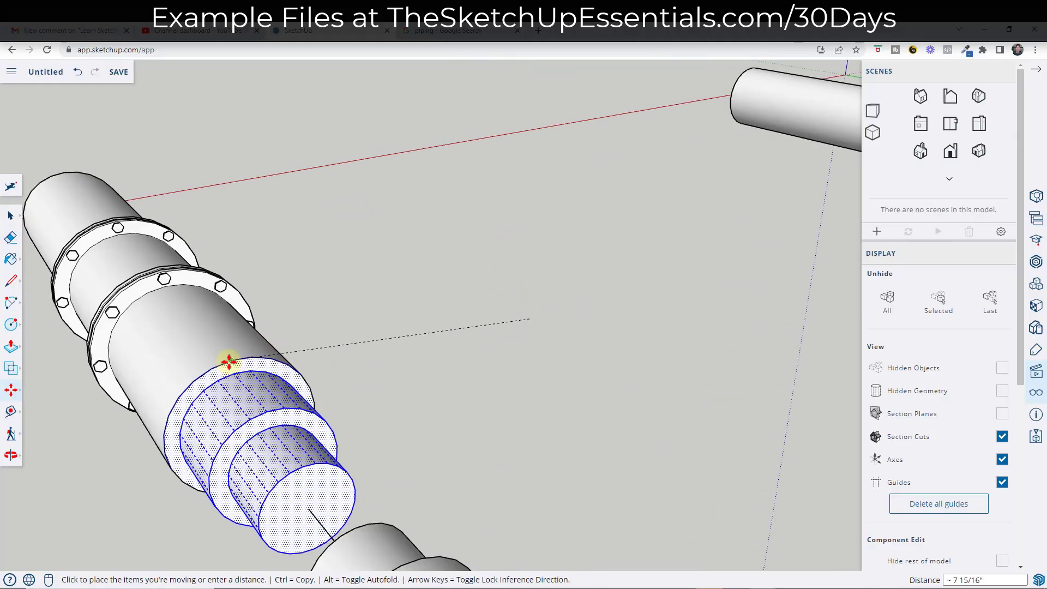
click(230, 361)
- Extrude the placed reducer's narrow end face across the gap to the opposite reducer, and remove the seam where they meet
middle_drag(230, 361, 444, 451)
key(p)
click(434, 427)
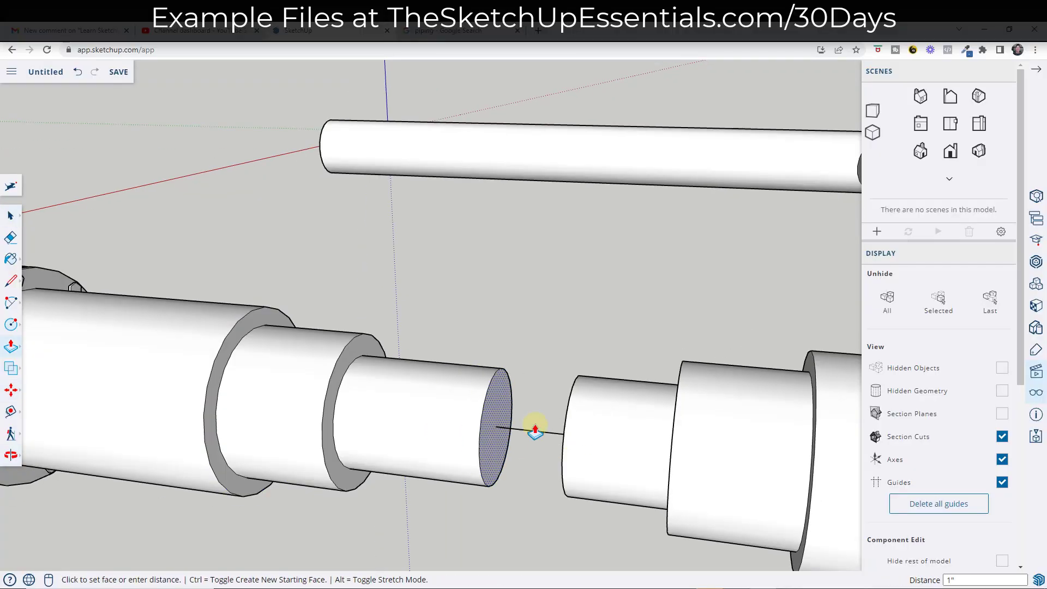
click(575, 384)
middle_drag(580, 427, 656, 394)
key(space)
drag(556, 309, 635, 540)
middle_drag(586, 374, 591, 449)
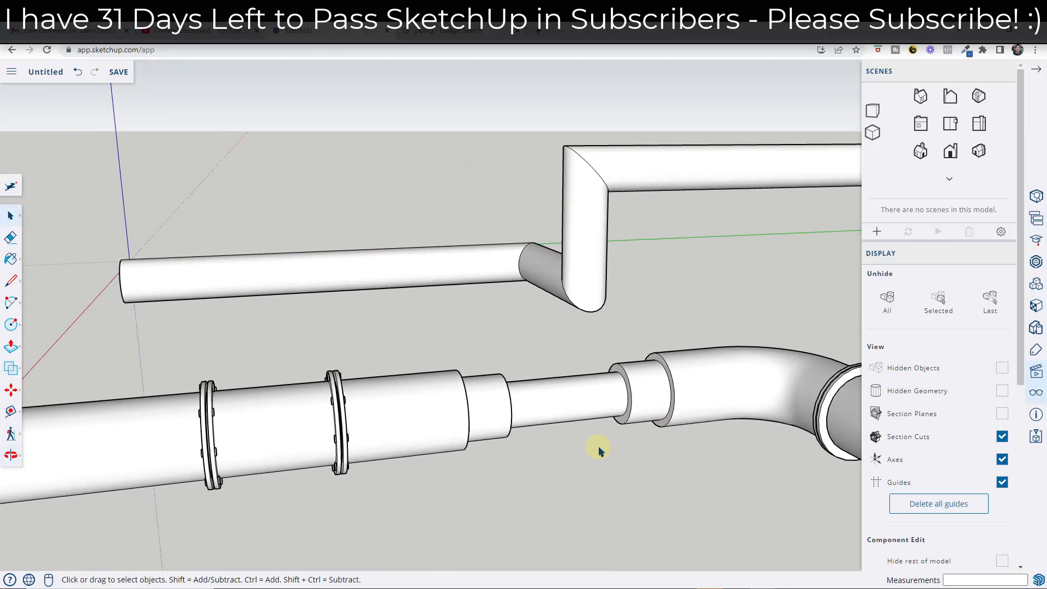
- Show hidden geometry and draw a short vertical line up from the midpoint of the narrow pipe's topmost lengthwise edge
scroll(599, 446, up, 5)
middle_drag(636, 359, 563, 351)
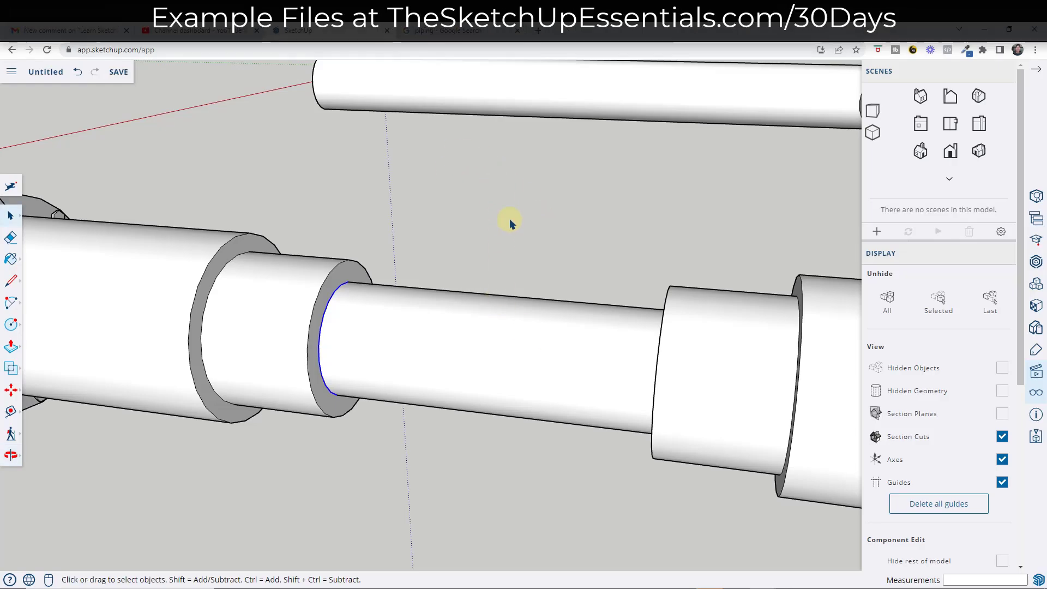
middle_drag(491, 239, 525, 301)
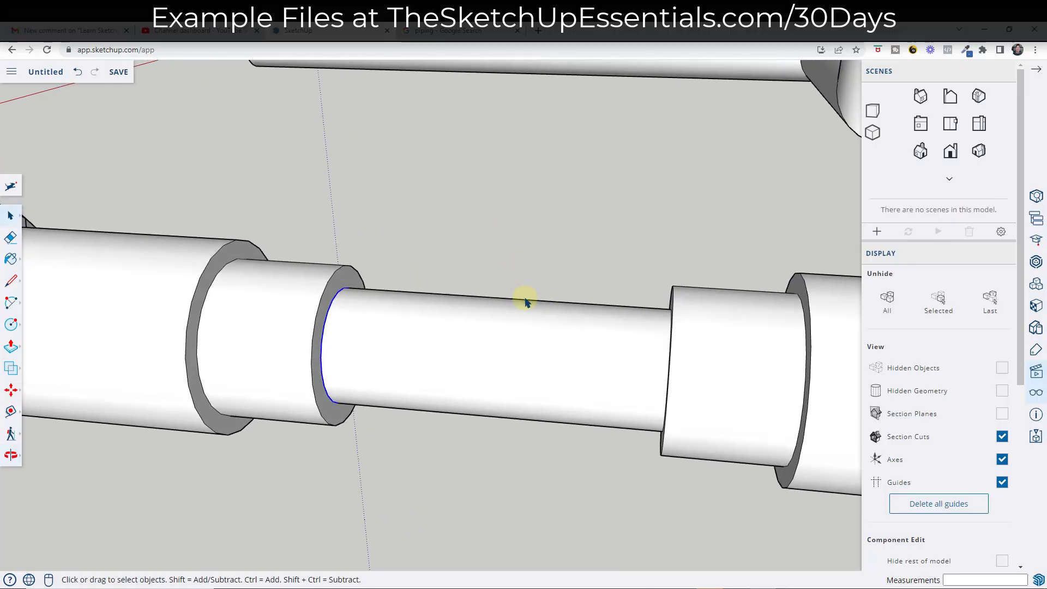
click(1002, 390)
middle_drag(458, 311, 567, 285)
scroll(626, 295, up, 2)
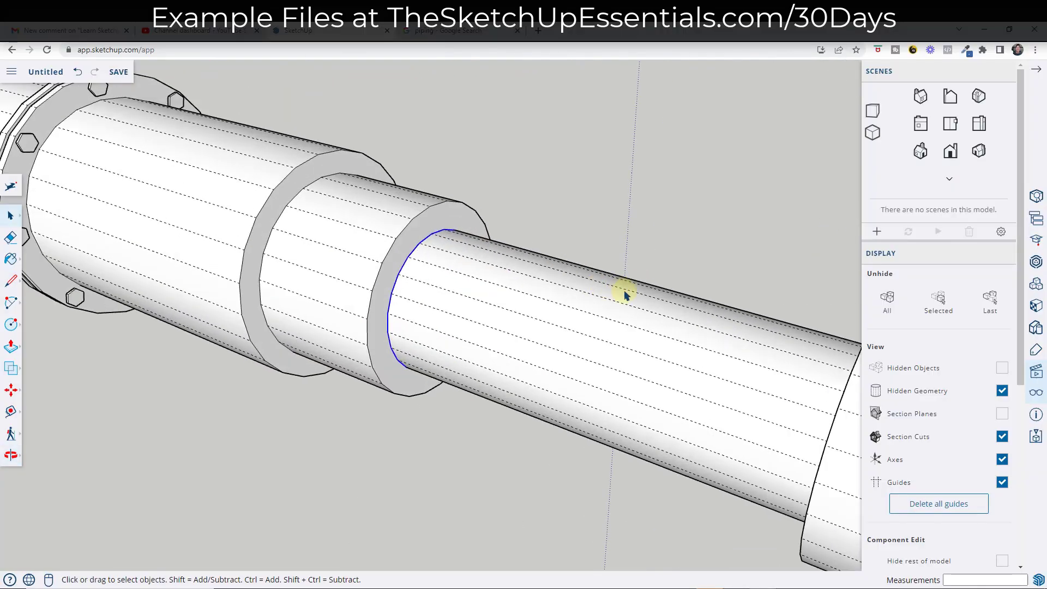
key(l)
click(620, 285)
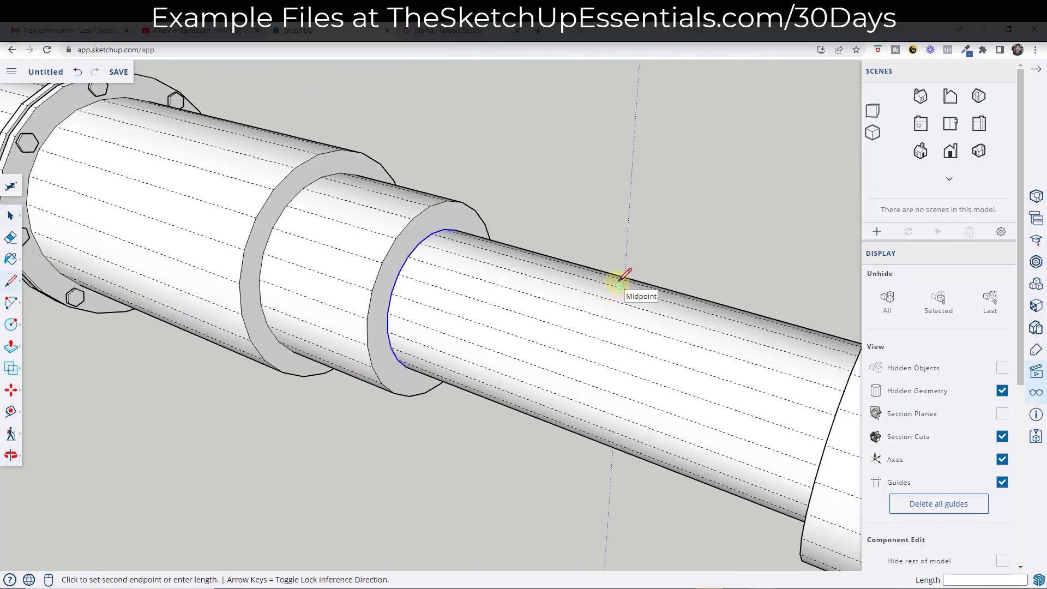
click(620, 267)
- Switch the camera to a parallel-projection top view of the narrow pipe section
key(c)
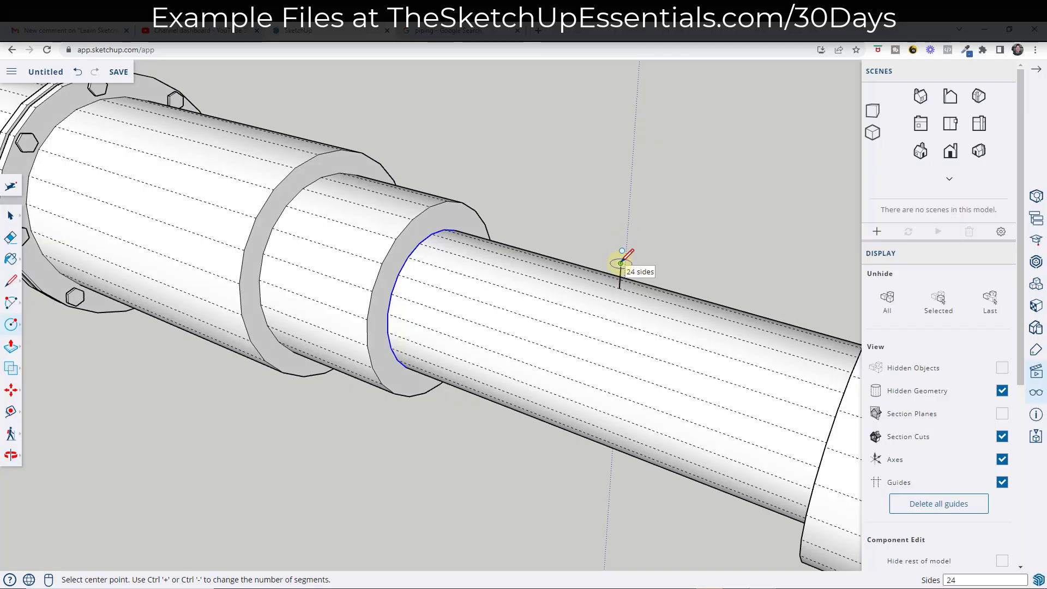
click(946, 130)
click(872, 133)
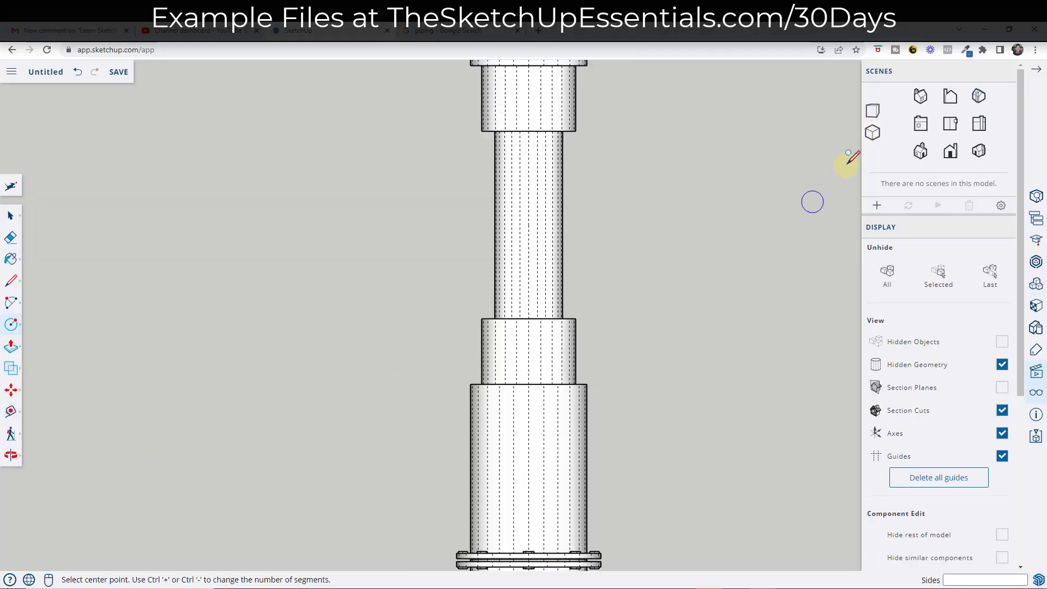
scroll(528, 224, up, 1)
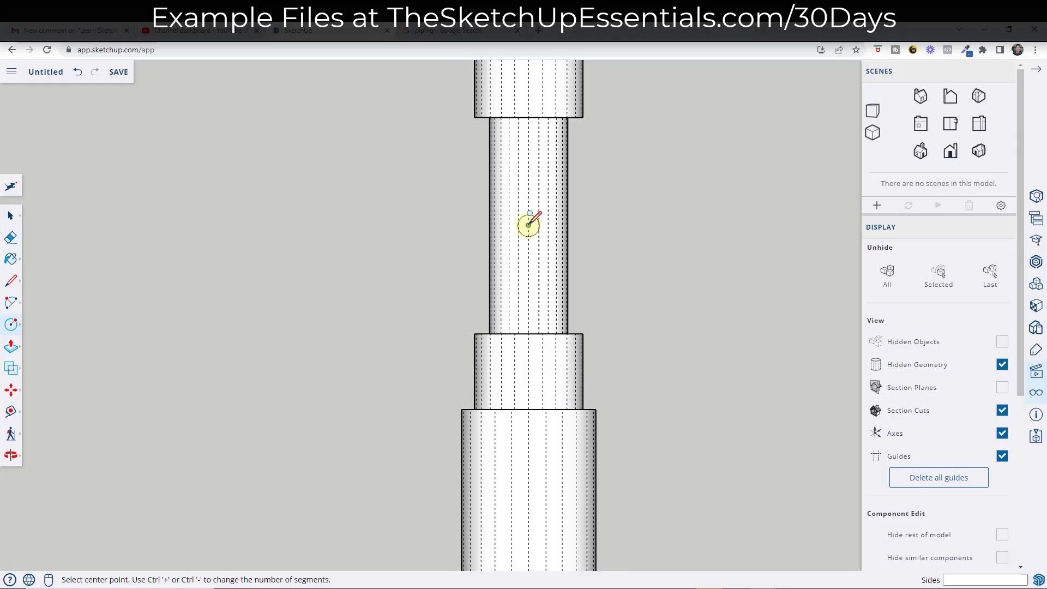
- Try a circle of 13/16" radius centred over the narrow pipe's midpoint, and undo it
click(528, 224)
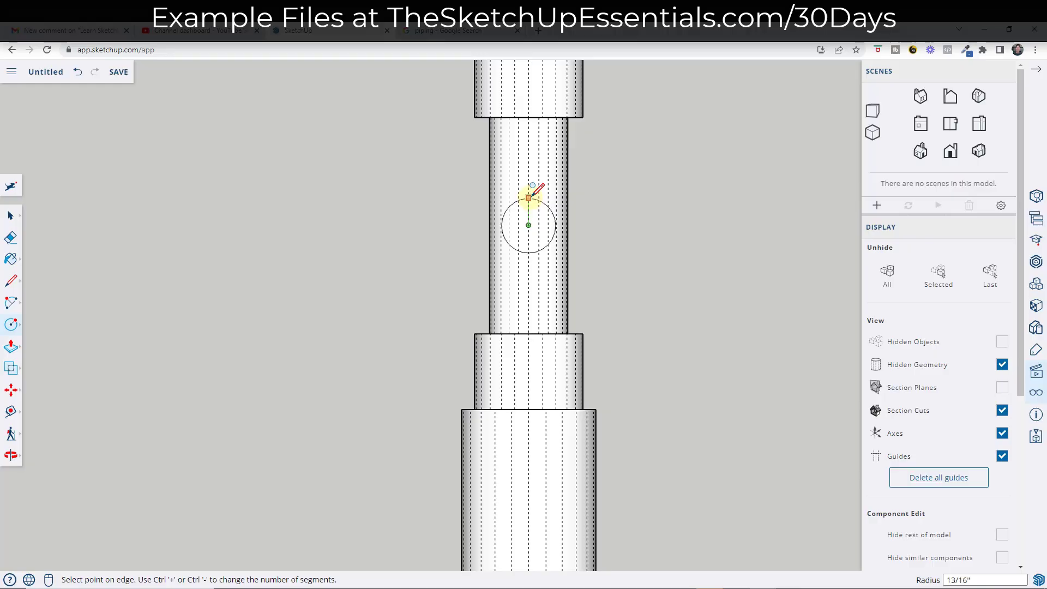
click(529, 198)
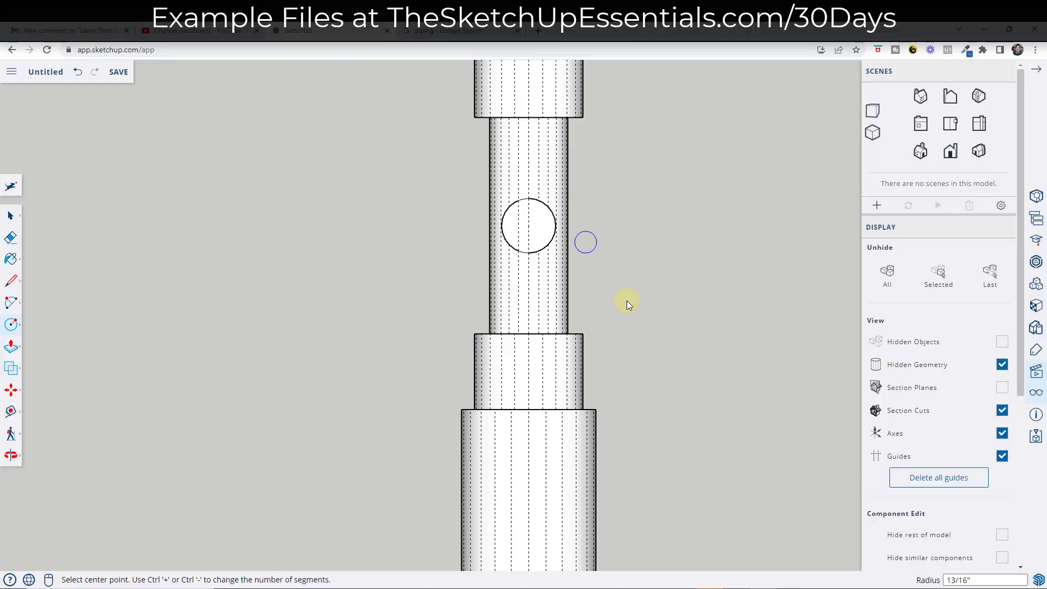
middle_drag(626, 300, 291, 79)
key(space)
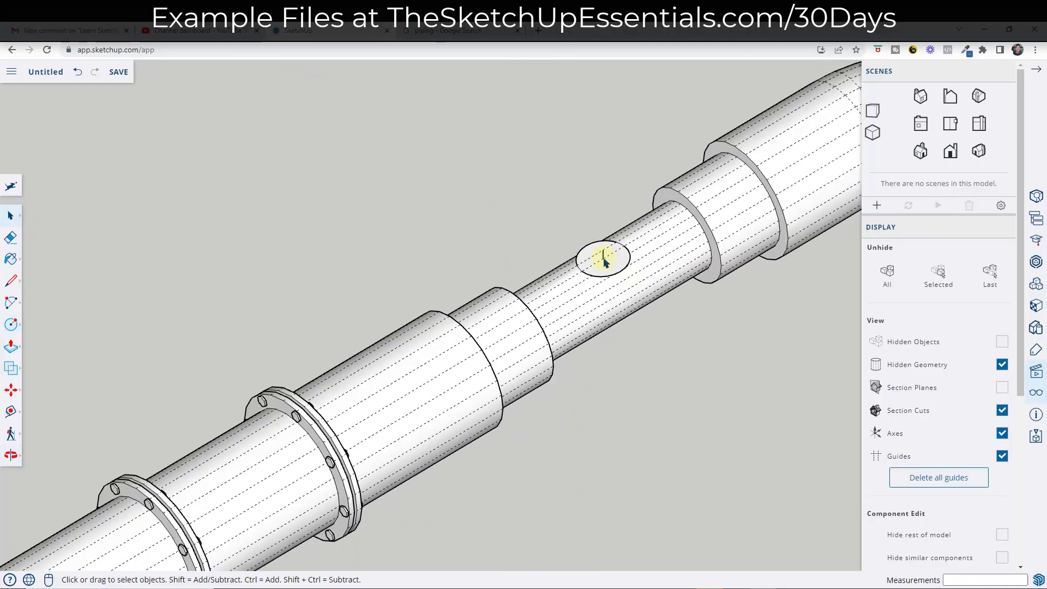
scroll(708, 258, up, 3)
key(ctrl+z)
- Draw a horizontal circle of about 1 1/16" radius centred on the short line's upper end, and erase the line
key(c)
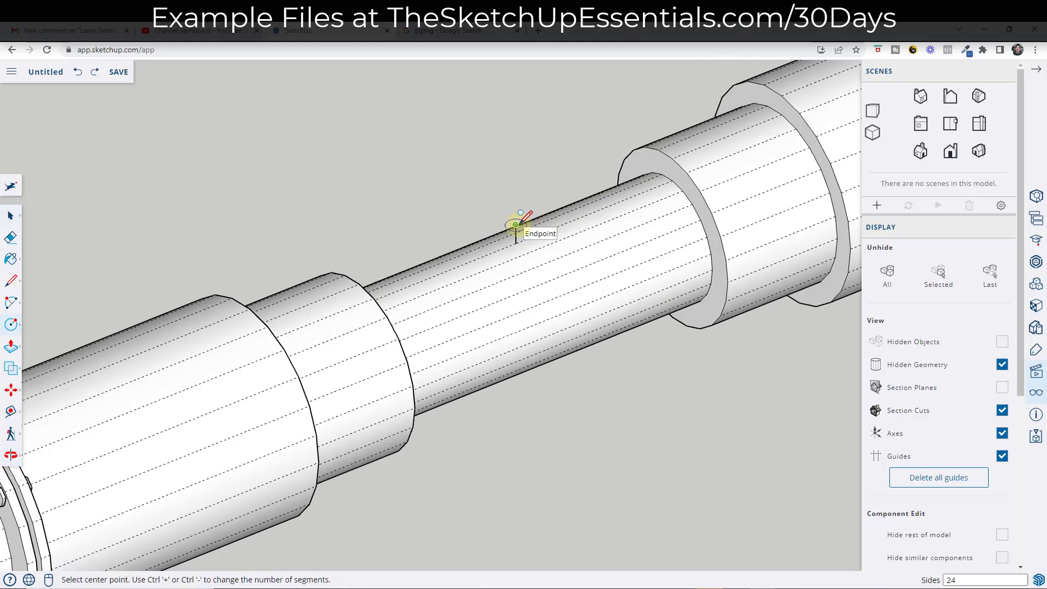
click(516, 224)
click(951, 127)
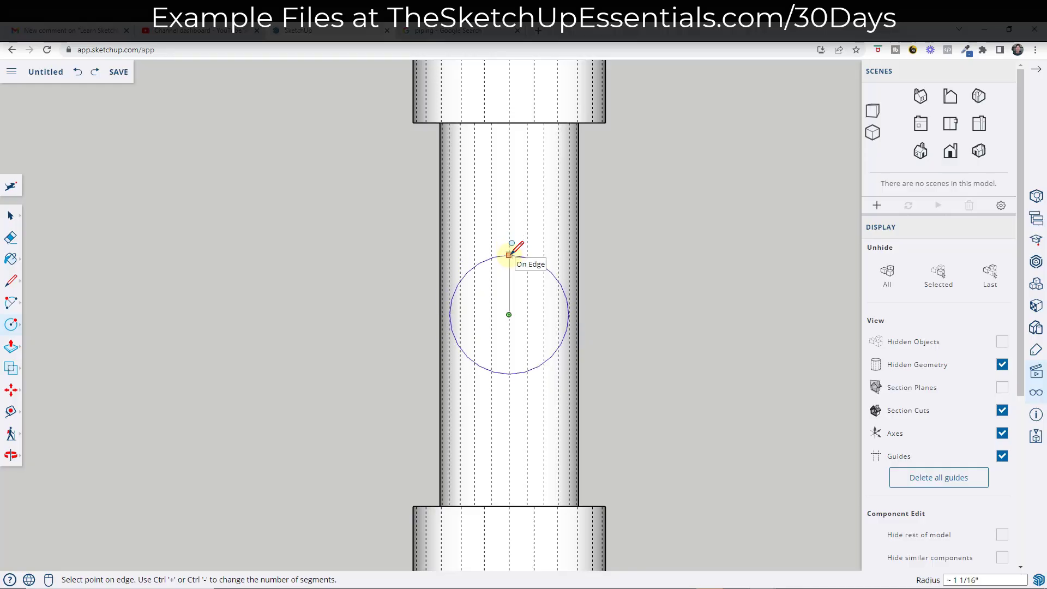
click(508, 255)
middle_drag(523, 262, 552, 170)
key(space)
middle_drag(534, 245, 509, 182)
key(e)
middle_drag(539, 221, 612, 278)
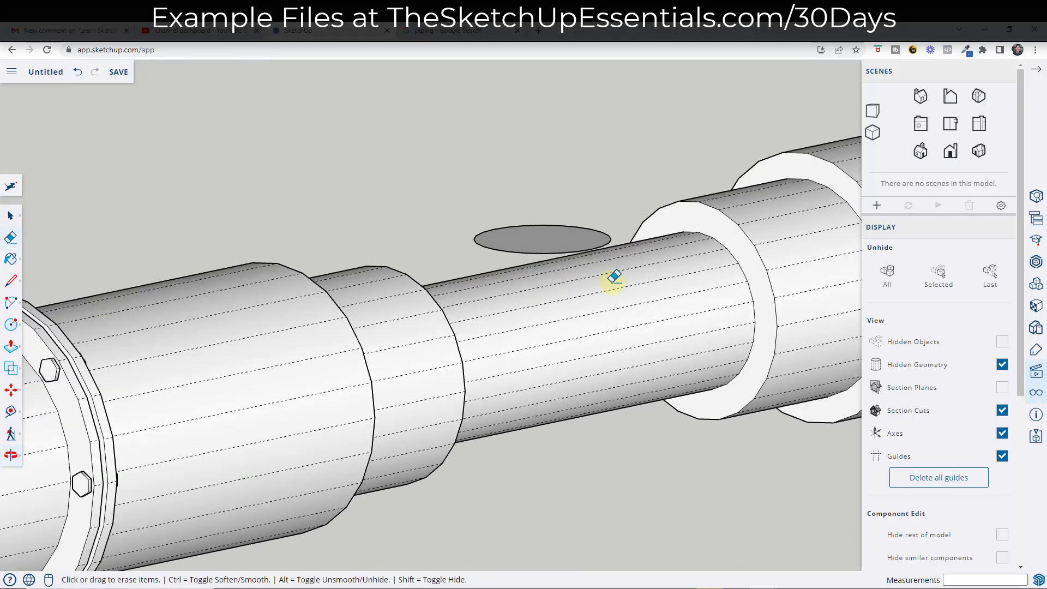
- Select the circular face with its edge above the narrow pipe and make it a group
key(space)
key(p)
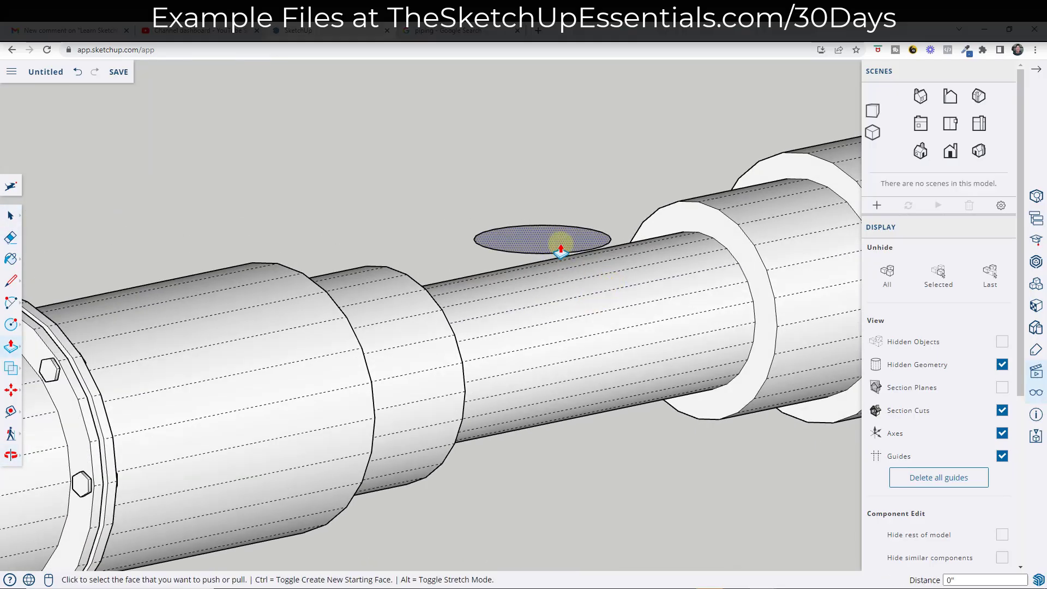
key(space)
right_click(561, 240)
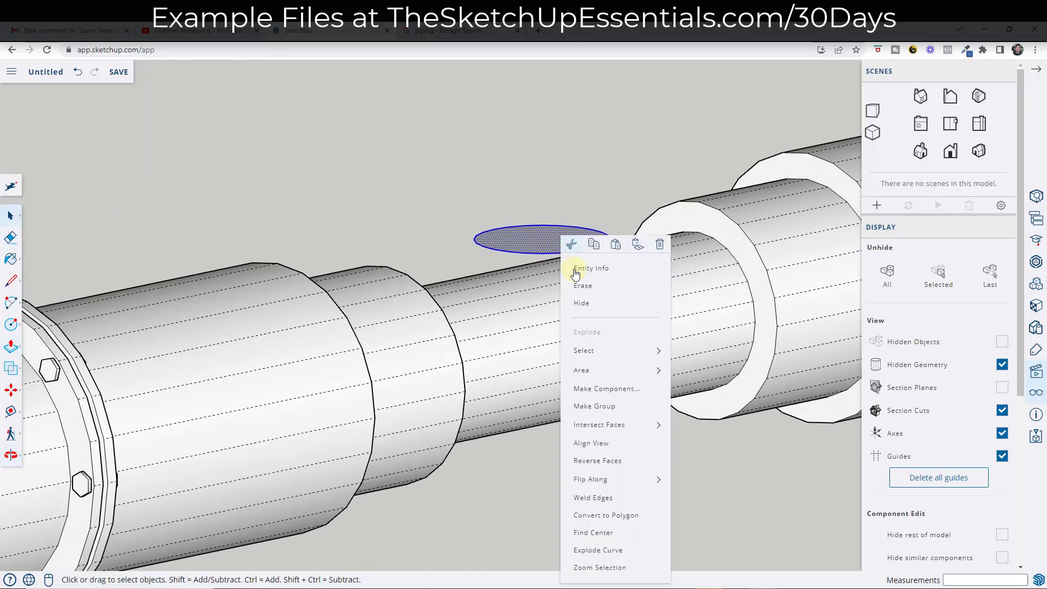
click(597, 406)
- Open the circle's group and extrude its face downward into the narrow pipe
double_click(556, 236)
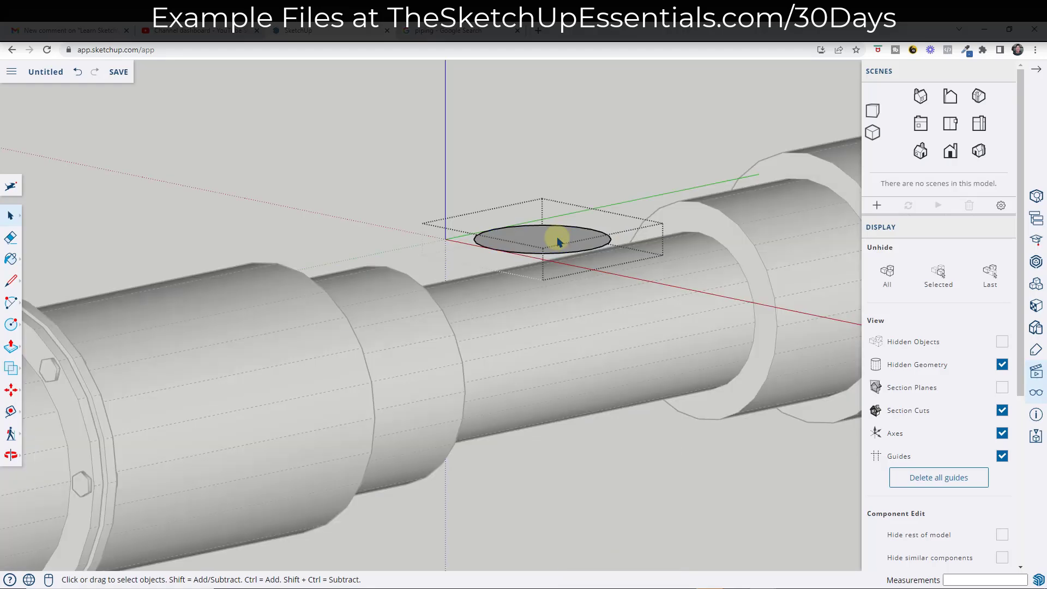
key(p)
click(556, 242)
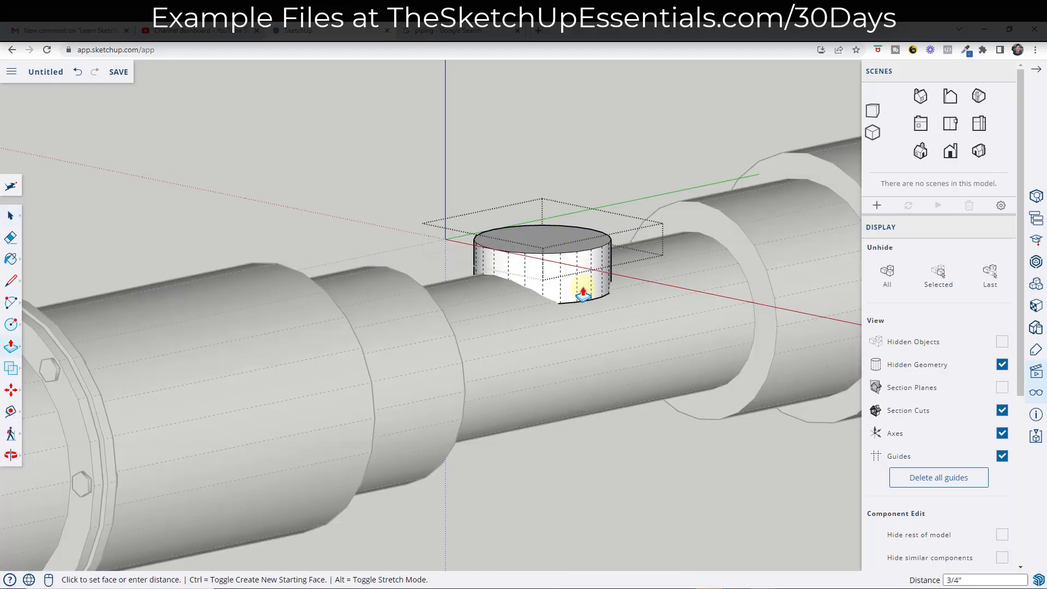
click(582, 324)
key(space)
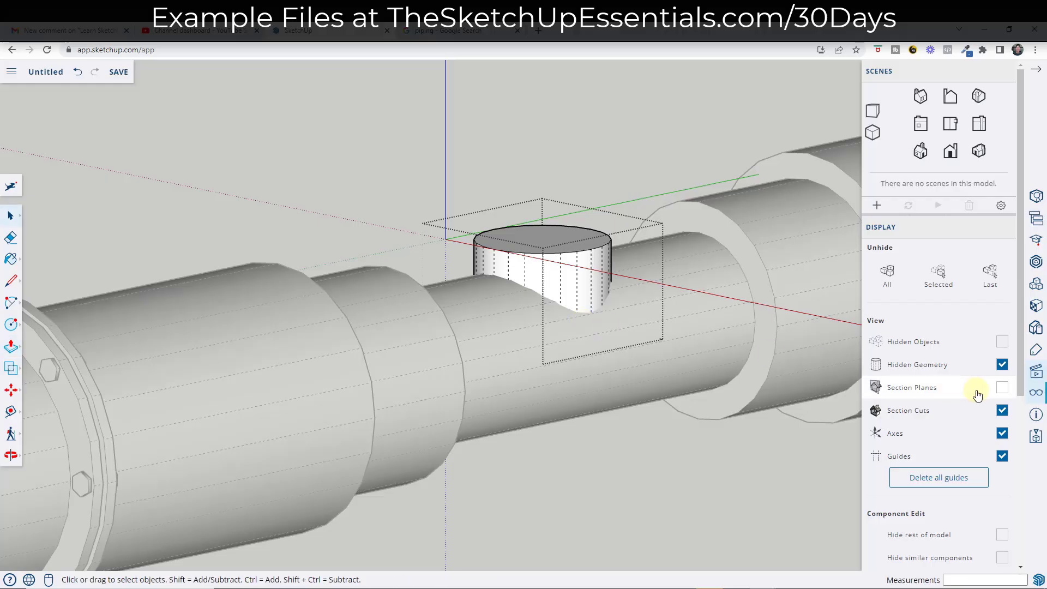
- Close the branch cylinder's group and turn off hidden geometry
click(1002, 364)
click(588, 144)
middle_drag(665, 152, 748, 288)
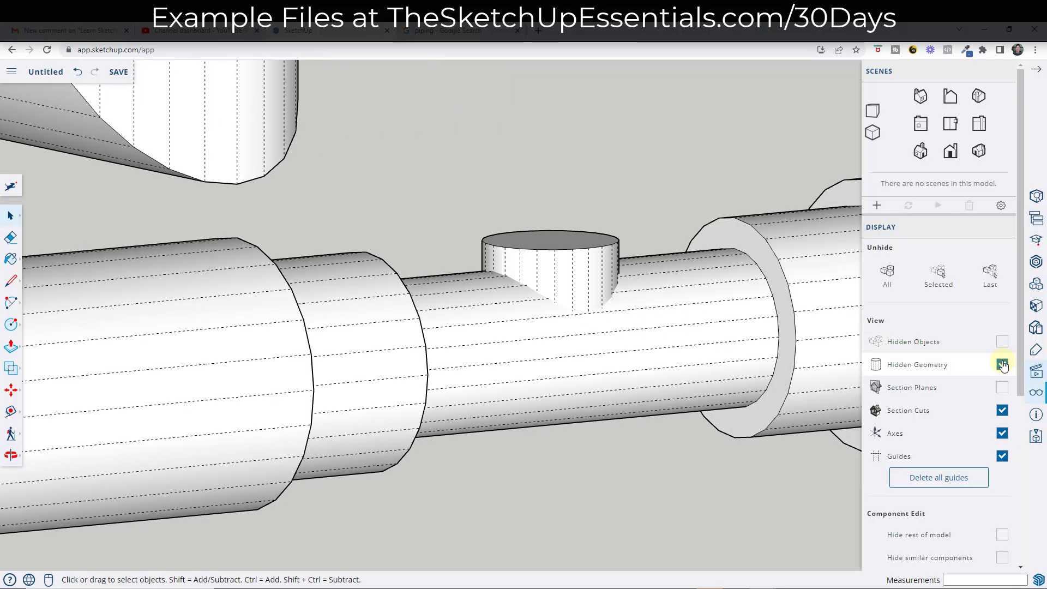
middle_drag(551, 320, 500, 343)
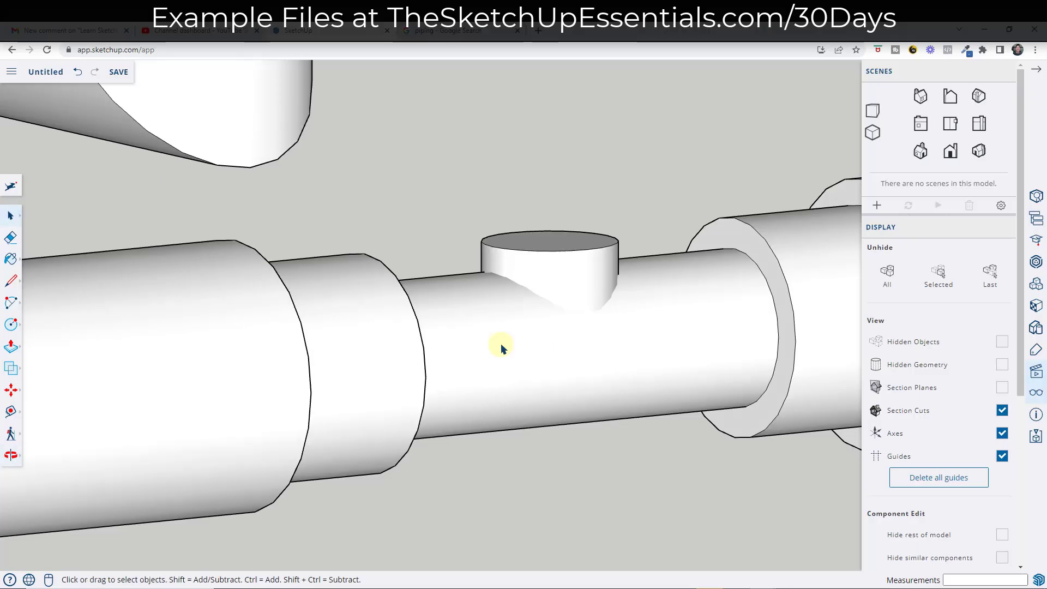
- Take the narrow pipe's surface out of view to reveal the cylinder inside it, and undo that change
right_click(501, 343)
click(522, 410)
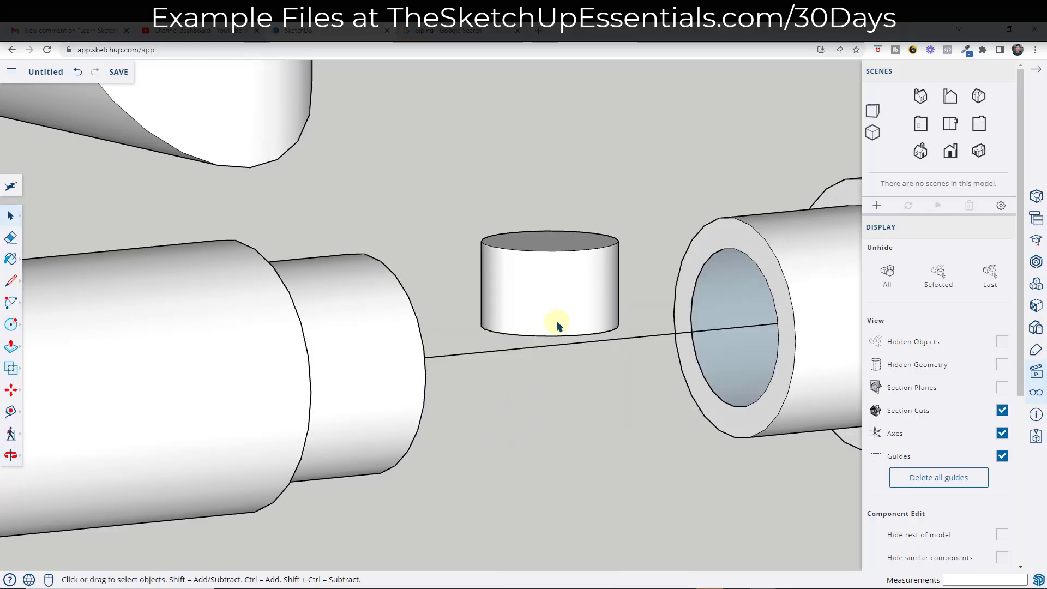
key(ctrl+z)
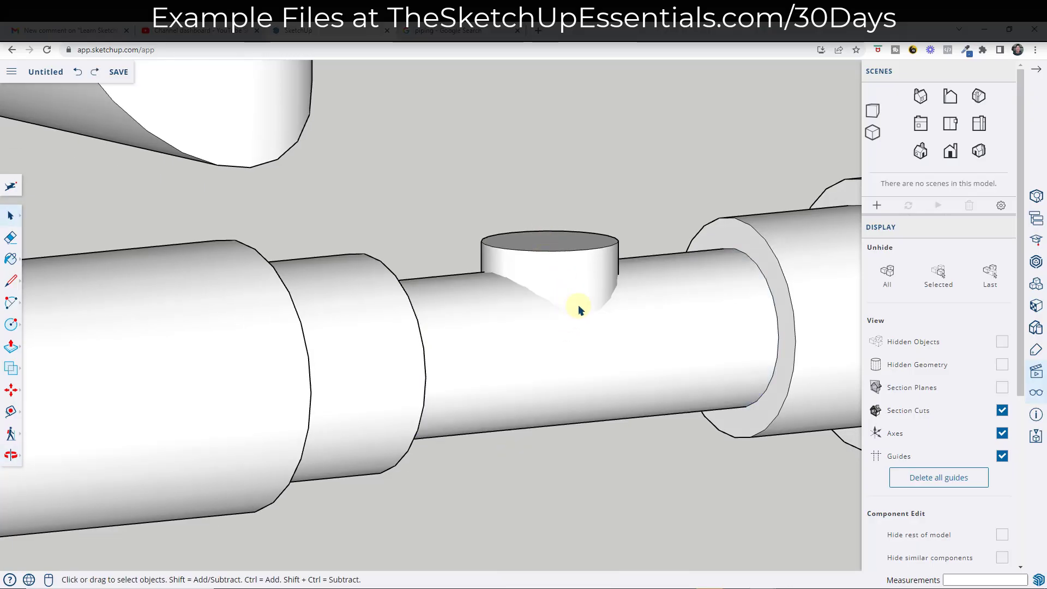
- Switch the camera back to perspective with the branch cylinder in view
middle_drag(579, 303, 626, 309)
scroll(656, 281, down, 10)
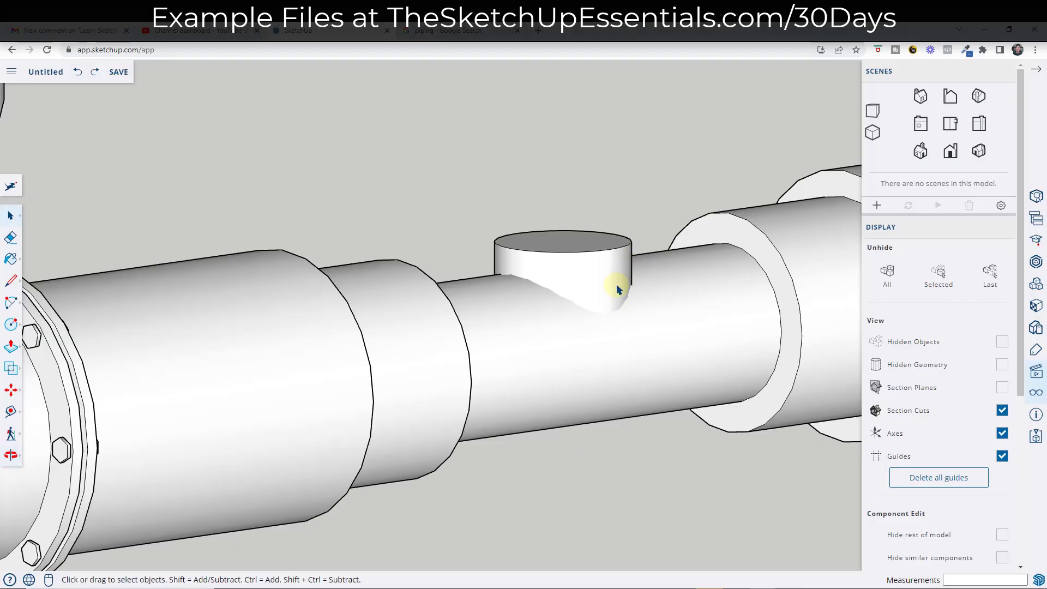
scroll(654, 292, up, 5)
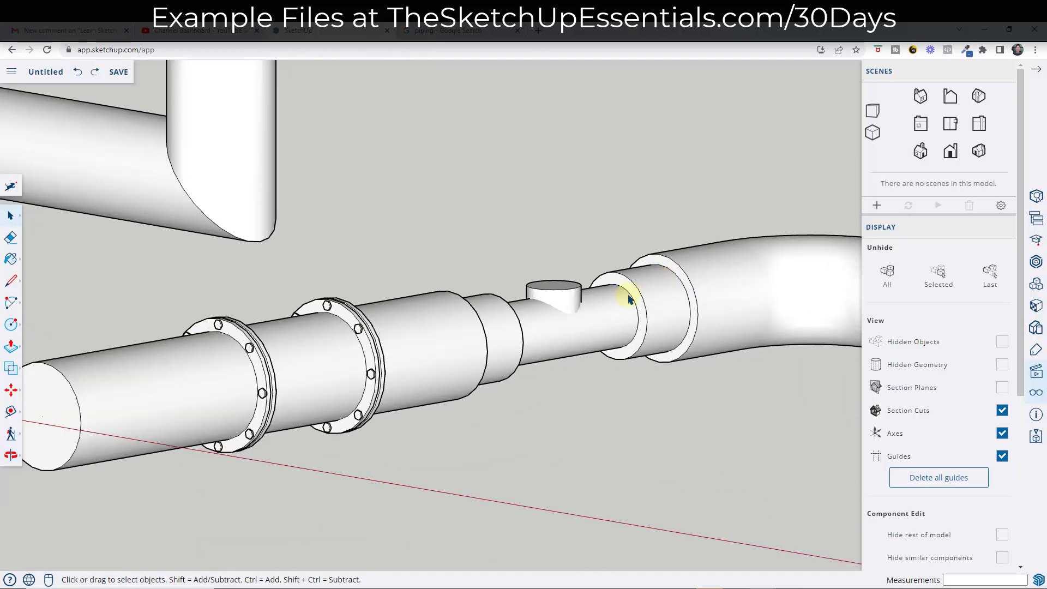
click(874, 112)
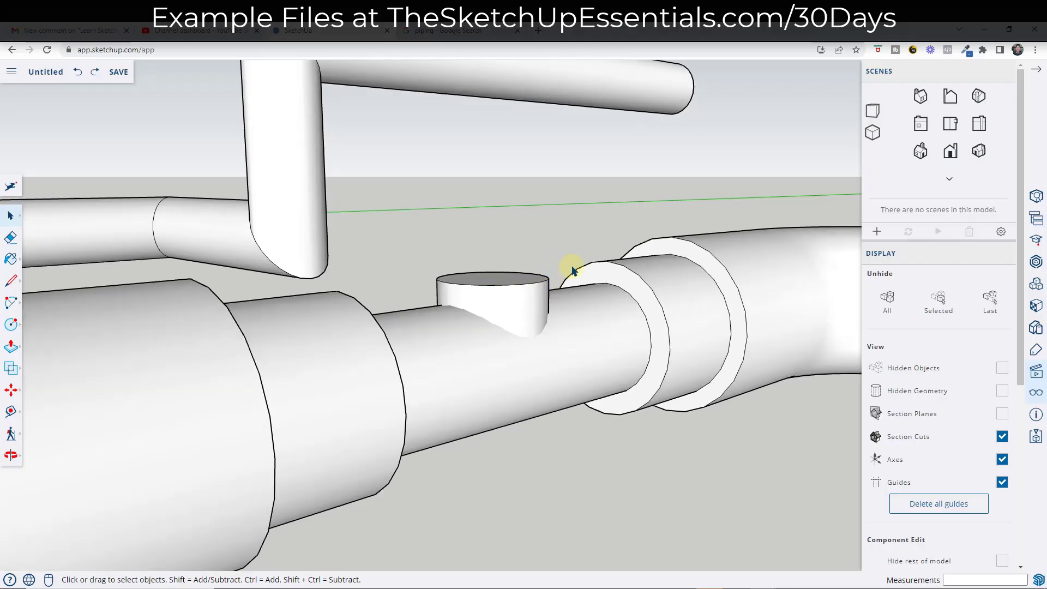
middle_drag(567, 276, 487, 288)
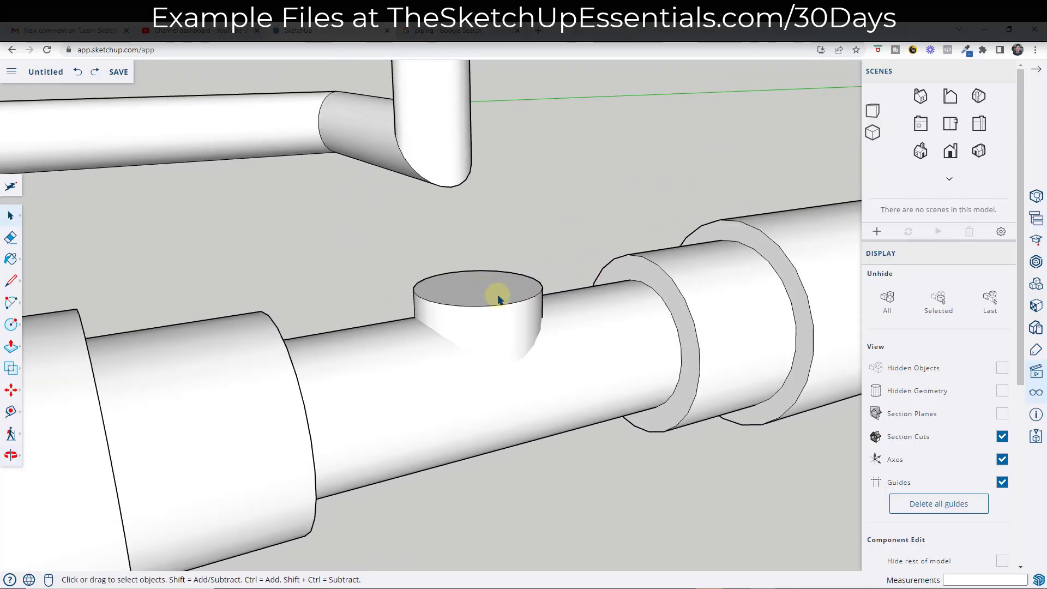
- Open the branch cylinder's group and offset its top face inward by about 1/4"
click(520, 293)
middle_drag(516, 283, 500, 297)
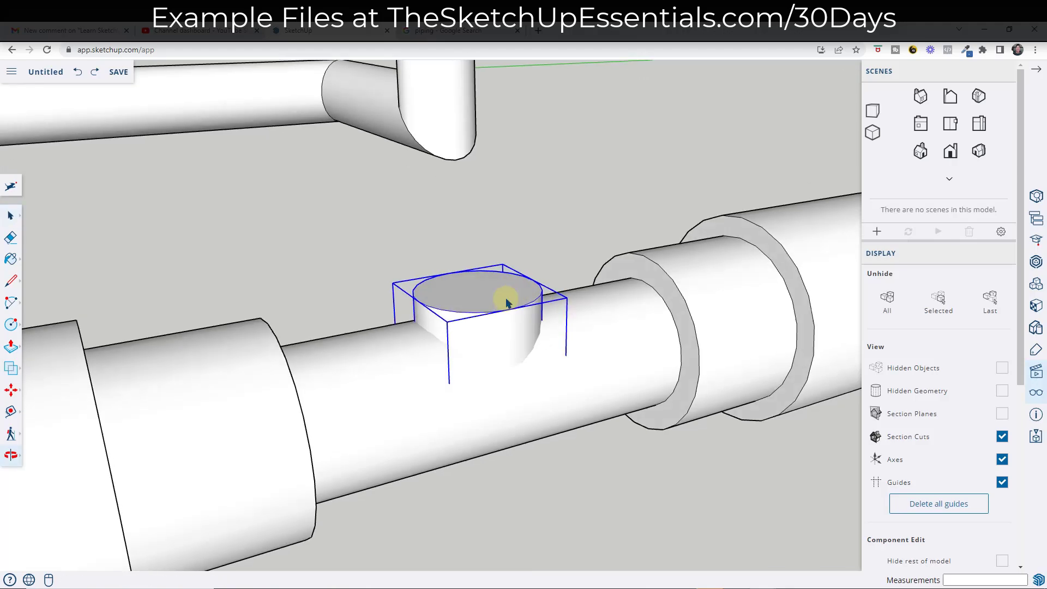
double_click(501, 297)
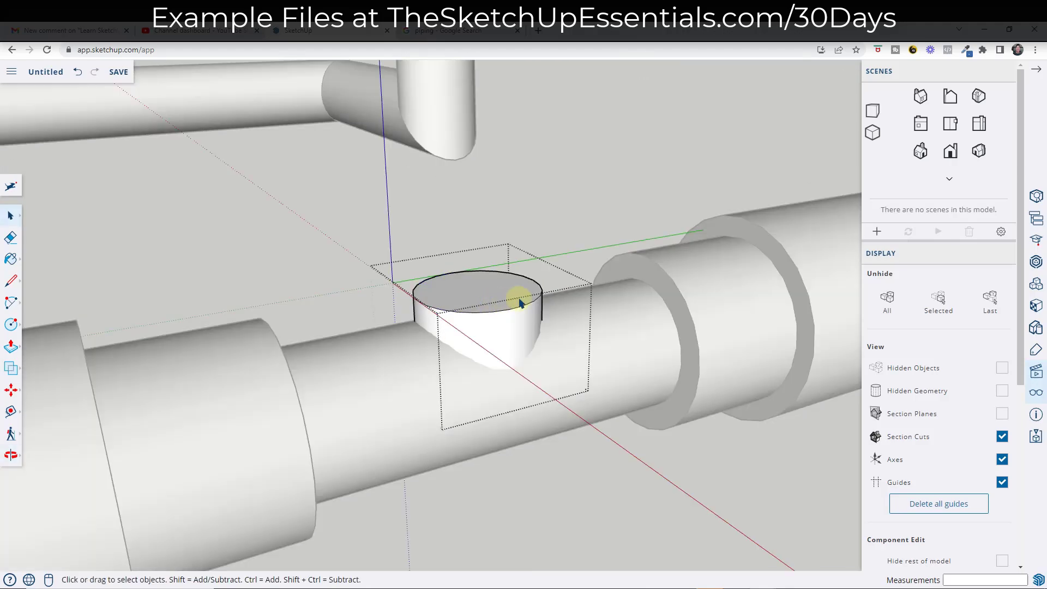
key(f)
middle_drag(523, 298, 523, 322)
click(523, 320)
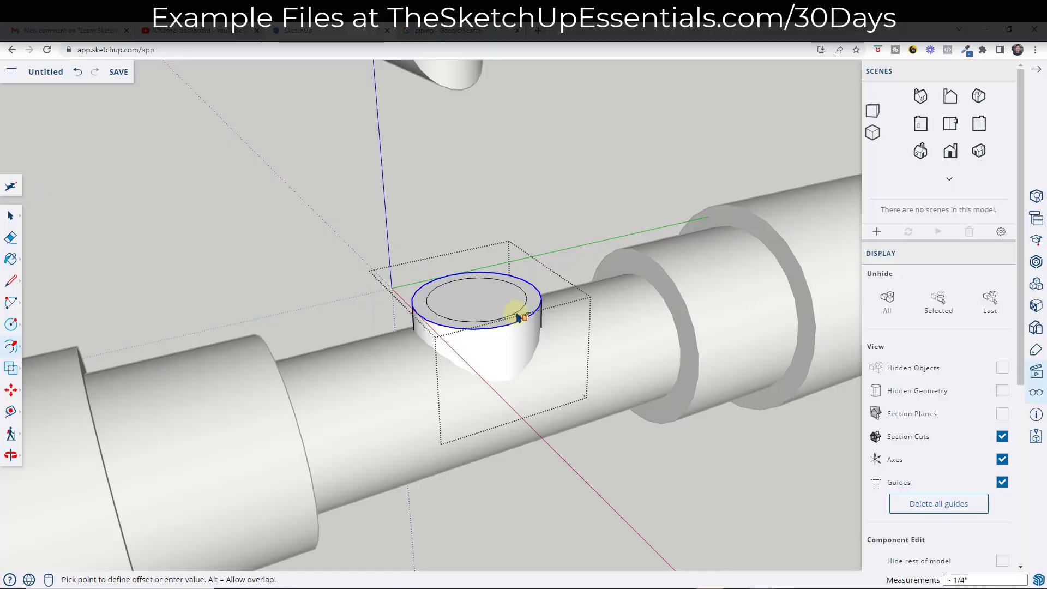
click(516, 313)
key(space)
- Extrude the inner circular face upward to form a narrower second step on the branch
key(p)
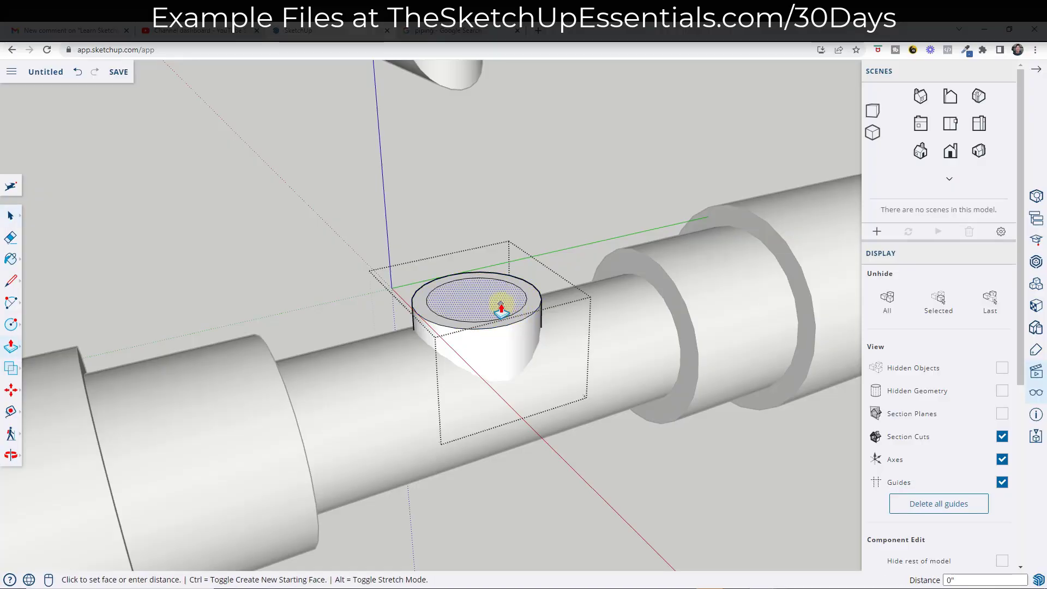
click(498, 302)
click(524, 270)
key(space)
- Offset the top face of the branch's second step inward
key(f)
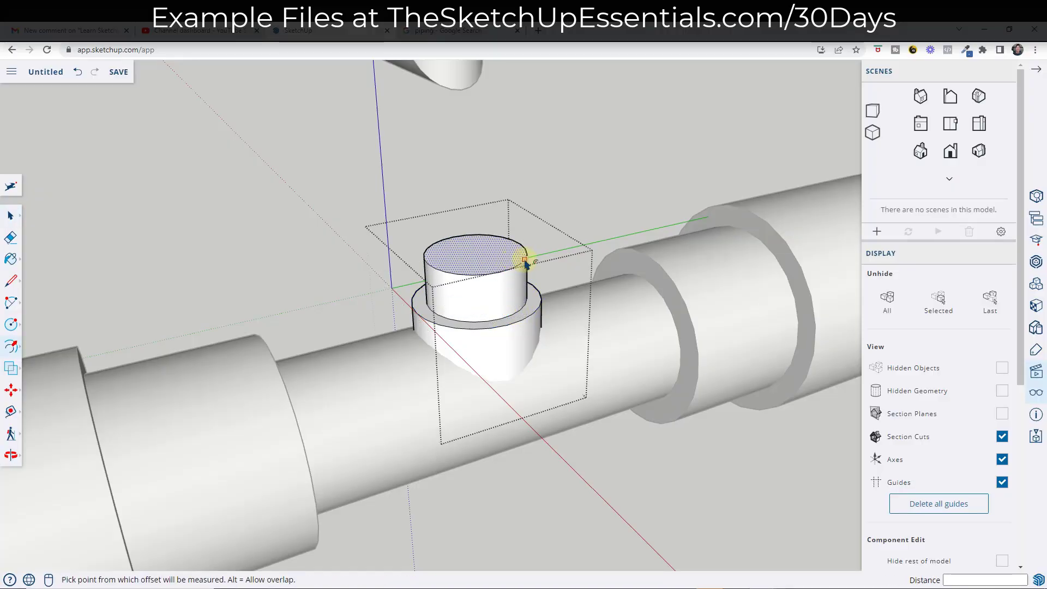
click(523, 260)
click(504, 263)
key(space)
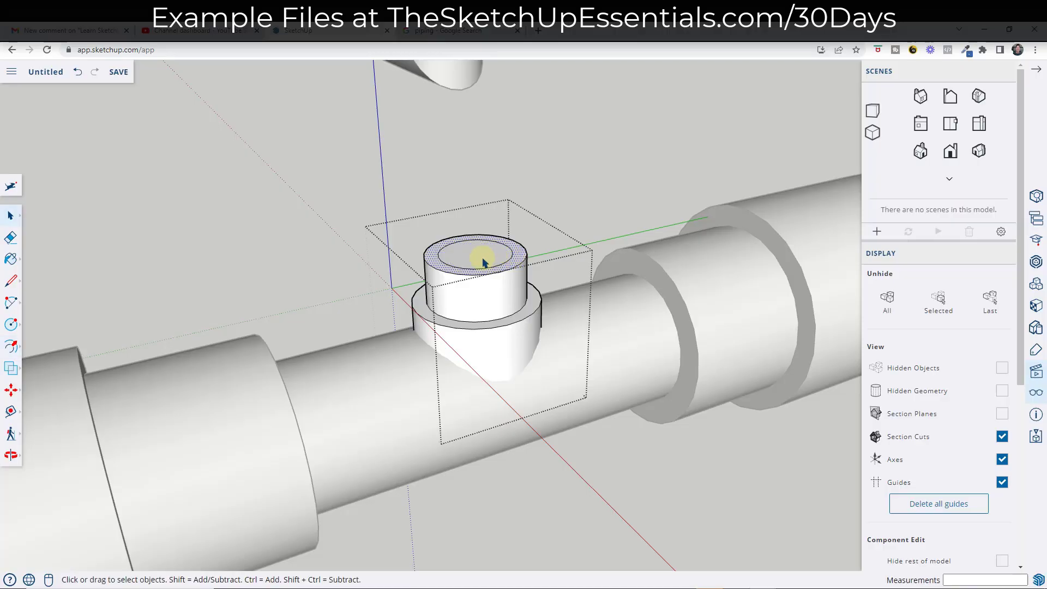
- Extrude the inner circular face upward to form a third, narrower step on the branch
key(p)
key(space)
click(527, 236)
double_click(487, 254)
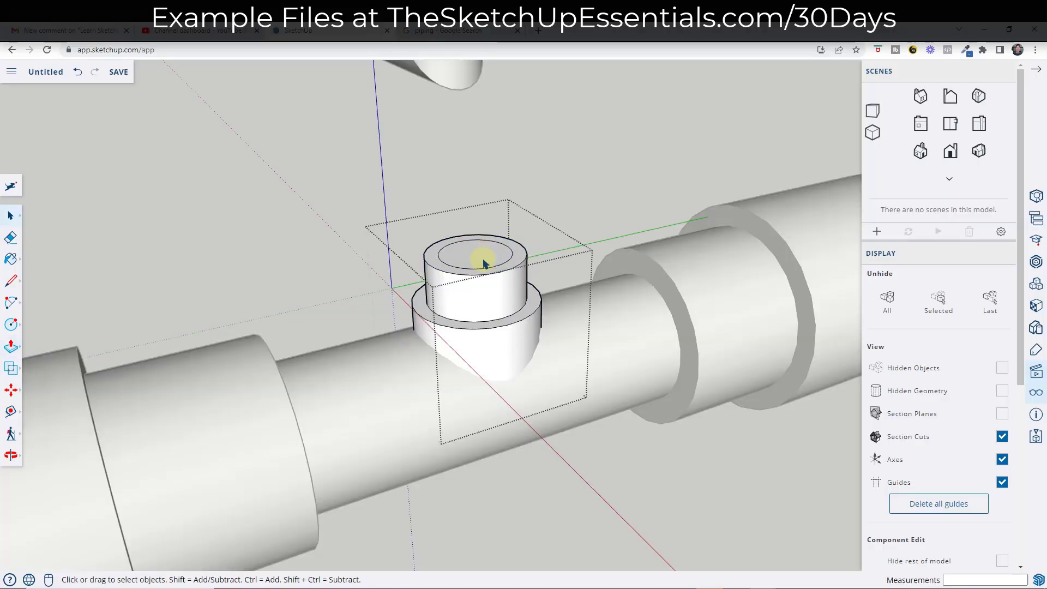
key(p)
click(479, 256)
click(479, 235)
key(space)
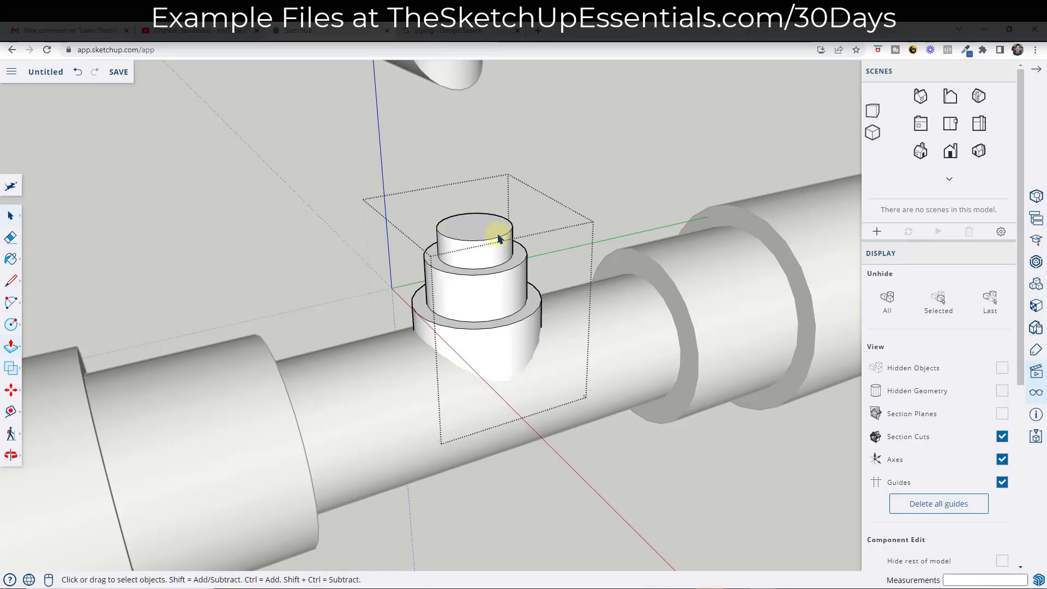
- Offset the third step's top face inward by about 7/16", extrude the small centre circle up 1" as a stem, and close the group
key(f)
click(502, 234)
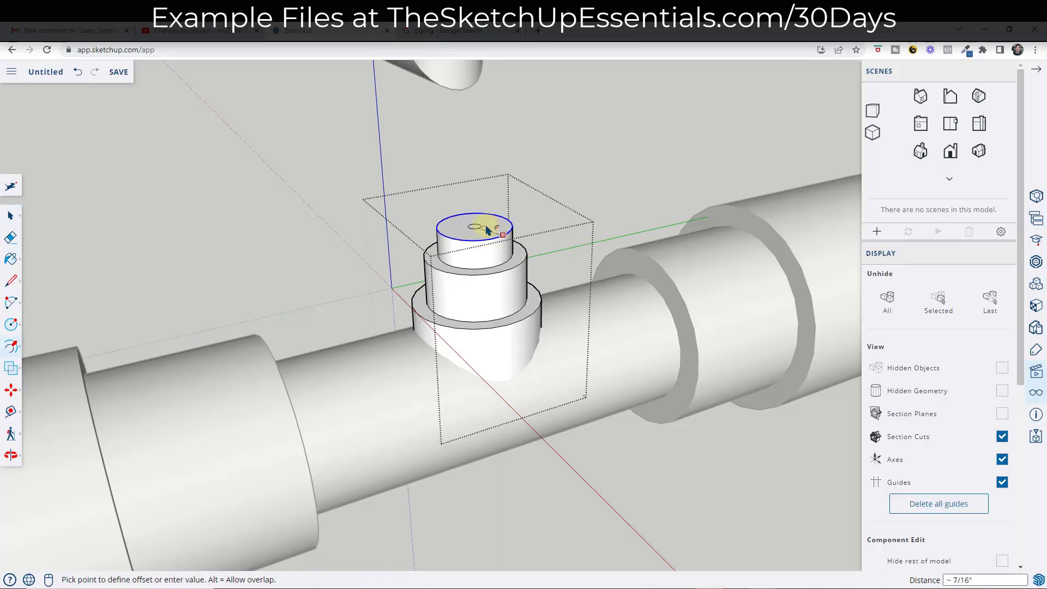
click(488, 230)
key(space)
key(p)
click(476, 227)
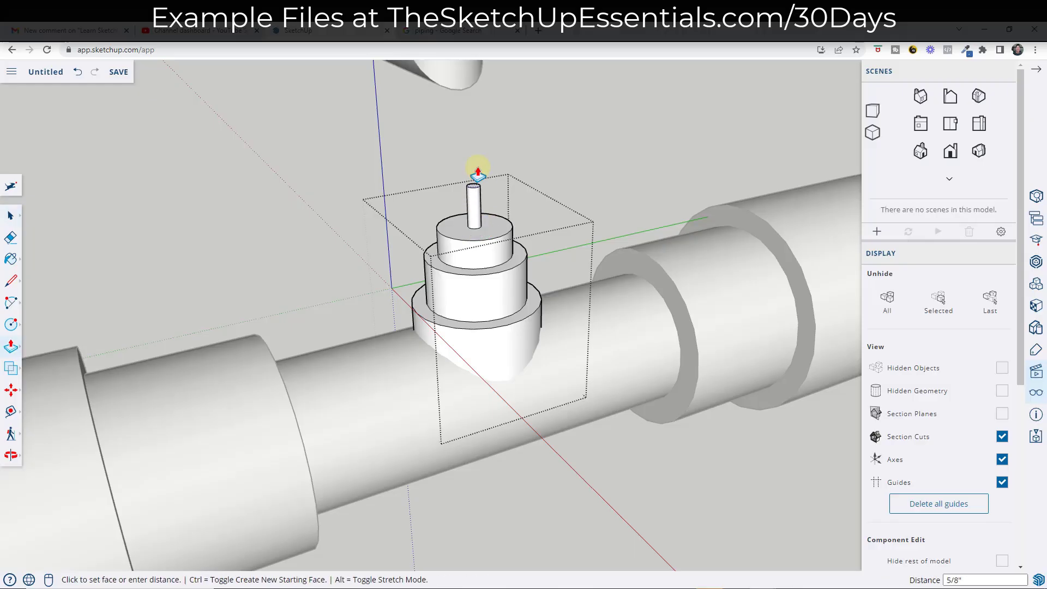
click(478, 155)
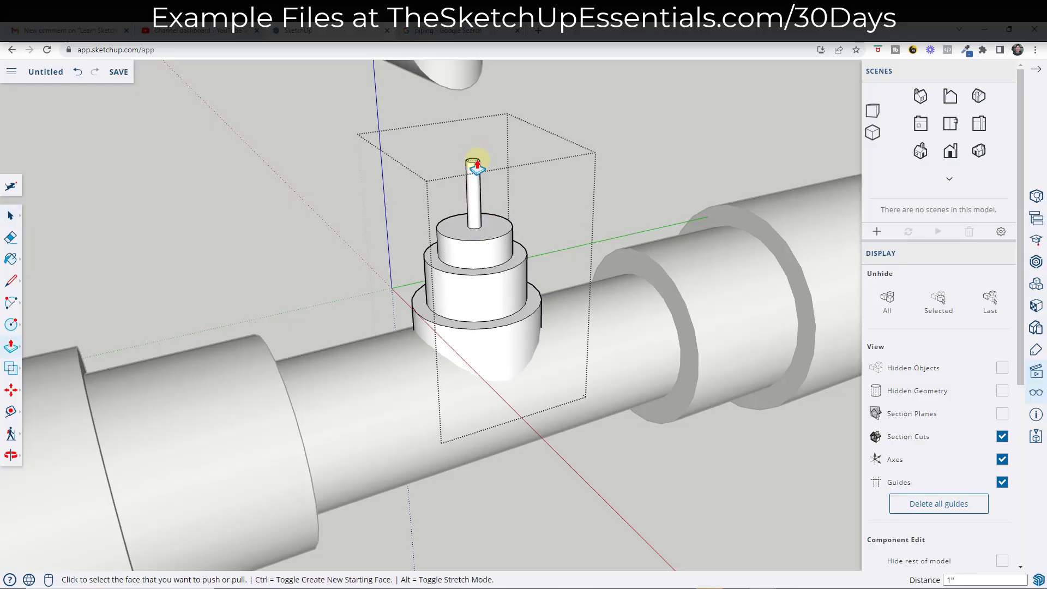
key(space)
click(581, 508)
- Reopen the branch group and copy the stem's top face a short distance straight up
scroll(581, 491, down, 3)
middle_drag(573, 475, 538, 292)
scroll(512, 292, up, 5)
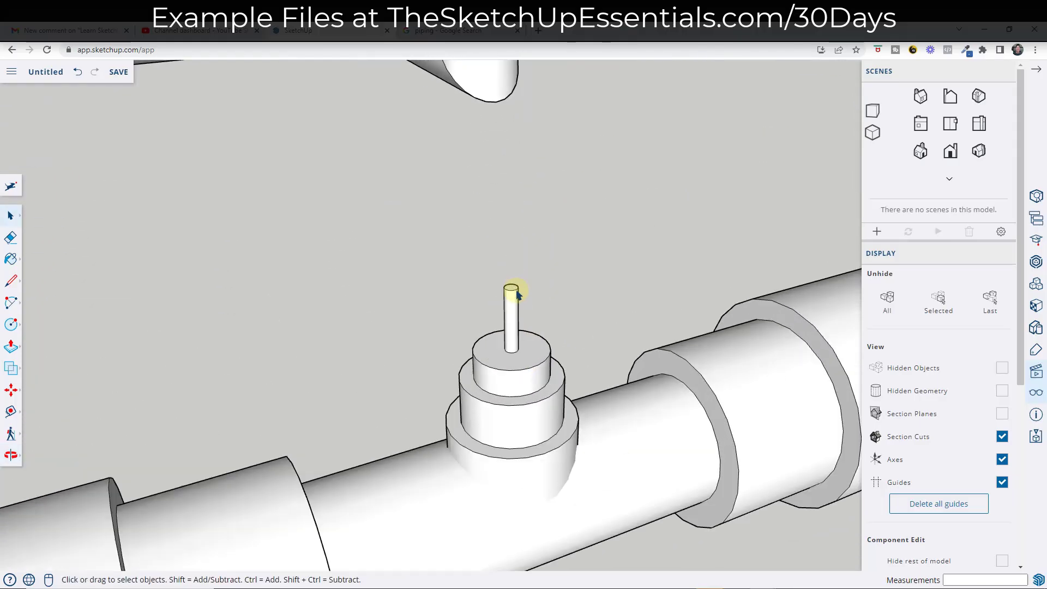
scroll(512, 290, down, 2)
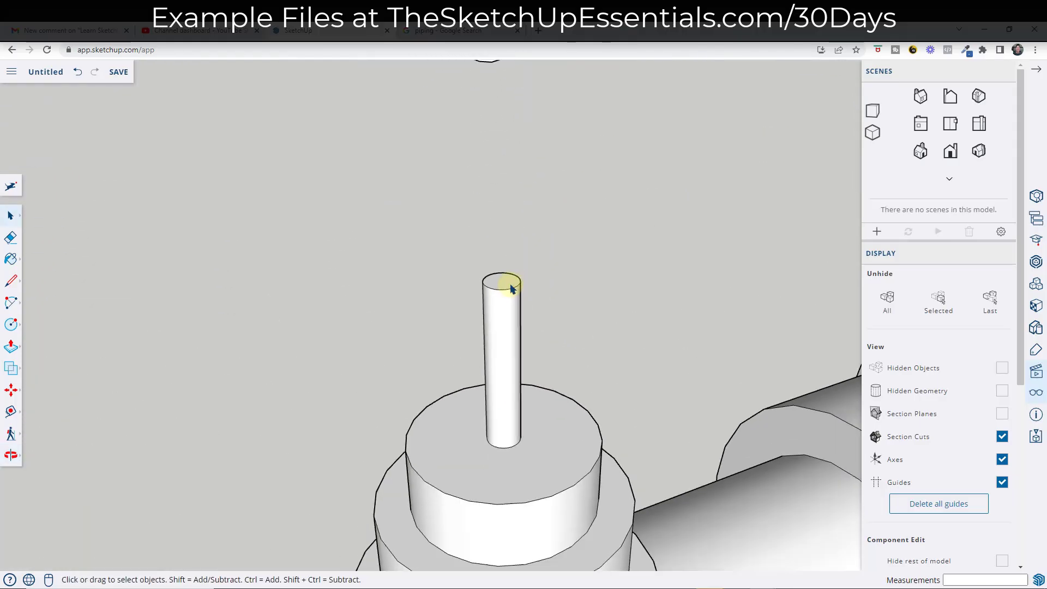
shift+middle_drag(513, 279, 496, 351)
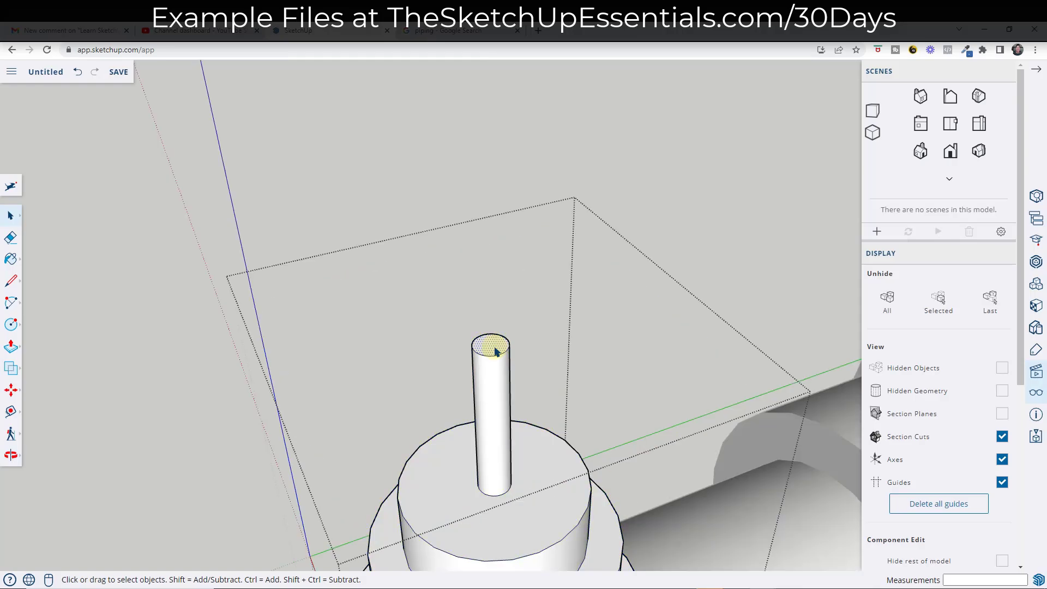
key(m)
click(496, 354)
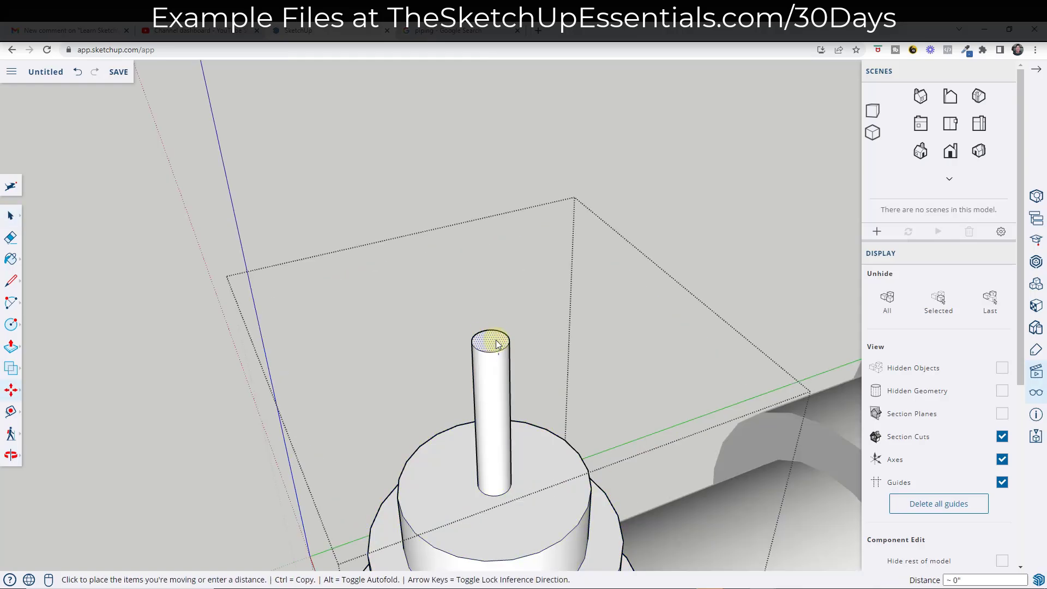
click(493, 324)
key(space)
middle_drag(541, 320, 515, 288)
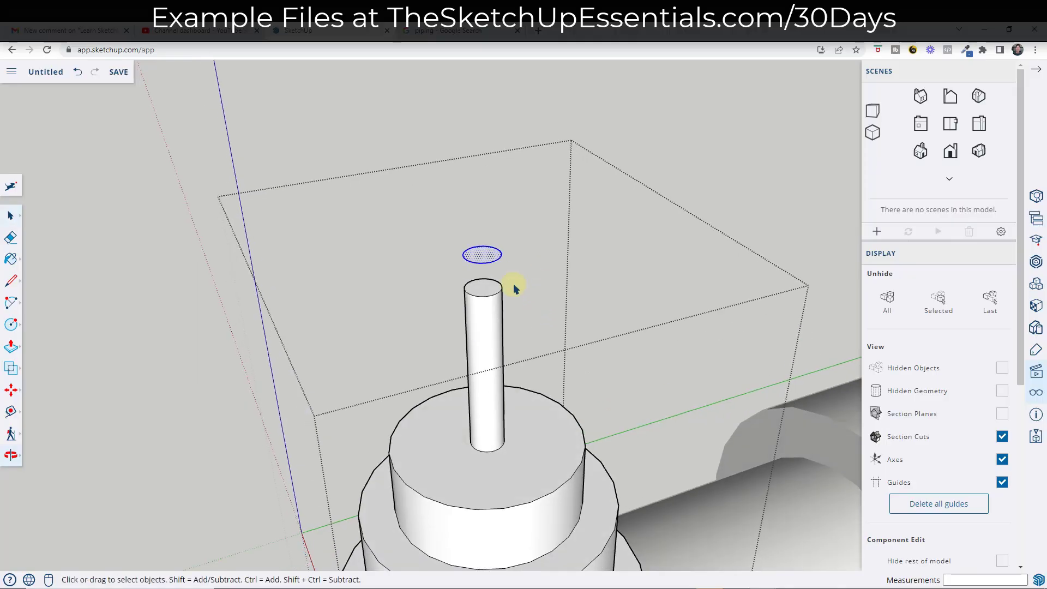
- Offset the copied circle outward to form a flat ring above the stem
scroll(492, 247, up, 2)
key(f)
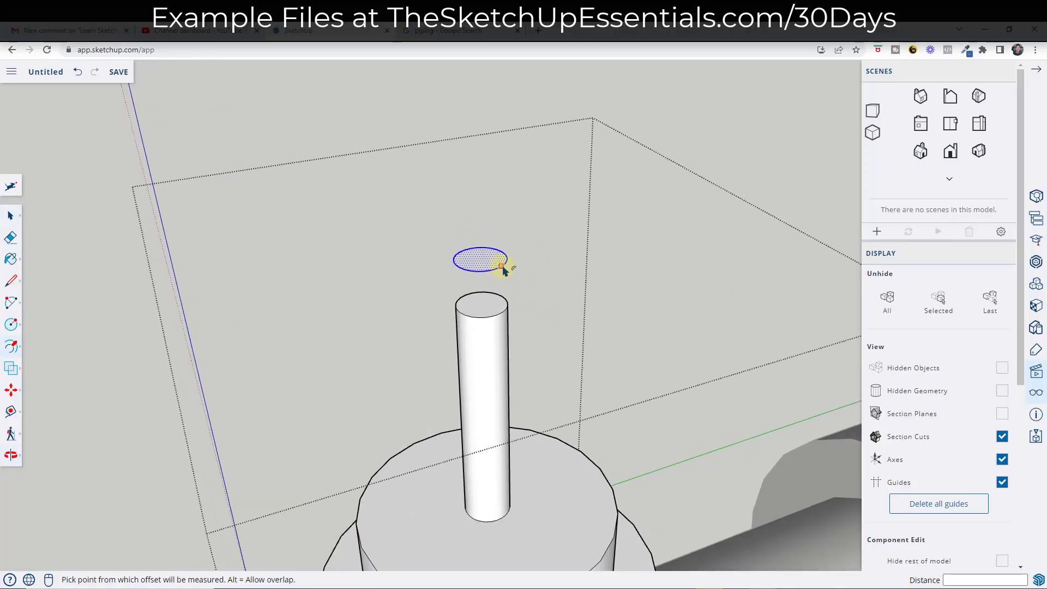
click(503, 265)
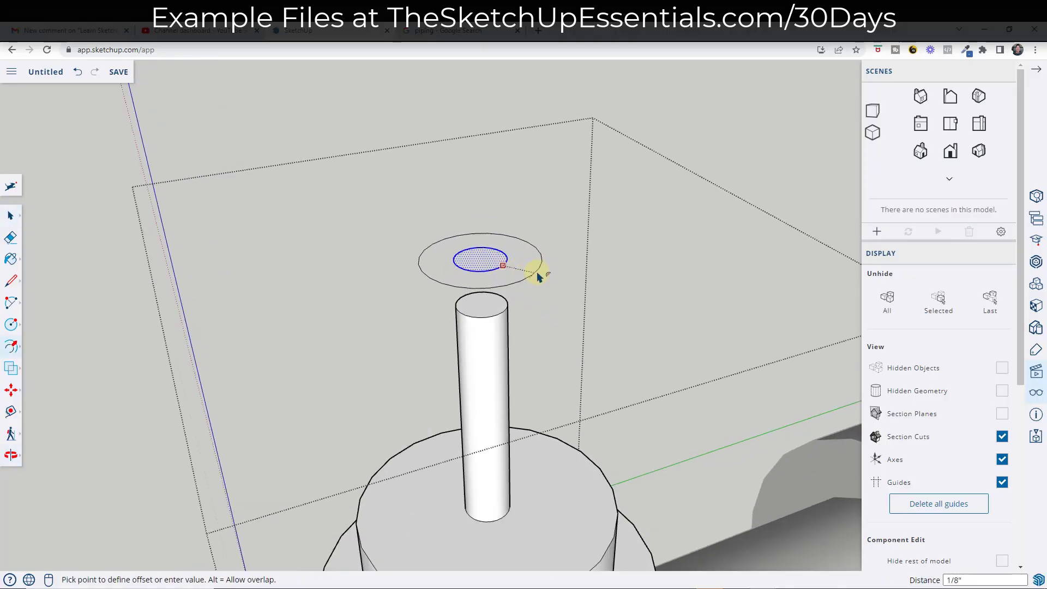
click(542, 273)
key(space)
key(e)
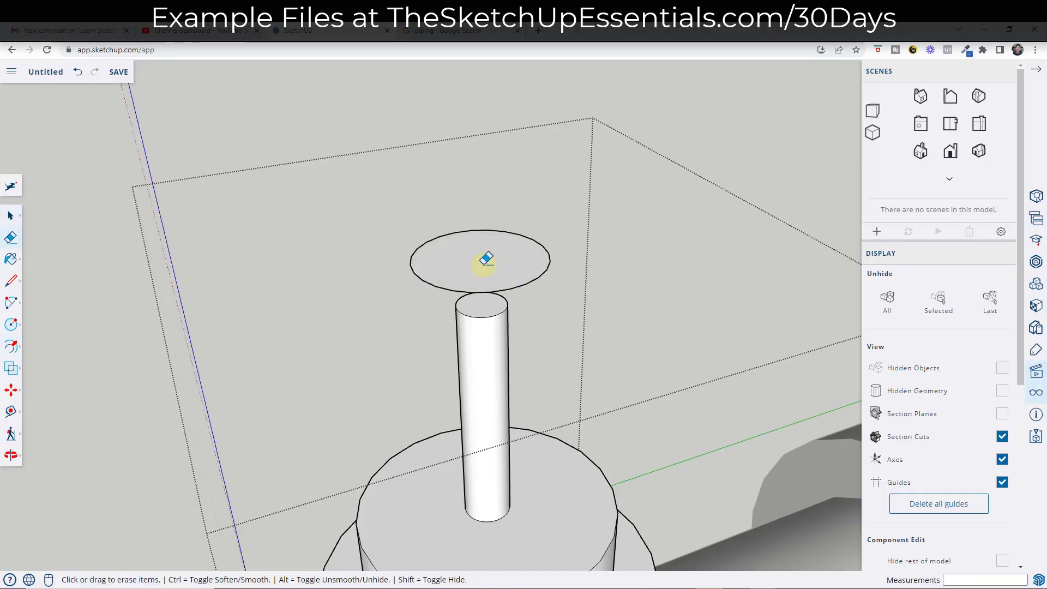
key(space)
- Extrude the ring face upward 1/8" to make a hub with a central hole
middle_drag(532, 224, 545, 287)
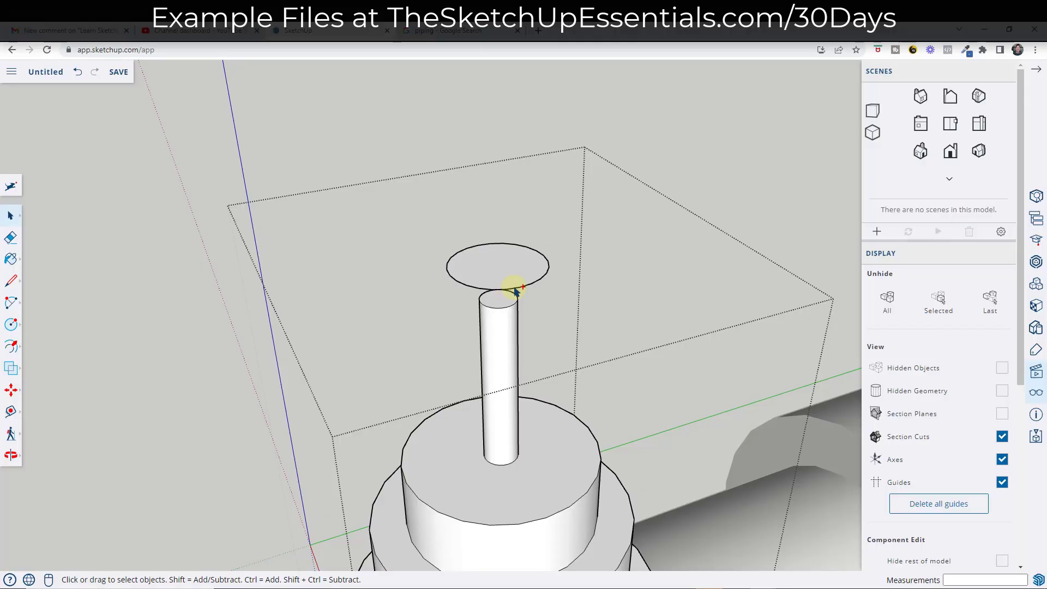
key(p)
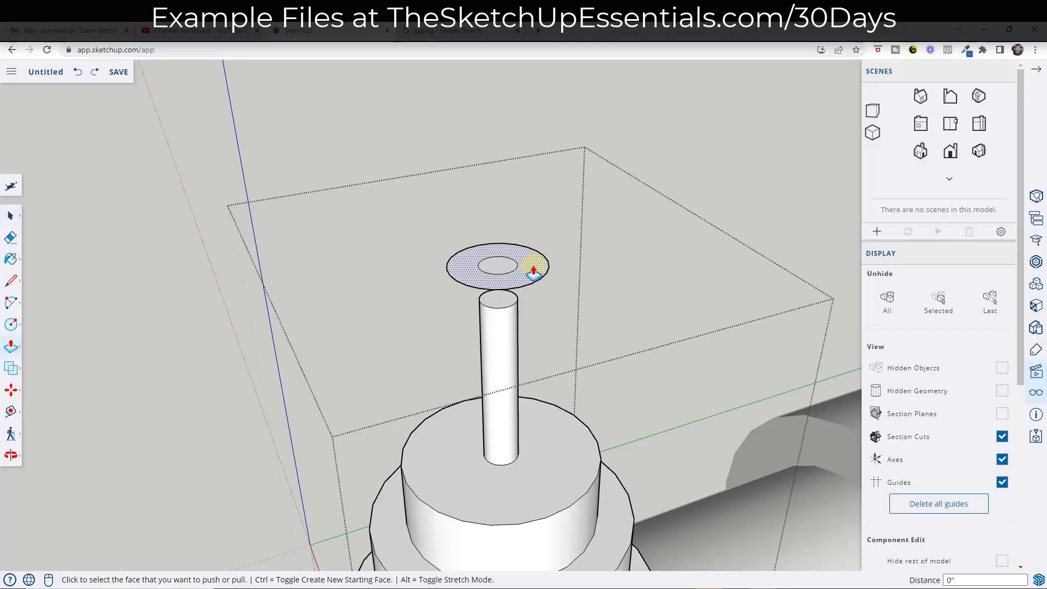
click(532, 272)
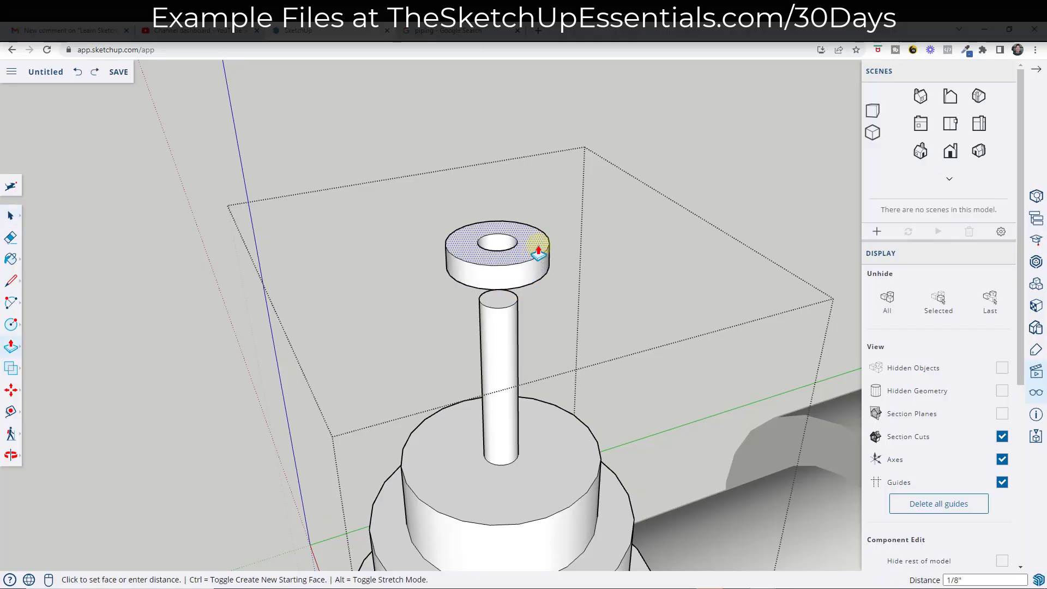
click(539, 248)
middle_drag(540, 243, 560, 295)
key(space)
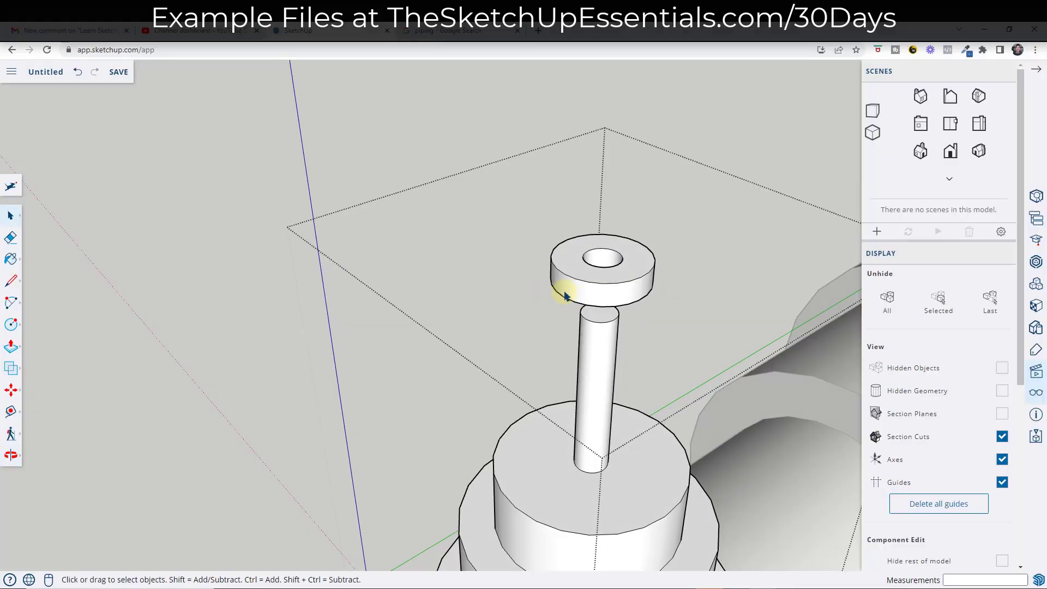
- Turn on hidden geometry and draw a short helper line outward from a facet edge on the hub's side
scroll(562, 292, up, 2)
key(c)
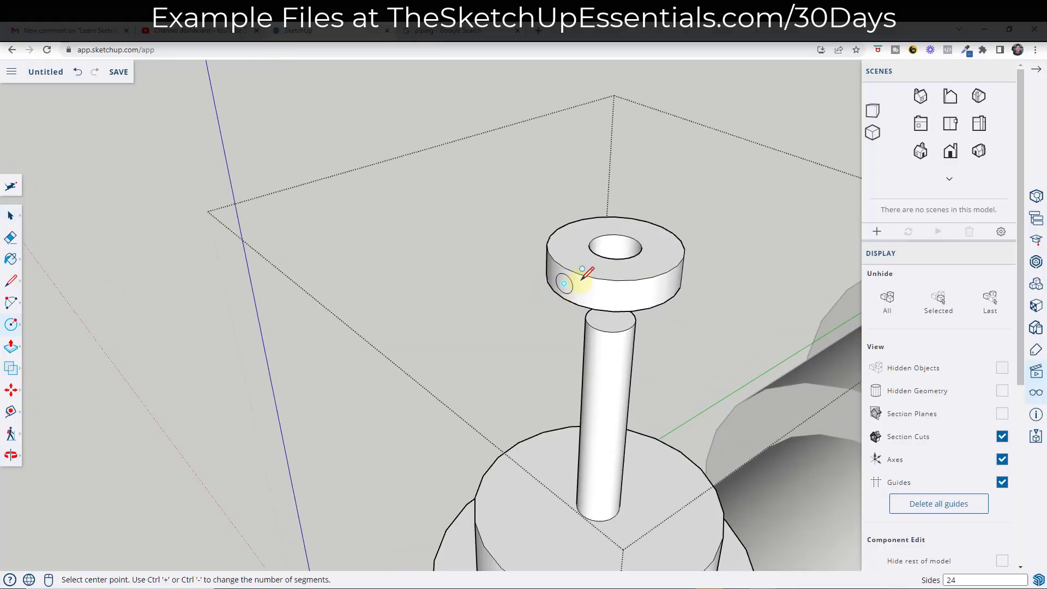
click(1002, 391)
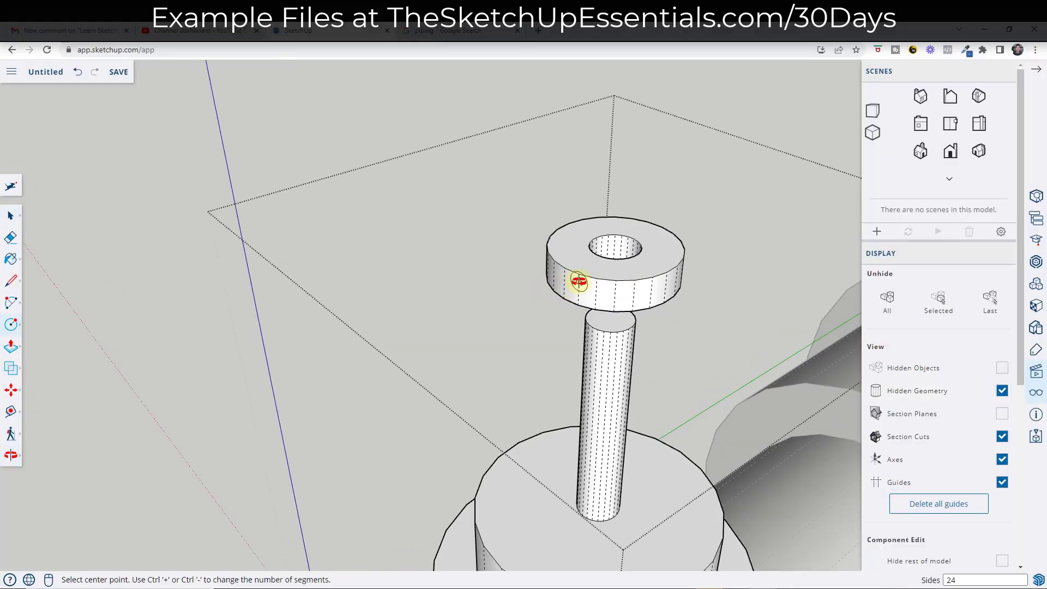
middle_drag(577, 280, 587, 257)
scroll(598, 256, up, 2)
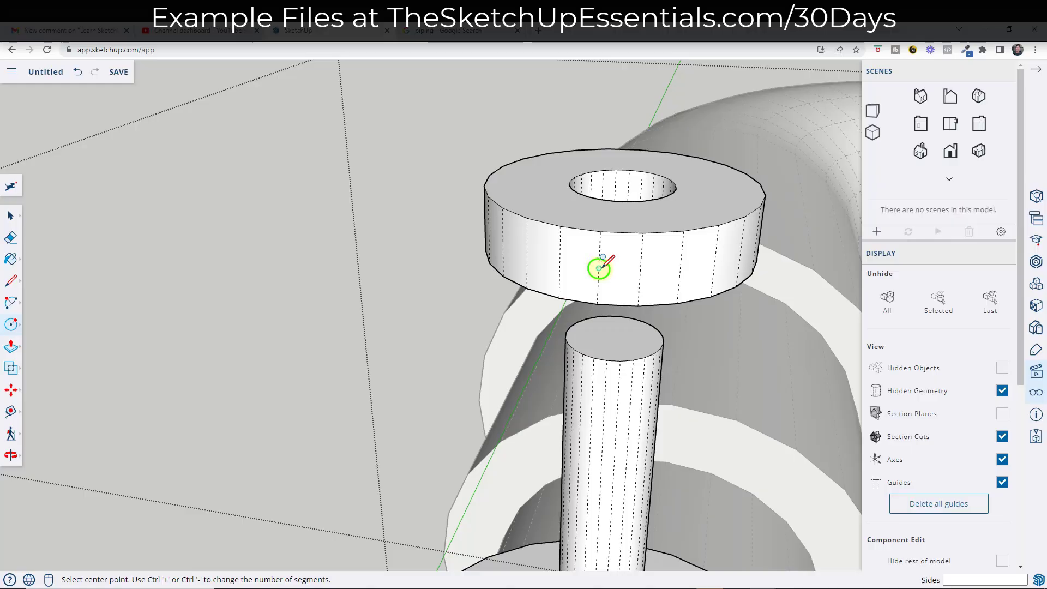
key(l)
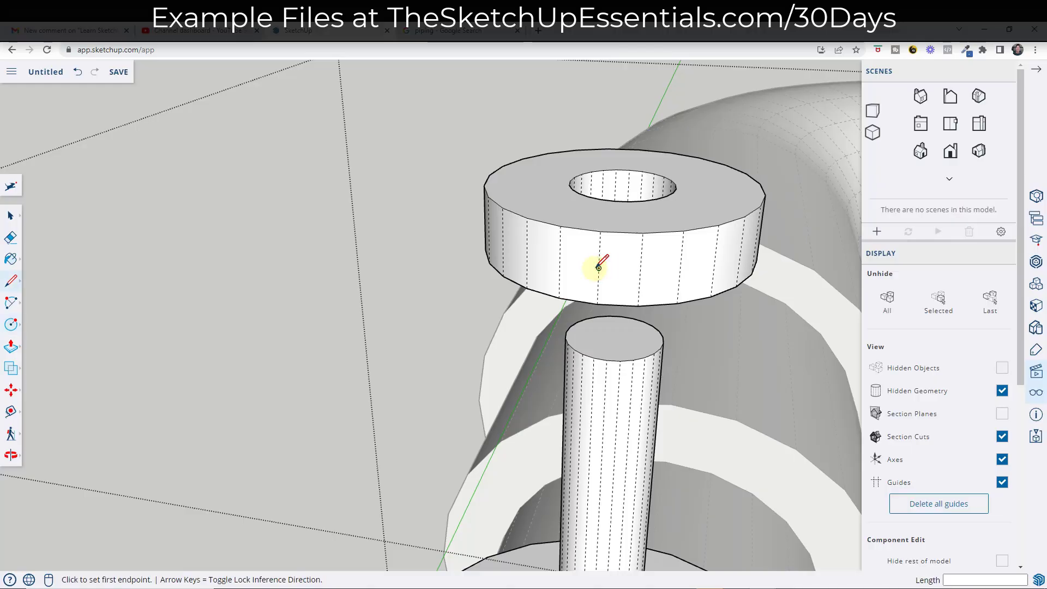
click(594, 272)
key(space)
- Draw a vertical circle of about 1/16" radius centred on the helper line's outer end
key(c)
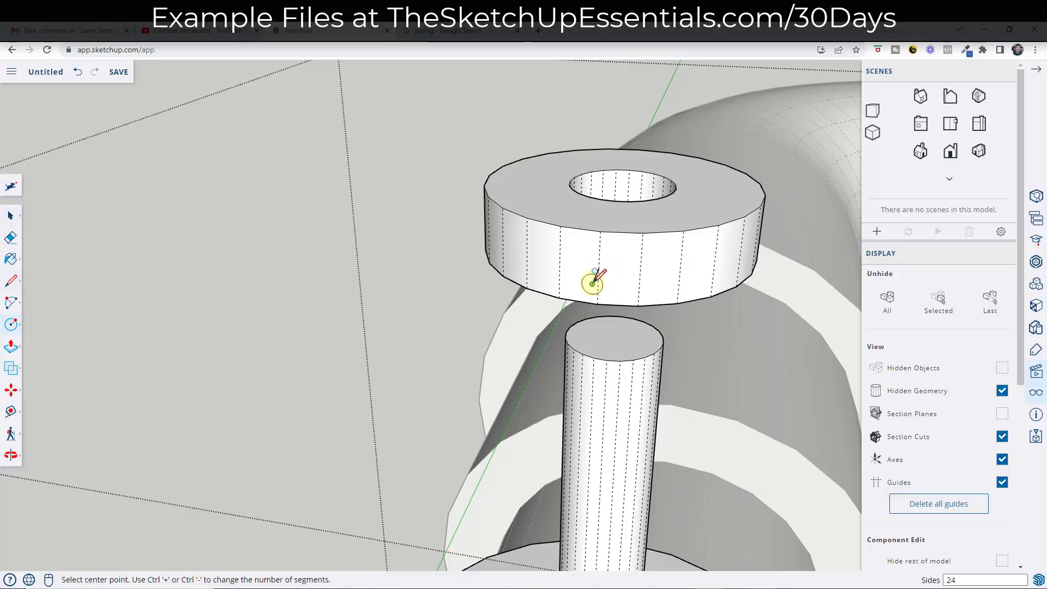
click(593, 284)
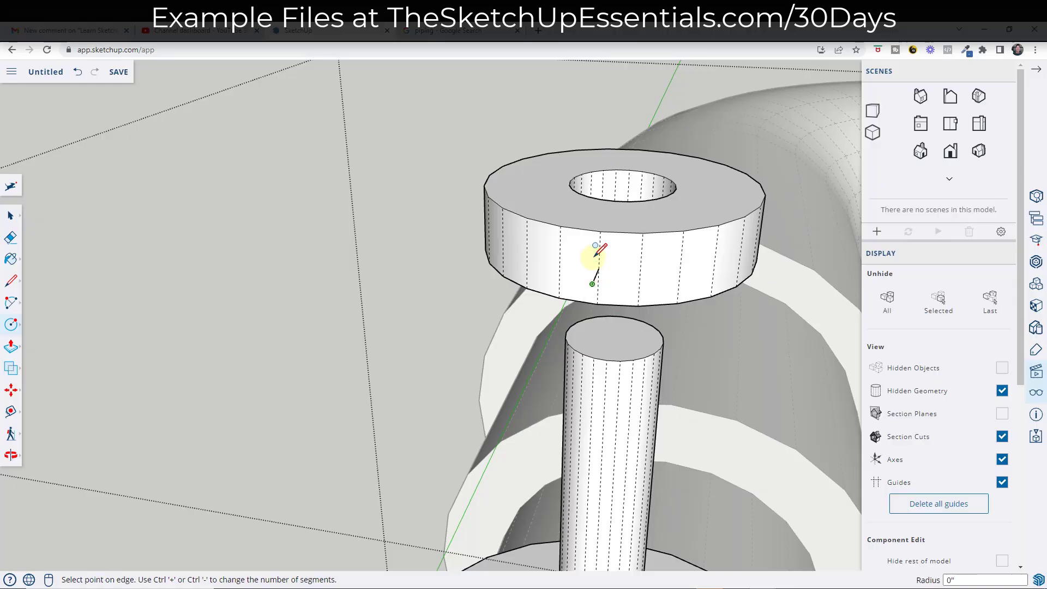
scroll(601, 243, up, 1)
scroll(600, 243, up, 3)
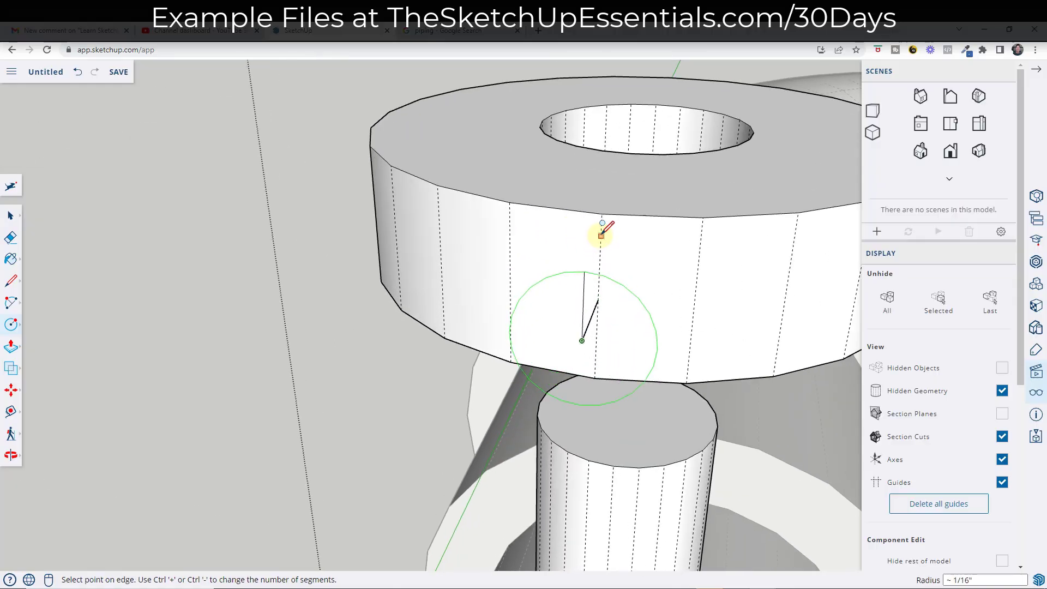
click(608, 246)
- Erase the helper line beside the hub and turn off hidden geometry
scroll(610, 251, down, 3)
mouse_move(685, 346)
middle_down()
mouse_move(476, 332)
mouse_move(556, 369)
middle_up()
key(e)
mouse_move(605, 346)
middle_down()
mouse_move(624, 383)
mouse_move(388, 217)
middle_up()
scroll(454, 201, up, 3)
key(space)
click(1001, 390)
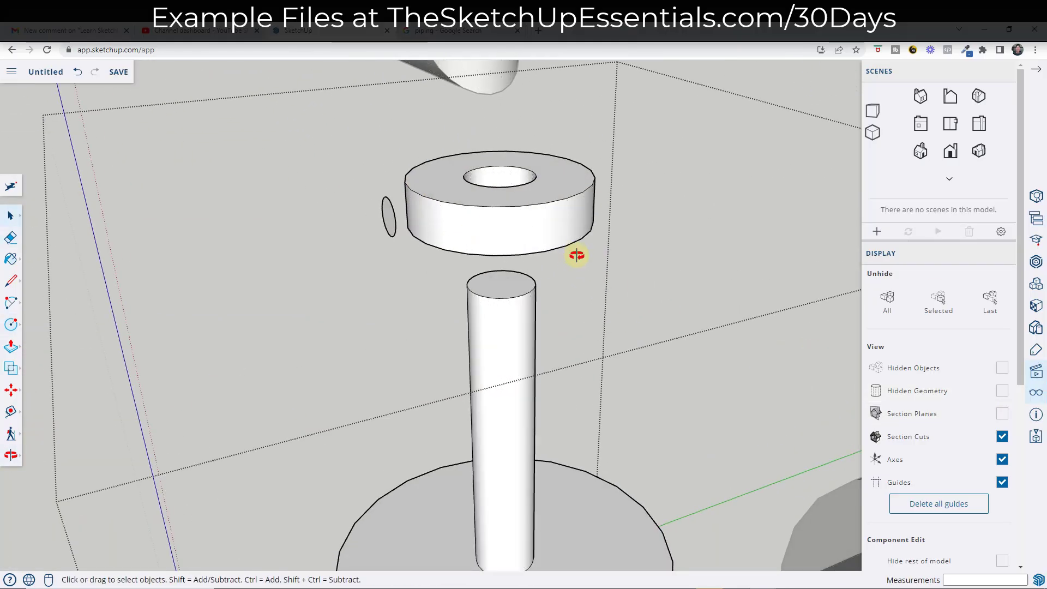
- Make the small circle beside the hub a group and open that group for editing
middle_drag(575, 254, 360, 251)
right_click(404, 234)
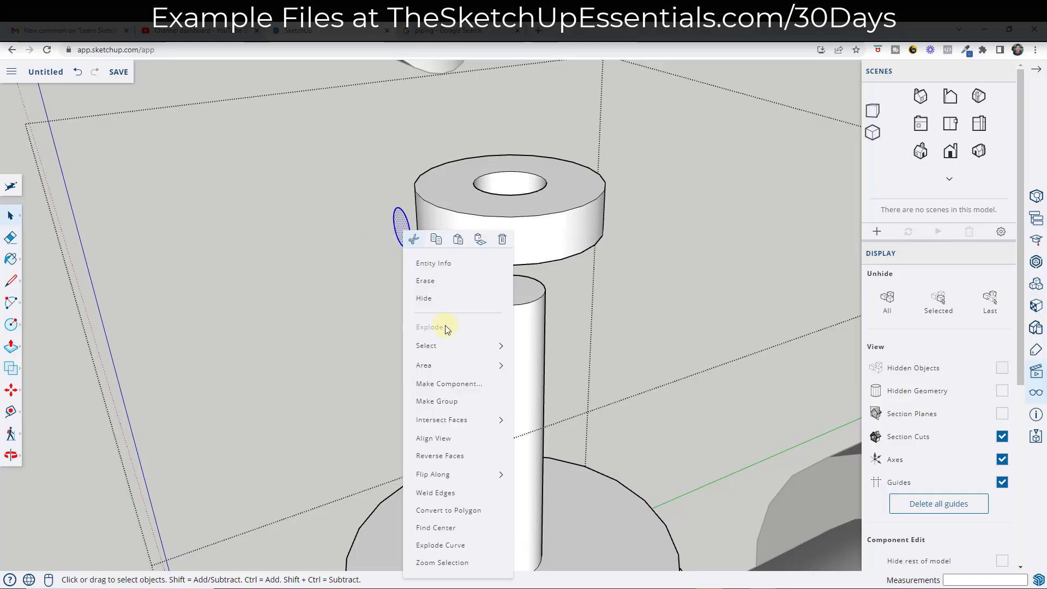
click(451, 406)
double_click(400, 237)
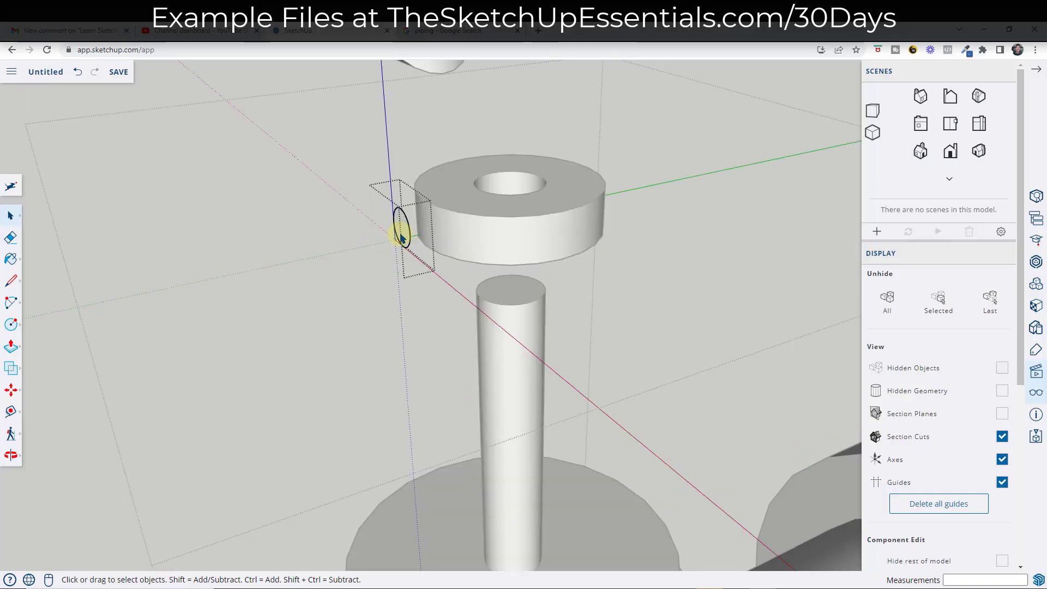
- Extrude the circle into the hub and pull its other end well outward to form a spoke, then close the spoke's group
key(p)
click(402, 227)
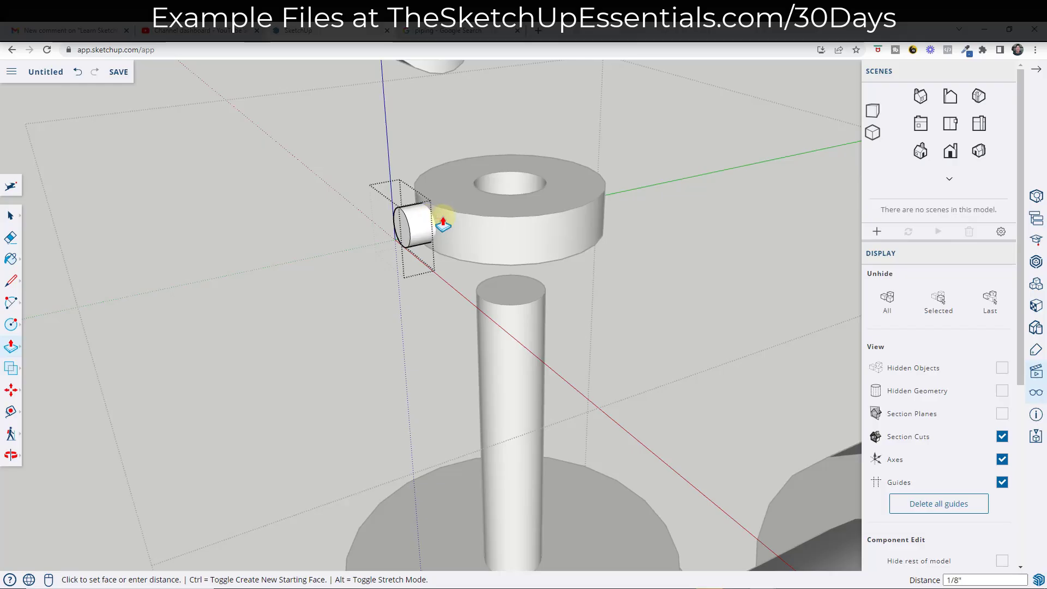
click(430, 221)
click(431, 223)
click(192, 270)
key(space)
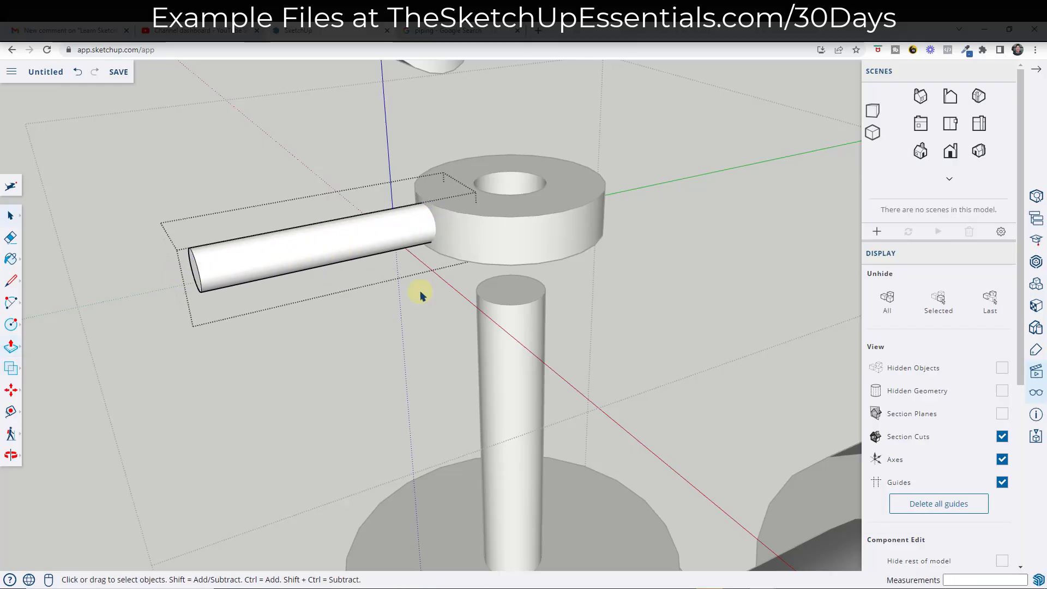
click(724, 312)
- Offset the hub's outer top edge outward by about 13/16" to create the large wheel circle
scroll(509, 241, down, 3)
middle_drag(509, 241, 440, 328)
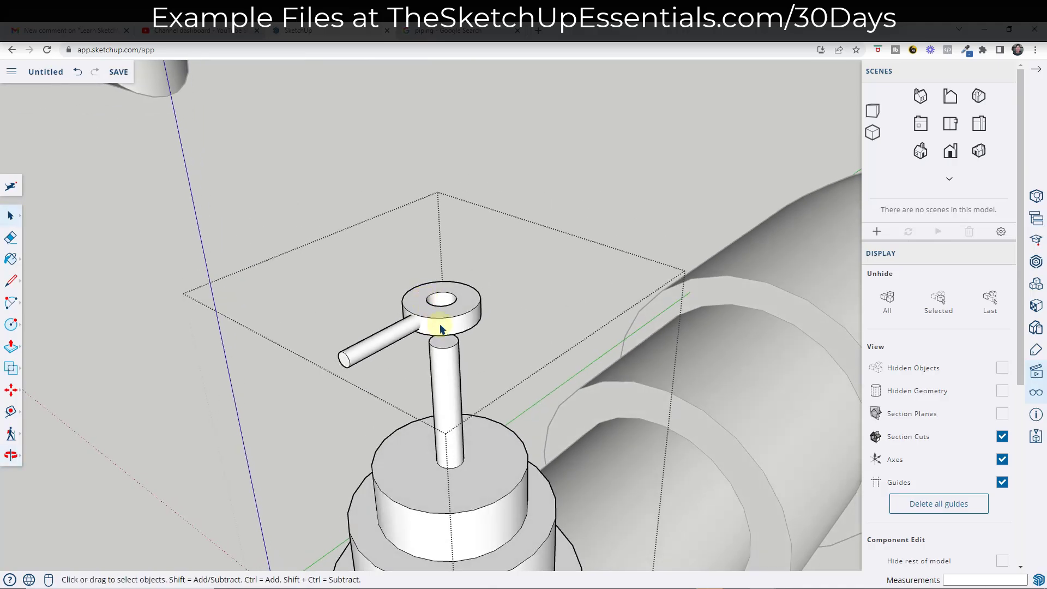
key(f)
click(467, 317)
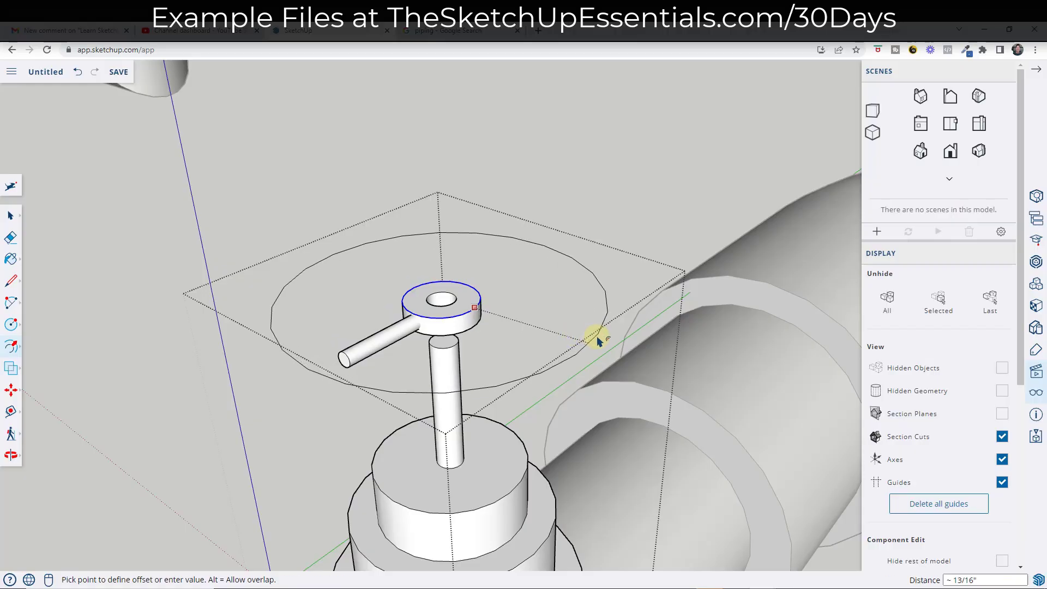
click(594, 344)
- Delete the face between the hub and the large circle, and select the remaining circular edge
middle_drag(560, 374, 533, 397)
click(533, 379)
key(Delete)
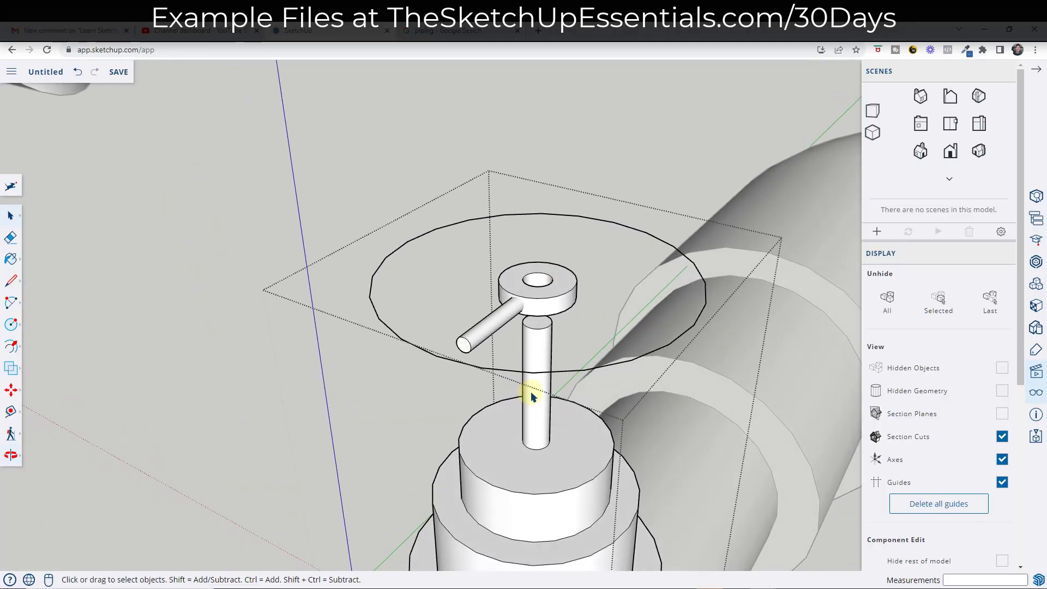
click(681, 339)
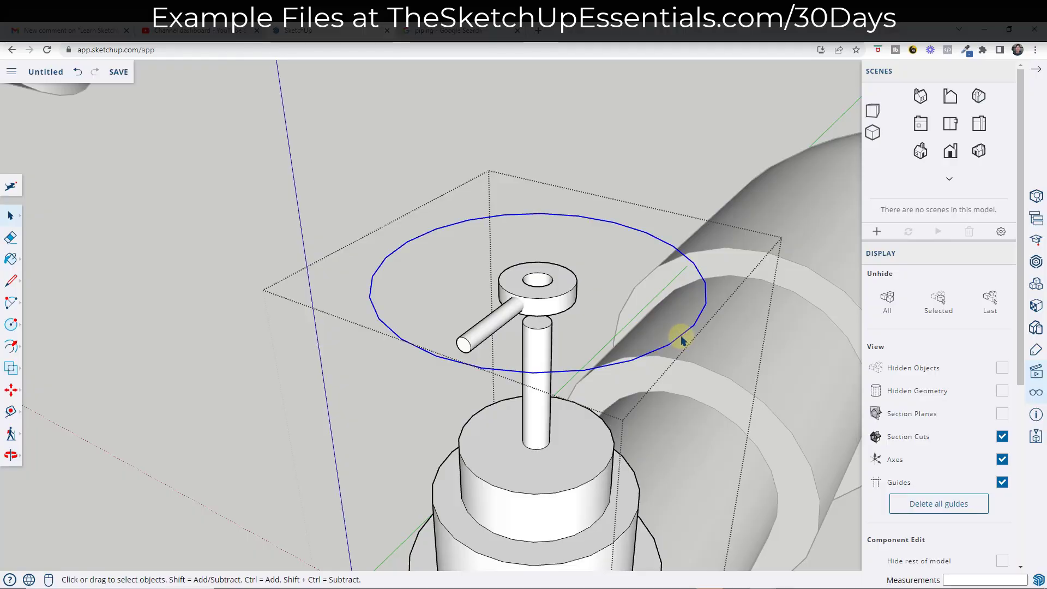
- Set the large wheel circle's segment count to 48
click(1036, 196)
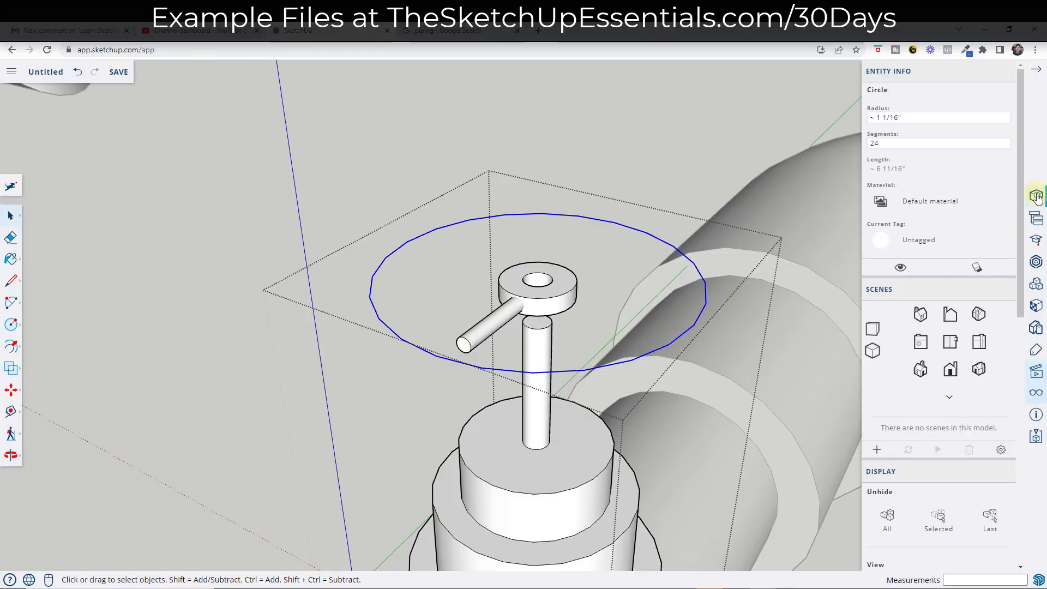
click(895, 144)
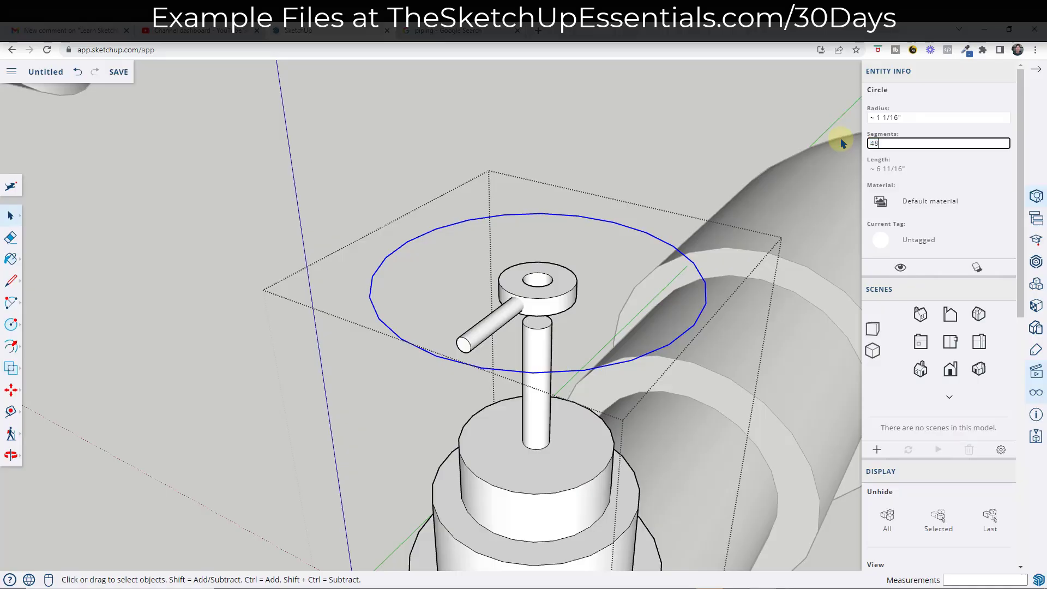
key(Return)
- Draw a vertical profile circle with a radius of about 1/8" centred on the large wheel circle's edge
key(c)
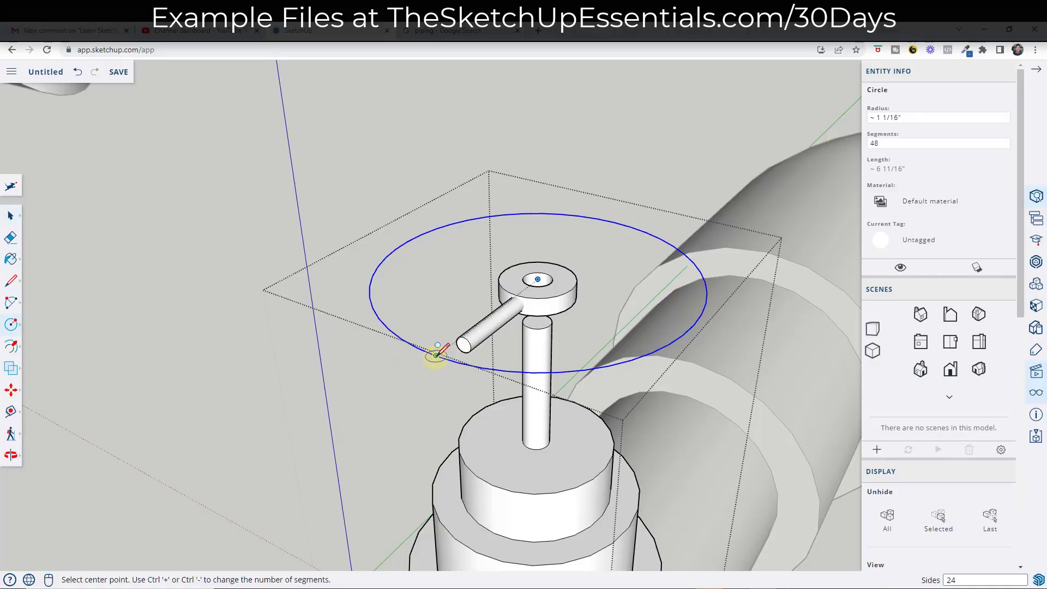
click(702, 314)
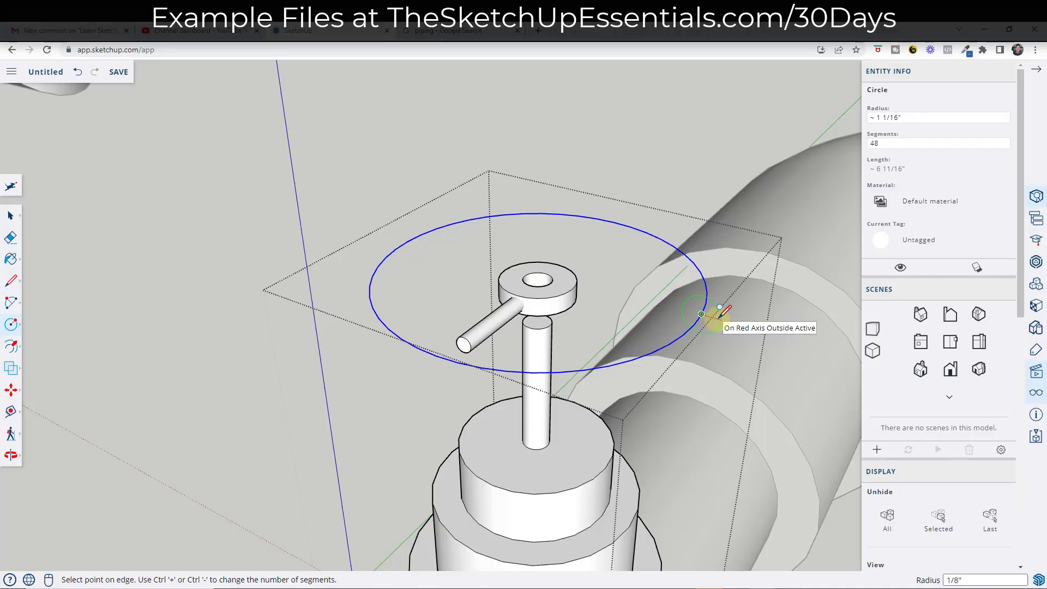
click(720, 316)
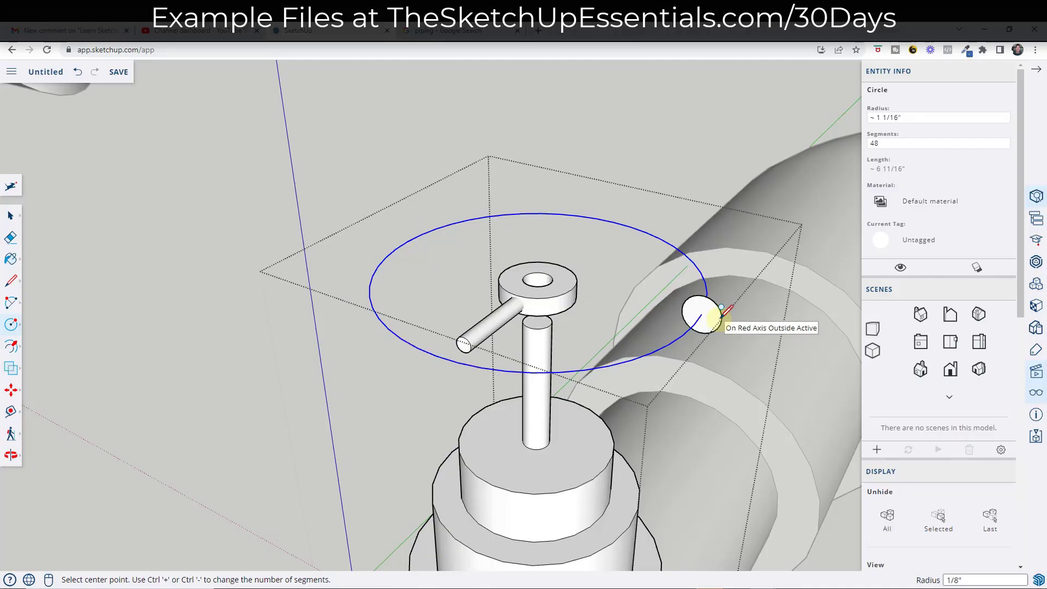
middle_drag(718, 346, 584, 329)
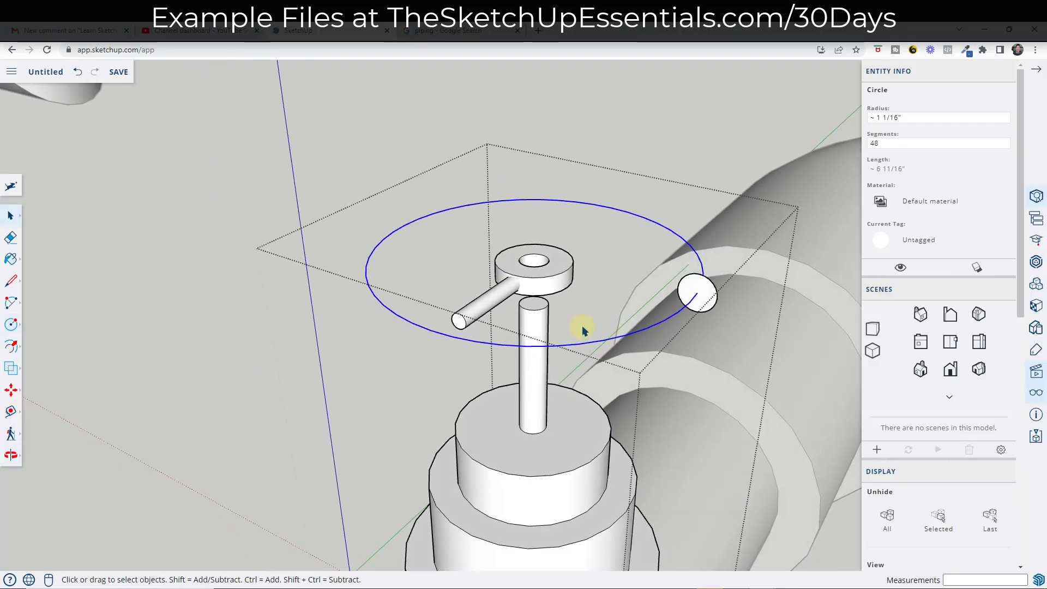
- Try sweeping the profile circle around the large wheel circle with Follow Me, and undo the resulting ring
click(12, 348)
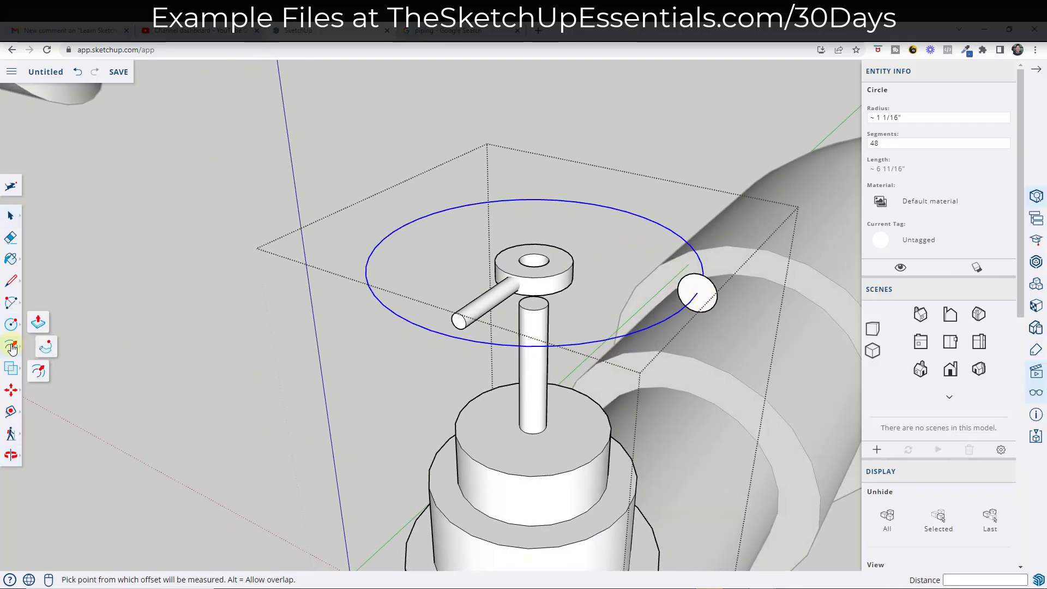
click(418, 329)
click(11, 349)
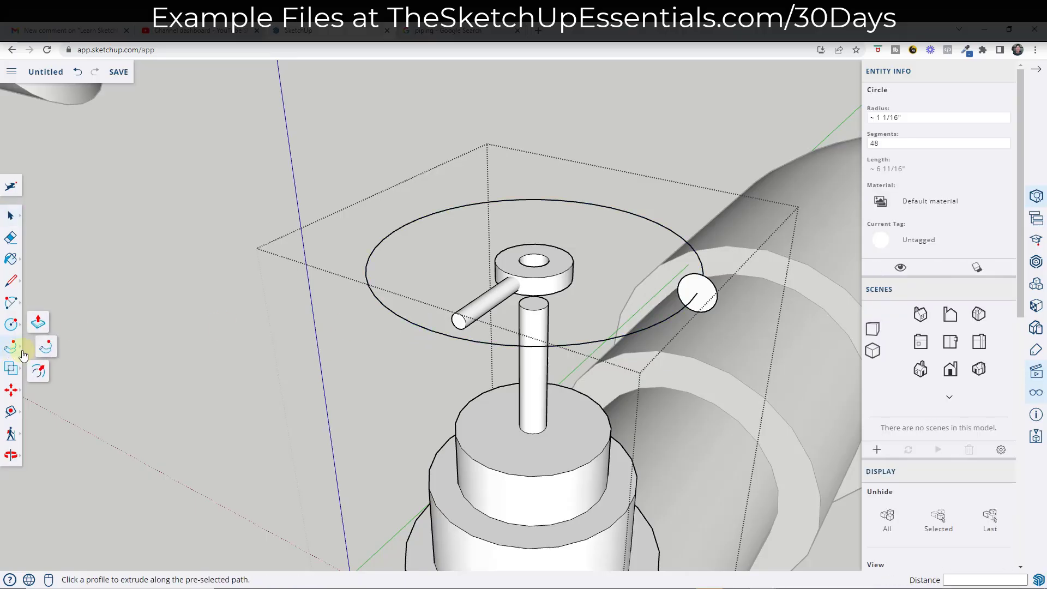
click(703, 297)
middle_drag(689, 304, 490, 381)
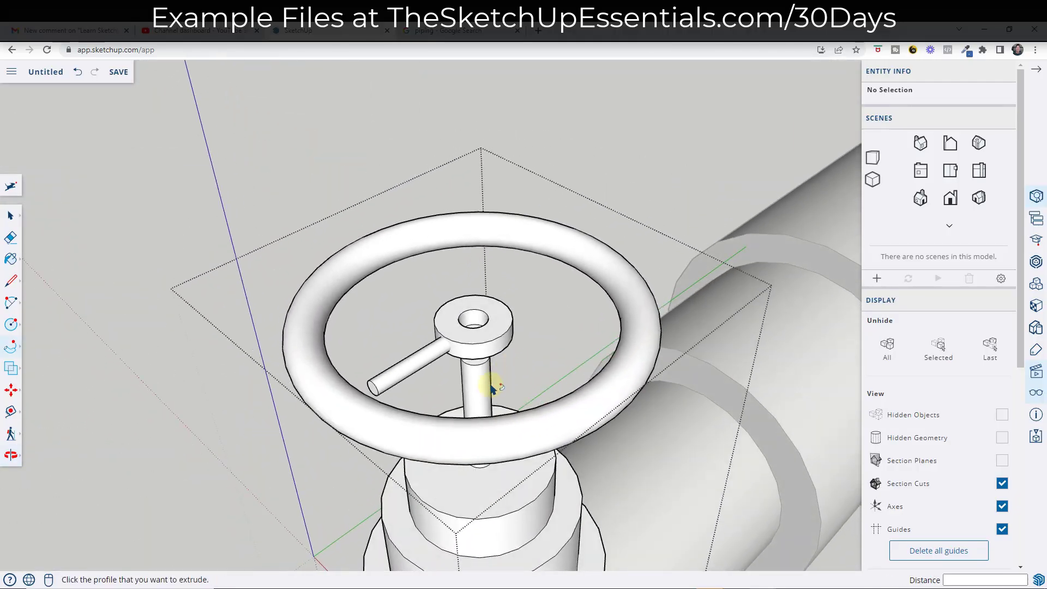
scroll(469, 369, up, 4)
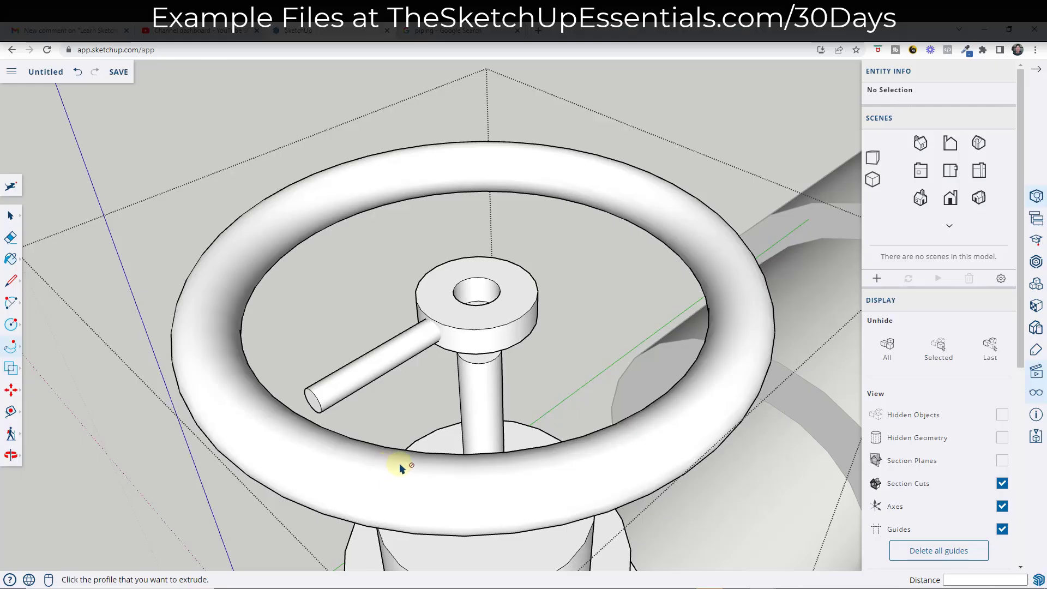
key(ctrl+z)
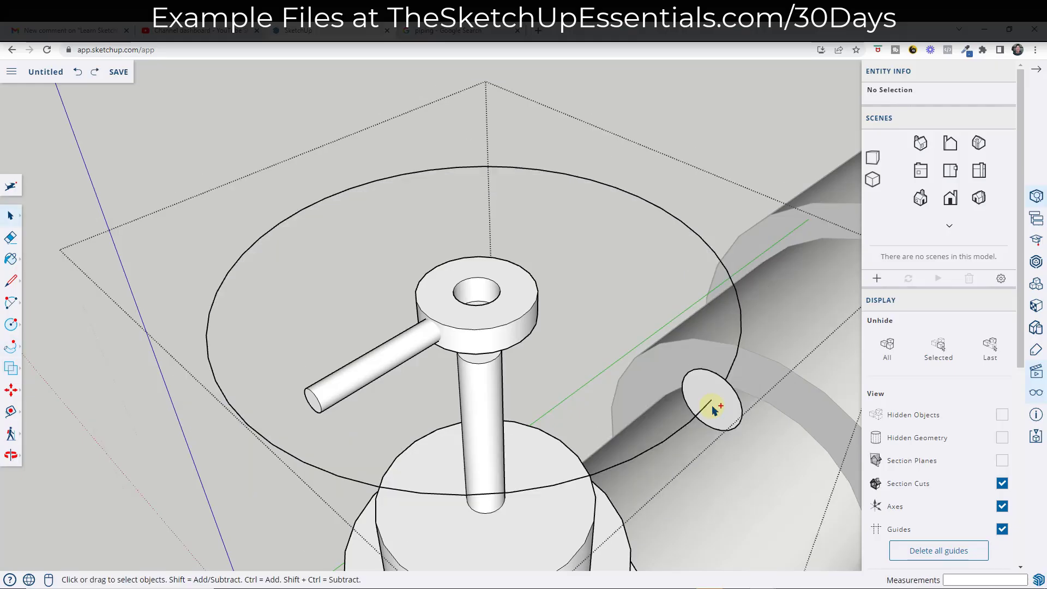
- Scale the profile circle uniformly about its center to 0.50 and sweep it around the large wheel circle with Follow Me
click(738, 398)
key(s)
click(744, 394)
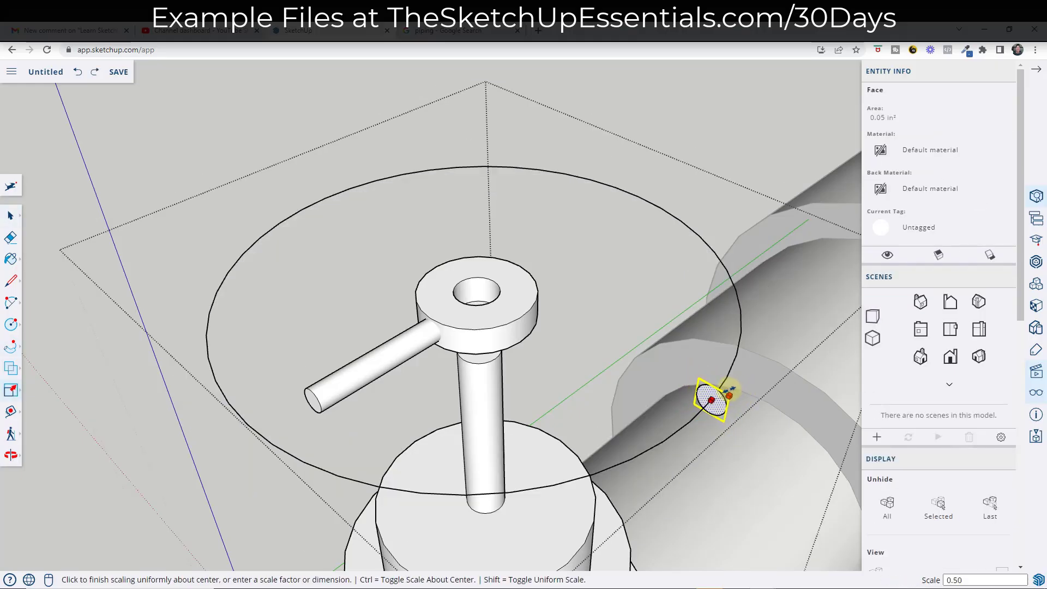
click(729, 389)
key(space)
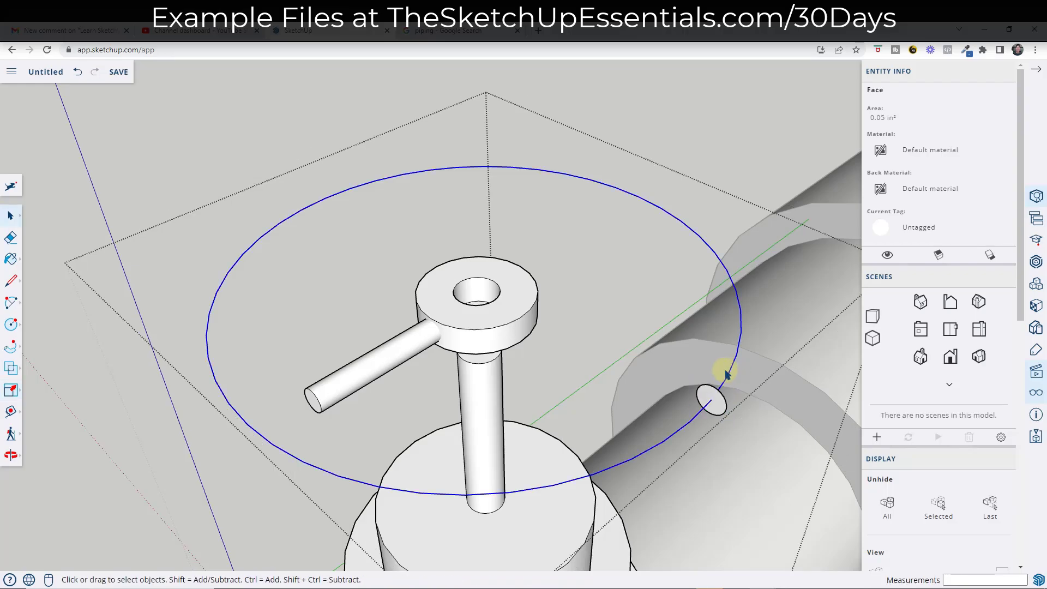
click(708, 399)
scroll(364, 393, up, 3)
- Use hidden geometry to move the wheel ring down about 1/16" in line with the hub's side, then turn off hidden geometry
click(364, 393)
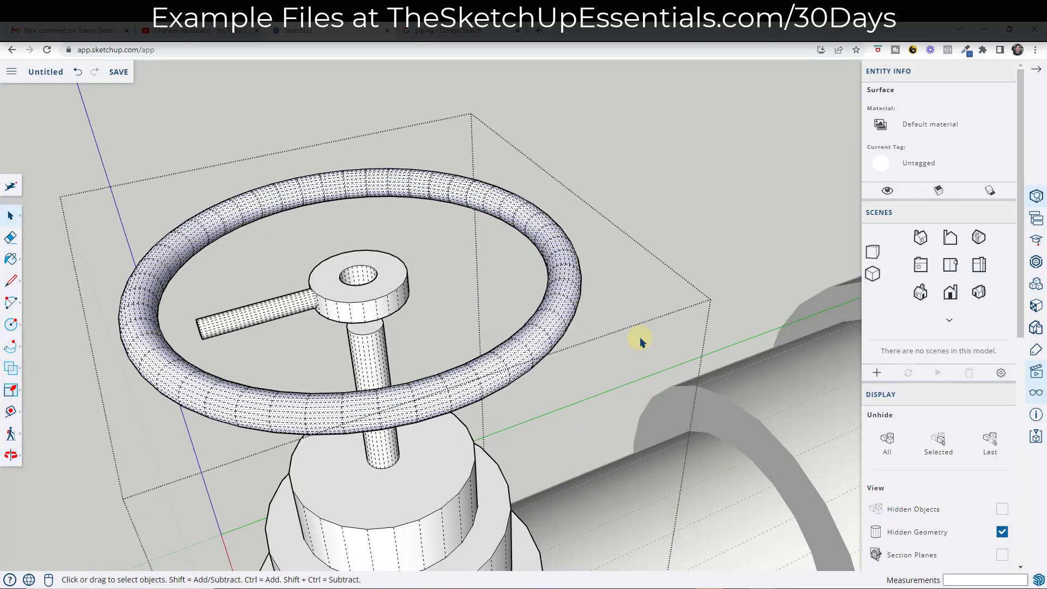
scroll(627, 316, down, 2)
middle_drag(620, 288, 657, 180)
scroll(623, 180, up, 5)
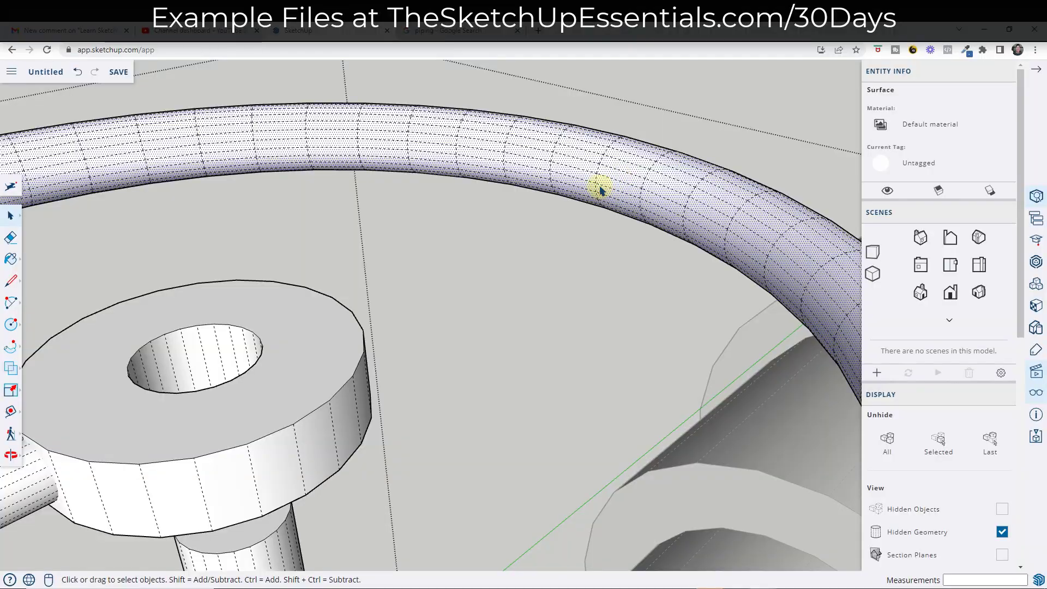
key(m)
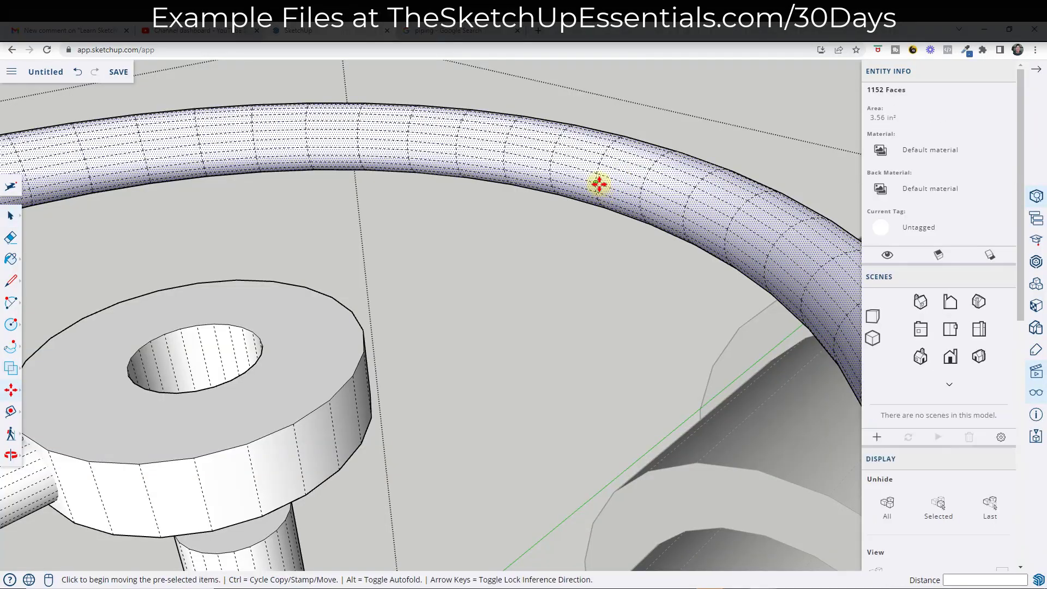
click(598, 183)
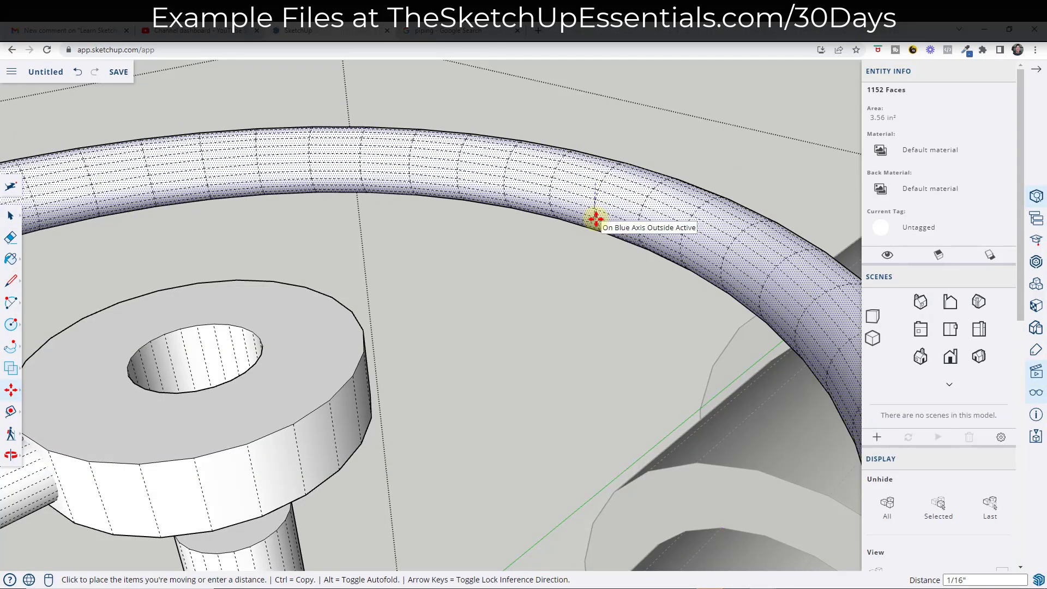
scroll(589, 221, down, 1)
scroll(421, 369, down, 3)
scroll(413, 371, up, 3)
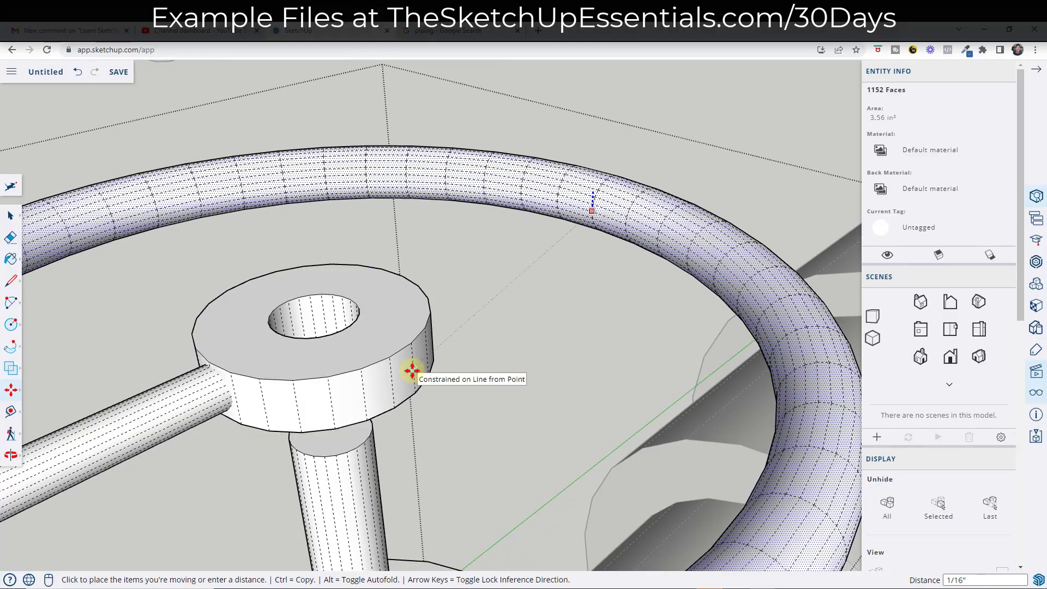
click(412, 371)
scroll(610, 334, down, 3)
key(space)
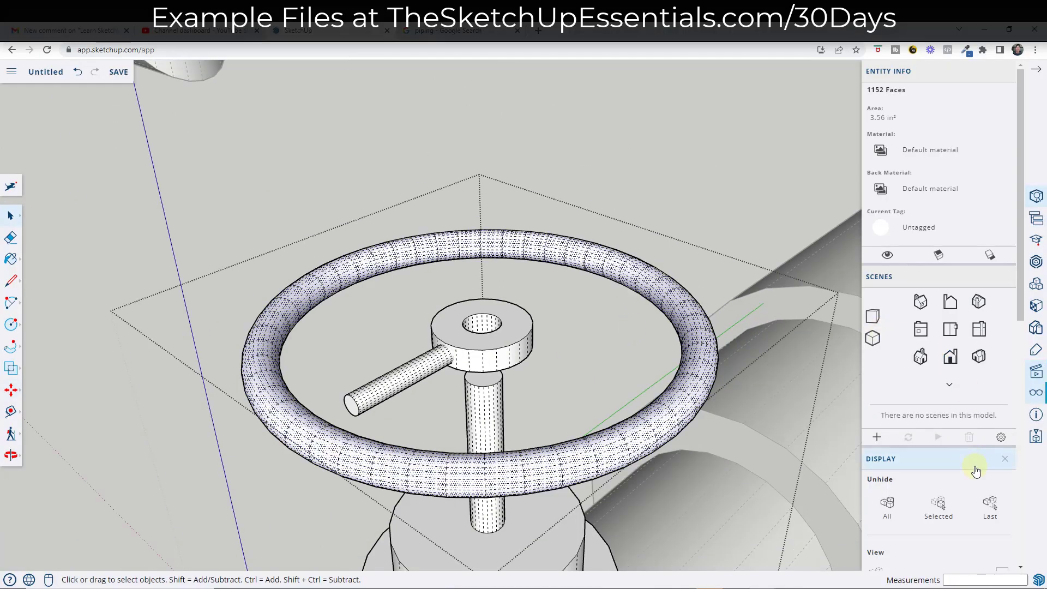
scroll(992, 302, down, 5)
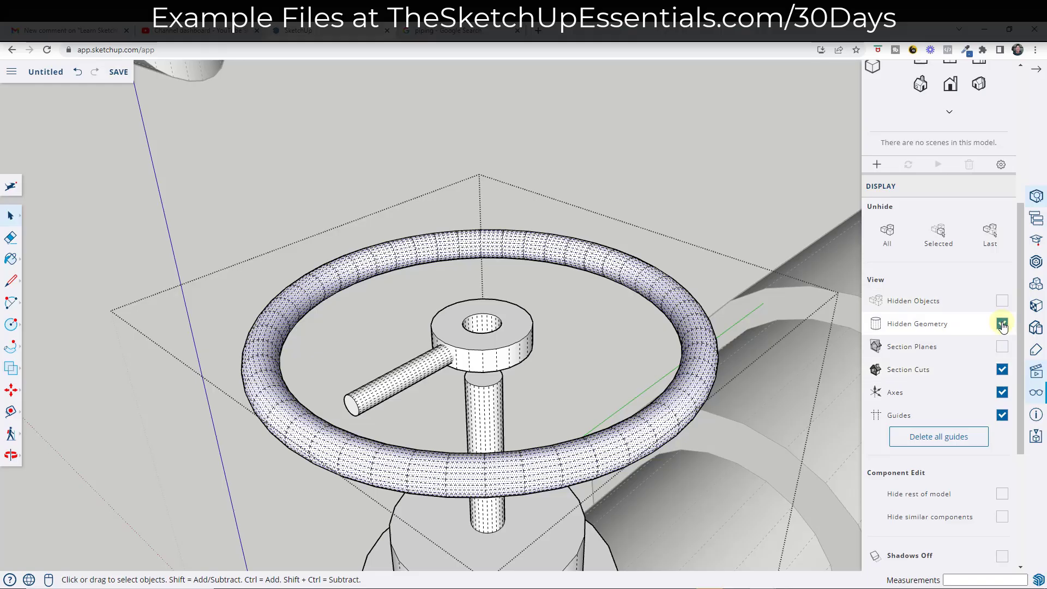
click(1002, 323)
- Open the spoke's group, extend its outer end into the wheel ring, and close the group
middle_drag(509, 338, 348, 354)
double_click(241, 395)
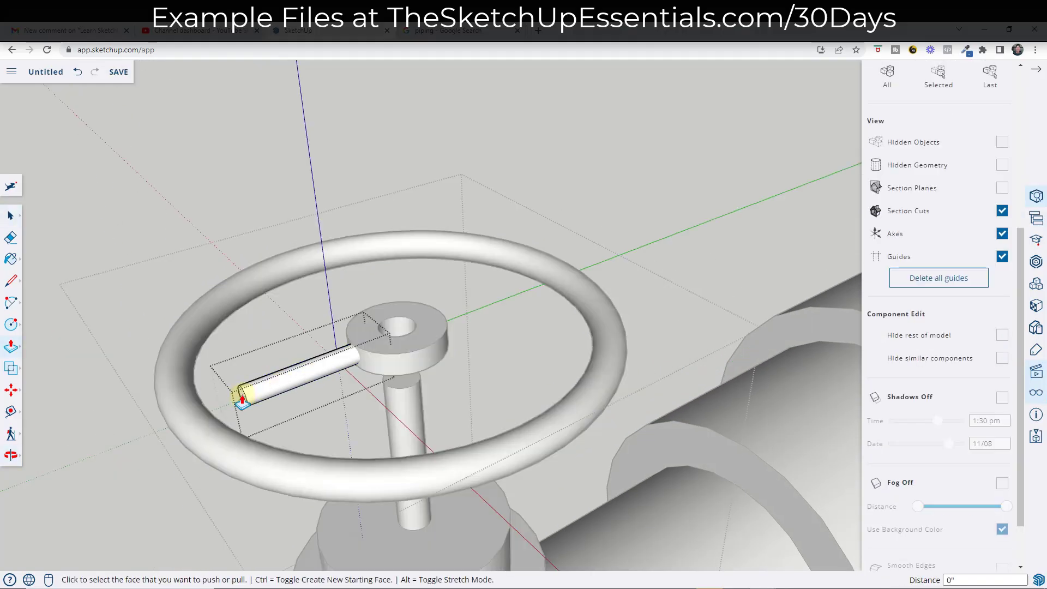
click(241, 395)
click(185, 405)
middle_drag(203, 403, 374, 401)
key(space)
- Rotate-copy the spoke around the hub's center at 90 degrees and multiply it by three copies
scroll(381, 387, down, 2)
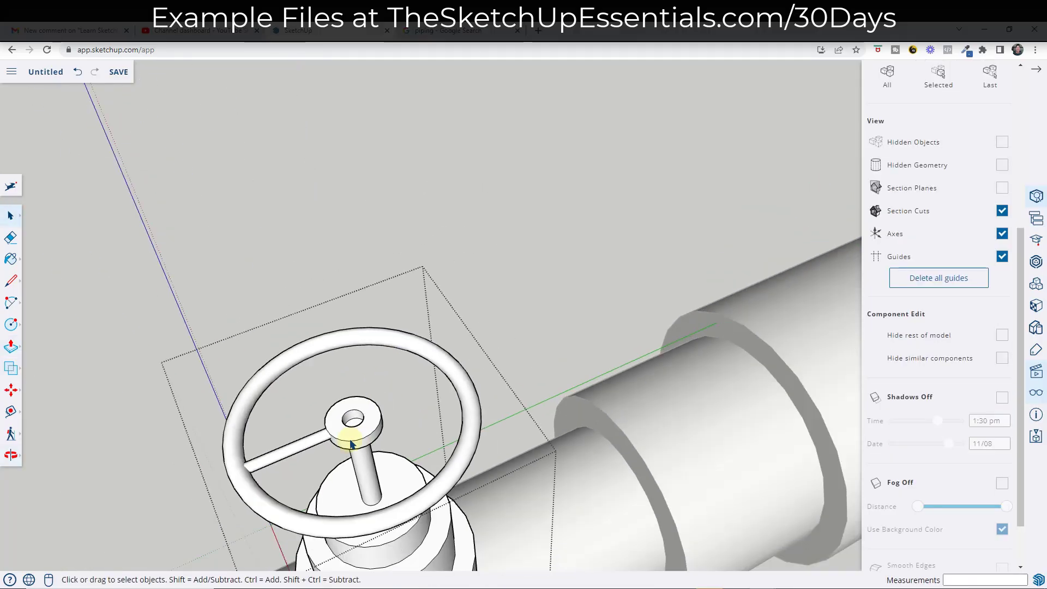
scroll(330, 426, up, 5)
middle_drag(321, 431, 431, 515)
key(q)
scroll(430, 507, up, 3)
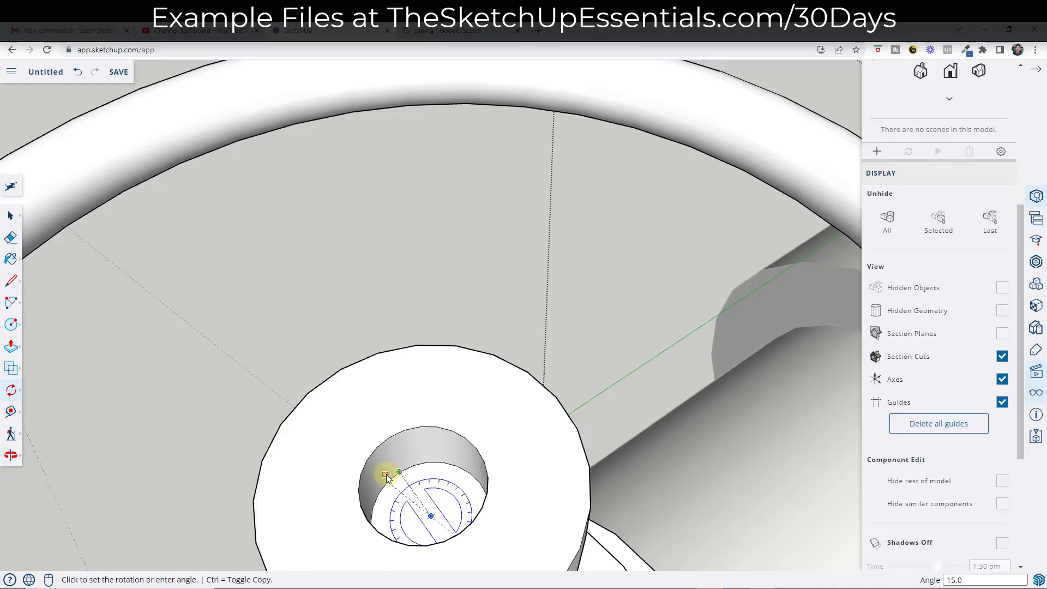
key(ctrl)
scroll(386, 476, down, 5)
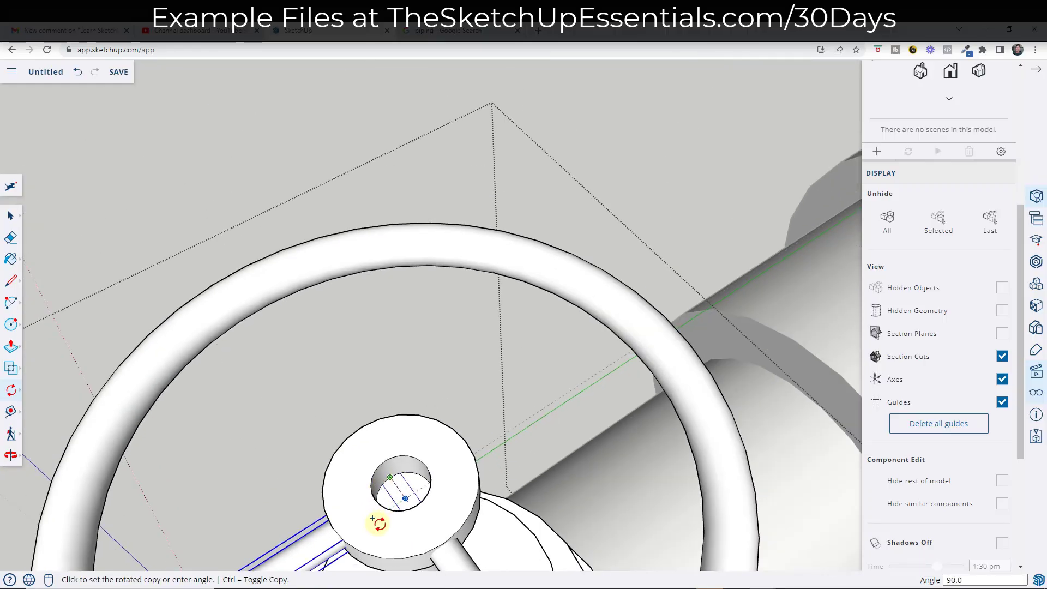
scroll(377, 522, down, 4)
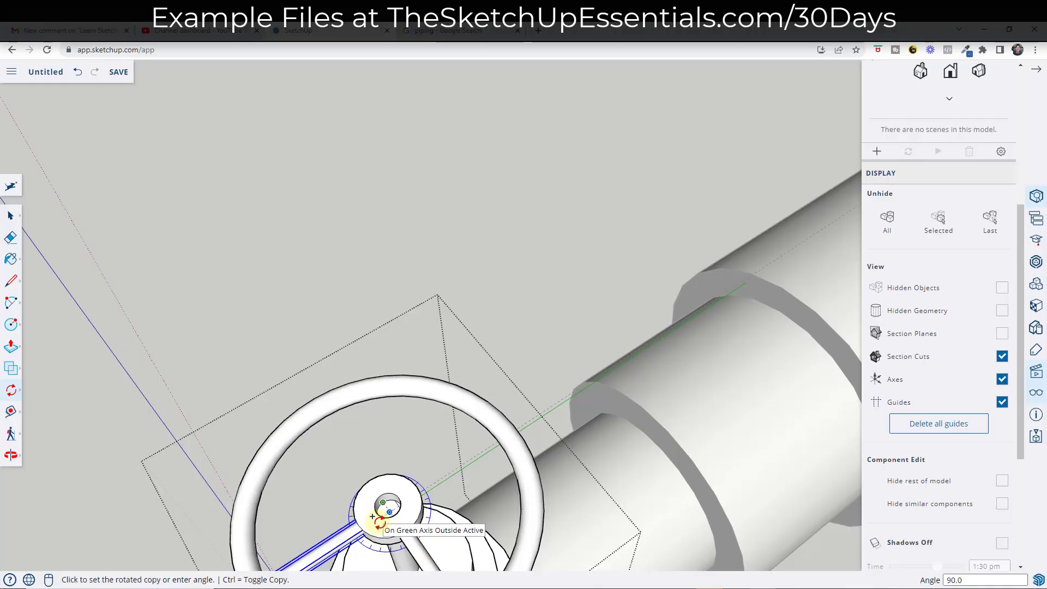
click(374, 516)
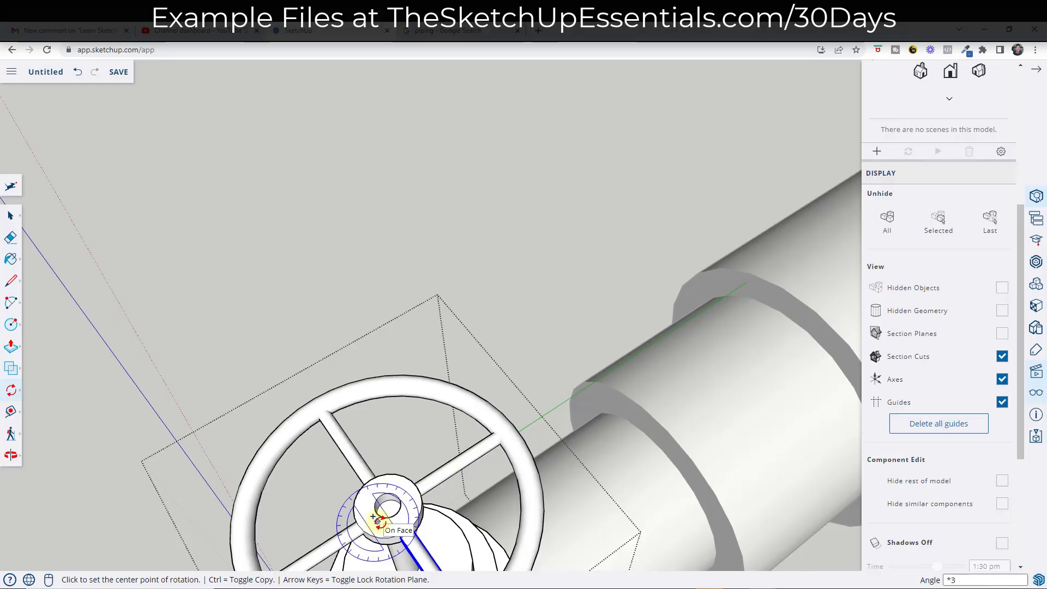
scroll(547, 222, down, 3)
key(space)
- Open the valve's group for editing and group the ring, spokes, and hub into one handwheel group
scroll(547, 402, down, 3)
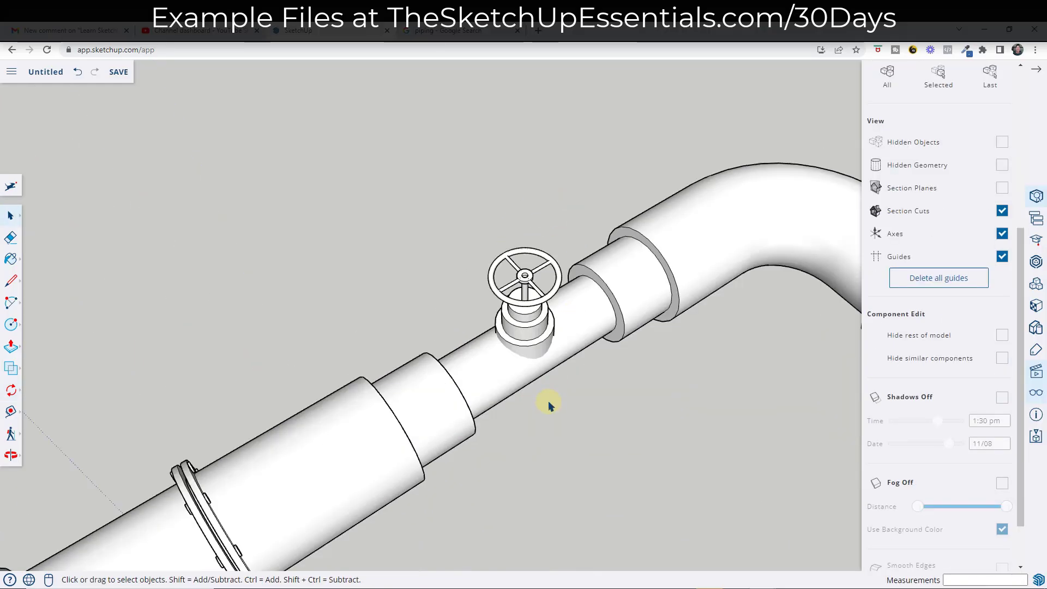
middle_drag(547, 401, 554, 292)
scroll(505, 304, up, 4)
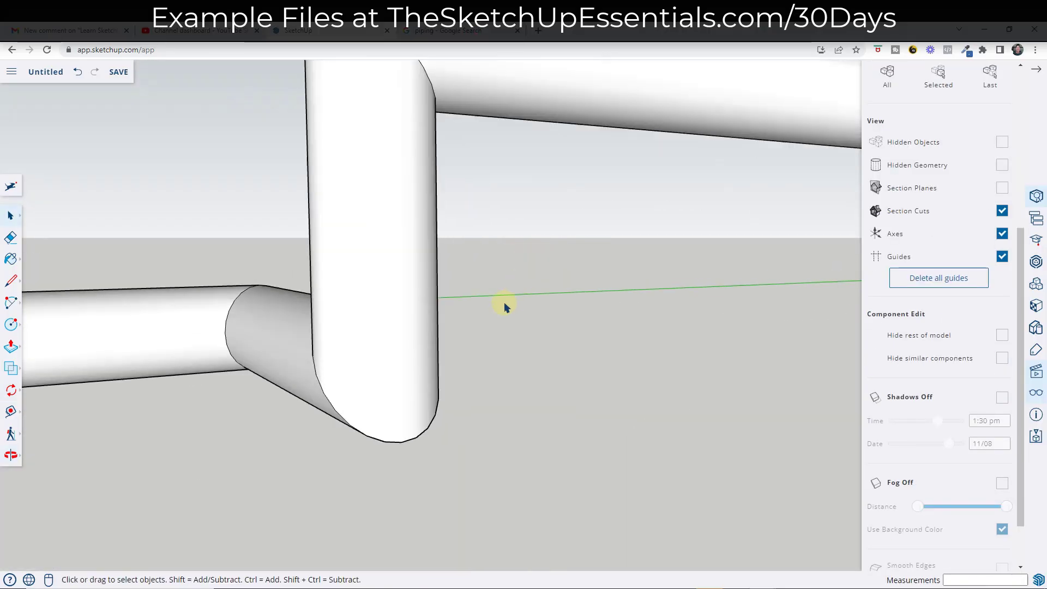
scroll(514, 316, down, 2)
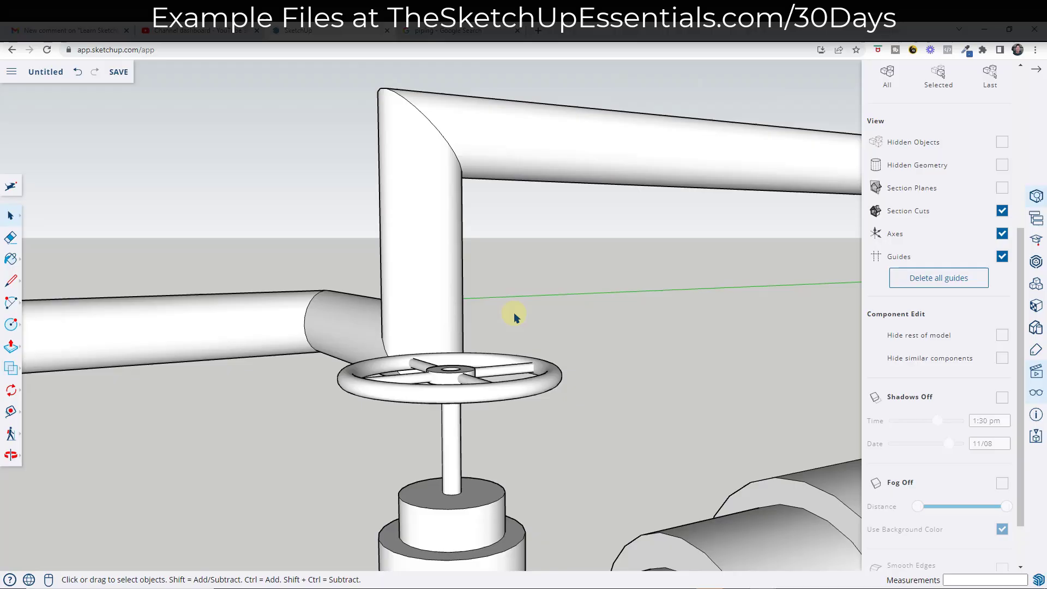
double_click(461, 398)
click(479, 392)
middle_drag(528, 389, 566, 401)
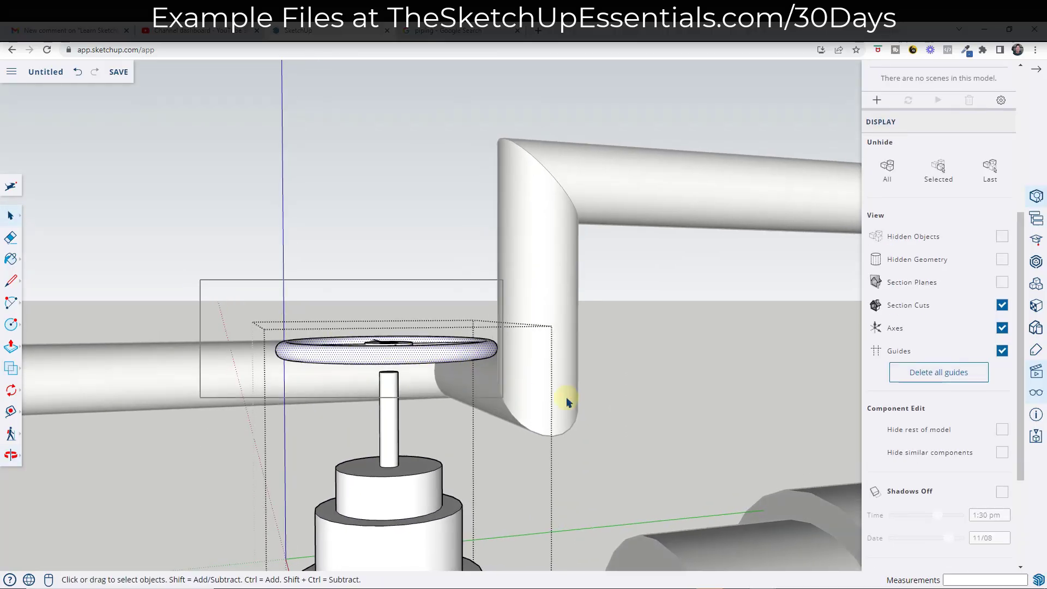
mouse_move(319, 298)
middle_down()
mouse_move(299, 285)
mouse_move(286, 302)
middle_up()
right_click(286, 301)
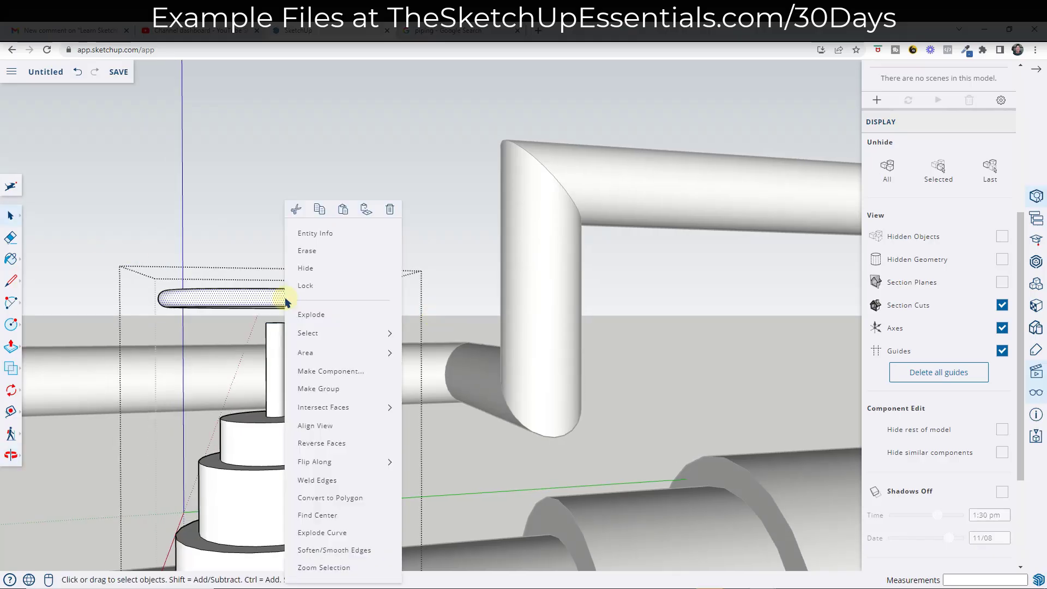
click(345, 389)
middle_drag(280, 381, 320, 355)
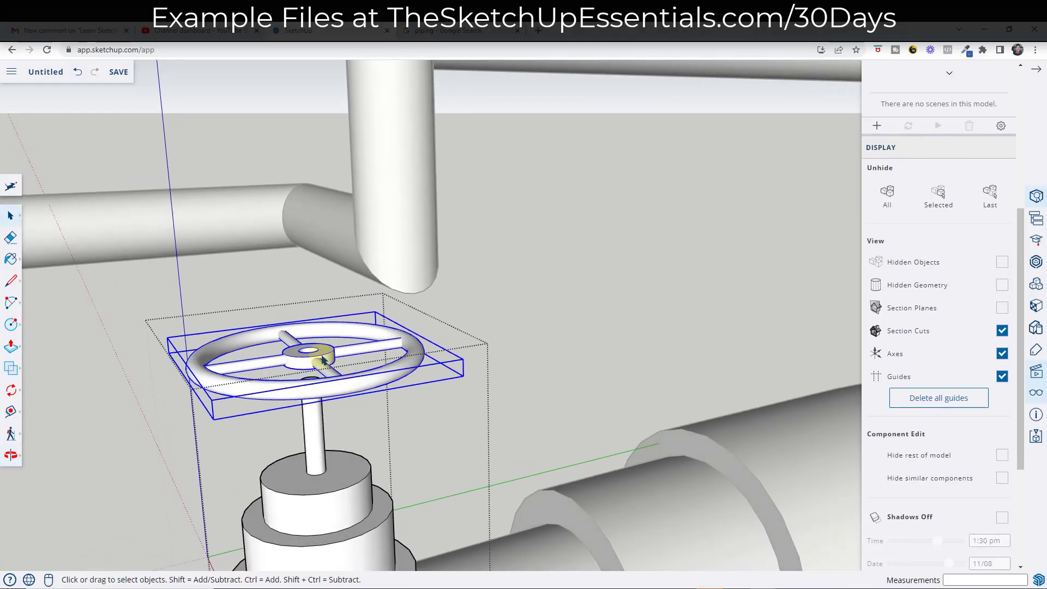
- Move the handwheel group down about 3/8" so the hub sits around the top of the valve stem
scroll(315, 368, up, 3)
key(m)
scroll(315, 339, up, 3)
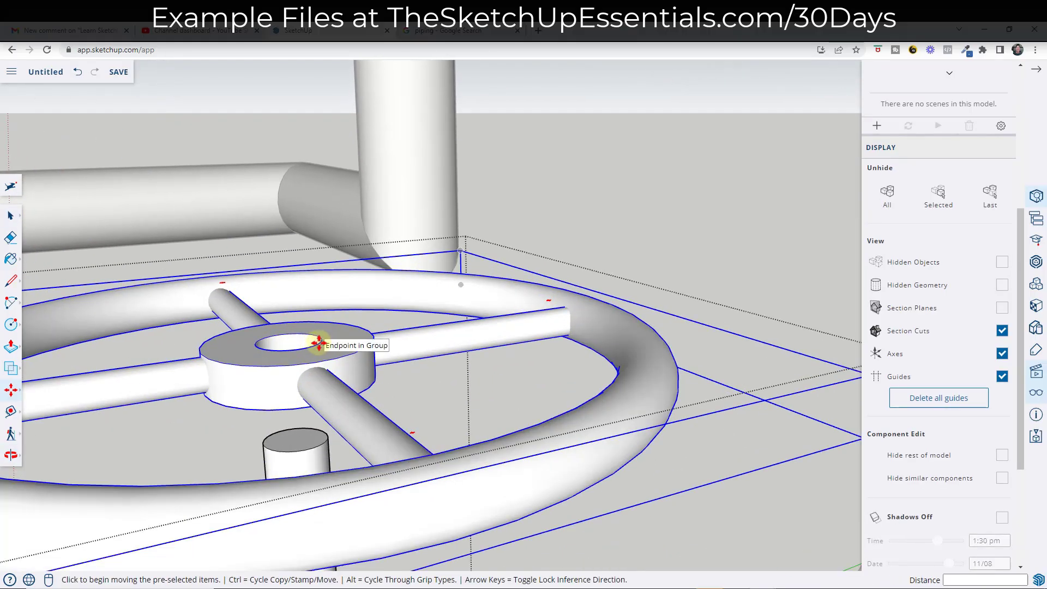
click(319, 342)
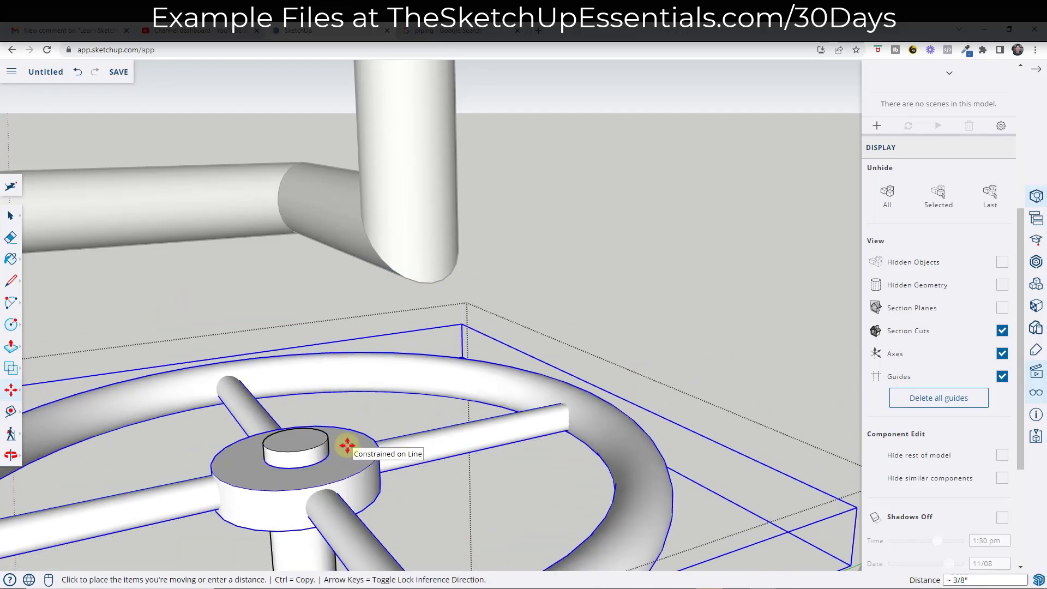
click(347, 445)
key(space)
scroll(575, 255, down, 6)
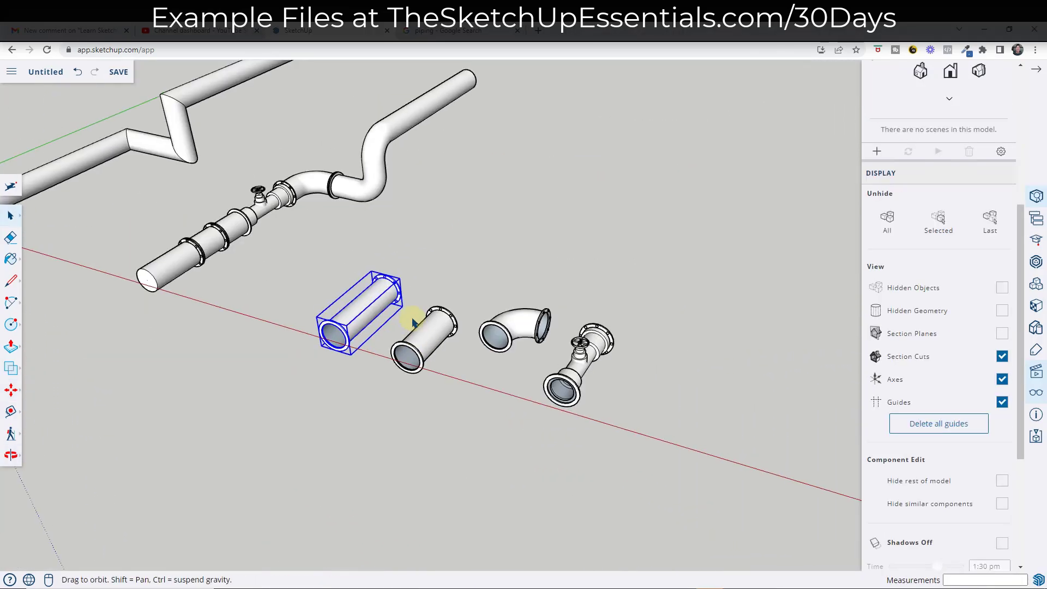
- Copy the straight flanged pipe along the red axis into the empty area beyond the finished pieces
scroll(462, 351, up, 5)
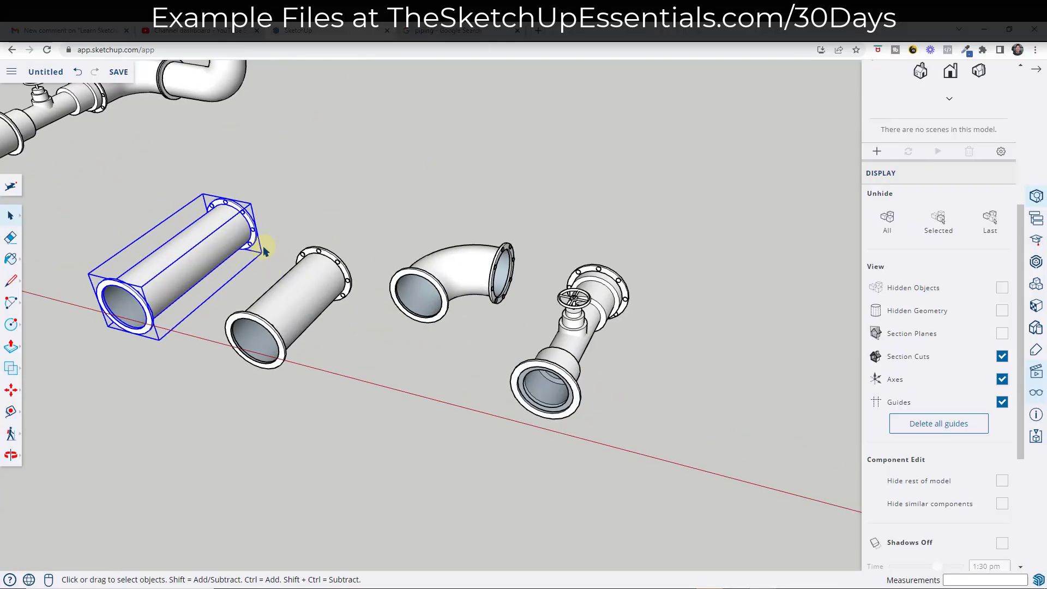
key(m)
click(224, 196)
key(ctrl)
click(787, 332)
- Copy the valve piece so its end flange meets the far flange of the copied straight pipe
scroll(602, 290, up, 2)
scroll(214, 280, up, 5)
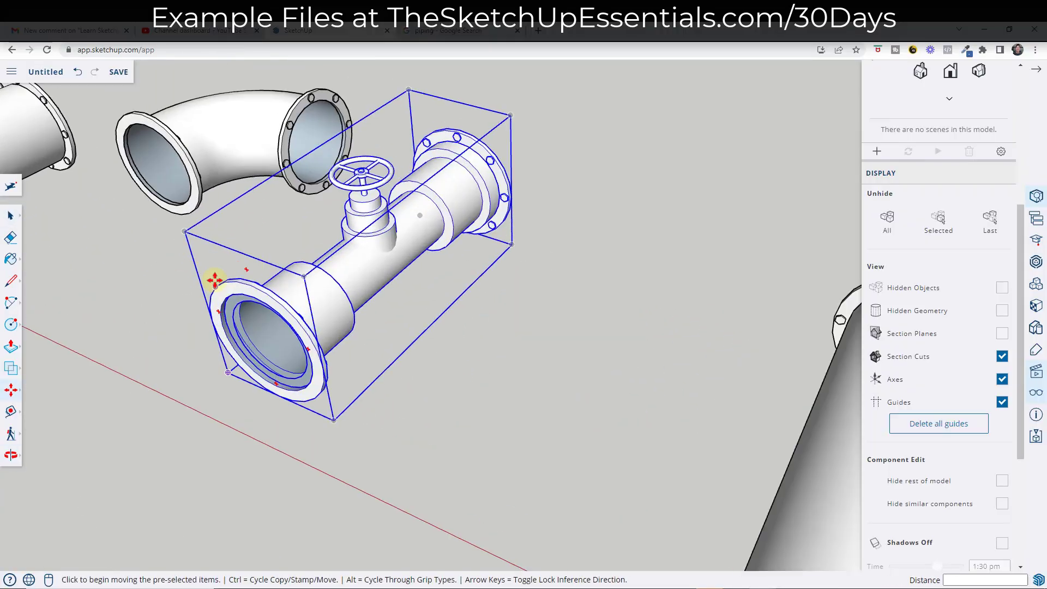
click(214, 280)
scroll(603, 264, down, 5)
scroll(689, 300, up, 6)
click(689, 299)
click(690, 303)
click(692, 306)
scroll(703, 454, down, 3)
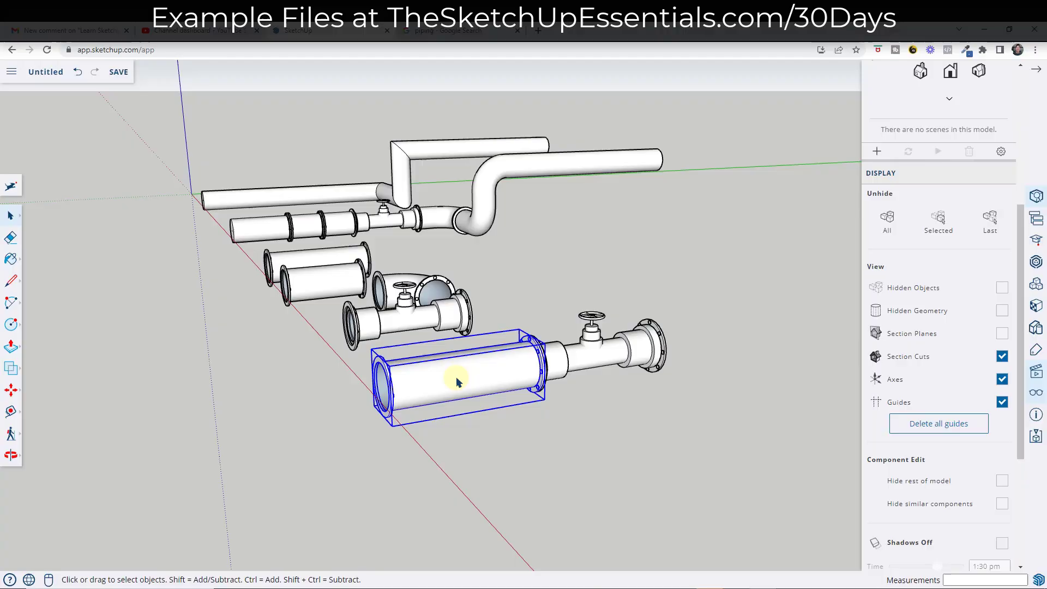
- Copy the new run's straight pipe onto the open flange of the valve piece
key(m)
click(456, 378)
key(ctrl)
scroll(412, 307, up, 4)
click(412, 306)
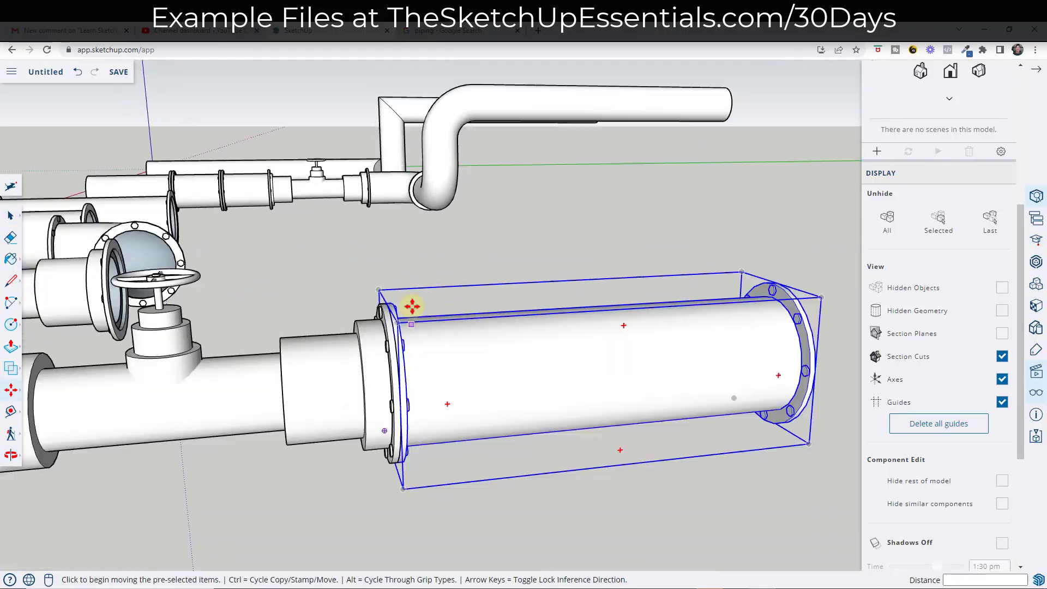
- Copy the bent pipe so its flange joins the open end of the second straight pipe
key(space)
scroll(158, 355, down, 5)
click(191, 362)
key(m)
scroll(191, 362, up, 6)
click(194, 362)
key(ctrl)
scroll(750, 386, down, 3)
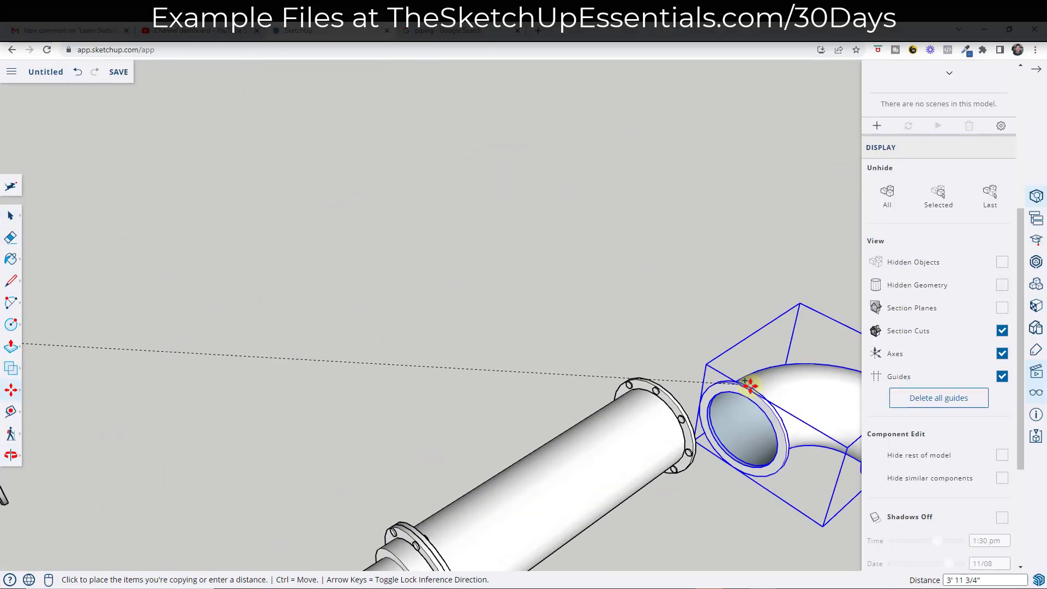
scroll(749, 386, up, 5)
click(500, 280)
scroll(580, 355, down, 6)
- Rotate-copy the second straight pipe so the copy runs perpendicular to it, in line with the bend's open end
key(space)
click(436, 344)
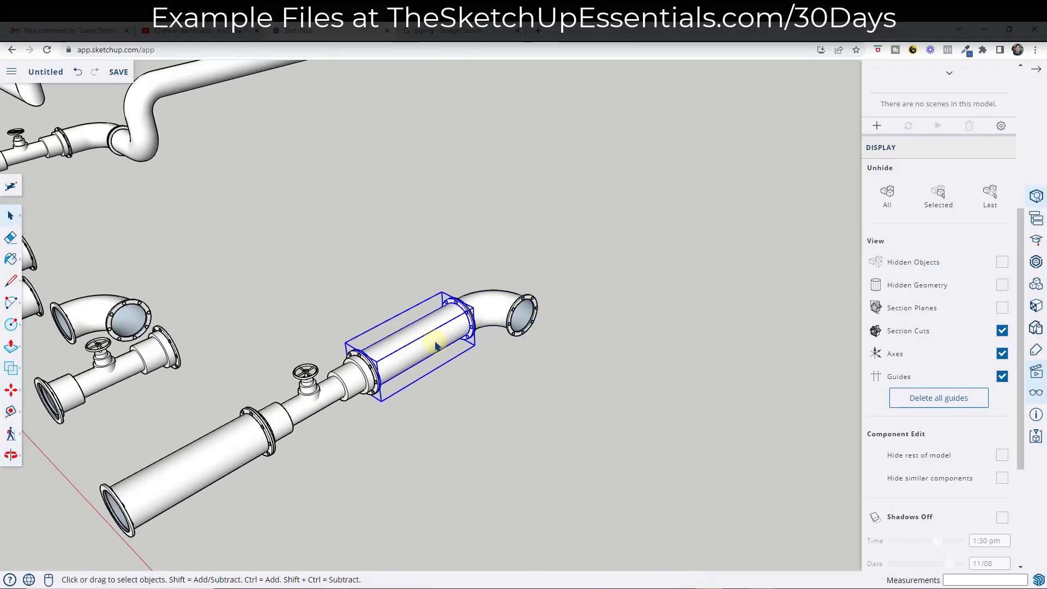
key(q)
click(480, 381)
key(ctrl)
click(567, 315)
- Move the rotated pipe so its end flange meets the open flange of the bend
key(space)
scroll(568, 316, up, 4)
key(m)
click(497, 425)
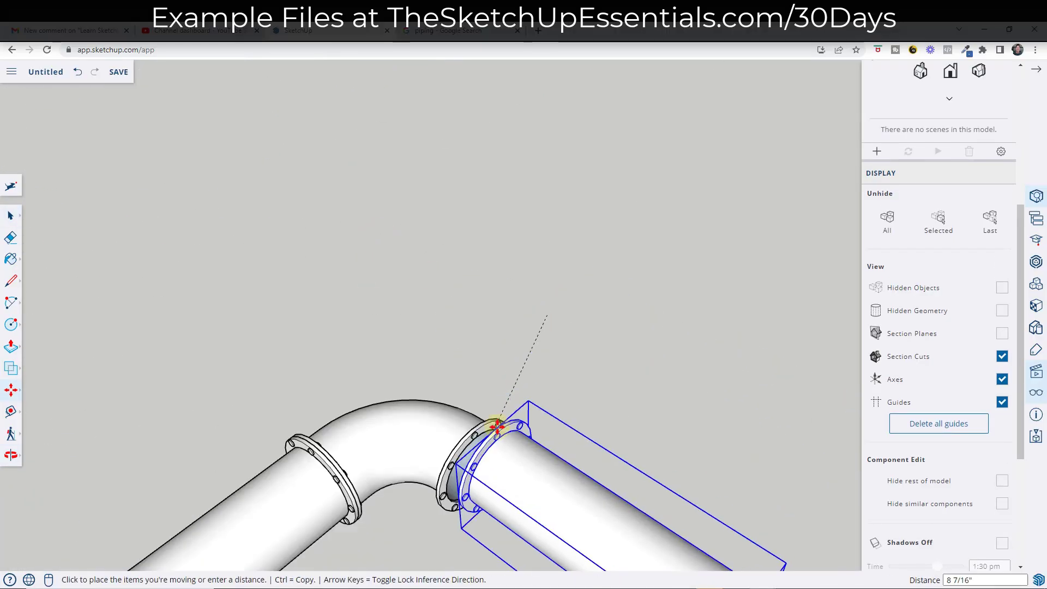
scroll(480, 428, up, 8)
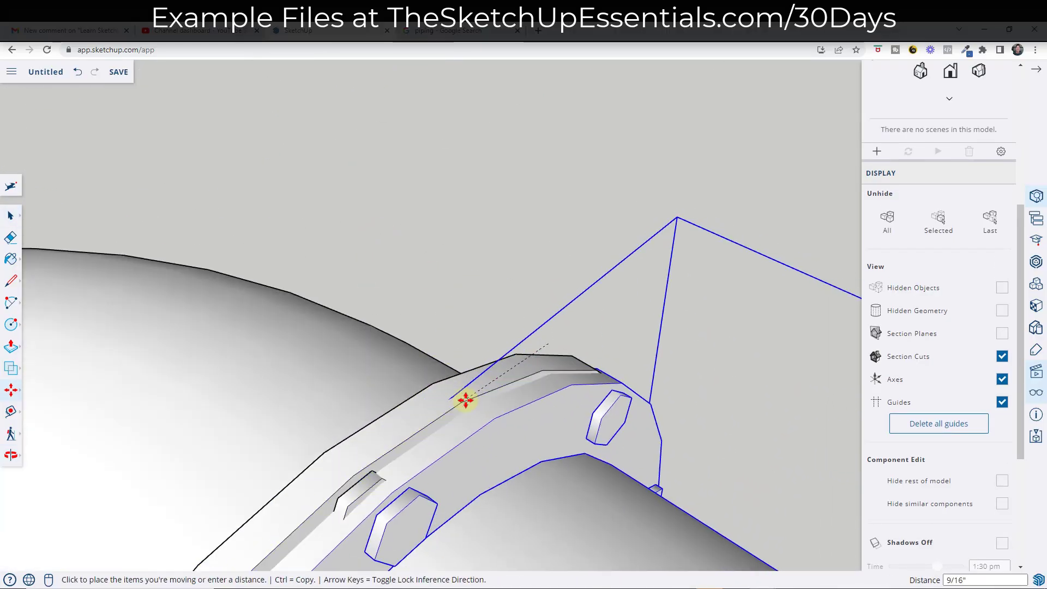
click(465, 401)
middle_drag(457, 402, 418, 439)
scroll(545, 421, down, 3)
- Inside the bend's group, shift the end flange back about 1/16" from the adjoining pipe's flange
key(space)
click(561, 432)
key(s)
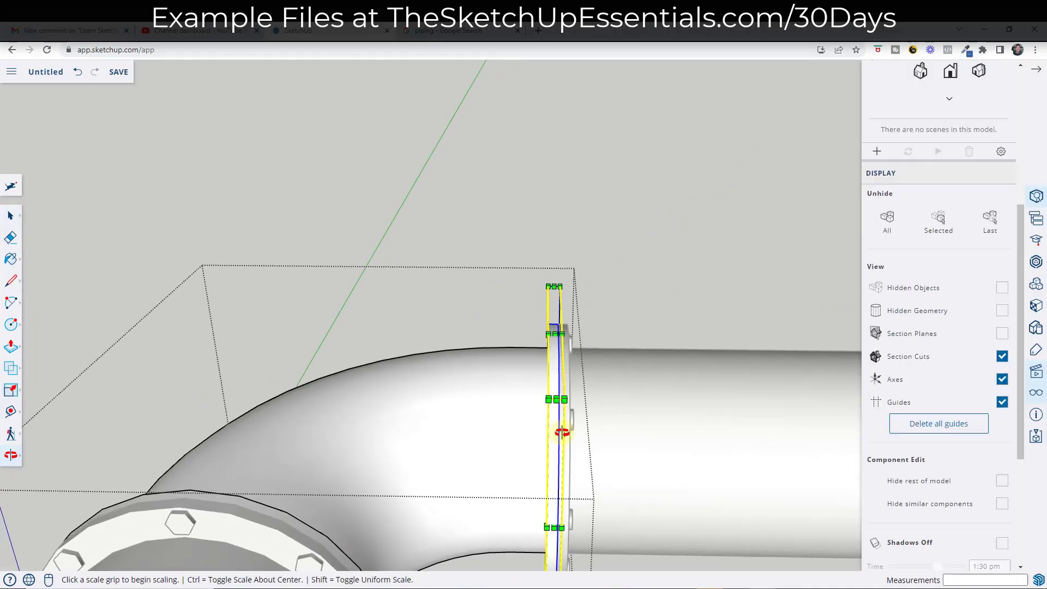
click(562, 432)
key(m)
click(562, 382)
scroll(552, 321, up, 3)
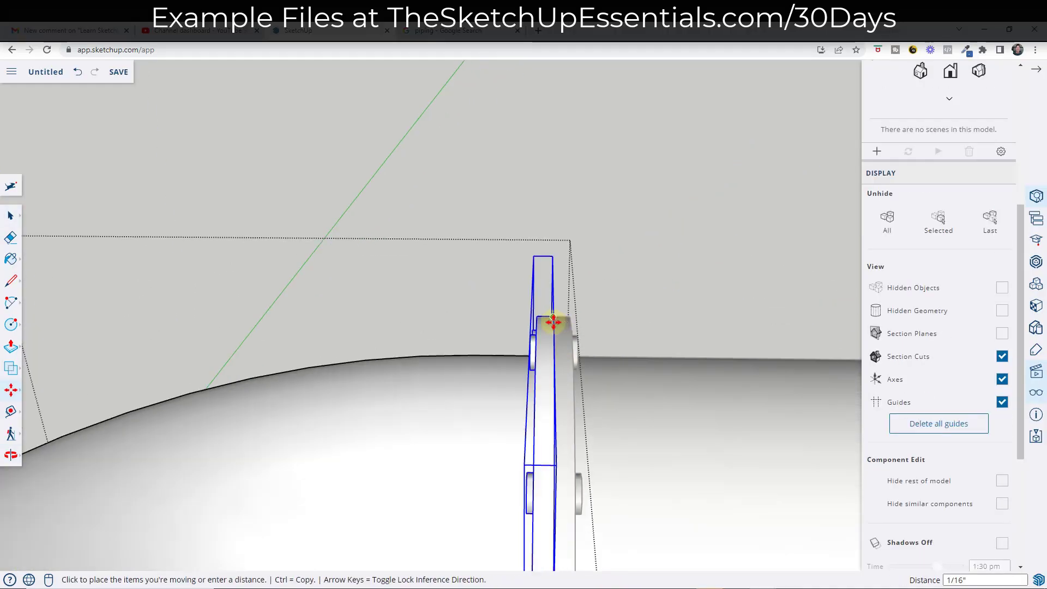
key(space)
- Copy the bend about 1' 11 11/16" along the red axis, past the end of the perpendicular pipe
scroll(390, 182, down, 10)
click(458, 220)
key(m)
click(450, 221)
key(ctrl)
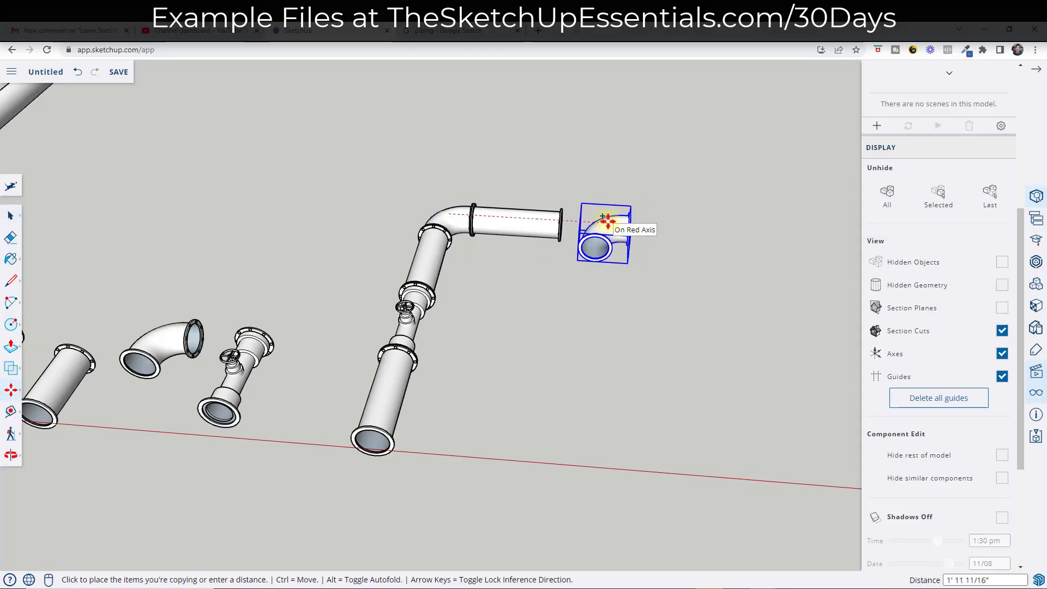
click(607, 220)
- Rotate the copied bend 90 degrees so one flange faces the perpendicular pipe and the other opens upward
key(q)
click(605, 231)
key(Escape)
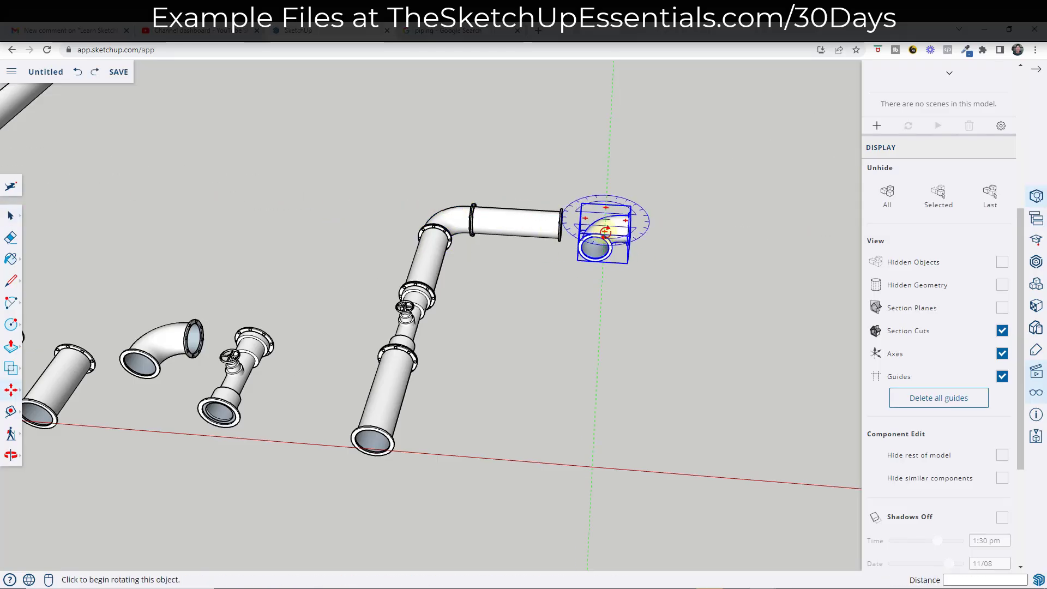
click(299, 212)
middle_drag(300, 213, 708, 329)
scroll(708, 329, up, 5)
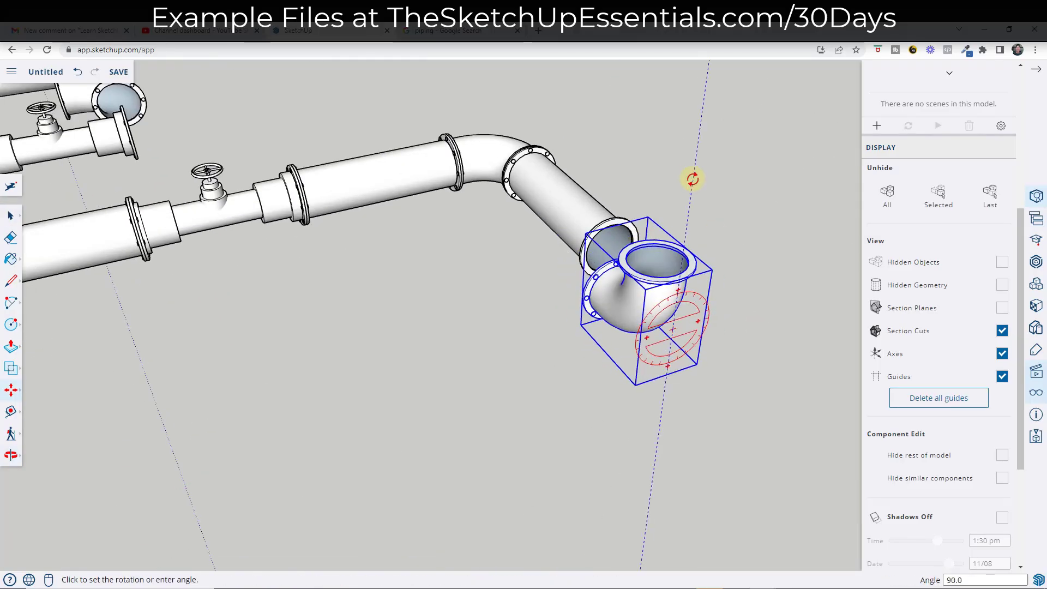
click(692, 179)
- Move the rotated bend so its side flange joins the perpendicular pipe's end flange
key(m)
scroll(650, 251, up, 5)
click(650, 250)
click(660, 169)
scroll(682, 212, down, 2)
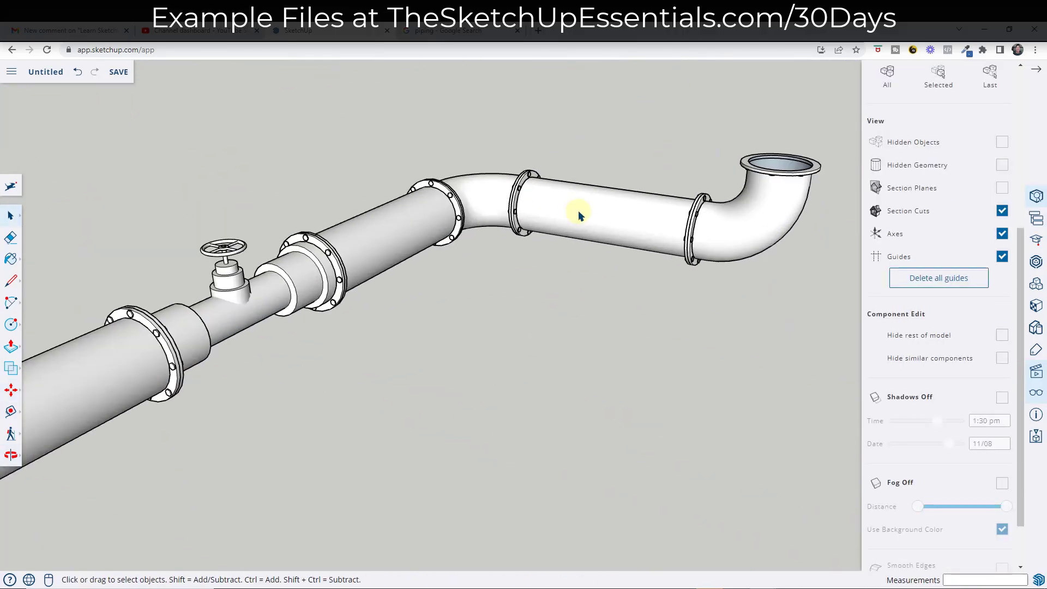
middle_drag(575, 210, 615, 236)
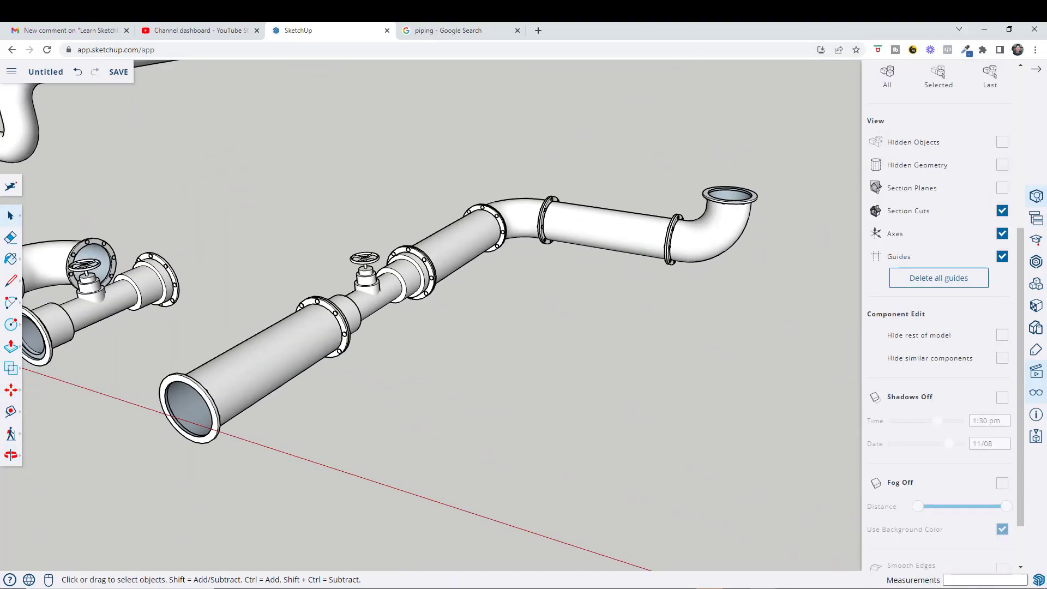